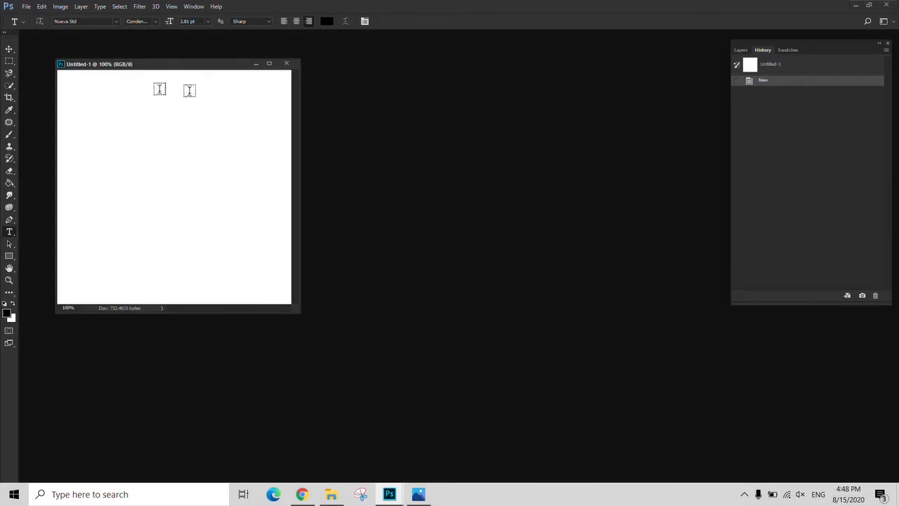
Enlarge the document window around the canvas and activate the Rectangular Marquee tool.
left_click_drag(296, 314, 592, 445)
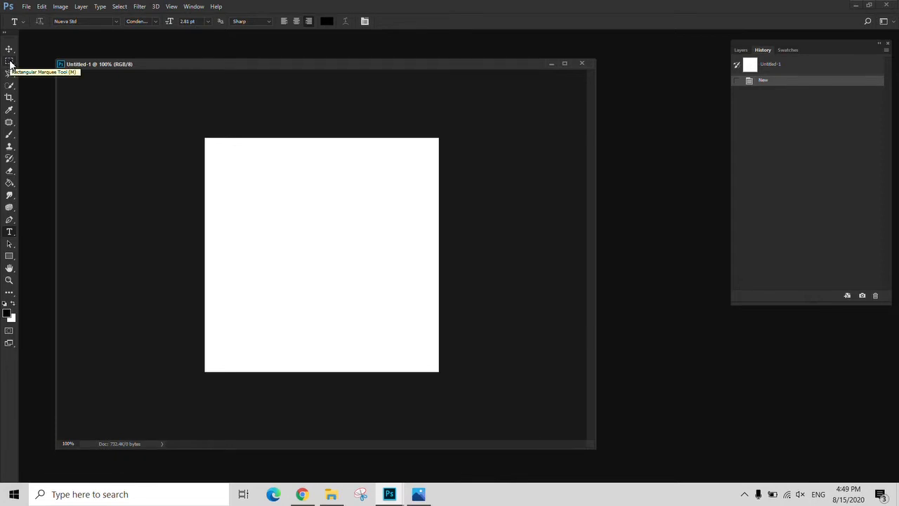
left_click(10, 62)
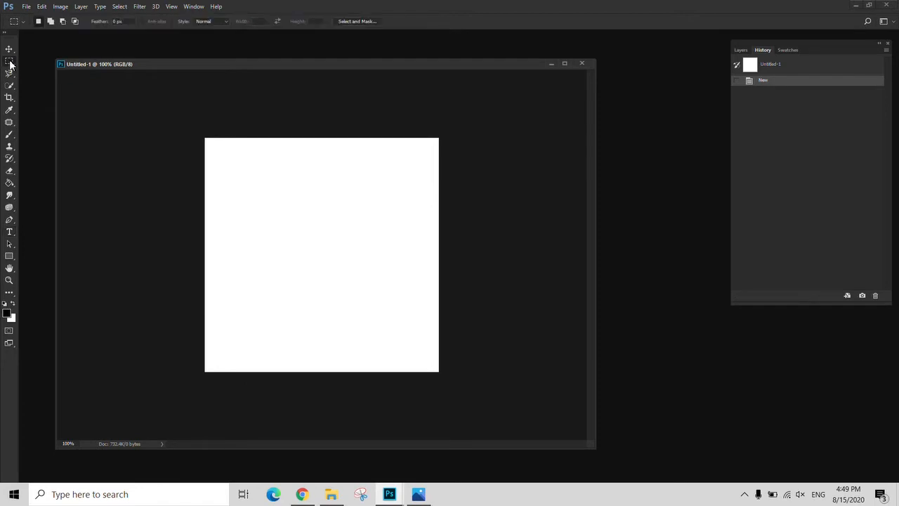
right_click(10, 62)
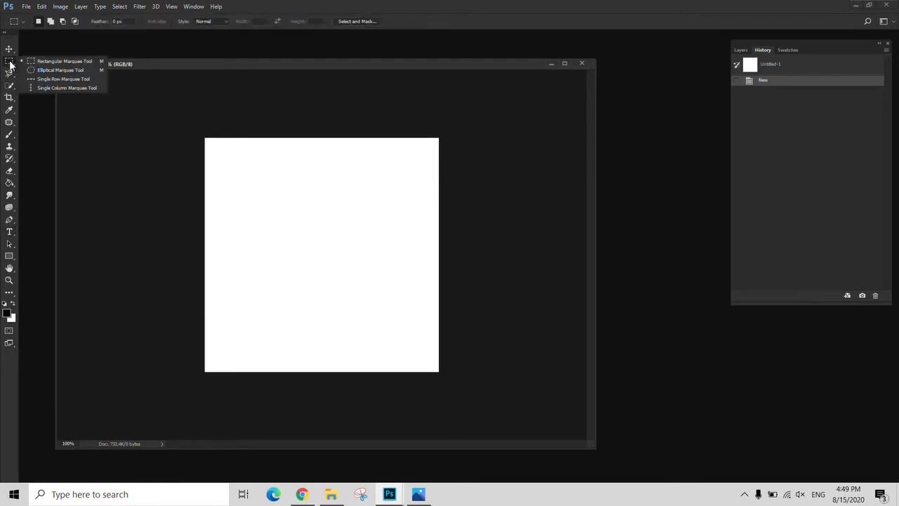
left_click(49, 62)
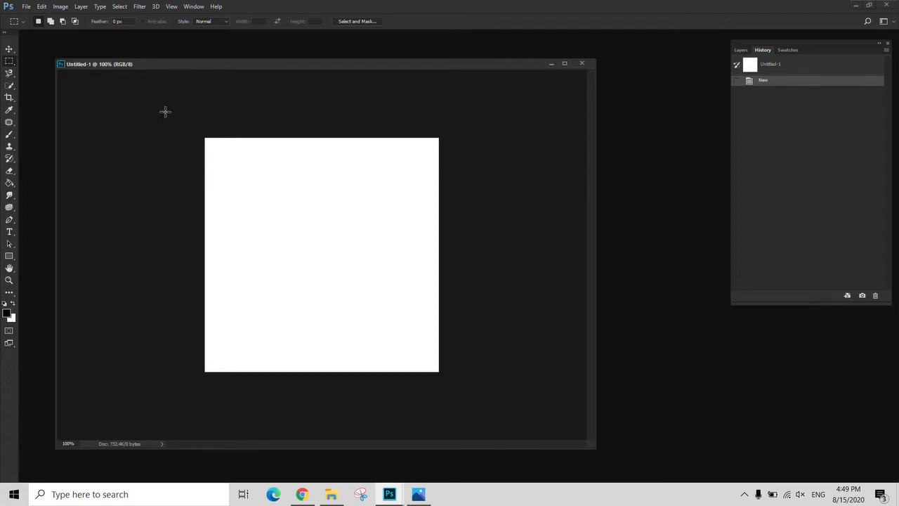
Add a new layer, brush a near-square rectangular selection in the canvas's upper-left area solid black, and deselect.
left_click(739, 51)
left_click(863, 295)
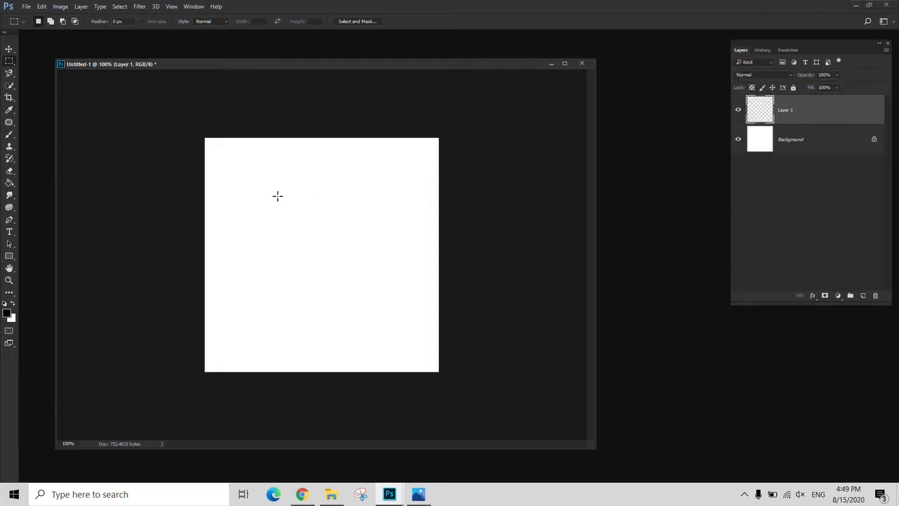
left_click_drag(254, 176, 336, 264)
key("b")
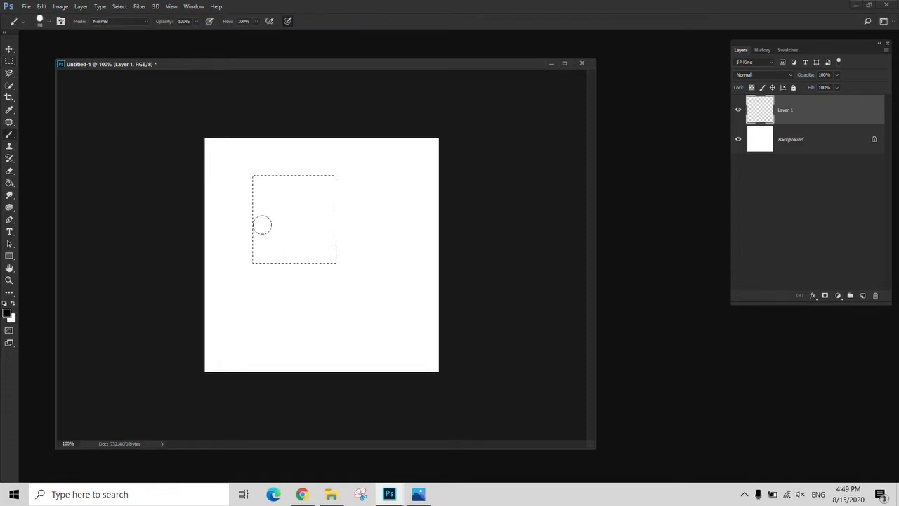
mouse_move(249, 203)
left_mouse_down()
mouse_move(319, 156)
mouse_move(211, 235)
mouse_move(346, 151)
mouse_move(207, 245)
mouse_move(346, 181)
mouse_move(235, 252)
mouse_move(351, 227)
mouse_move(239, 253)
mouse_move(226, 209)
mouse_move(226, 235)
left_mouse_up()
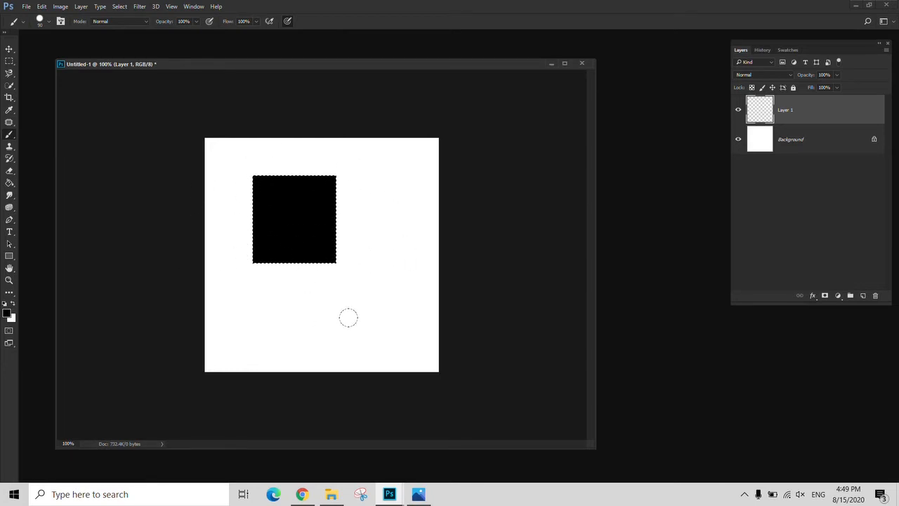
key("ctrl+d")
Erase a rectangular notch from the black square's right side to leave a C shape, and deselect.
key("m")
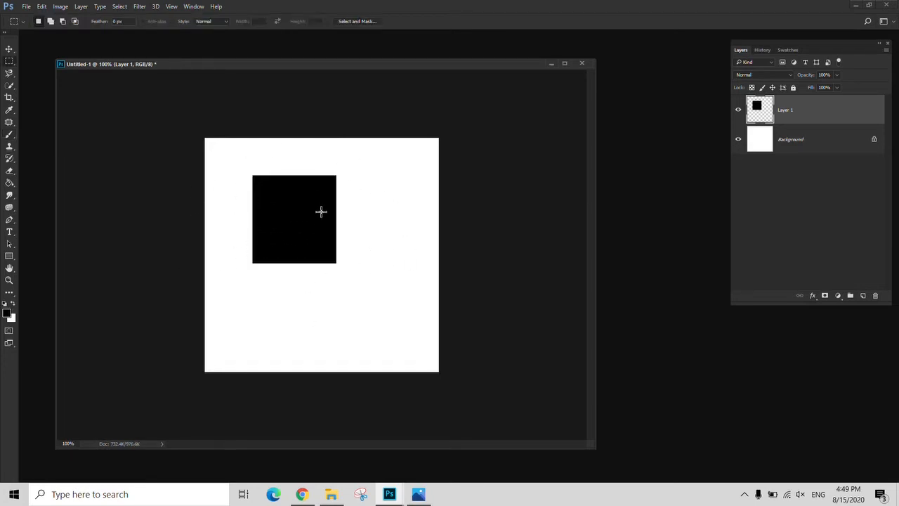
left_click_drag(374, 193, 294, 246)
key("e")
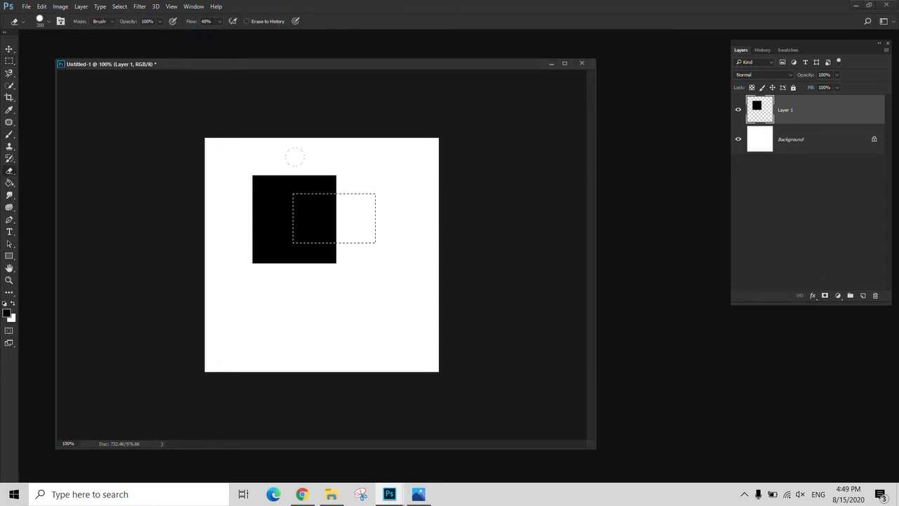
left_click_drag(298, 169, 312, 191)
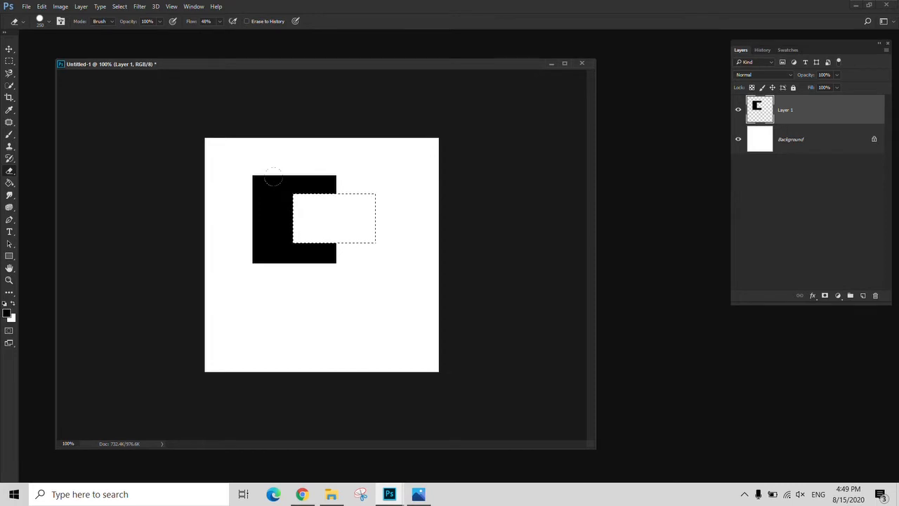
key("m")
key("ctrl+d")
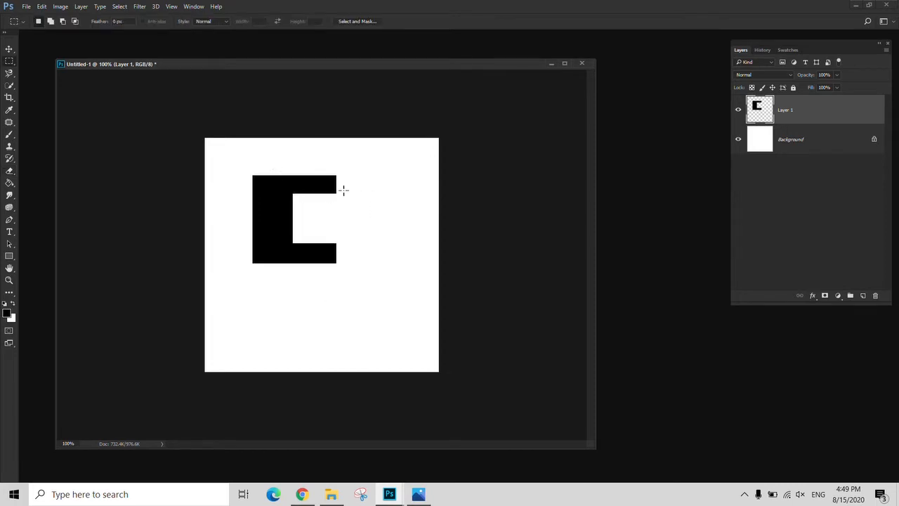
Draw a rectangular selection enclosing the whole black C shape with the Rectangular Marquee tool.
left_click_drag(343, 187, 271, 253)
left_click(283, 270)
right_click(13, 62)
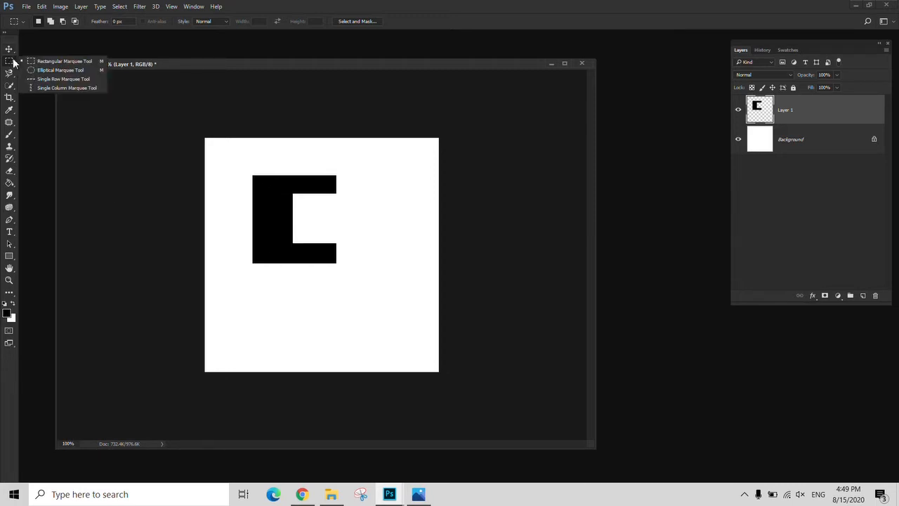
left_click(56, 62)
left_click_drag(231, 152, 373, 311)
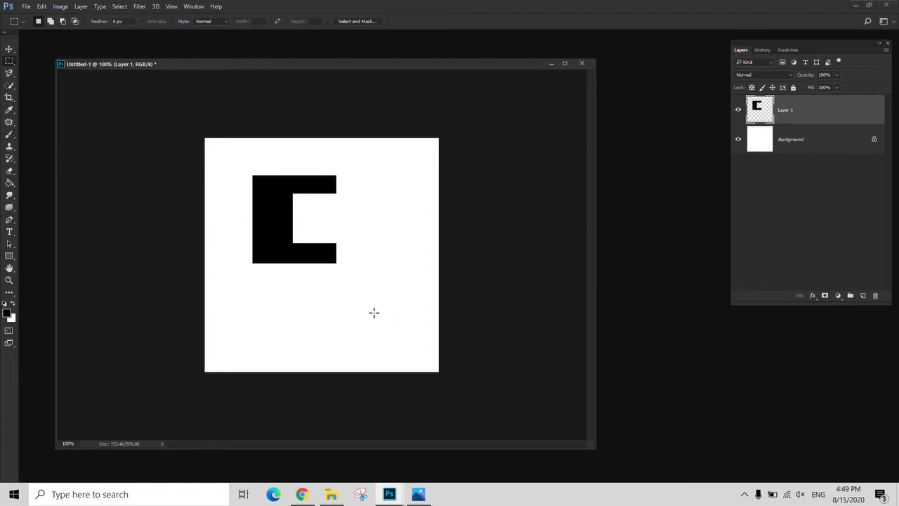
Draw overlapping elliptical selections over the C shape, adding them together, and clear the combined selection.
right_click(9, 62)
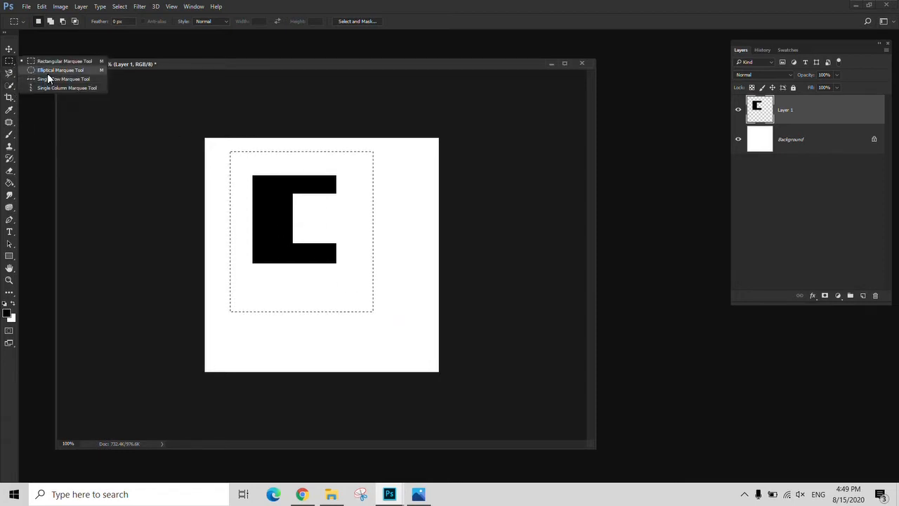
left_click(56, 71)
left_click(220, 176)
left_click_drag(232, 156, 318, 327)
left_click_drag(384, 204, 295, 319)
left_click_drag(362, 318, 283, 233)
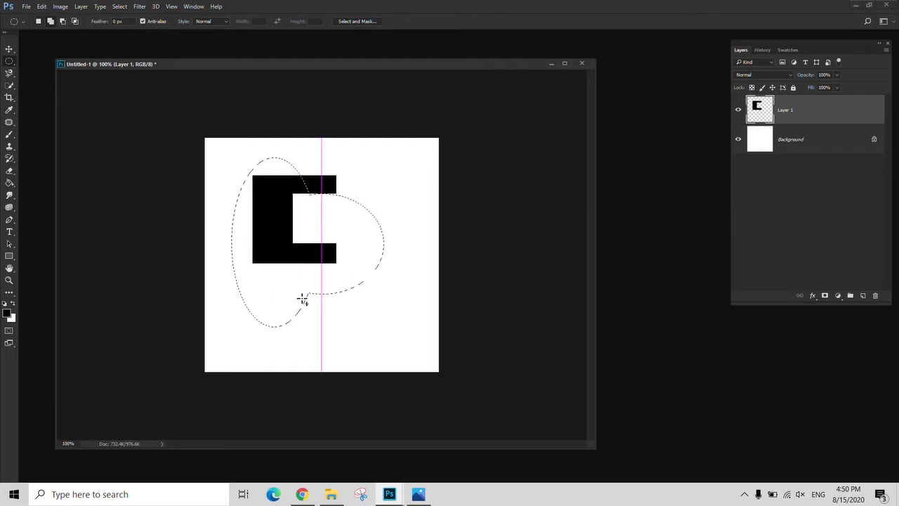
left_click(319, 349)
Draw rectangular selections over the C shape, reposition them on the canvas, and clear the selection.
right_click(10, 62)
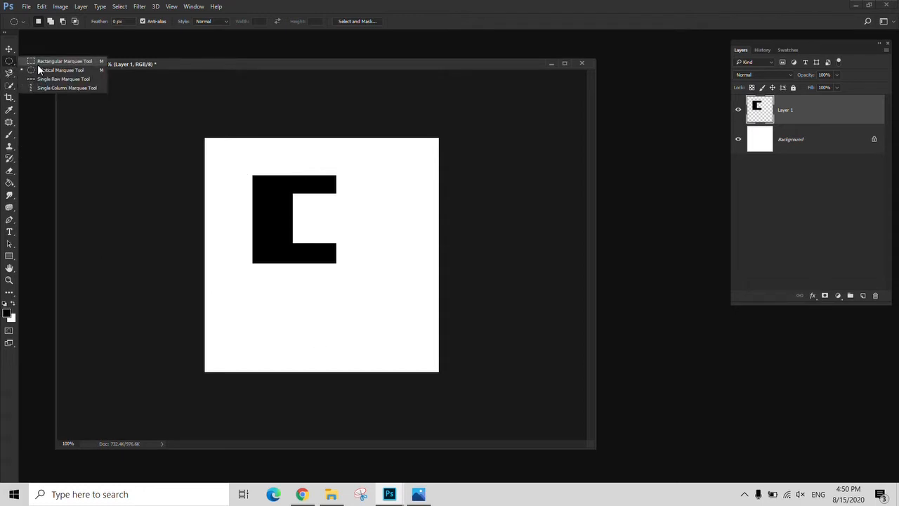
left_click(38, 65)
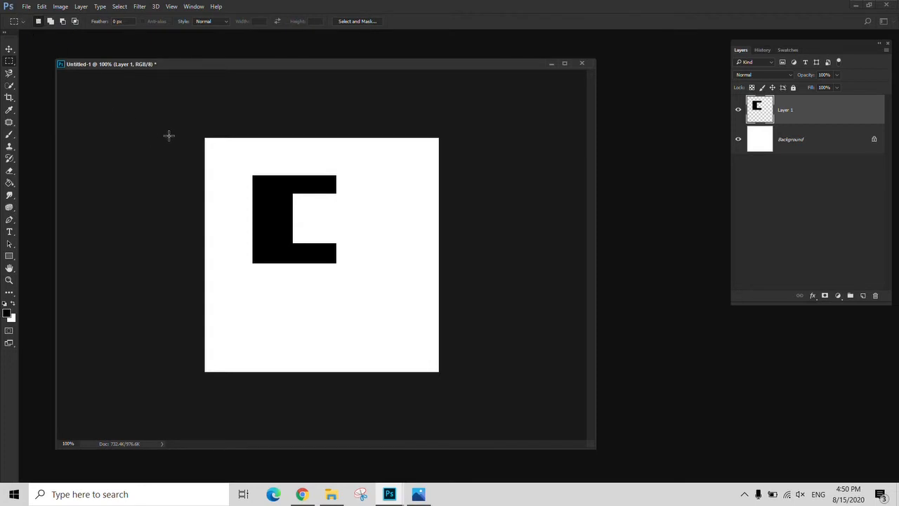
left_click_drag(215, 142, 324, 251)
left_click_drag(400, 301, 235, 162)
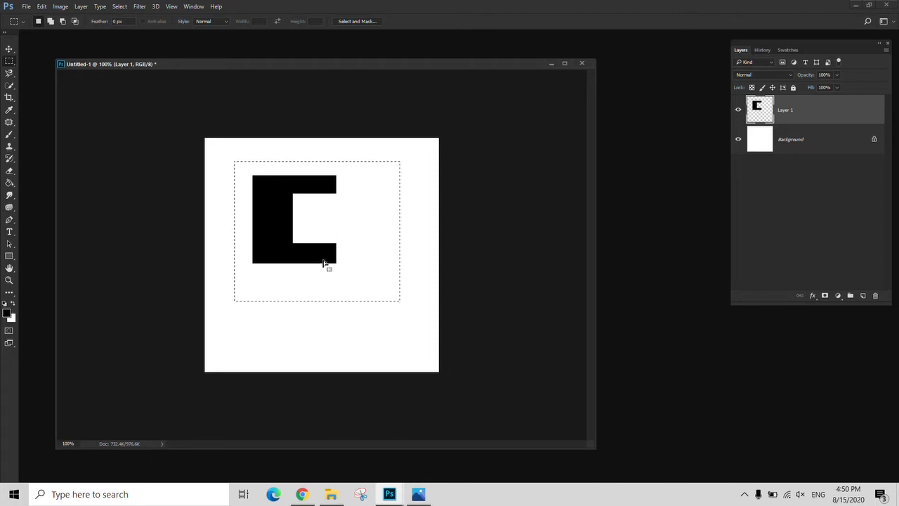
mouse_move(347, 234)
left_mouse_down()
mouse_move(367, 265)
mouse_move(333, 252)
mouse_move(337, 206)
mouse_move(347, 260)
left_mouse_up()
left_click(353, 304)
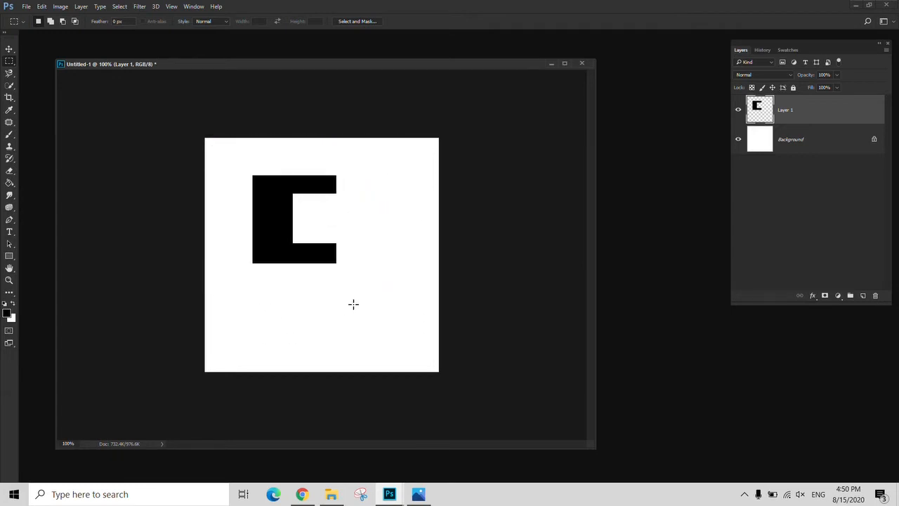
left_click_drag(353, 304, 314, 231)
left_click_drag(345, 281, 335, 283)
left_click(262, 178)
Build a stepped selection by adding overlapping rectangles around the C shape, and subtract a rectangle across the C's opening.
left_click_drag(231, 156, 343, 265)
left_click(50, 22)
left_click_drag(385, 334, 262, 222)
left_click(51, 22)
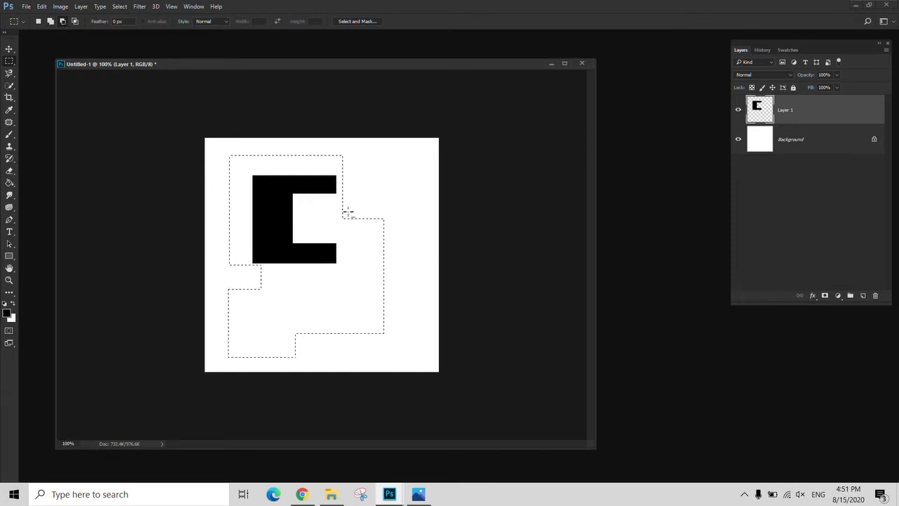
left_click(62, 21)
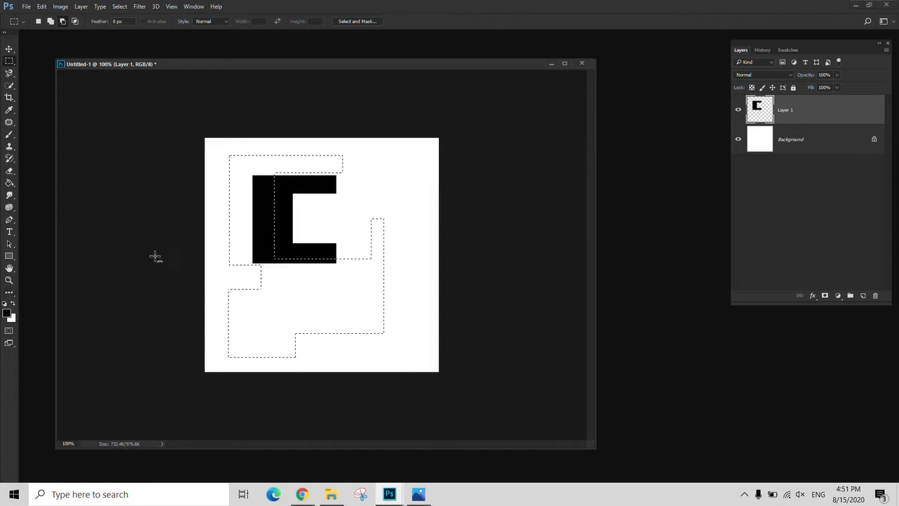
Paint the stepped selection solid black with an enlarged brush.
key("b")
key("bracketright")
key("bracketright")
key("bracketright")
key("bracketright")
key("bracketright")
key("bracketright")
key("bracketright")
key("bracketright")
mouse_move(366, 171)
left_mouse_down()
mouse_move(326, 170)
mouse_move(368, 355)
mouse_move(406, 254)
mouse_move(254, 209)
mouse_move(380, 179)
left_mouse_up()
key("m")
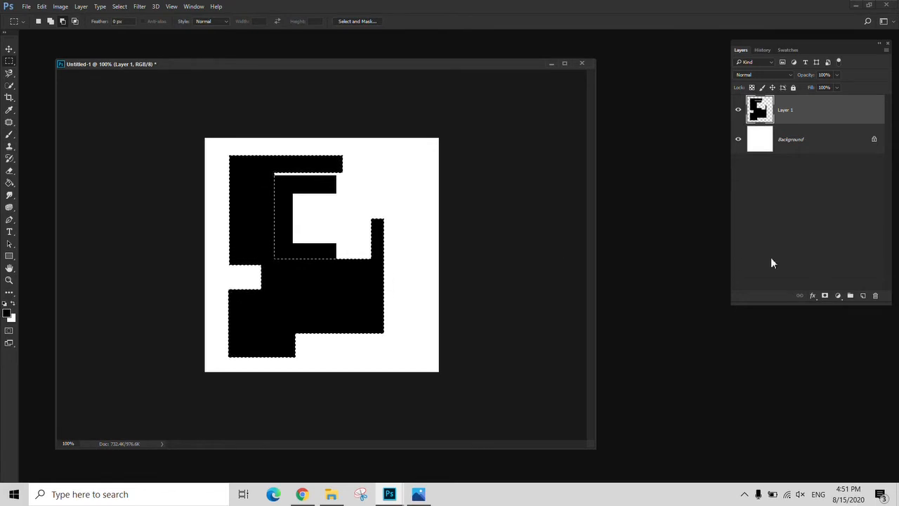
Delete the painted layer and add a new empty layer above the background.
left_click(875, 295)
key("Return")
left_click(863, 295)
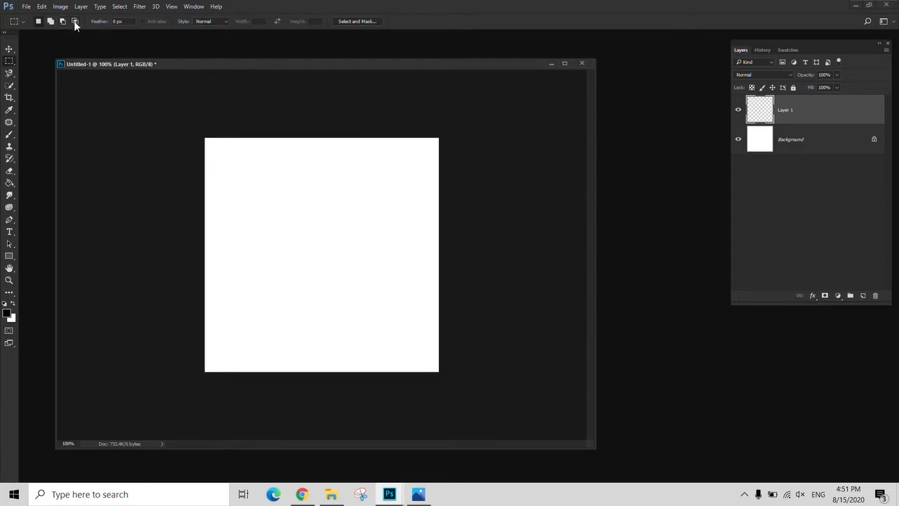
Intersect two overlapping rectangular selections on the empty canvas, and clear the result.
left_click_drag(236, 153, 358, 269)
left_click_drag(404, 196, 287, 321)
left_click(254, 175)
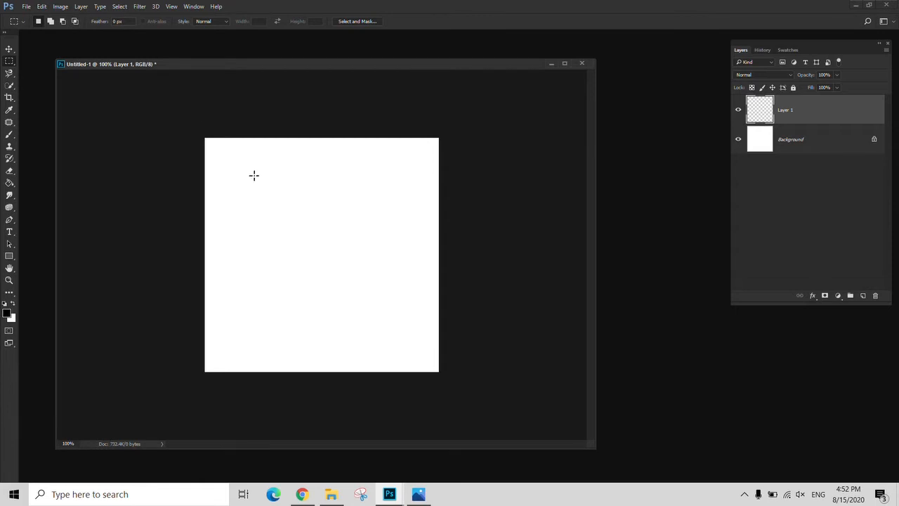
Draw a circular selection, intersect it with a tall ellipse, and return to new-selection mode.
right_click(11, 62)
left_click(35, 68)
left_click_drag(270, 174, 391, 324)
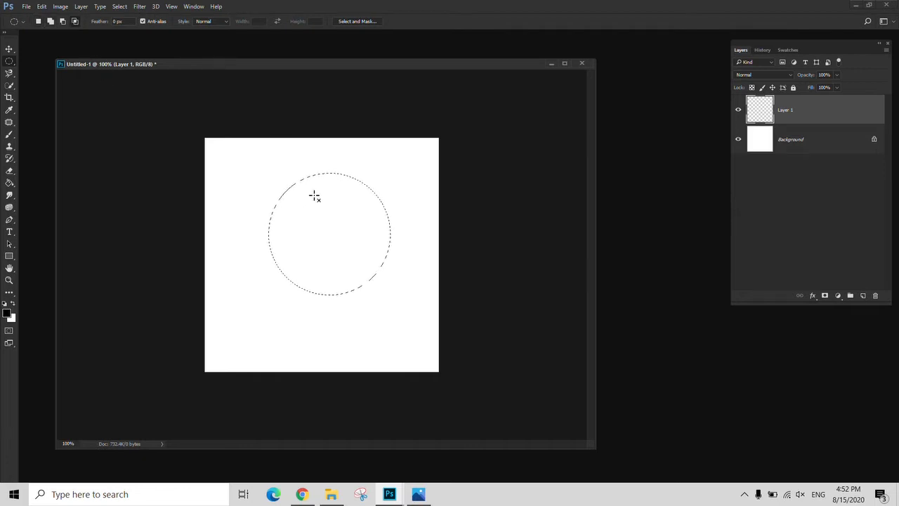
left_click_drag(315, 198, 377, 349)
left_click(39, 21)
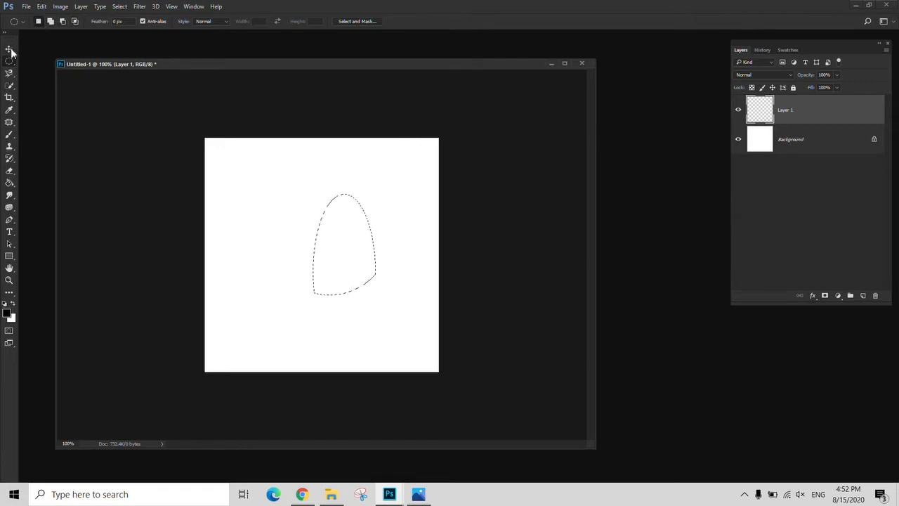
Clear the elliptical selection and combine three overlapping rectangular marquees into one stepped selection.
right_click(11, 62)
left_click(42, 61)
left_click(260, 163)
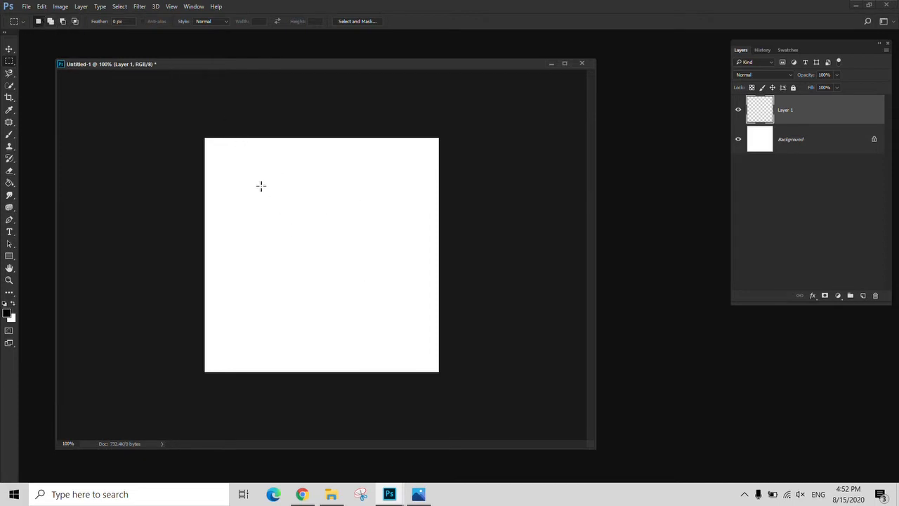
left_click_drag(242, 160, 318, 239)
key("shift")
left_click_drag(294, 296, 340, 198)
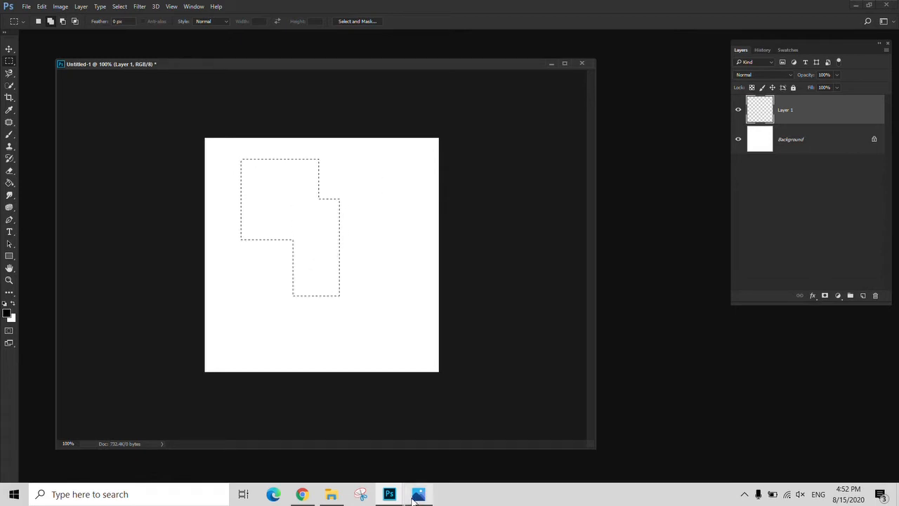
left_click_drag(298, 301, 303, 274)
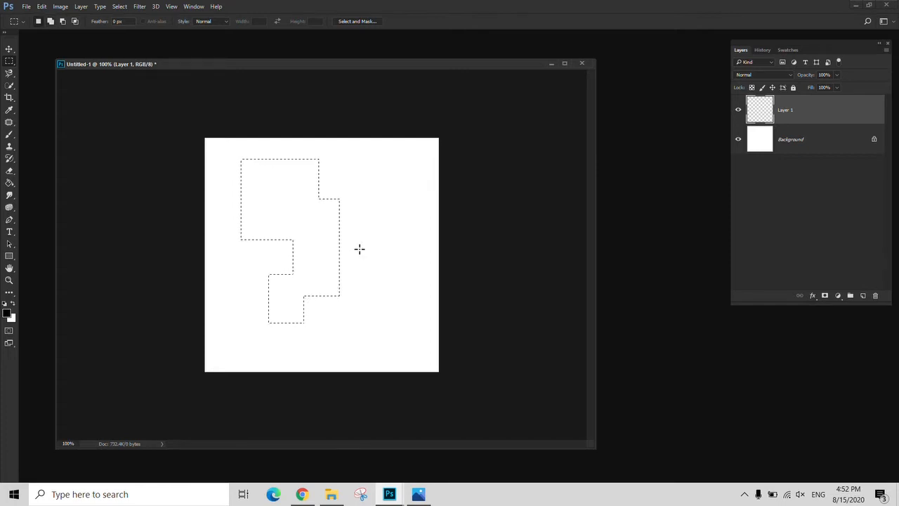
Draw several more rectangular marquees across the canvas, and clear the selection.
left_click_drag(361, 196, 321, 285)
left_click_drag(347, 339, 245, 245)
left_click_drag(314, 278, 329, 236)
left_click_drag(272, 220, 283, 243)
left_click(271, 297)
left_click_drag(235, 159, 314, 235)
left_click_drag(234, 152, 281, 213)
left_click(271, 229)
Draw an elliptical selection in the canvas's upper-left area, and clear it.
right_click(10, 64)
left_click(49, 71)
left_click_drag(237, 158, 293, 218)
left_click(341, 269)
left_click(293, 219)
Set the Rectangular Marquee style to Fixed Ratio and draw a 1:1 square selection in the canvas's upper-left area.
right_click(12, 60)
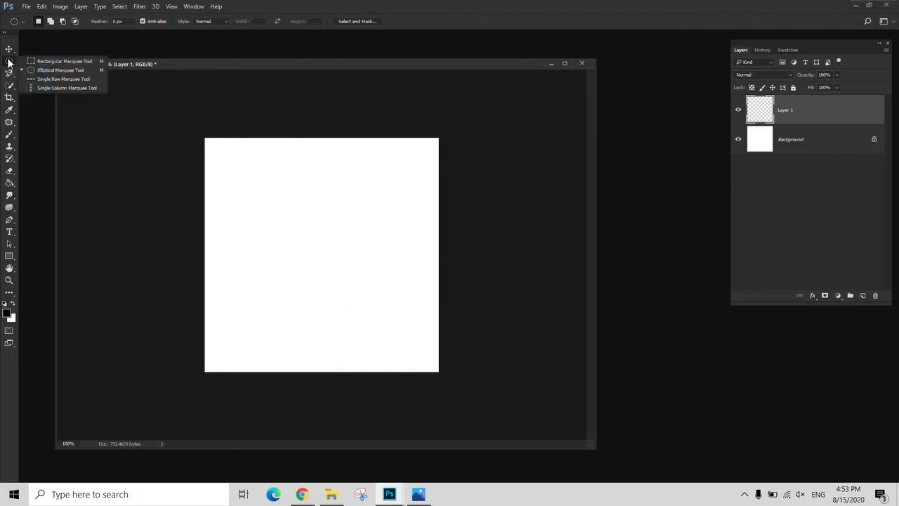
left_click(56, 62)
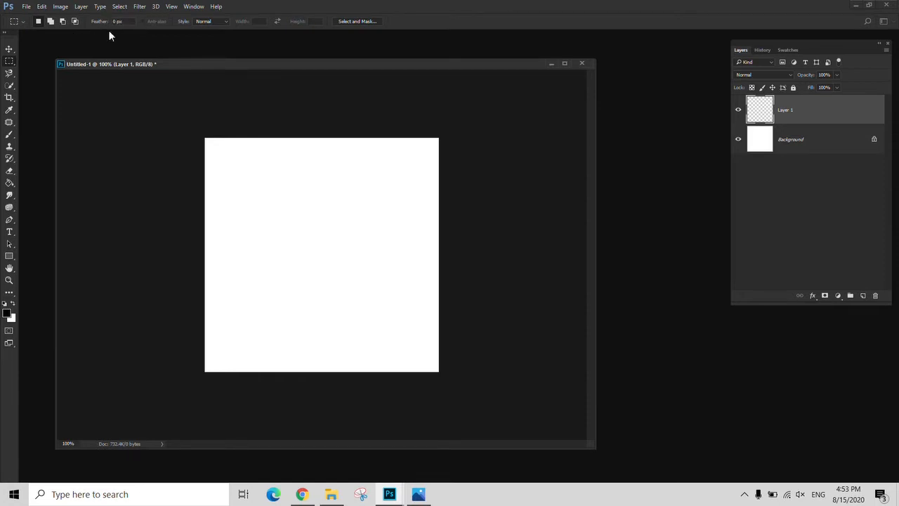
left_click(225, 23)
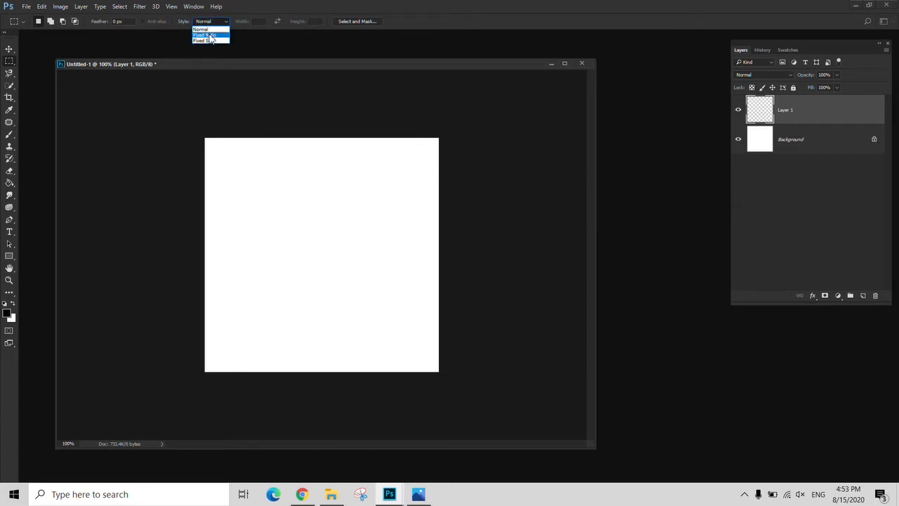
left_click(205, 35)
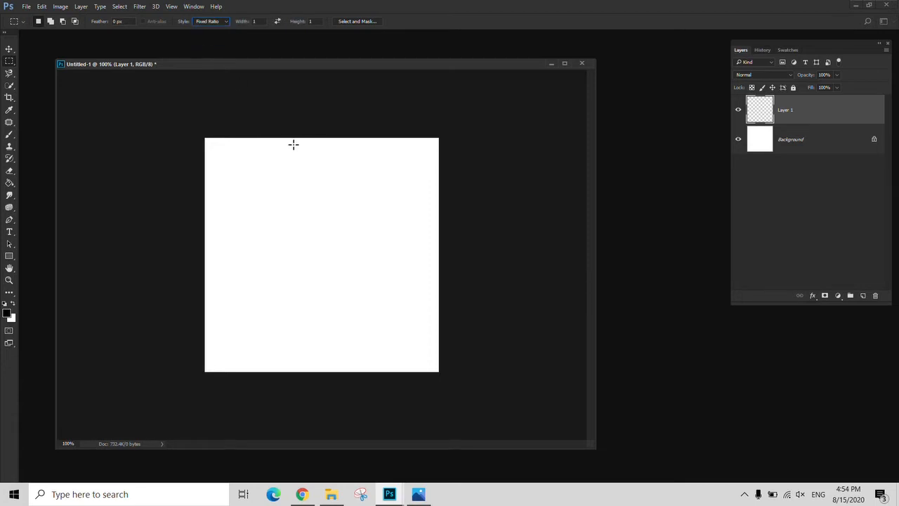
left_click_drag(232, 158, 313, 281)
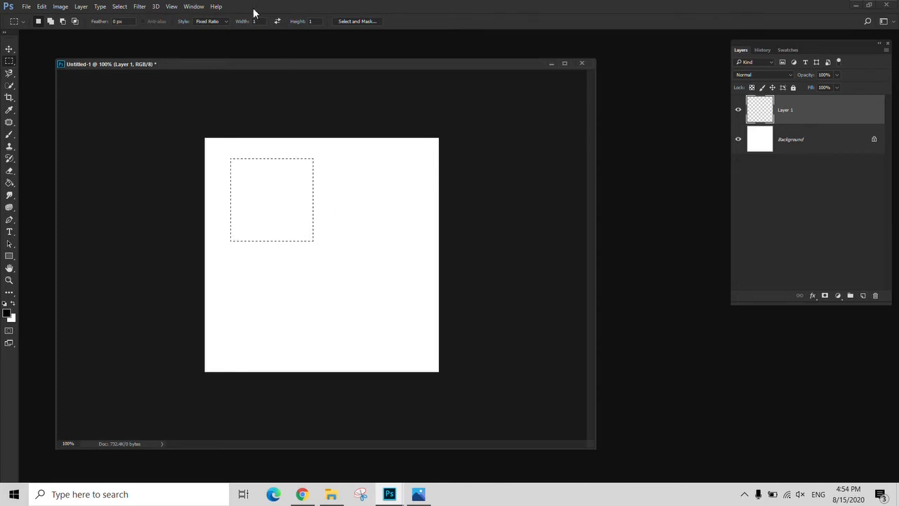
Set the fixed ratio's width to 2 and draw a 2:1 rectangular selection across the upper canvas.
type("2")
left_click(258, 211)
left_click_drag(270, 197, 381, 292)
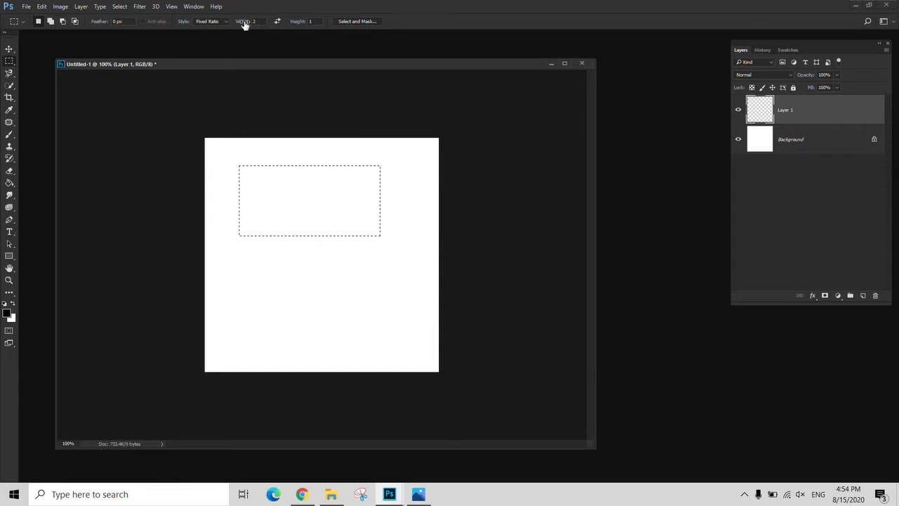
Set the Rectangular Marquee style to Fixed Size at 50 by 50 px and place the square selection at several canvas positions.
left_click(215, 21)
left_click(208, 40)
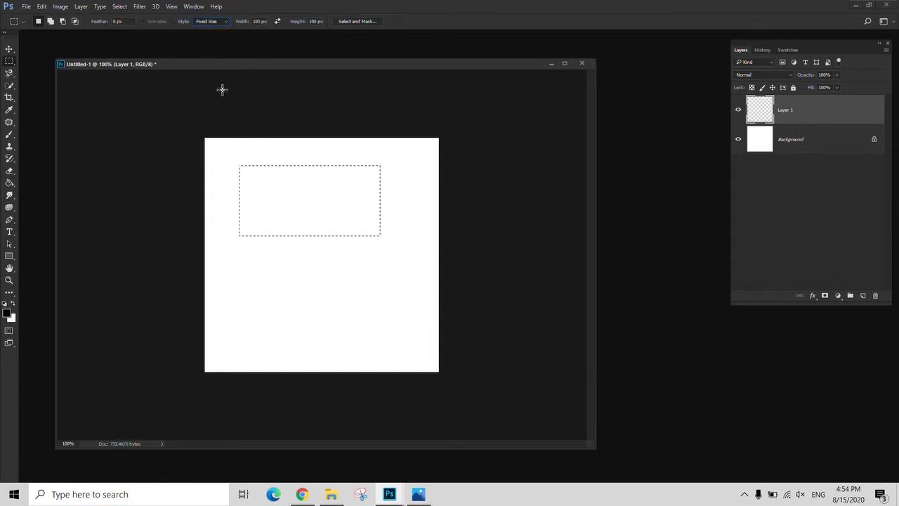
left_click(260, 21)
type("50")
key("Tab")
type("5")
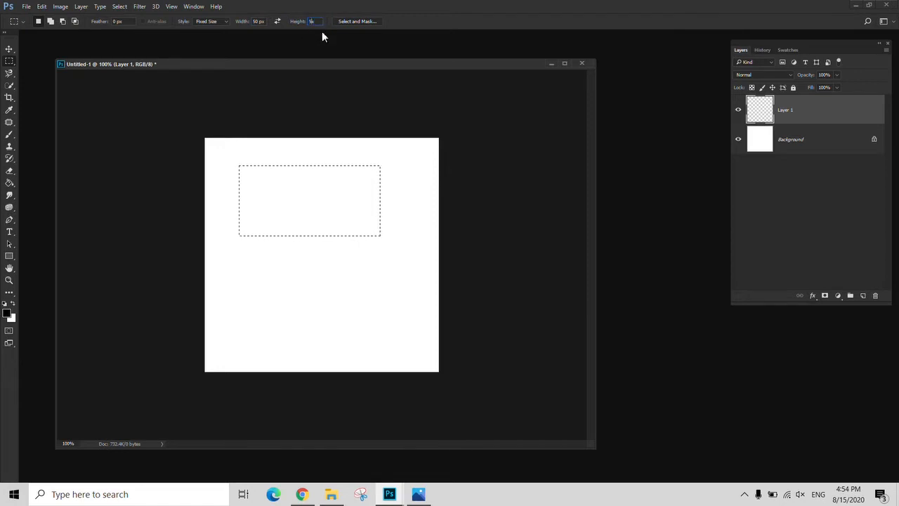
type("0")
left_click(325, 74)
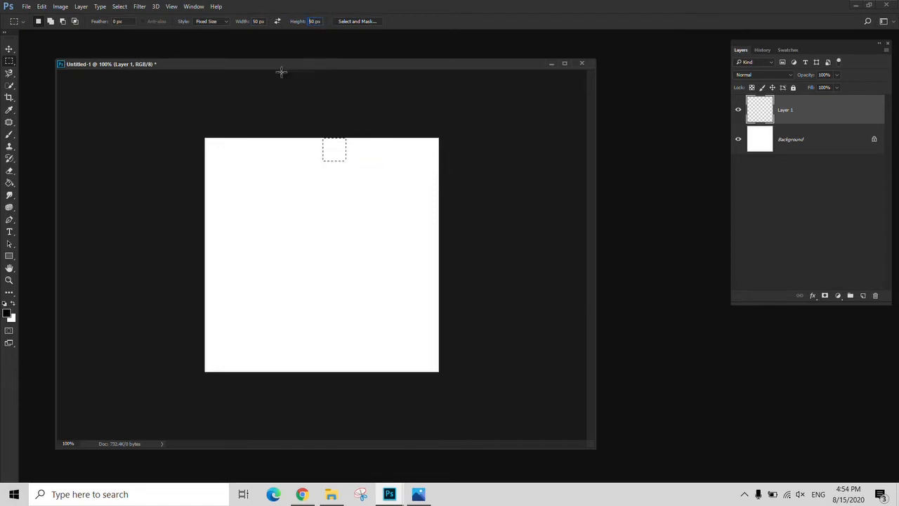
left_click(247, 238)
left_click(295, 227)
left_click(276, 188)
Set the marquee style back to Normal and clear the selection.
left_click(202, 21)
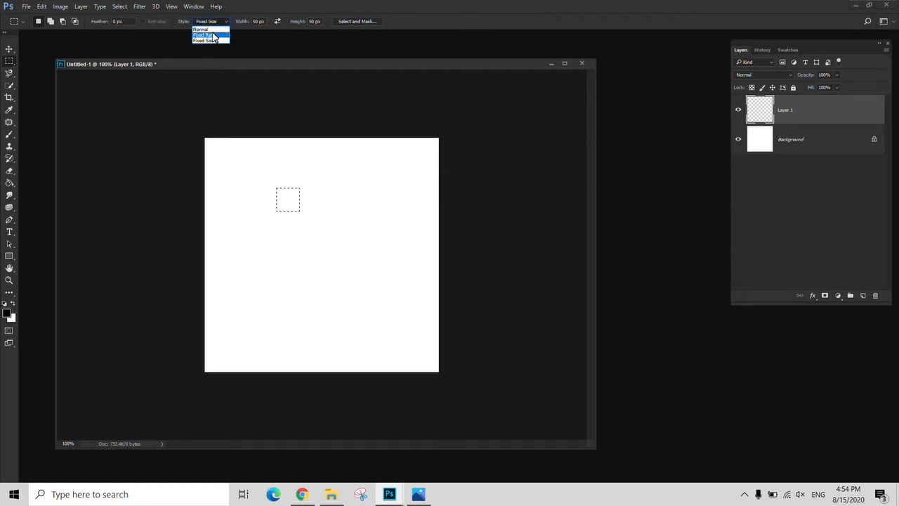
left_click(211, 29)
left_click(238, 111)
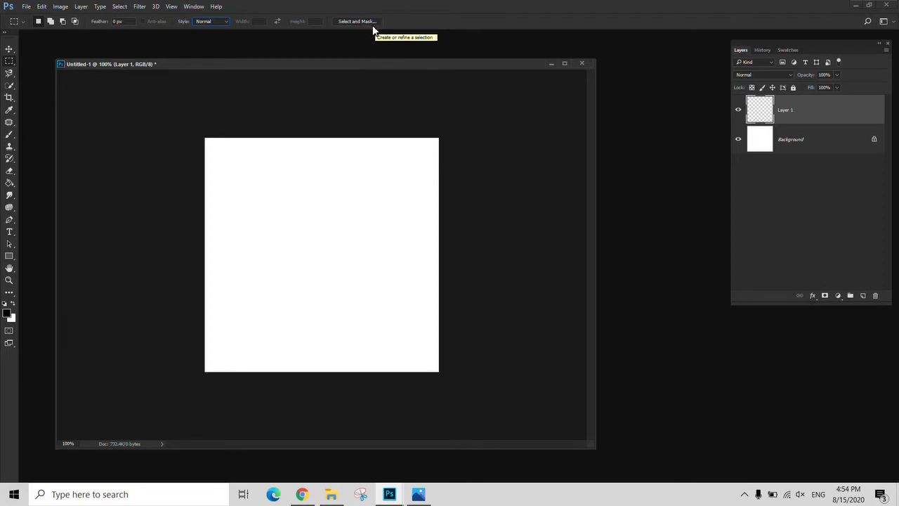
Draw a circular selection in the canvas's upper-left area using the Elliptical Marquee with anti-aliasing turned off.
right_click(9, 61)
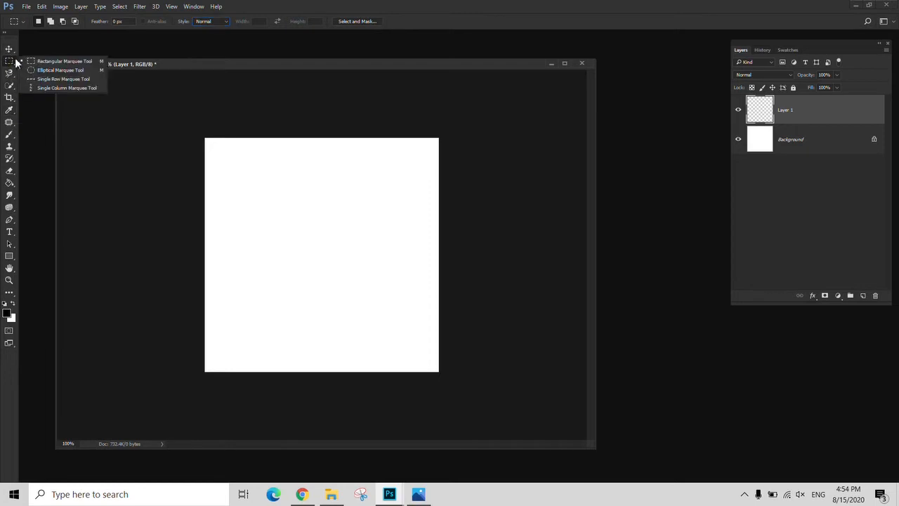
left_click(56, 70)
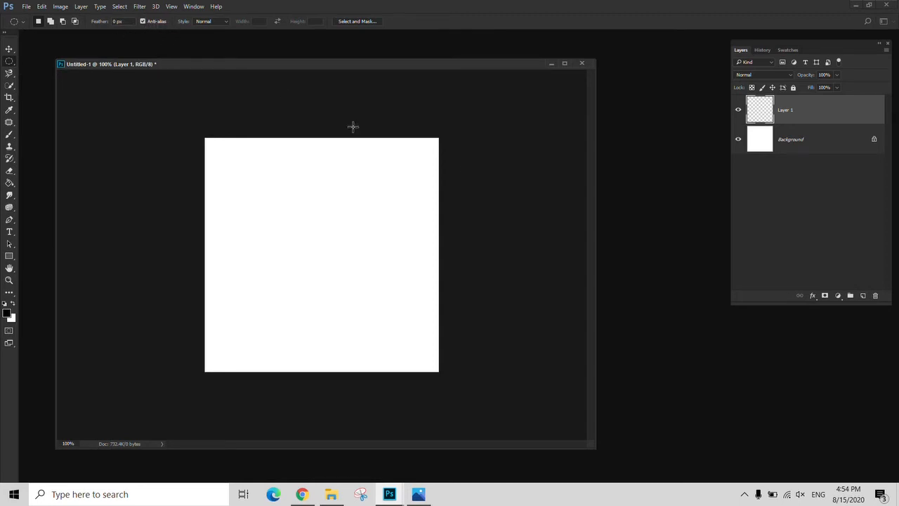
left_click(142, 21)
left_click_drag(240, 167, 309, 260)
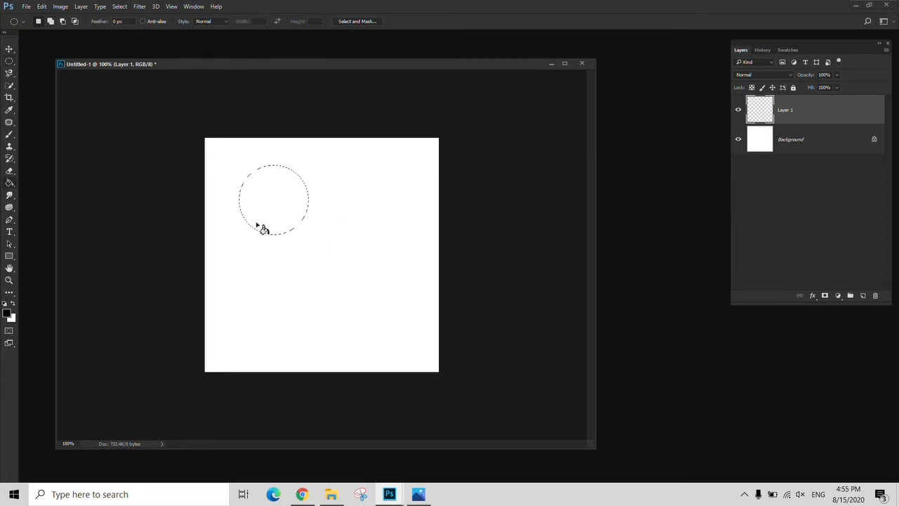
Fill the circular selection with black on Layer 1 and deselect it.
key("g")
left_click(271, 205)
key("ctrl+d")
Turn anti-aliasing on and draw a second circular selection to the right of the black circle.
key("m")
key("z")
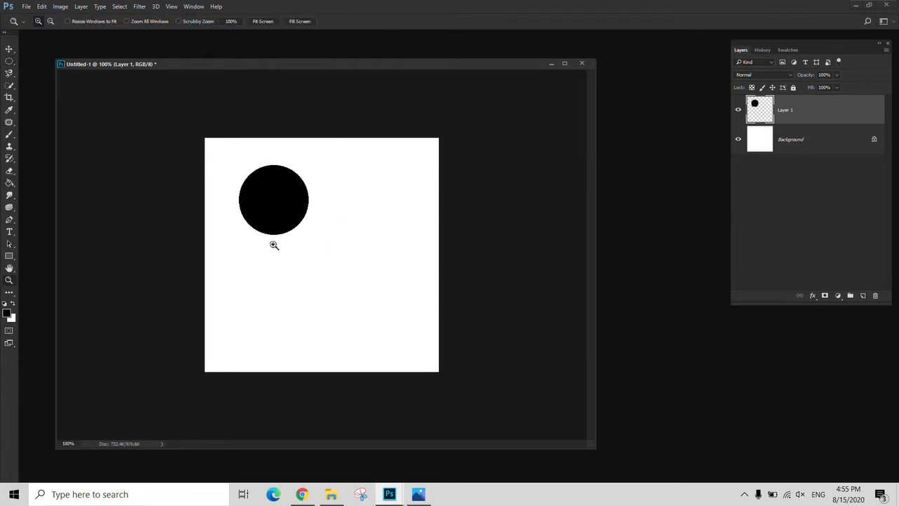
left_click(274, 245)
left_click(273, 245)
left_click_drag(232, 237, 261, 333)
left_click_drag(318, 271, 298, 265)
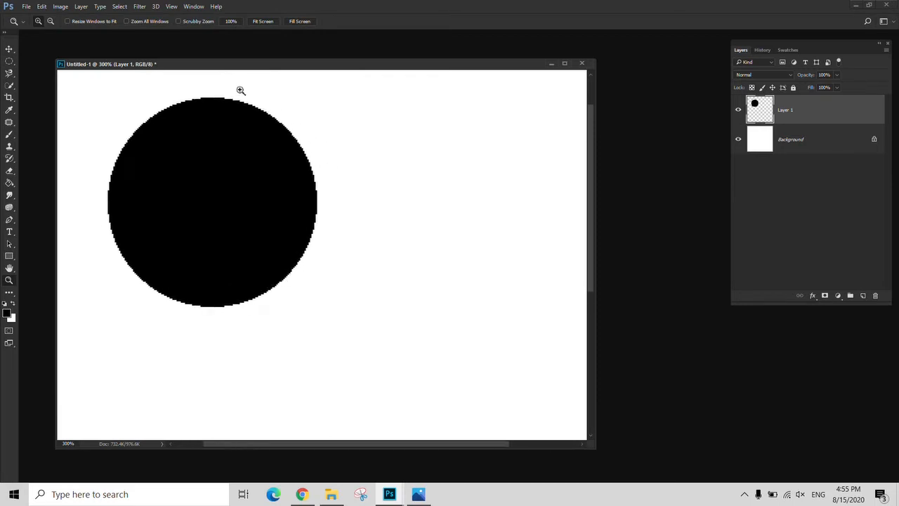
left_click(178, 21)
key("m")
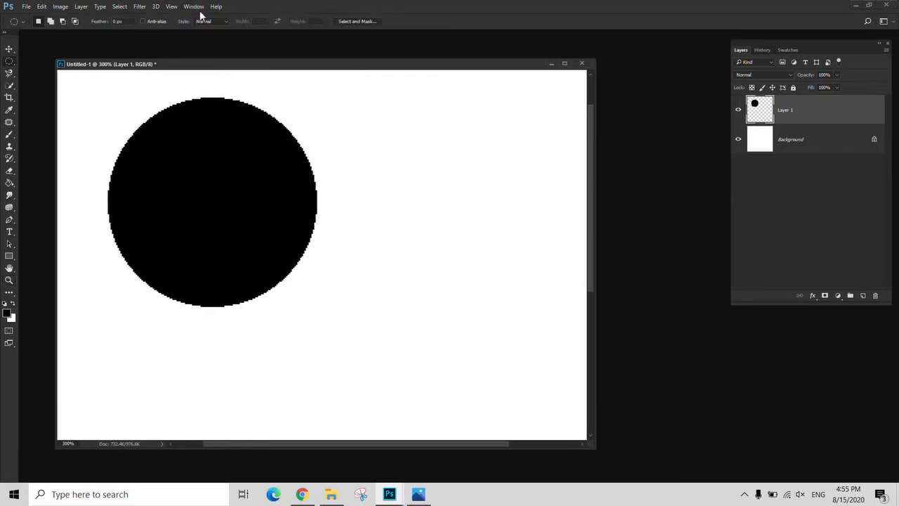
left_click(143, 21)
scroll(269, 181, "right", 3)
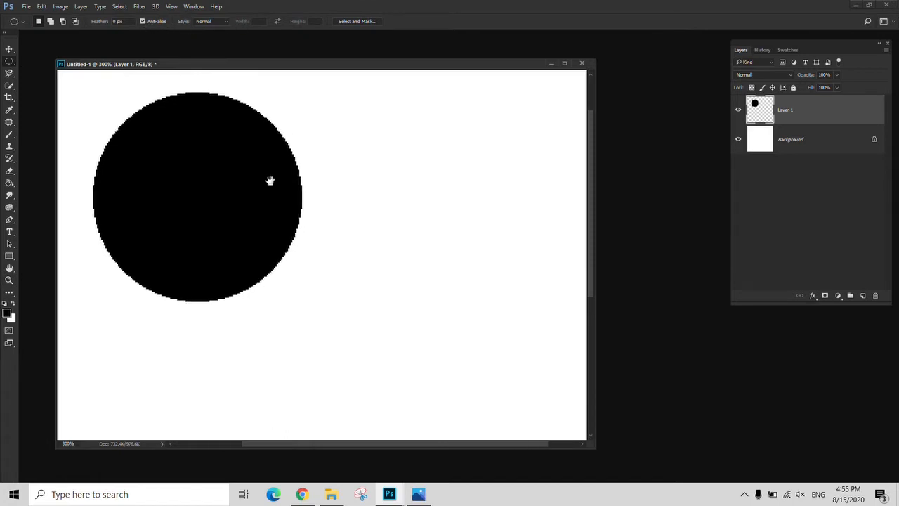
left_click_drag(310, 108, 512, 310)
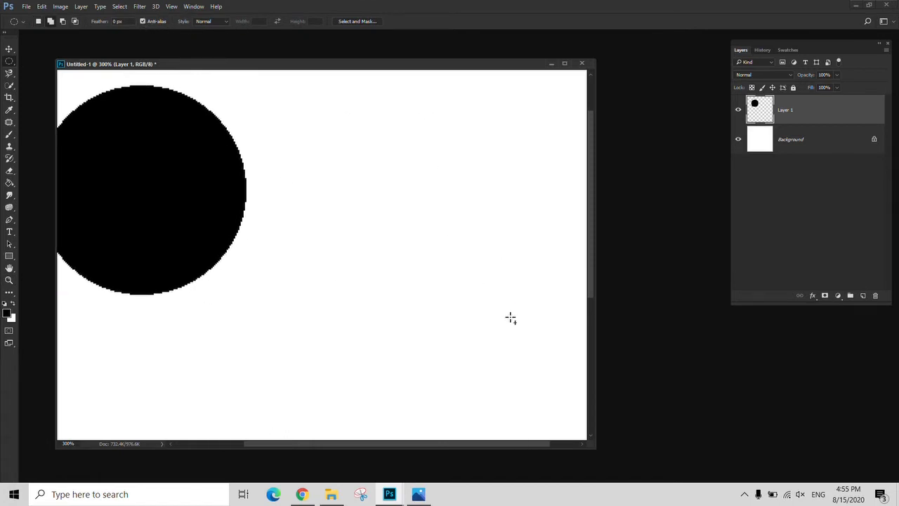
Fill the second, anti-aliased circle with black and deselect it.
key("g")
left_click(368, 228)
key("ctrl+d")
Compare the edges of the two black circles up close, one without and one with anti-aliasing.
key("m")
scroll(154, 311, "up", 1)
scroll(154, 311, "left", 1)
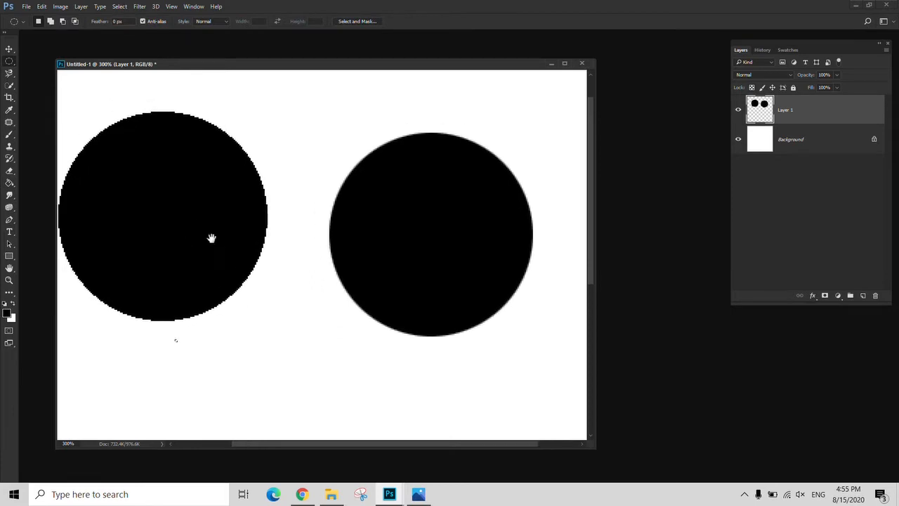
key("z")
left_click(290, 210)
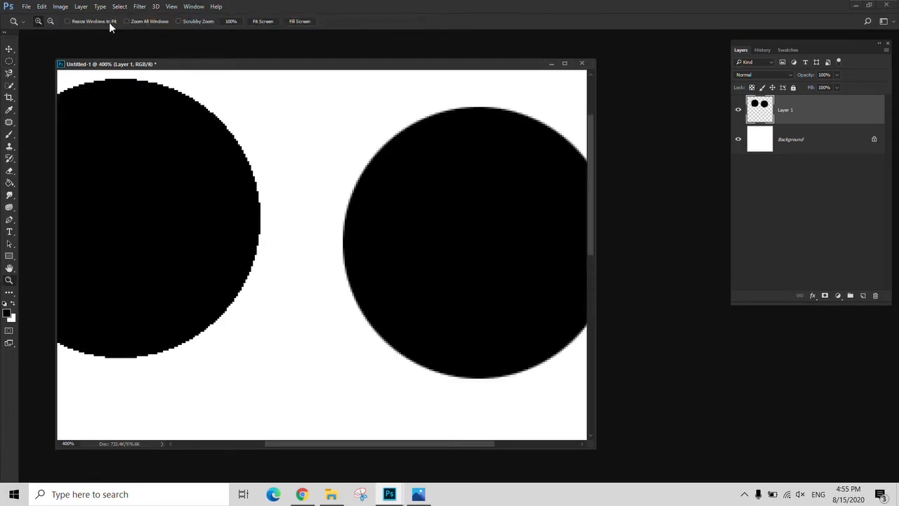
left_click(7, 62)
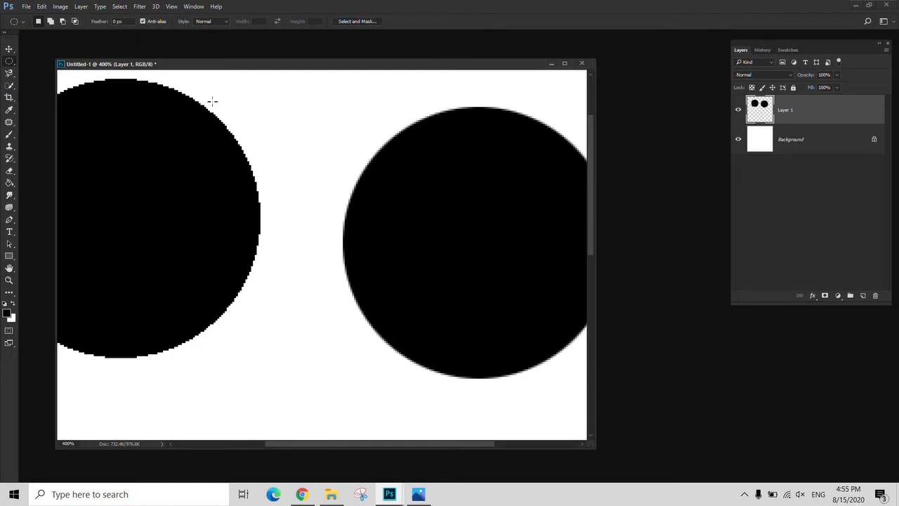
key("z")
left_click(345, 248)
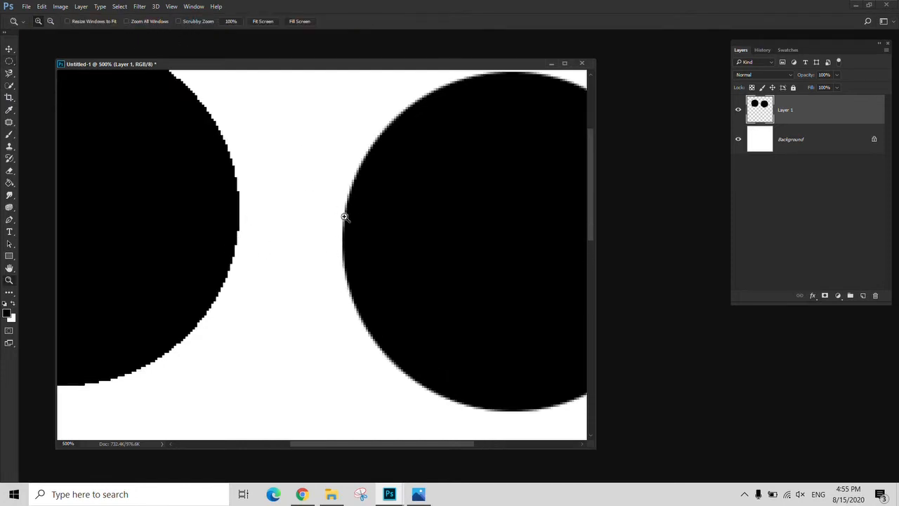
left_click(313, 233, "alt")
left_click(313, 232, "alt")
left_click(290, 233, "alt")
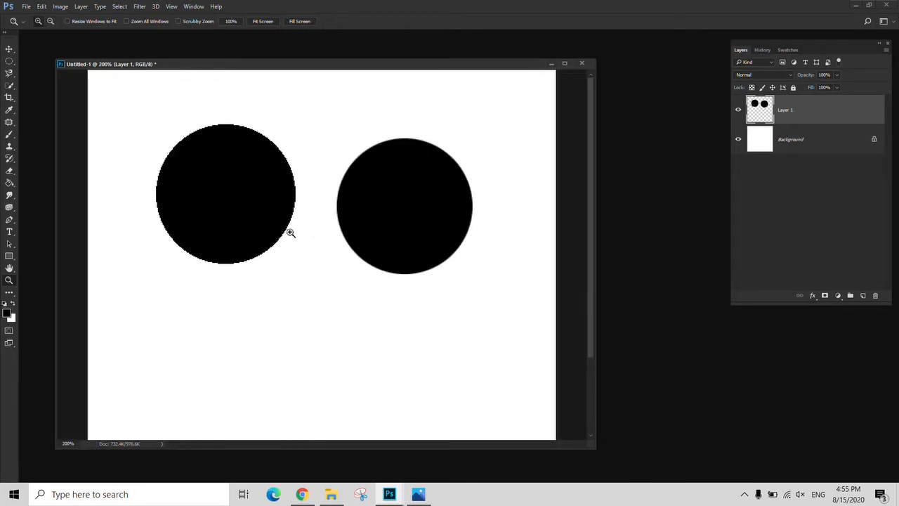
Undo both circle fills and clear the remaining circular selection.
key("ctrl+z")
key("ctrl+z")
key("ctrl+z")
key("ctrl+z")
key("ctrl+z")
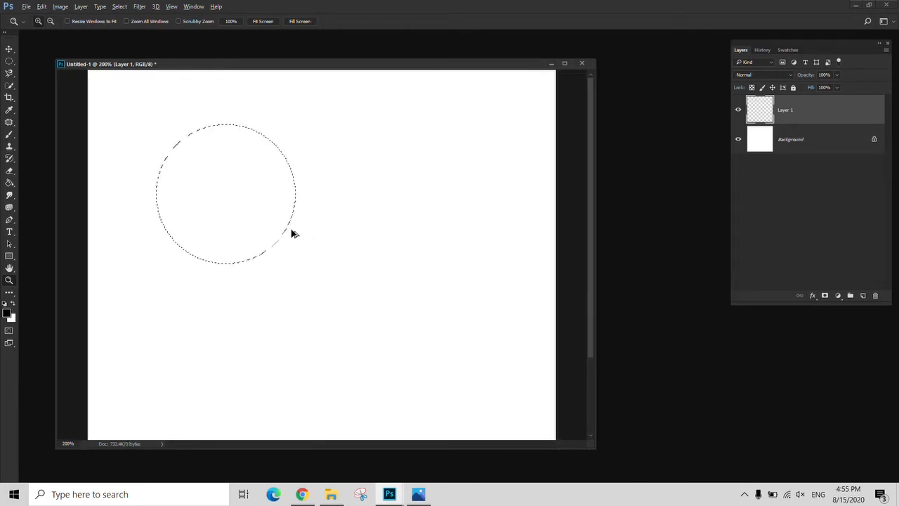
key("ctrl+d")
Select a single pixel row across the canvas's upper part with the Single Row Marquee.
key("m")
right_click(8, 62)
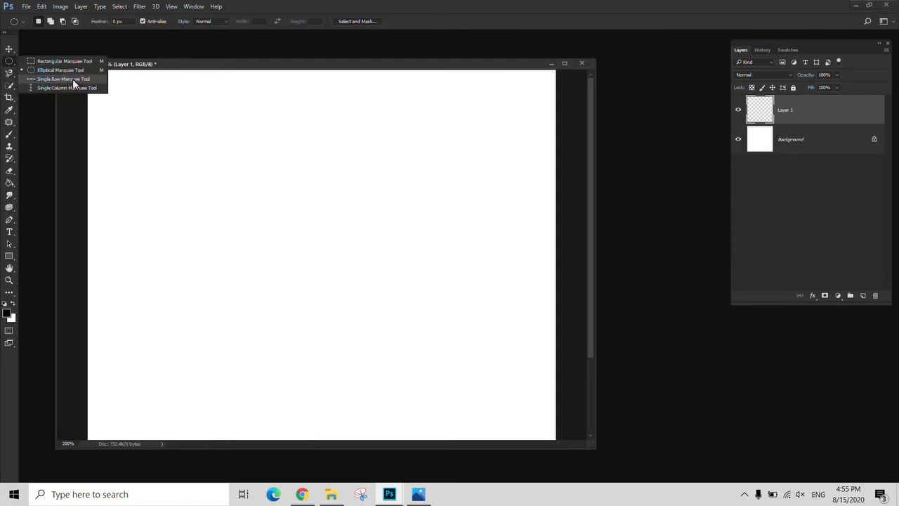
left_click(65, 79)
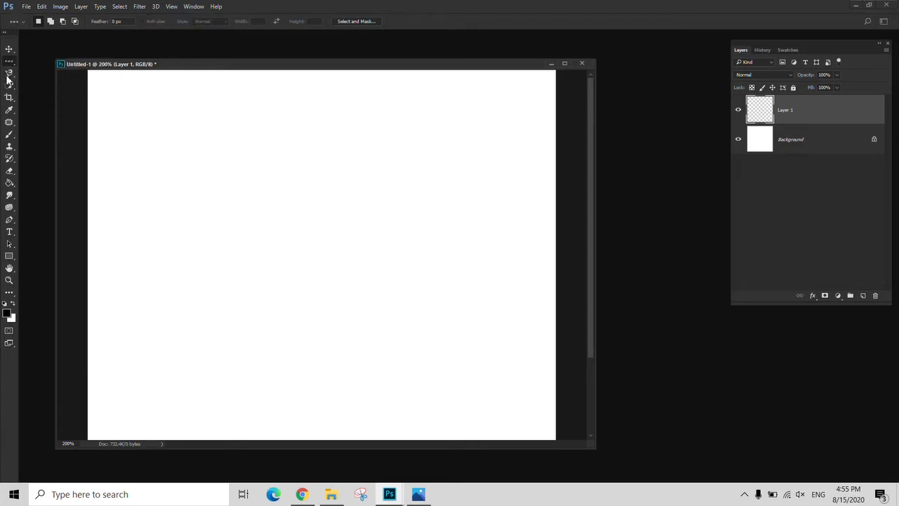
left_click(236, 201)
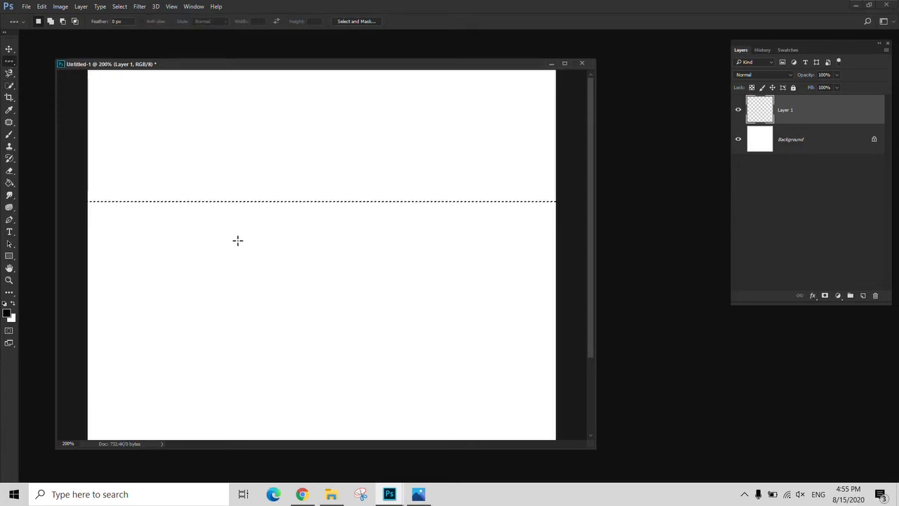
Inspect the one-pixel row, and select a single pixel column left of the canvas's centre with the Single Column Marquee.
key("z")
left_click_drag(94, 203, 263, 272)
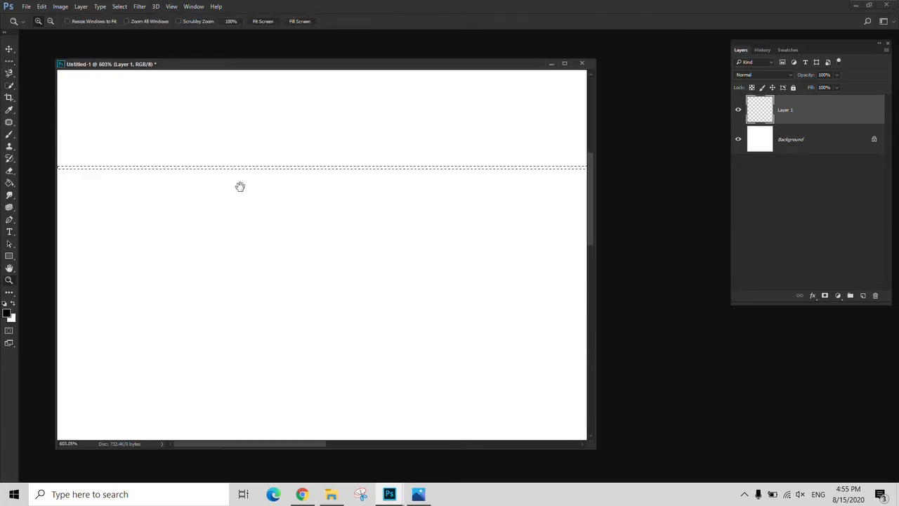
left_click_drag(240, 187, 244, 205)
left_click(384, 222, "alt")
left_click(384, 222, "alt")
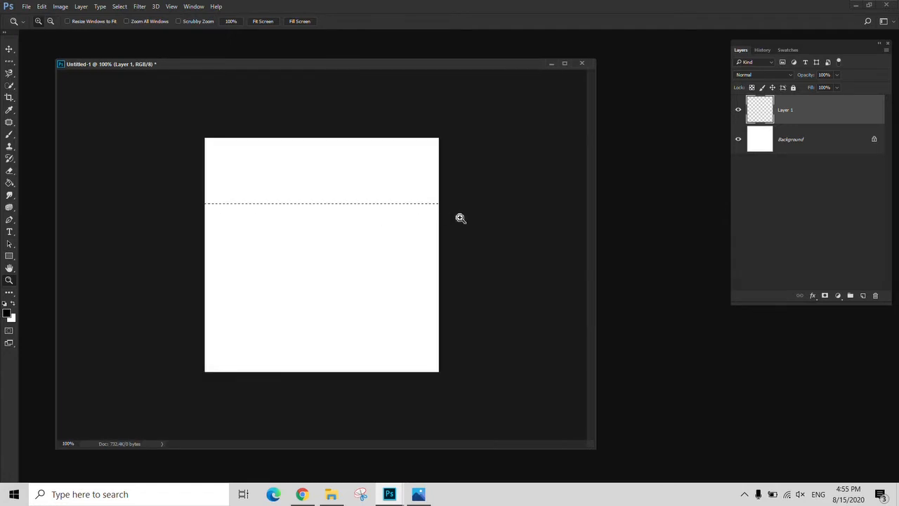
left_click(9, 61)
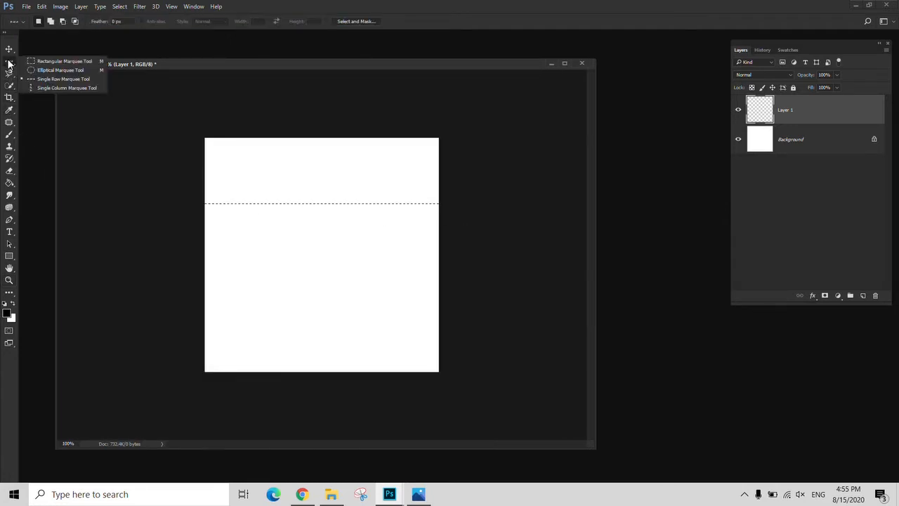
left_click(58, 89)
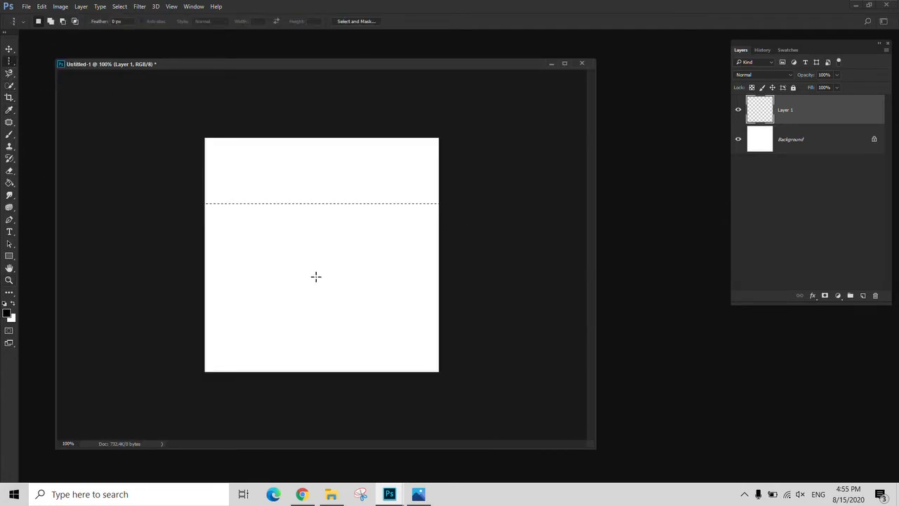
left_click(289, 240)
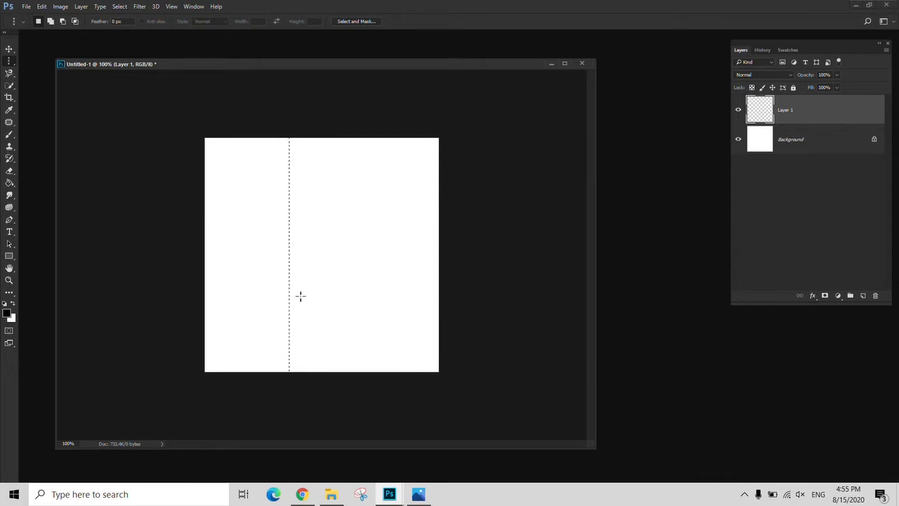
Add a small elliptical selection just right of the single-column selection.
key("z")
left_click(291, 165)
left_click(291, 165)
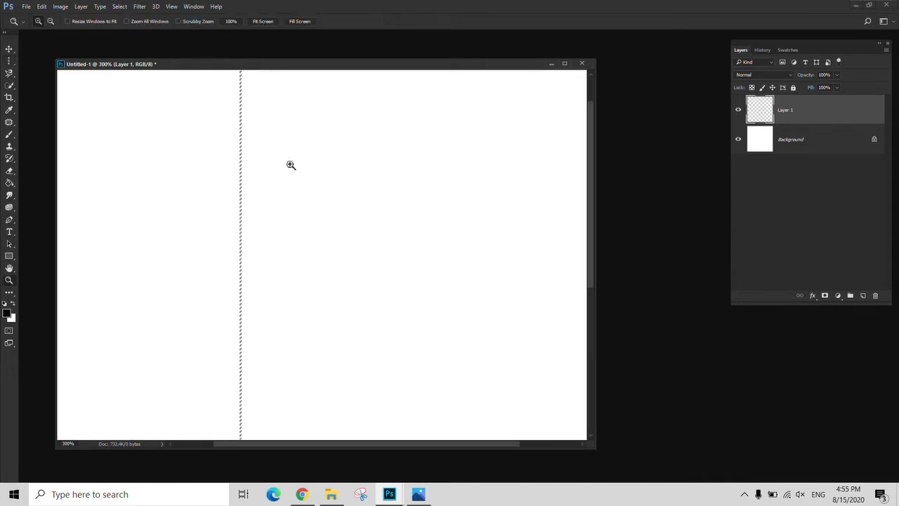
key("b")
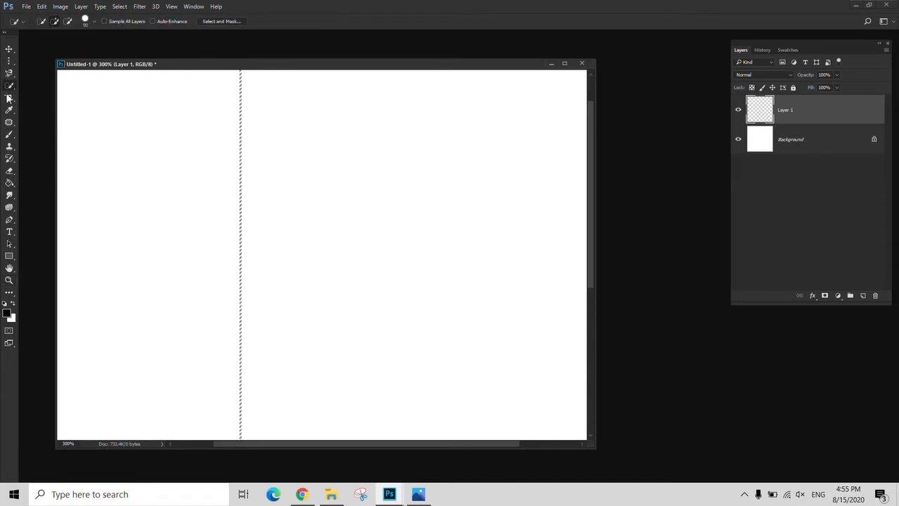
key("shift+m")
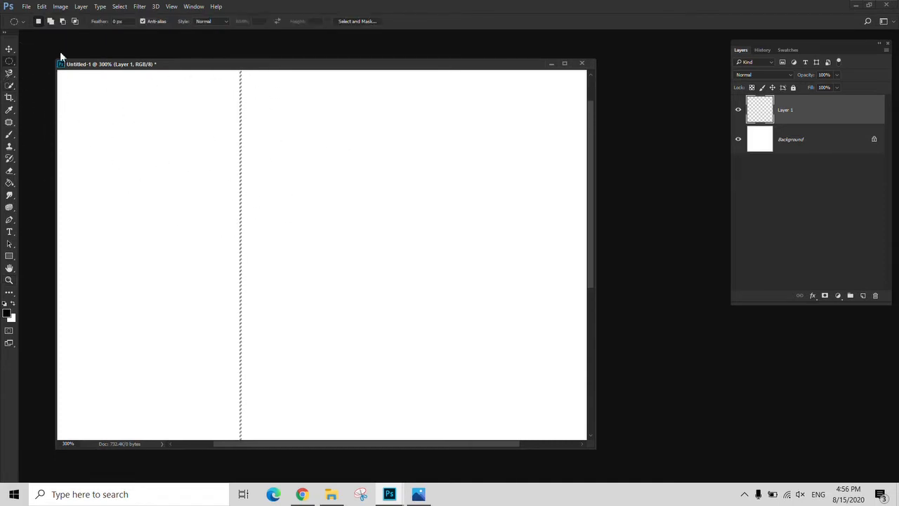
left_click_drag(269, 194, 243, 208)
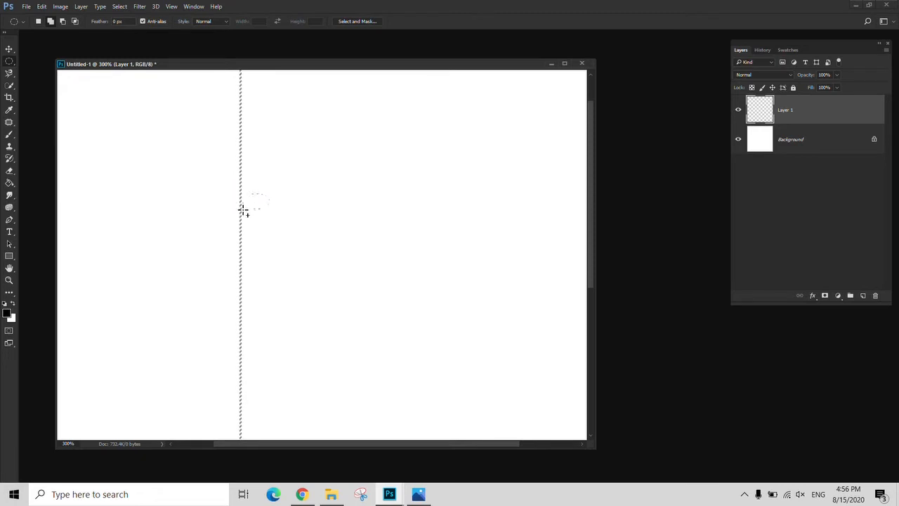
Select a single pixel row with the Single Row Marquee and add eight more rows to the selection below it.
right_click(10, 62)
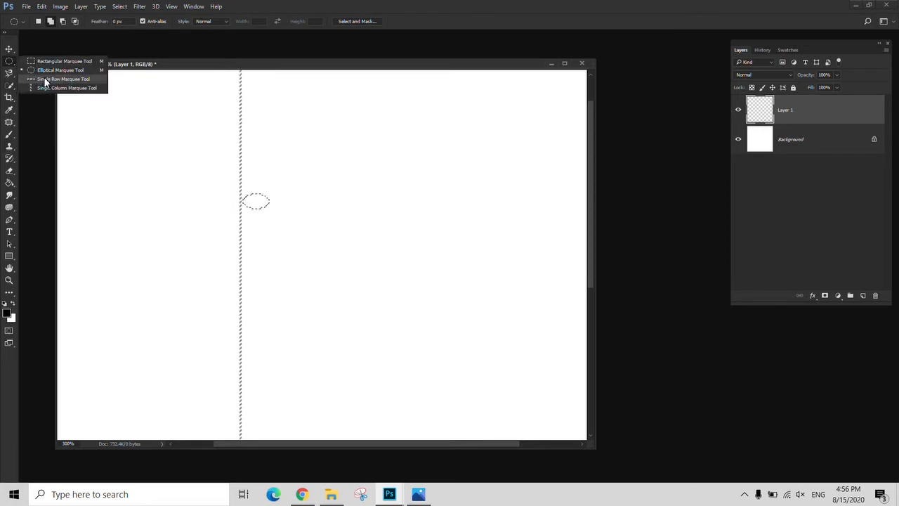
left_click(56, 79)
left_click(190, 198)
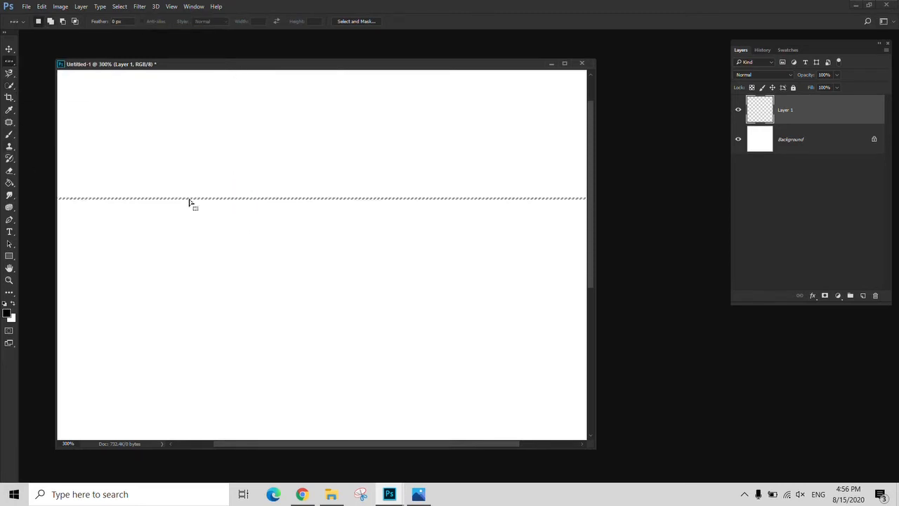
left_click(264, 203, "shift")
left_click(273, 236, "shift")
left_click(275, 255, "shift")
left_click(276, 273, "shift")
left_click(269, 226, "shift")
left_click(267, 217, "shift")
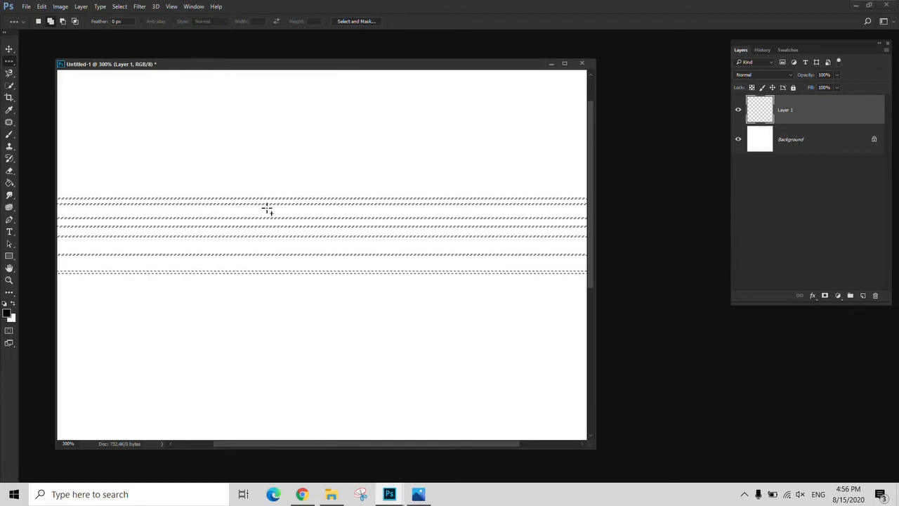
left_click(267, 207, "shift")
left_click(266, 200, "shift")
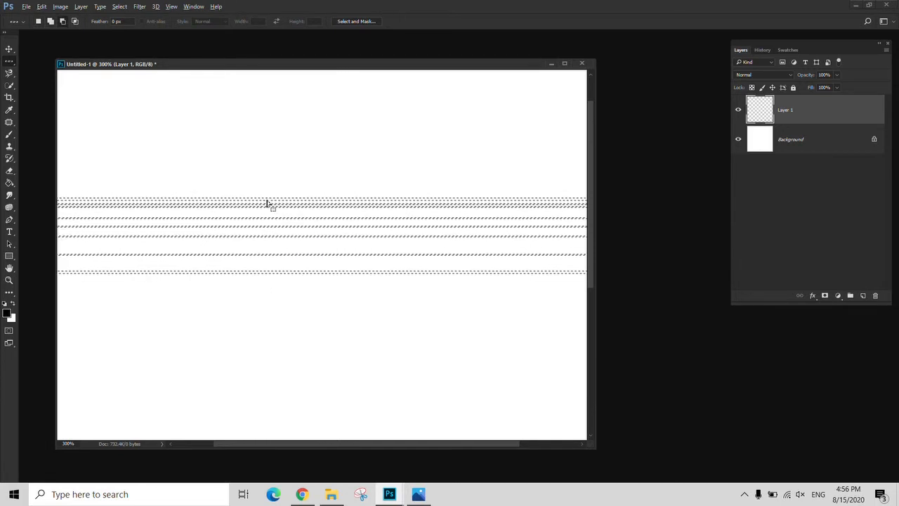
Add three more single-pixel rows above the existing row selections, and subtract one row from the cluster in the middle.
left_click(263, 183, "shift")
left_click(273, 144, "shift")
left_click(273, 179, "shift")
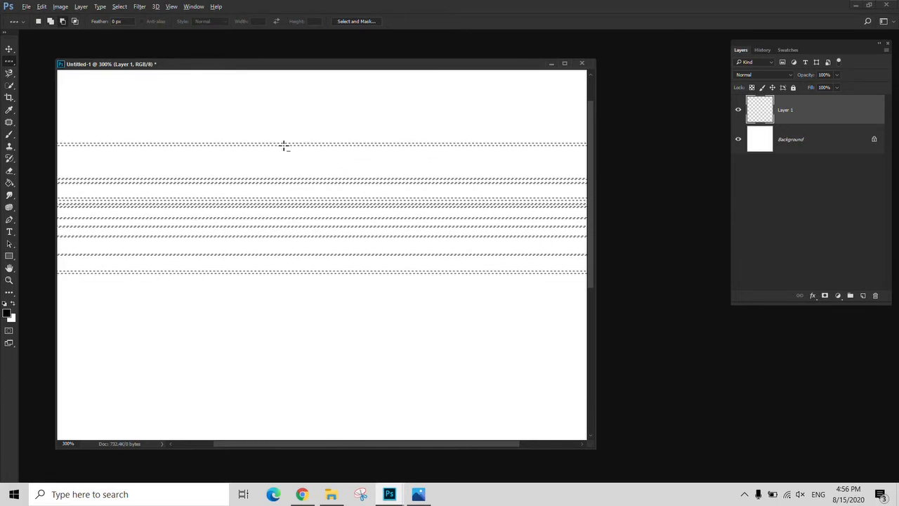
left_click(279, 176, "shift")
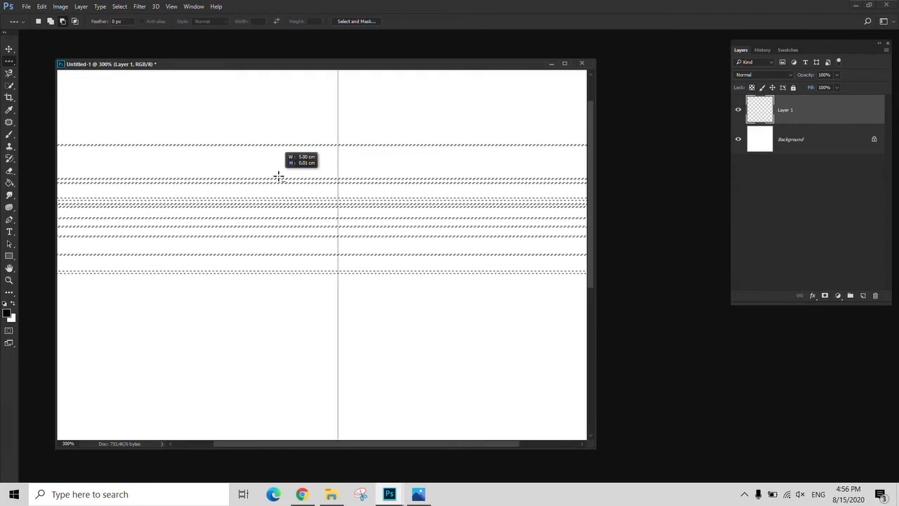
left_click(280, 204, "alt")
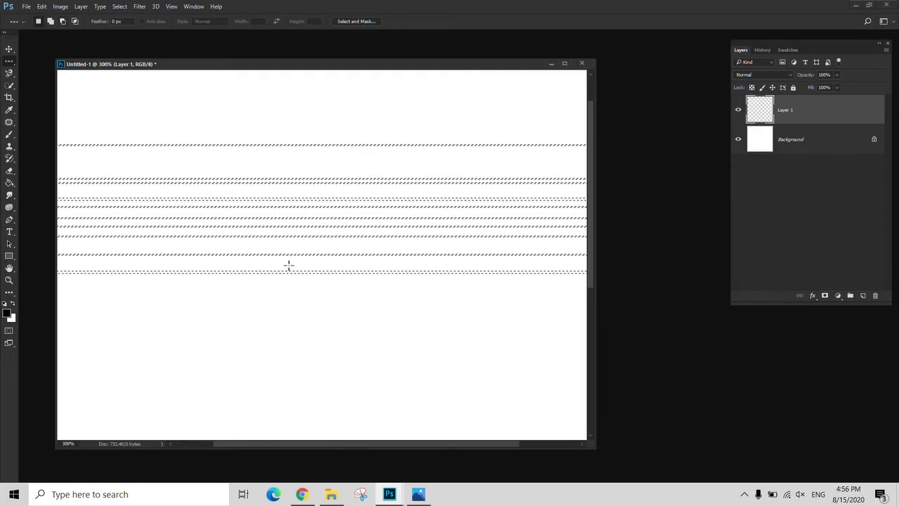
Switch to the Rectangular Marquee tool and clear the pixel-row selection.
key("m")
left_click_drag(9, 65, 42, 62)
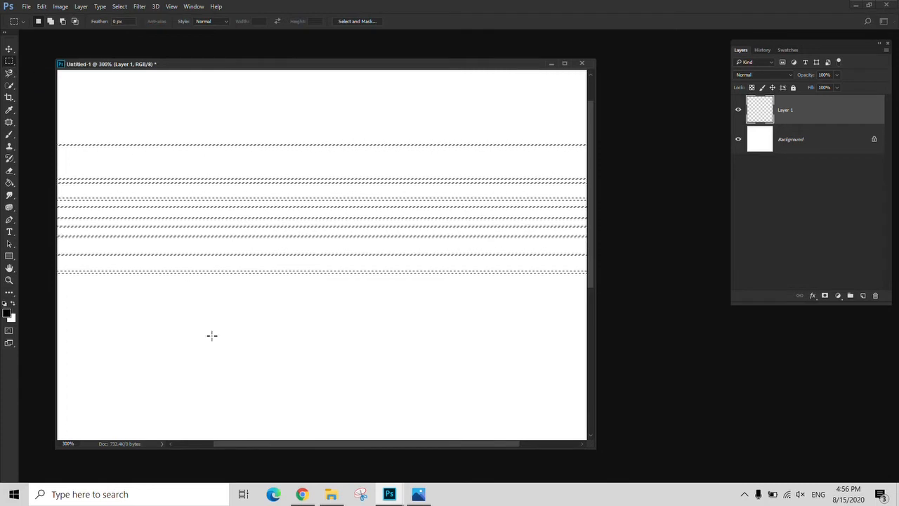
left_click(215, 339)
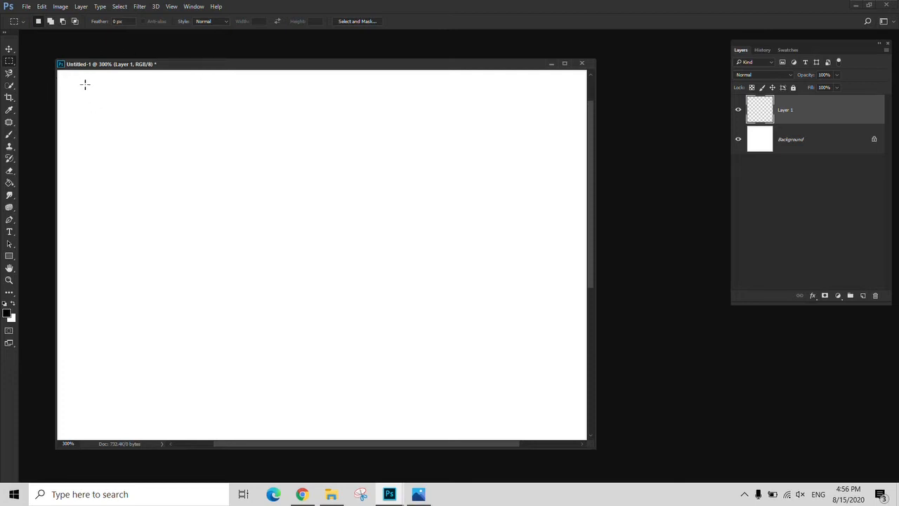
Draw a large jagged freehand selection across the canvas's upper half with the Lasso tool.
right_click(8, 74)
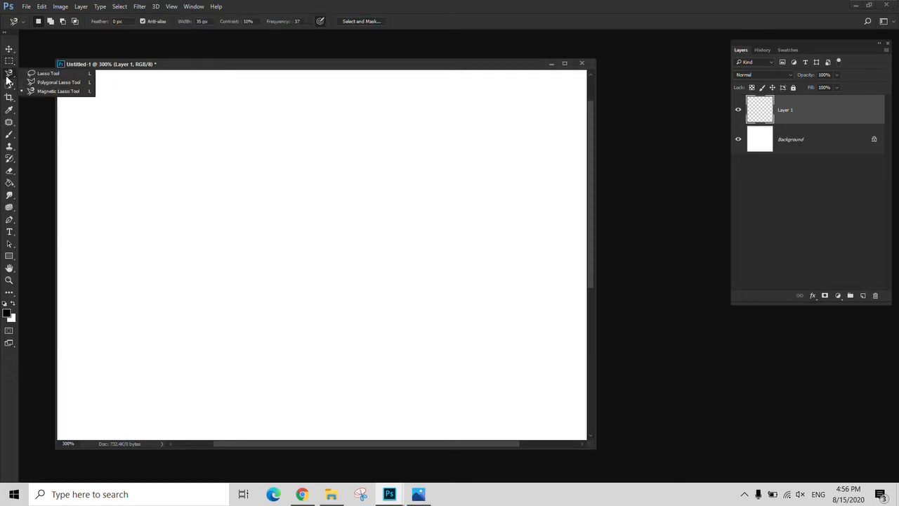
left_click(45, 74)
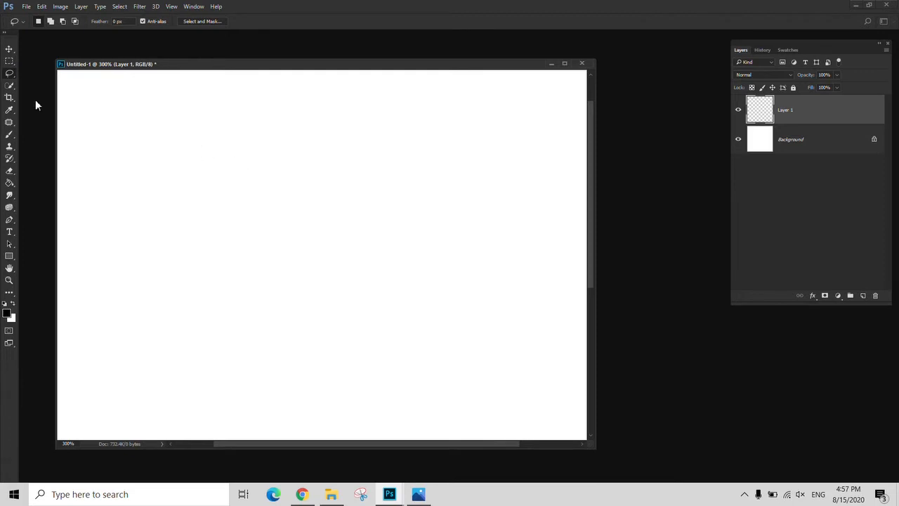
right_click(10, 73)
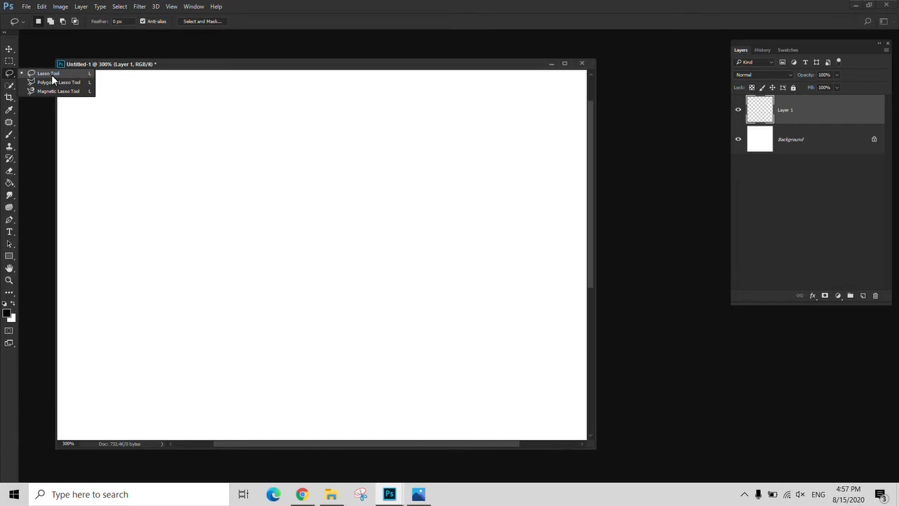
left_click(48, 74)
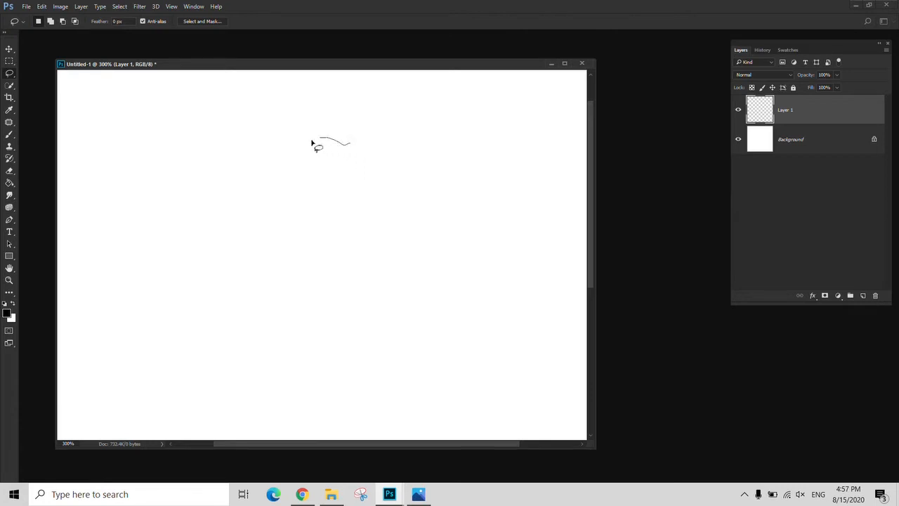
mouse_move(312, 142)
left_mouse_down()
mouse_move(194, 181)
mouse_move(180, 254)
mouse_move(218, 286)
mouse_move(251, 246)
mouse_move(302, 265)
mouse_move(388, 258)
mouse_move(453, 278)
mouse_move(491, 189)
mouse_move(476, 119)
mouse_move(400, 178)
mouse_move(406, 114)
mouse_move(383, 102)
mouse_move(369, 130)
left_mouse_up()
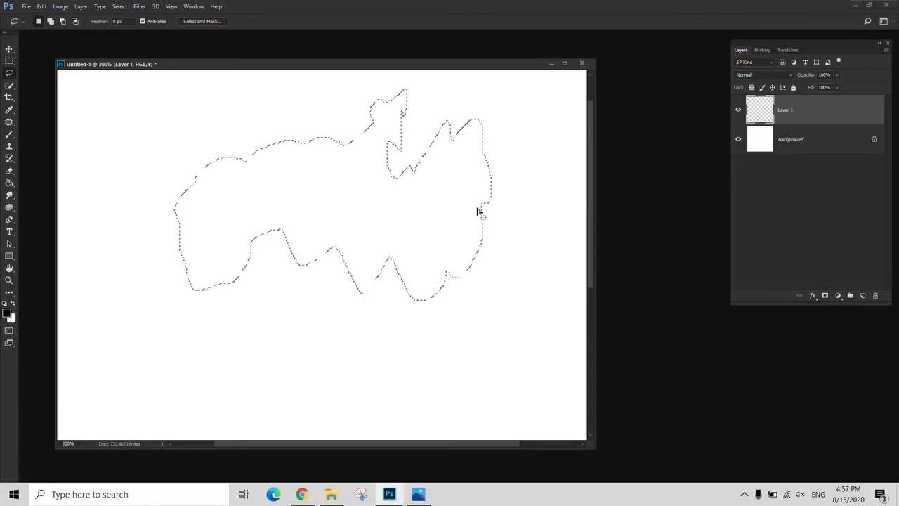
Replace the jagged selection with smoother freehand Lasso shapes around the canvas's middle, and deselect the last one.
mouse_move(510, 163)
left_mouse_down()
mouse_move(485, 131)
mouse_move(353, 170)
mouse_move(158, 287)
mouse_move(294, 258)
mouse_move(309, 288)
left_mouse_up()
mouse_move(432, 272)
left_mouse_down()
mouse_move(307, 265)
mouse_move(334, 333)
left_mouse_up()
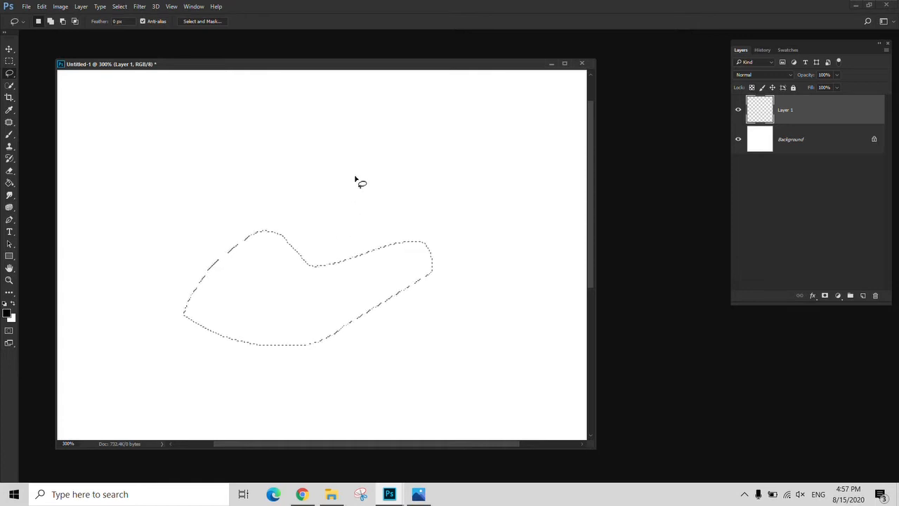
mouse_move(422, 162)
left_mouse_down()
mouse_move(391, 151)
mouse_move(289, 205)
mouse_move(229, 305)
mouse_move(420, 222)
left_mouse_up()
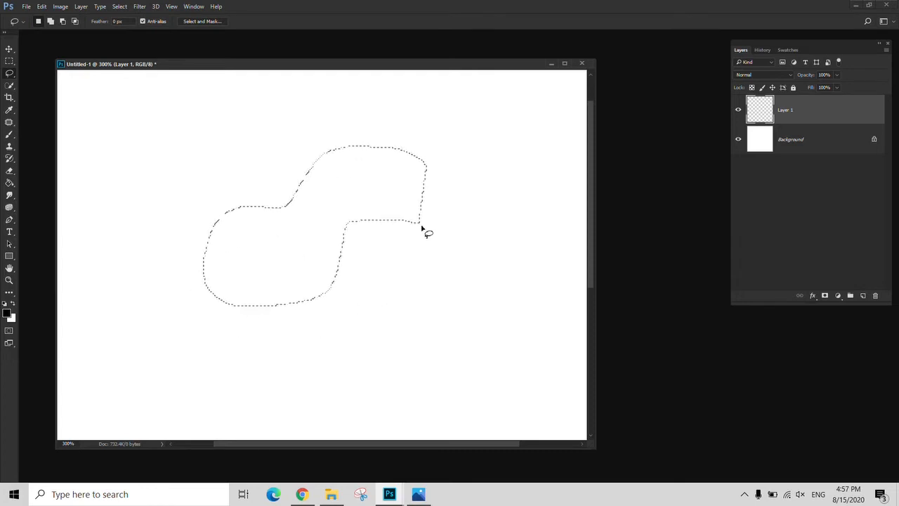
key("ctrl+d")
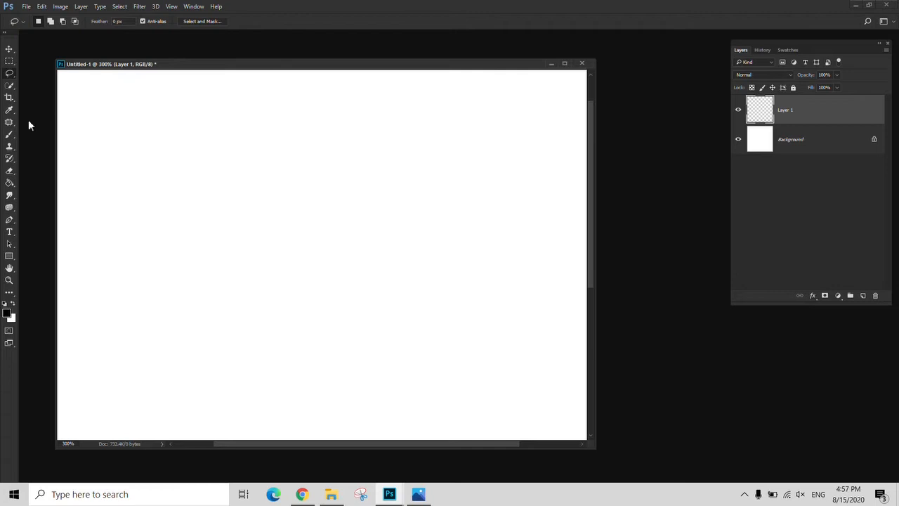
Create a closed selection combining straight edges and a wavy freehand edge with the Polygonal Lasso tool.
right_click(8, 74)
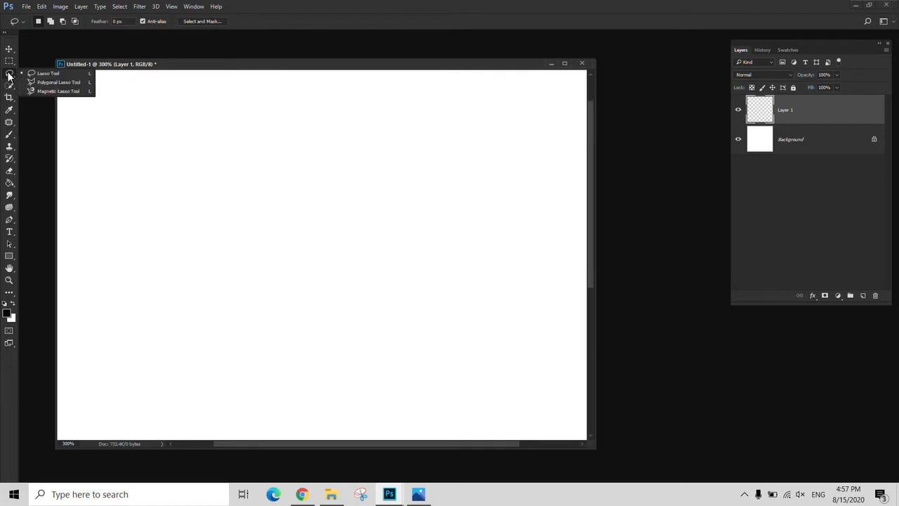
left_click(52, 86)
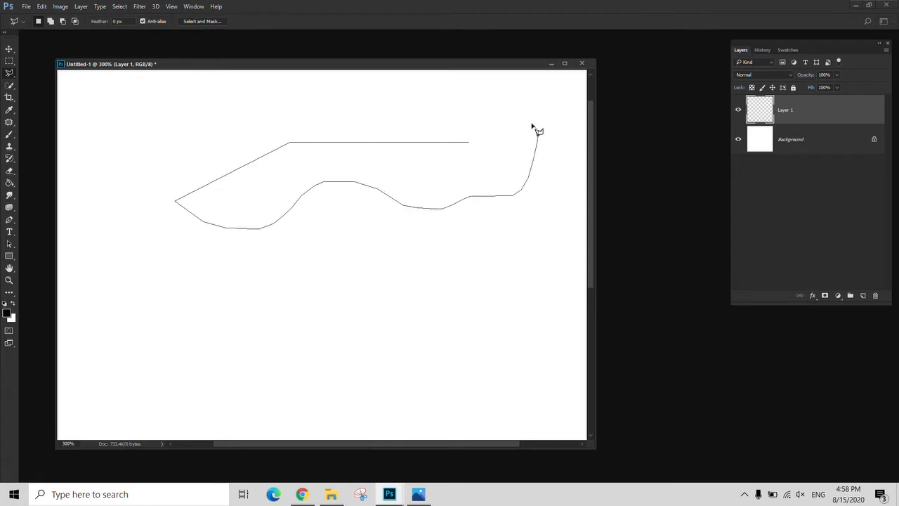
left_click(450, 94)
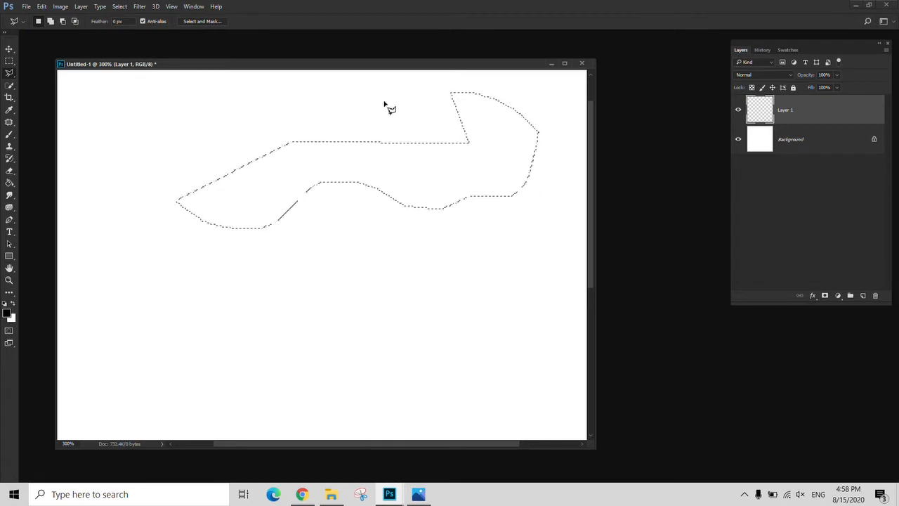
Draw a large five-sided Polygonal Lasso selection over the canvas's left half.
left_click(193, 93)
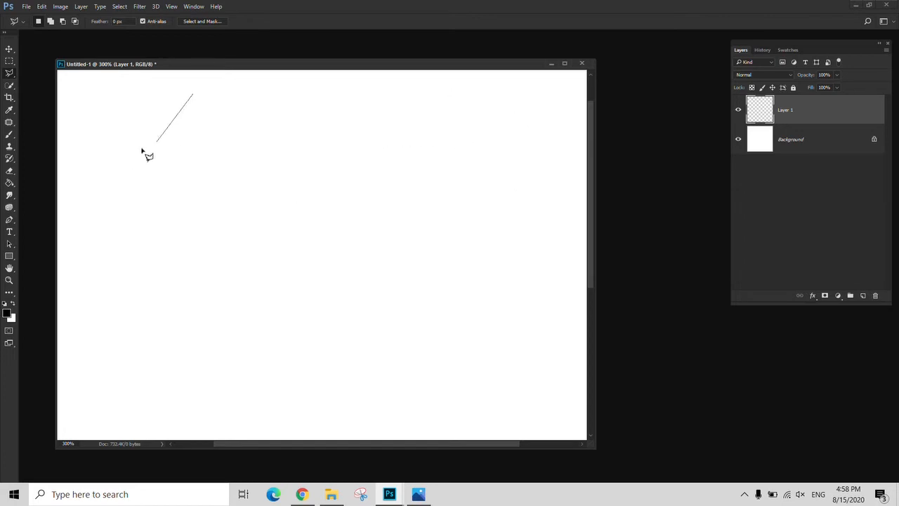
left_click(102, 171)
left_click(152, 285)
left_click(346, 330)
left_click(371, 144)
double_click(275, 121)
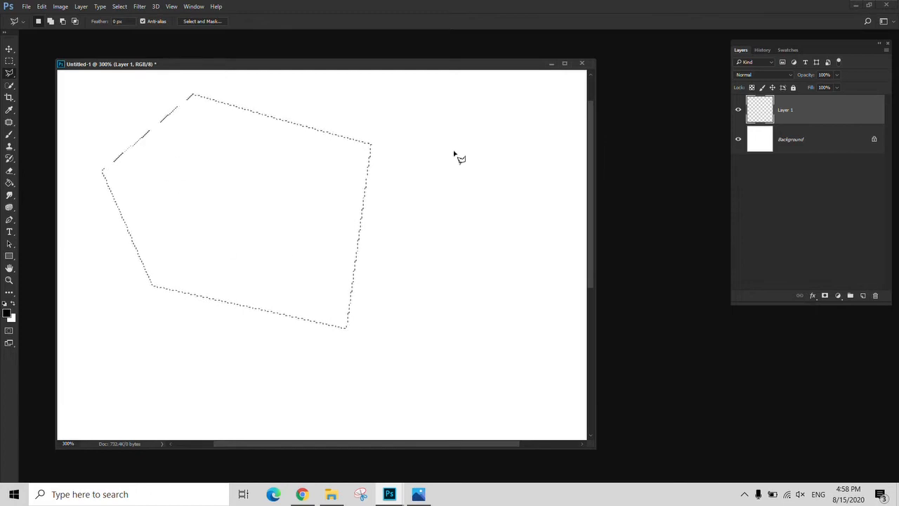
Replace the selection with a four-sided Polygonal Lasso shape across the canvas's middle, closed at its starting point.
left_click(475, 126)
left_click(201, 141)
left_click(136, 285)
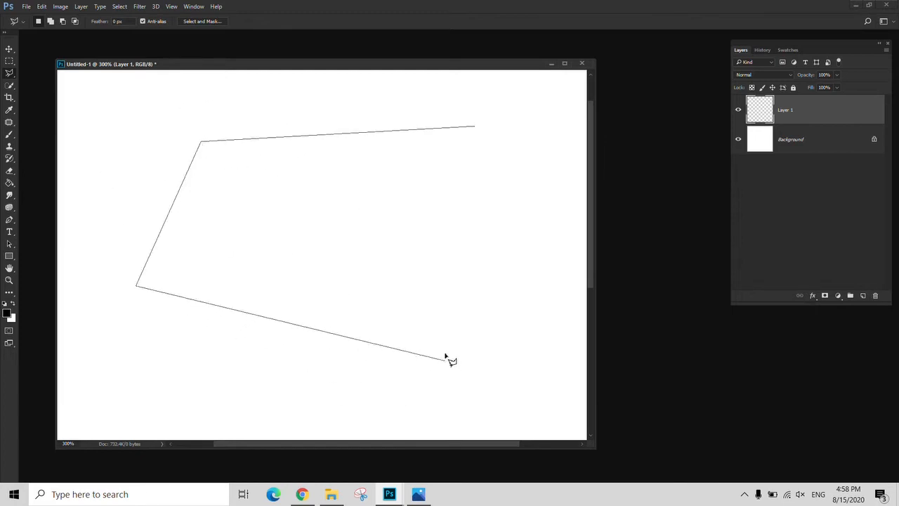
left_click(445, 344)
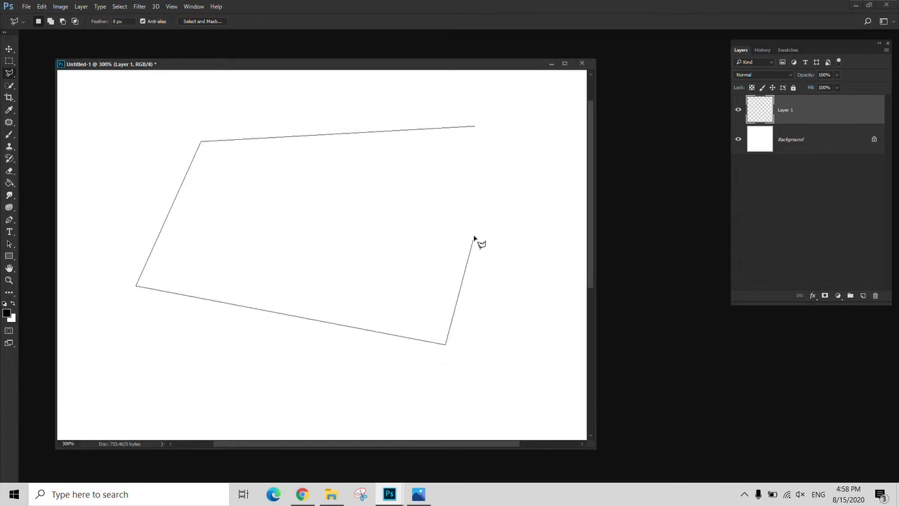
left_click(475, 129)
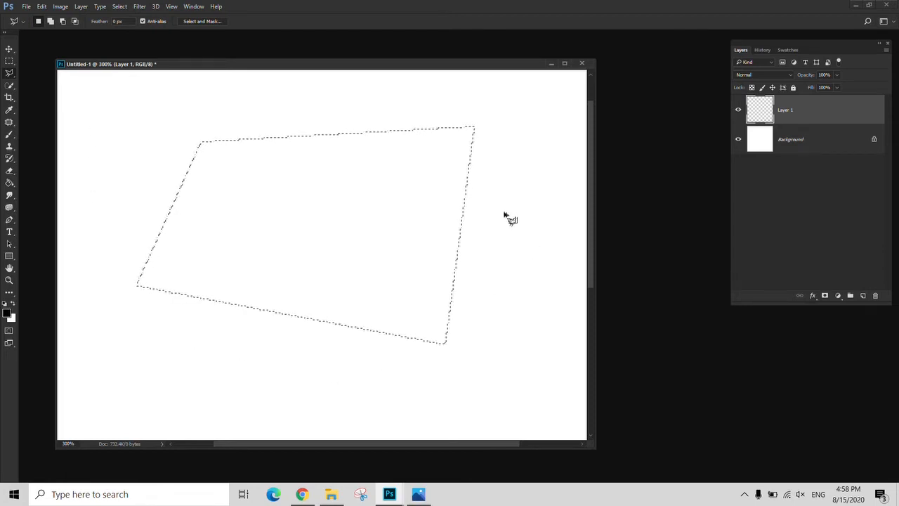
Draw a bent, boomerang-like Polygonal Lasso selection across the canvas and close it before returning to its starting point.
left_click(556, 131)
left_click(322, 107)
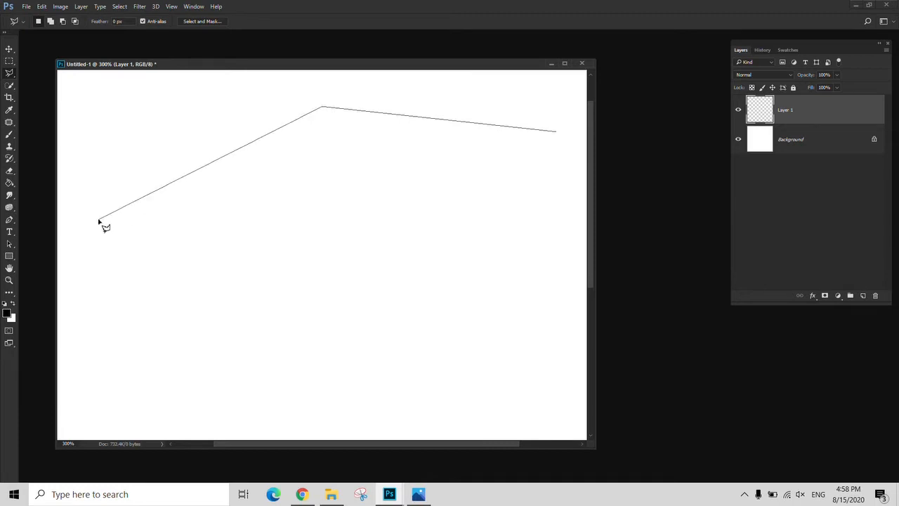
left_click(99, 220)
left_click(185, 356)
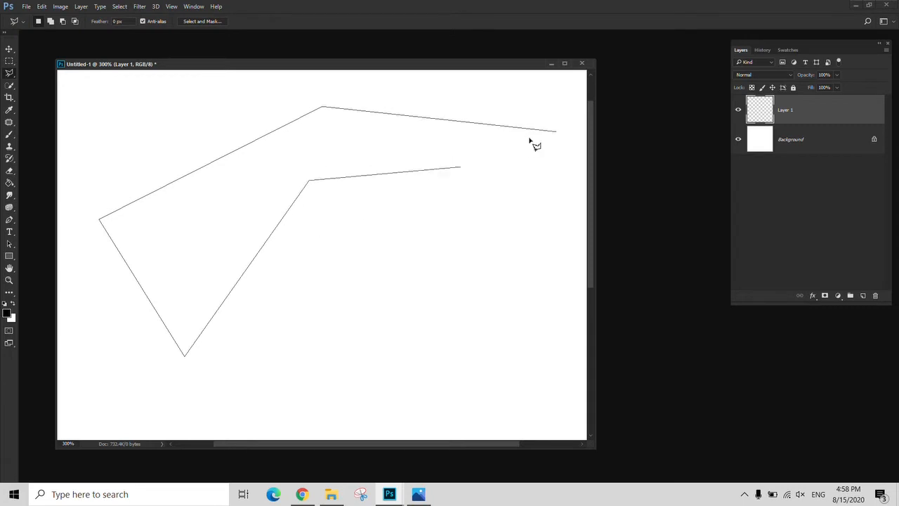
double_click(327, 189)
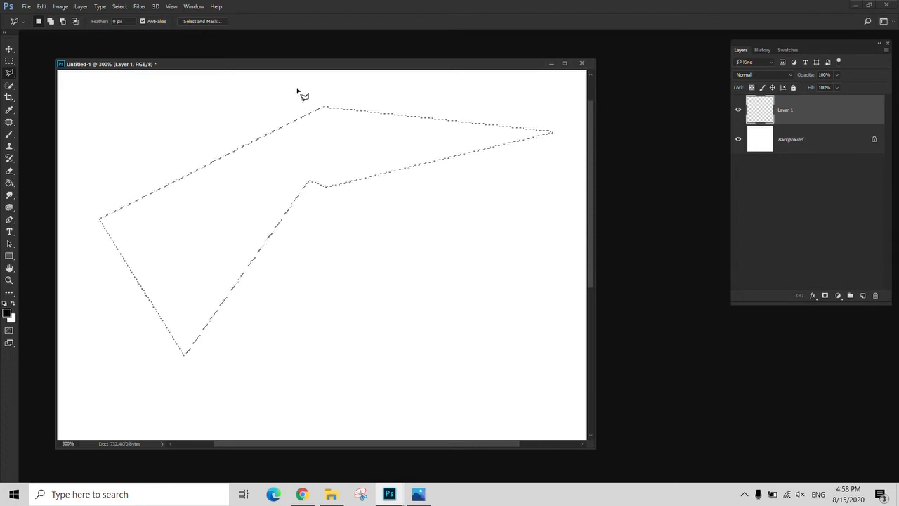
Switch to the Magnetic Lasso tool and open the image Shoe.jpg.
right_click(9, 73)
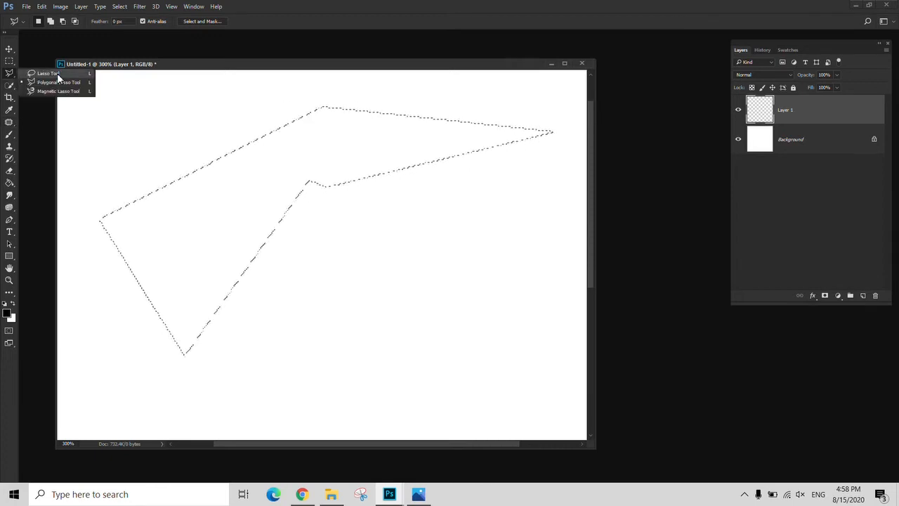
left_click(57, 90)
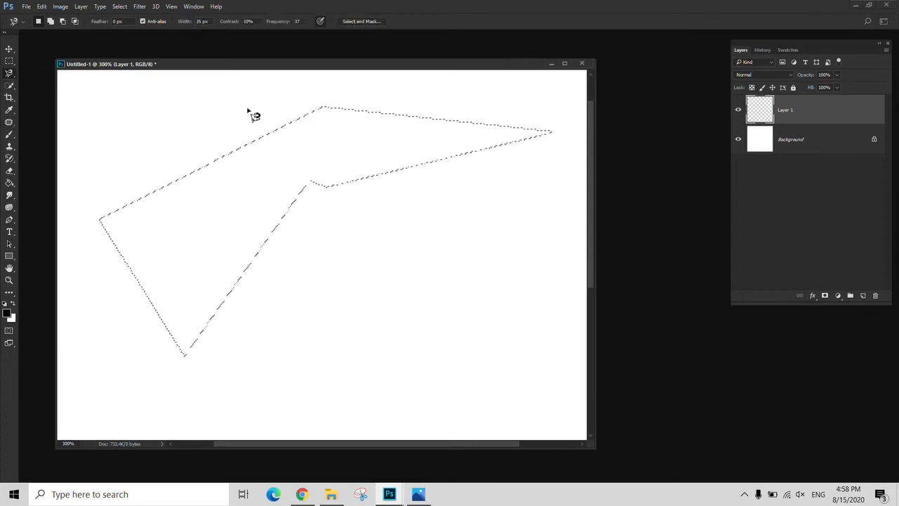
double_click(664, 130)
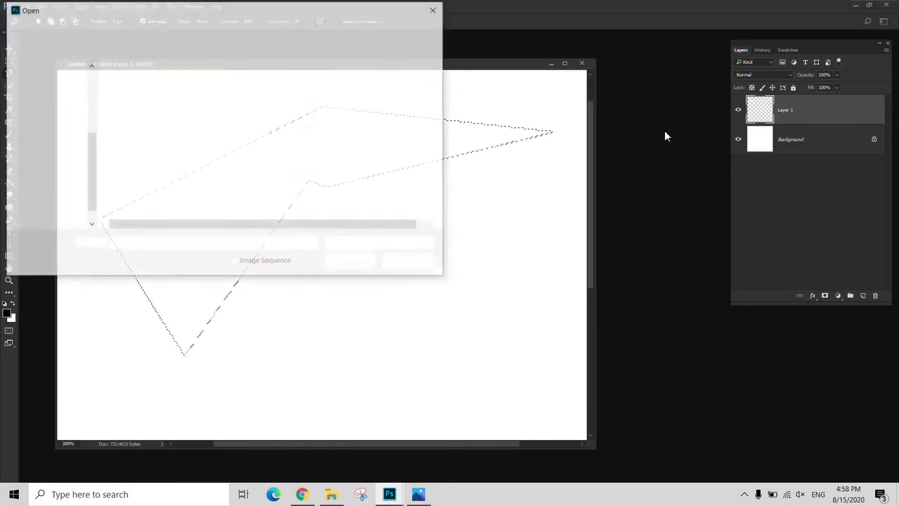
left_click(333, 95)
left_click(361, 264)
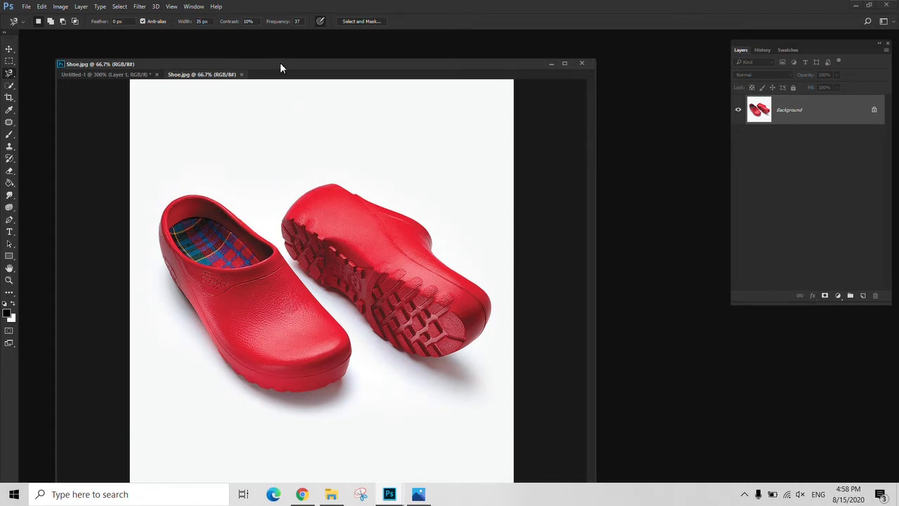
Trace the heel's upper edge on the overturned shoe with the Magnetic Lasso, closing the selection through the white background above.
left_click_drag(280, 63, 284, 41)
key("z")
left_click(324, 156)
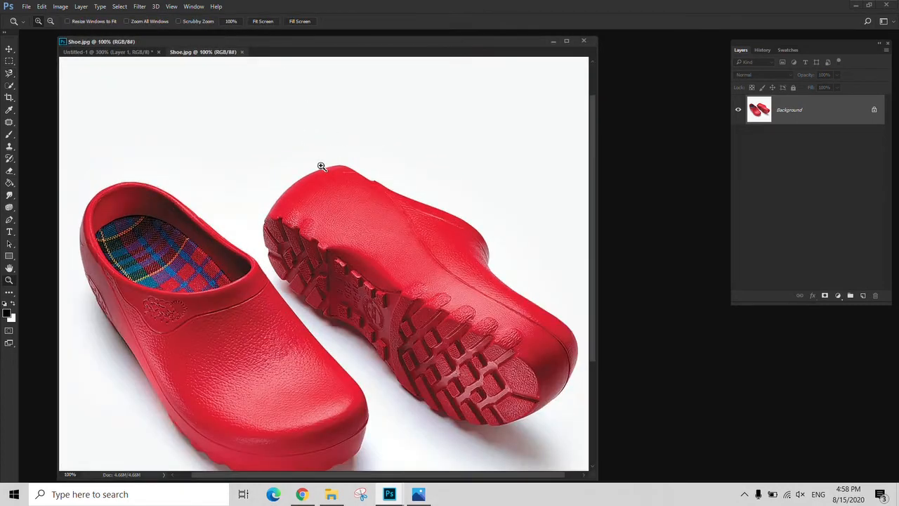
left_click(321, 166)
left_click(9, 73)
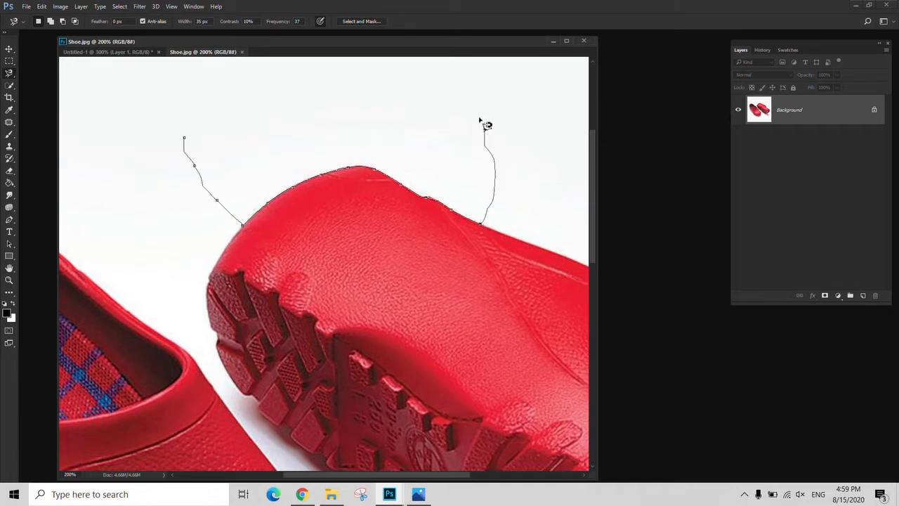
double_click(364, 67)
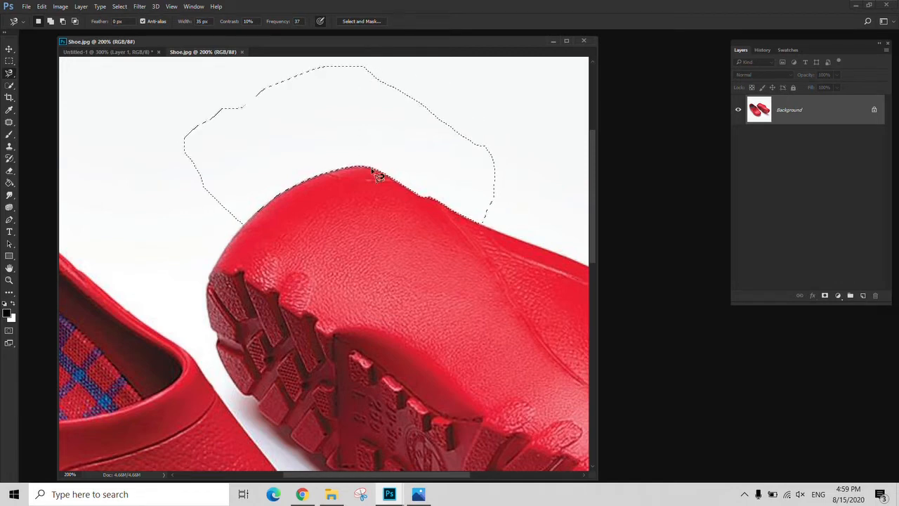
Extend the selection with an added Magnetic Lasso trace that continues along the overturned shoe's upper edge, closing through the white background.
left_click_drag(412, 189, 373, 196)
key("z")
double_click(304, 190)
left_click_drag(309, 201, 270, 192)
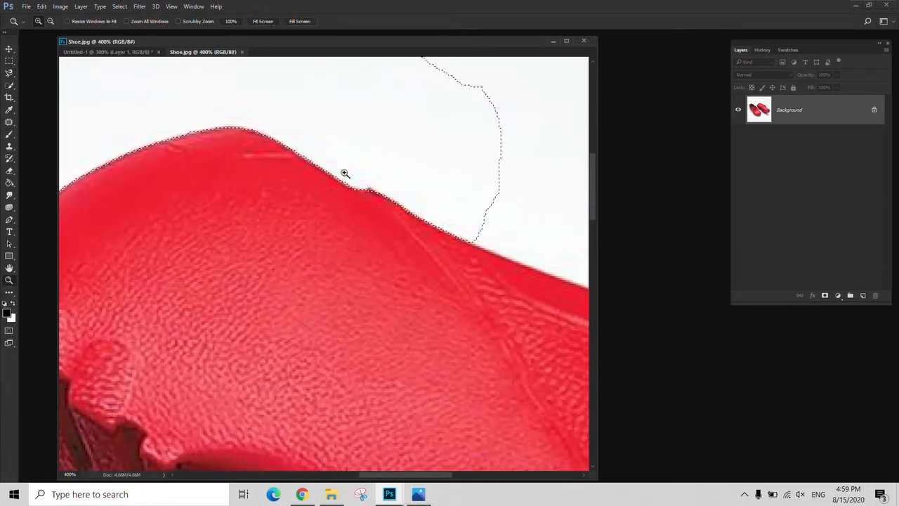
mouse_move(307, 167)
left_mouse_down()
mouse_move(386, 255)
mouse_move(265, 245)
mouse_move(318, 244)
mouse_move(131, 193)
left_mouse_up()
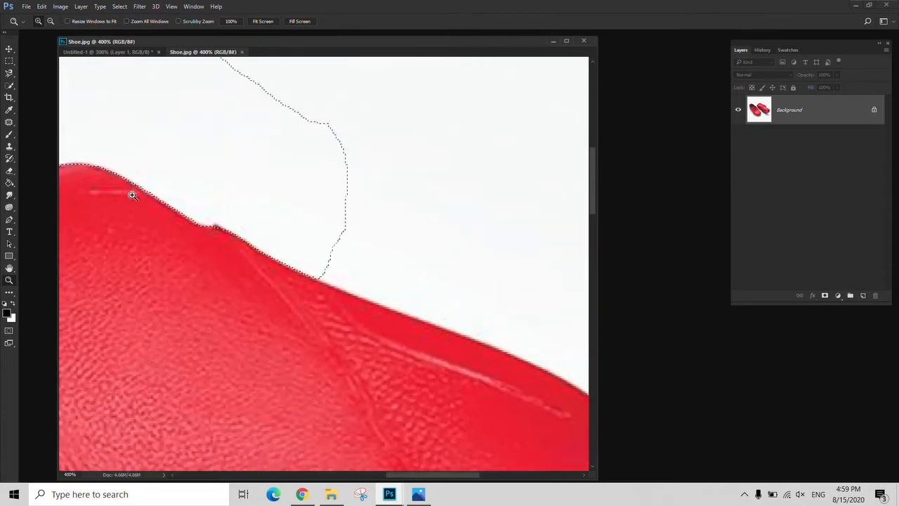
key("l")
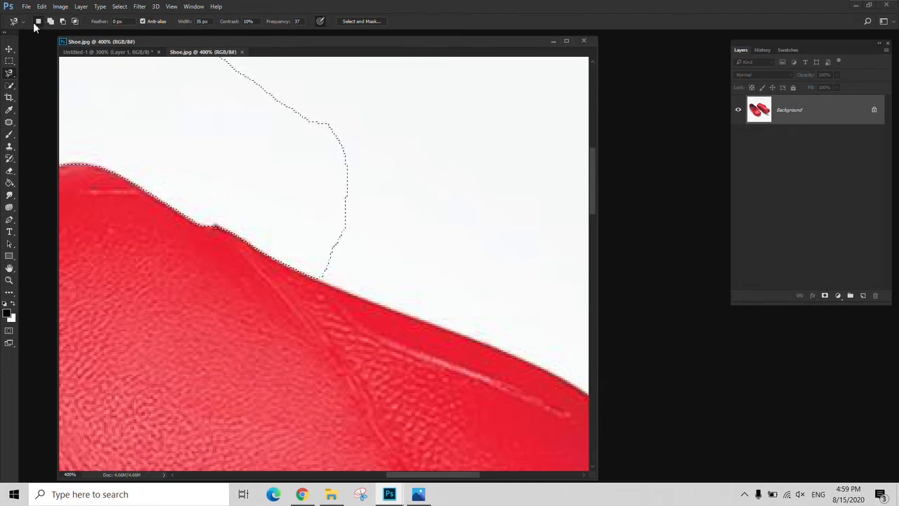
left_click(394, 144, "shift")
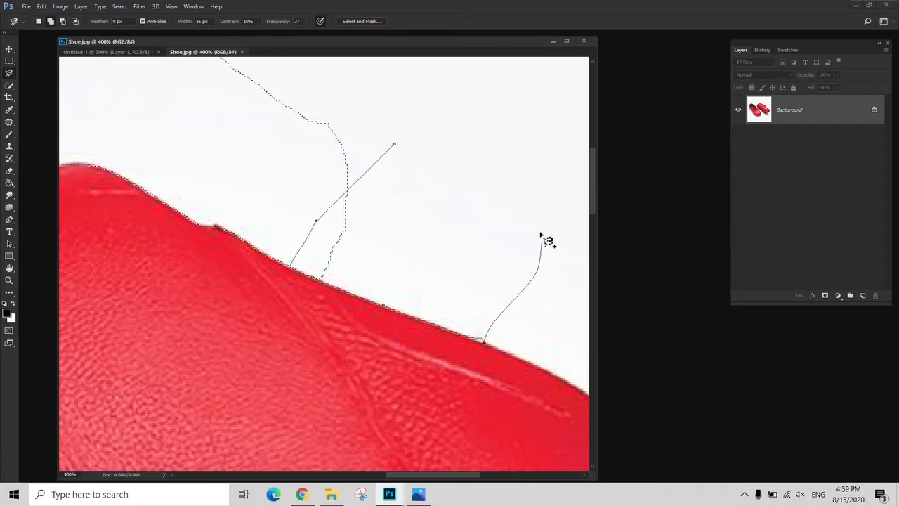
double_click(541, 239)
Examine the extended selection along the overturned shoe's edge, from the added section back to the start of the heel.
mouse_move(492, 227)
left_mouse_down()
mouse_move(352, 215)
mouse_move(414, 222)
left_mouse_up()
key("z")
left_click(285, 187, "alt")
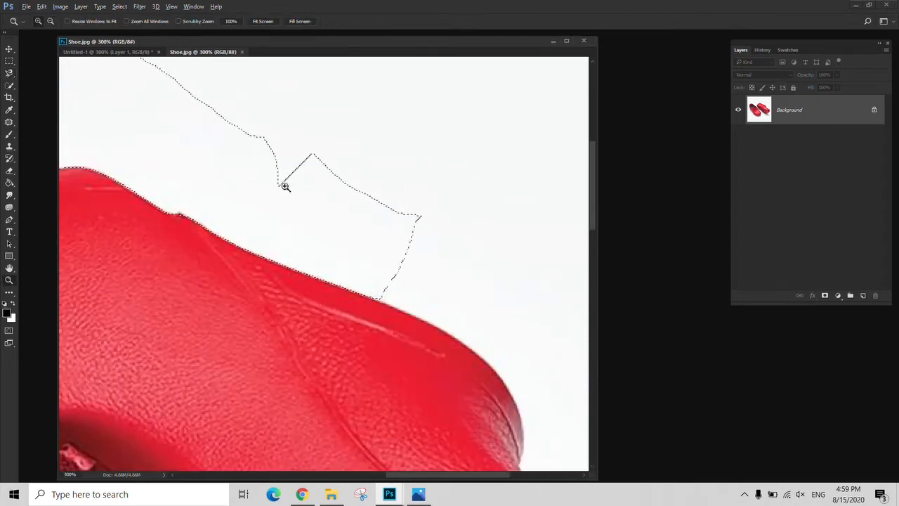
key("w")
key("alt+w")
left_click(409, 44)
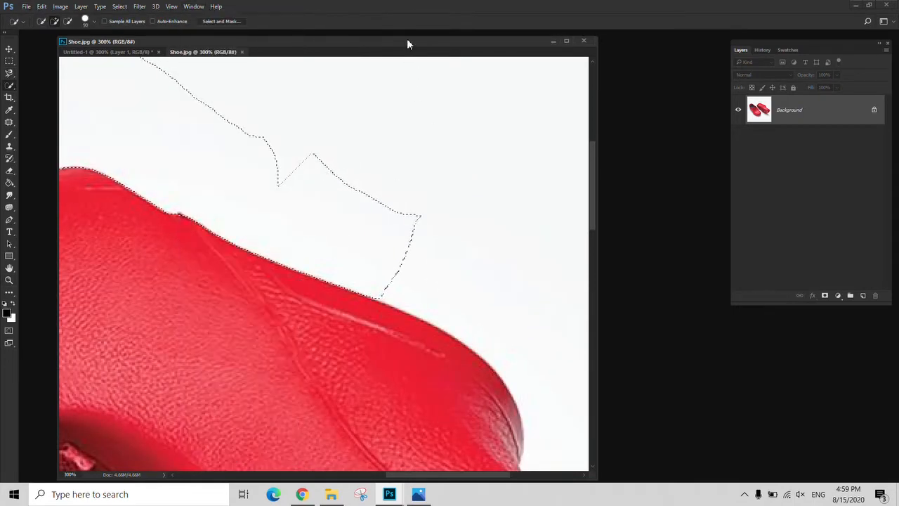
key("z")
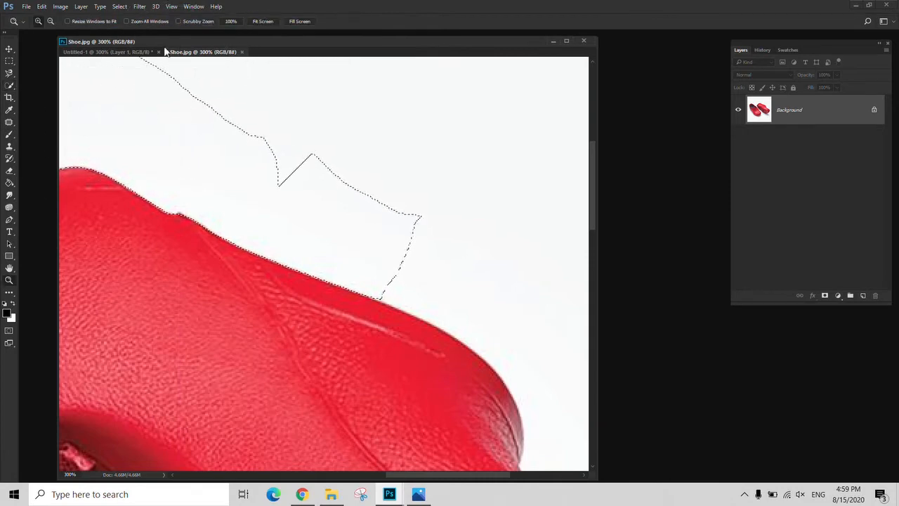
left_click(9, 73)
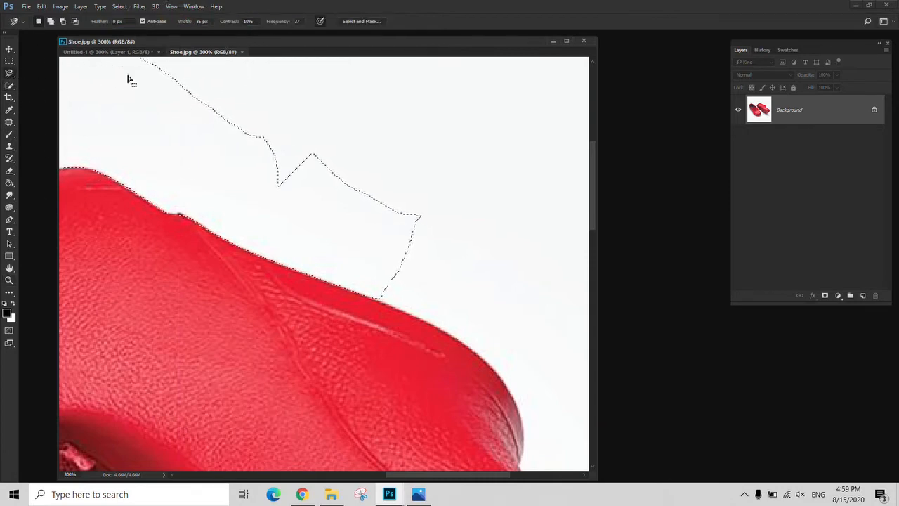
left_click_drag(152, 73, 239, 112)
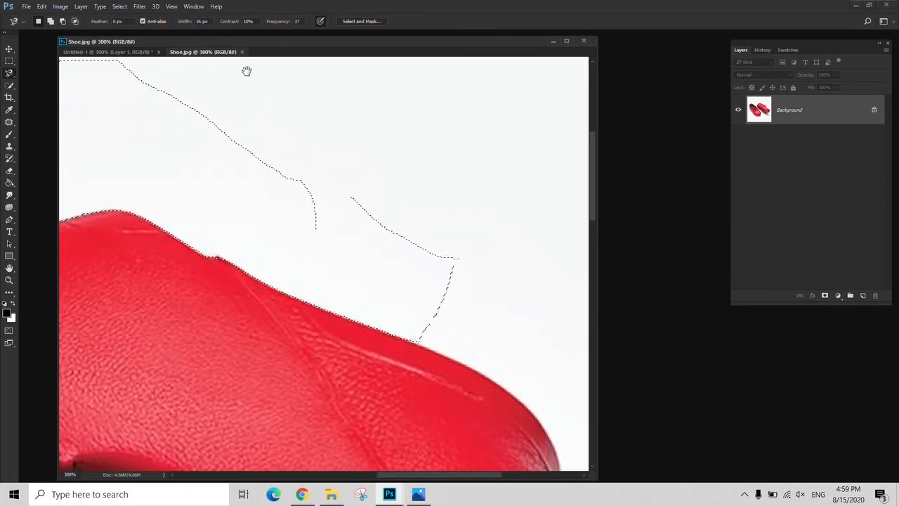
left_click_drag(247, 71, 343, 103)
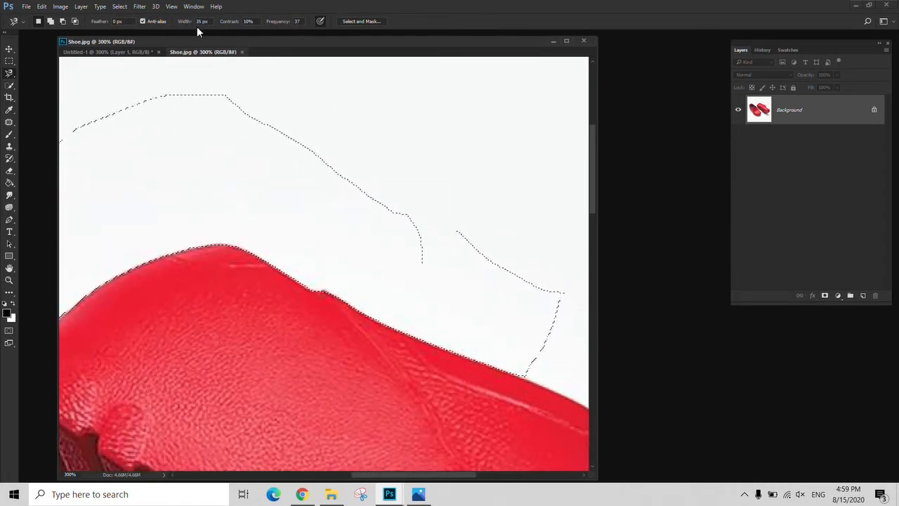
left_click_drag(189, 70, 301, 54)
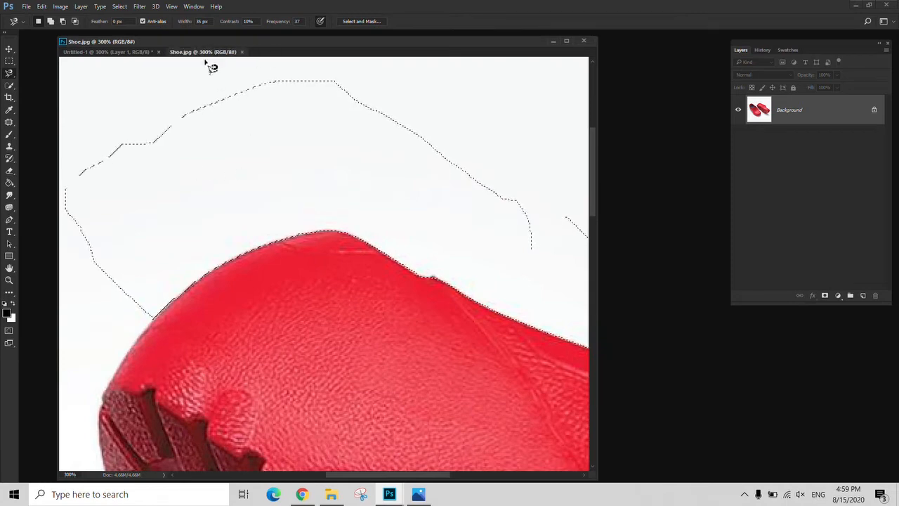
Deselect the traced area and reactivate the Magnetic Lasso above the overturned shoe's heel.
left_click(9, 62)
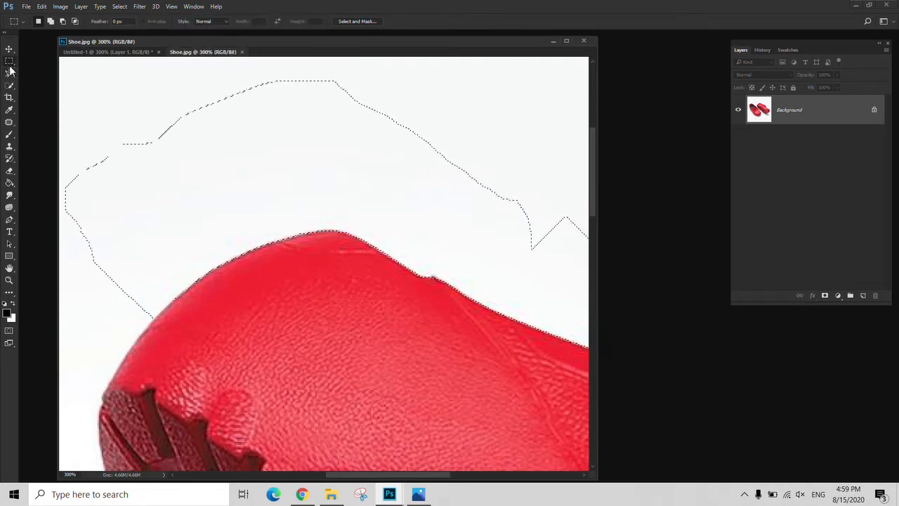
key("ctrl+d")
left_click(9, 73)
left_click_drag(161, 192, 192, 183)
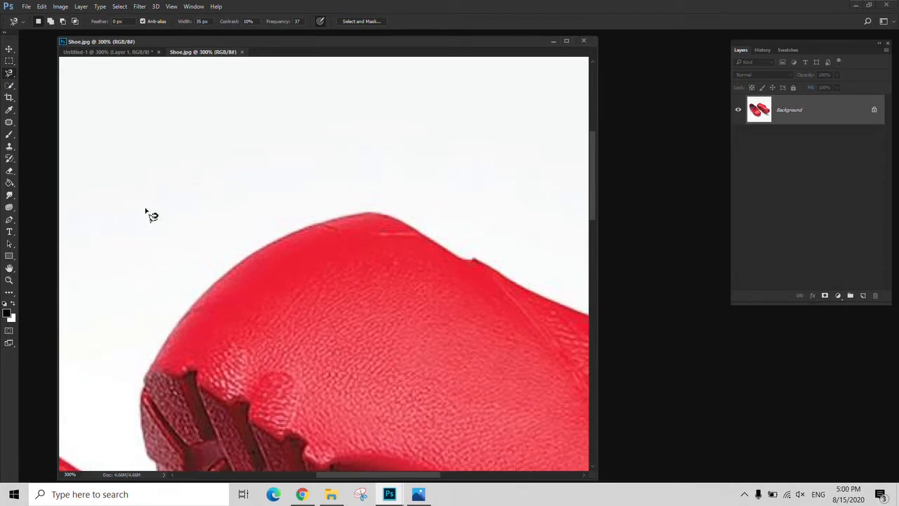
Try a Magnetic Lasso trace near the heel with the width set to 100 px, and clear it.
left_click(146, 174)
key("Escape")
left_click(212, 21)
type("14000")
key("Return")
left_click(127, 123)
key("m")
left_click(316, 304)
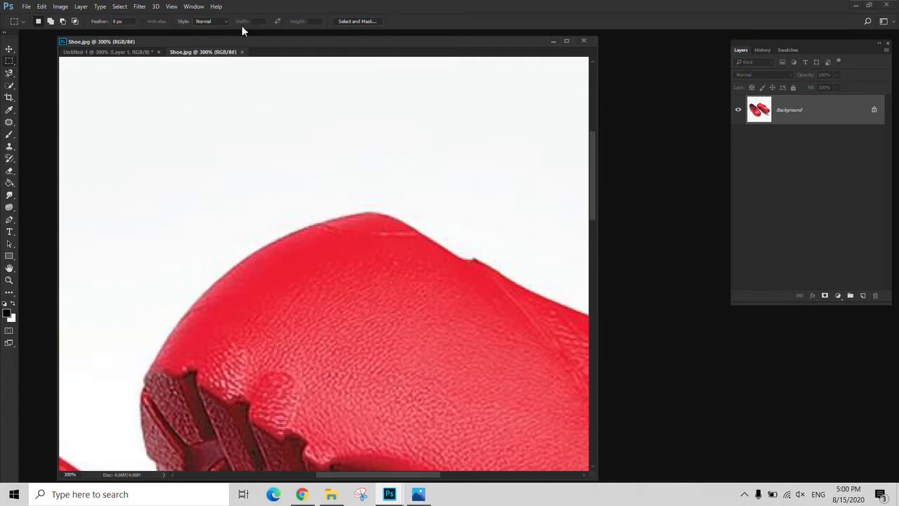
Set the Magnetic Lasso width to 35 px and trace the heel's upper edge, closing the selection through the white background.
key("l")
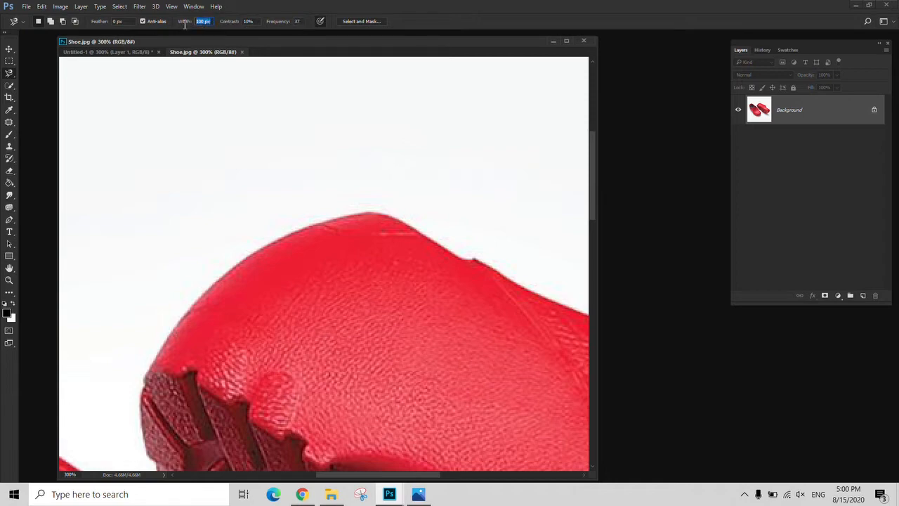
key("BackSpace")
left_click(163, 150)
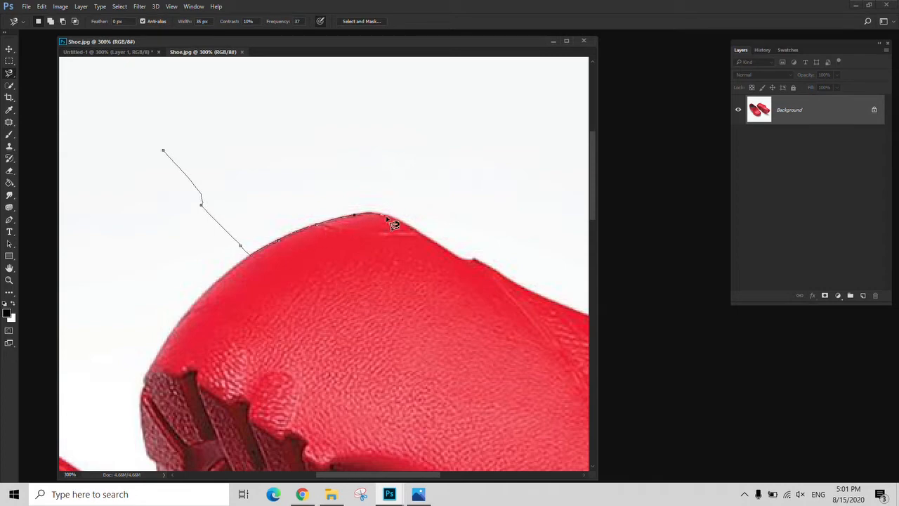
double_click(457, 131)
Set the Magnetic Lasso frequency to 100 and retrace the heel's upper edge, closing the selection through the background above.
left_click(297, 21)
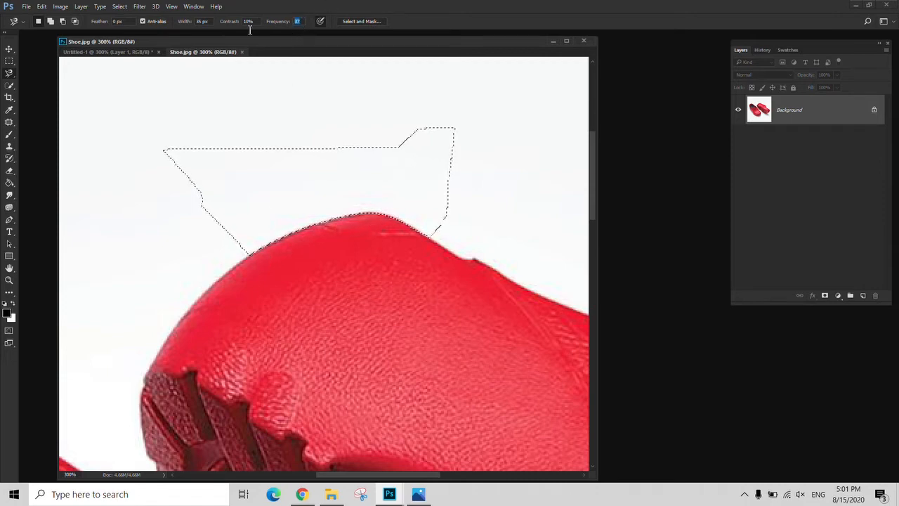
type("100")
left_click(133, 180)
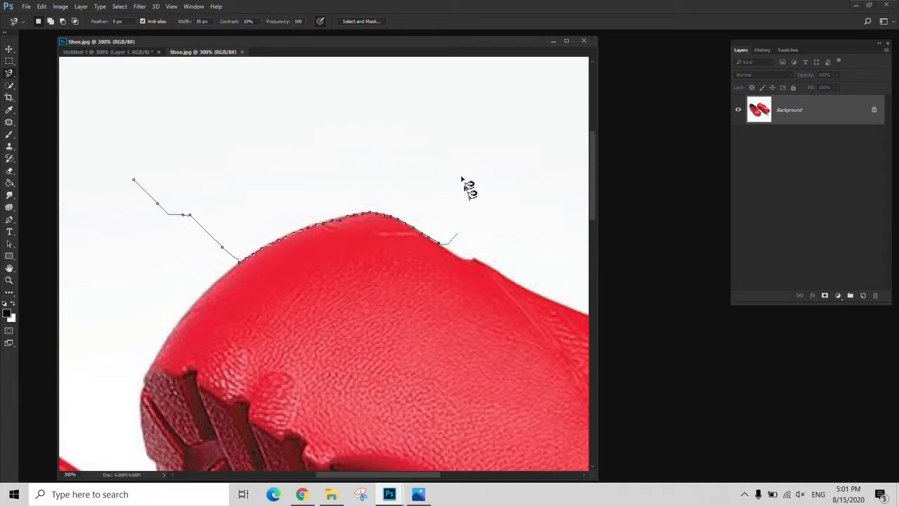
double_click(380, 126)
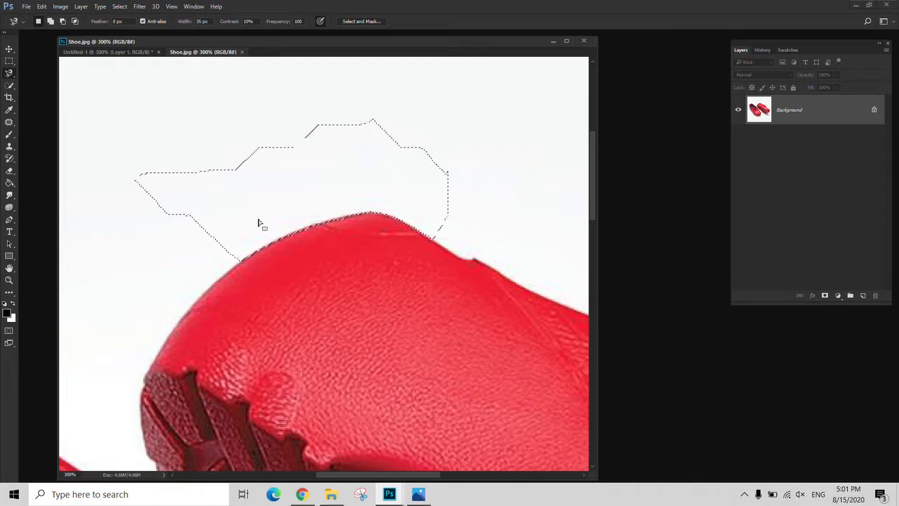
Clear the heel selection and return to the Magnetic Lasso tool.
key("m")
left_click(287, 279)
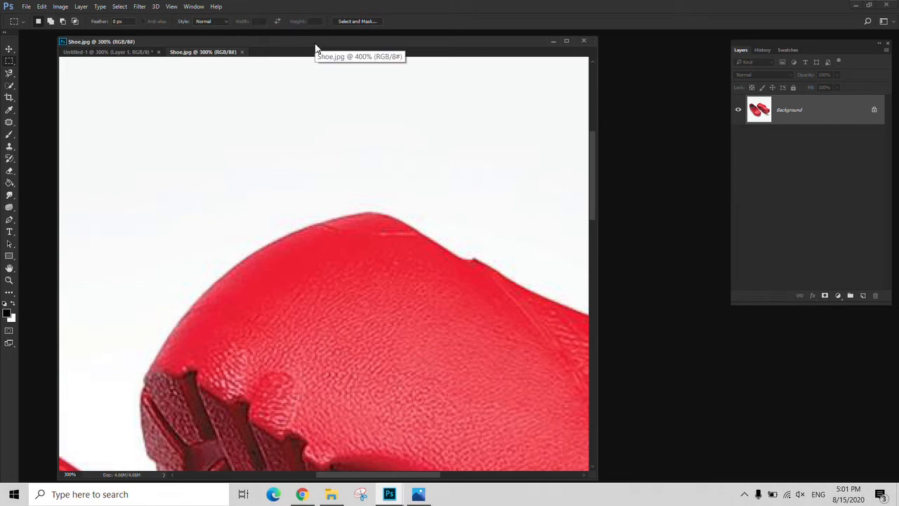
key("l")
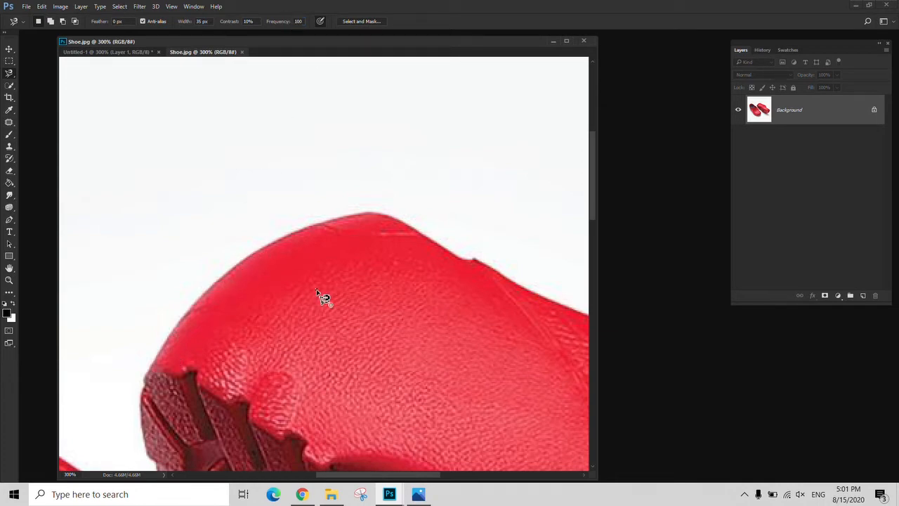
key("Escape")
Examine the outlines of both shoes at 100%, and the upright shoe's notched sole edge at 300%.
key("alt+space")
left_click(345, 316, "alt")
left_click(345, 316, "alt")
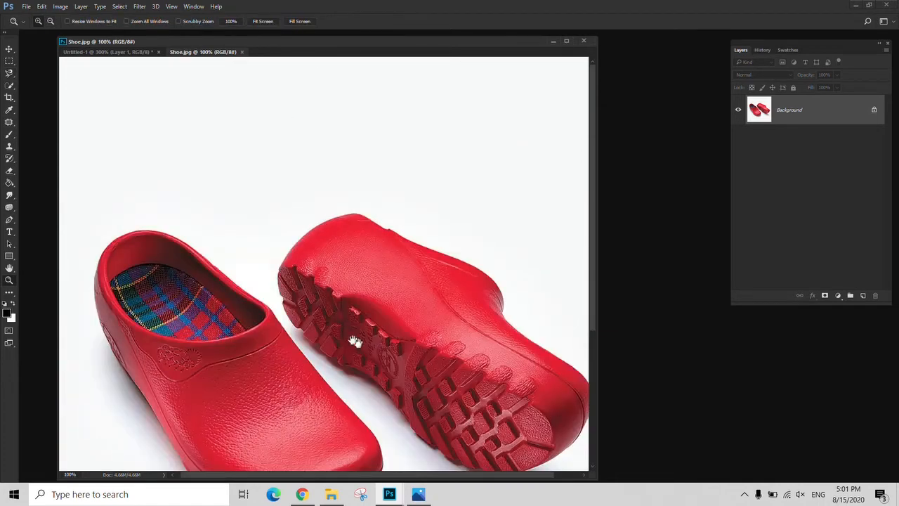
left_click_drag(355, 342, 317, 308)
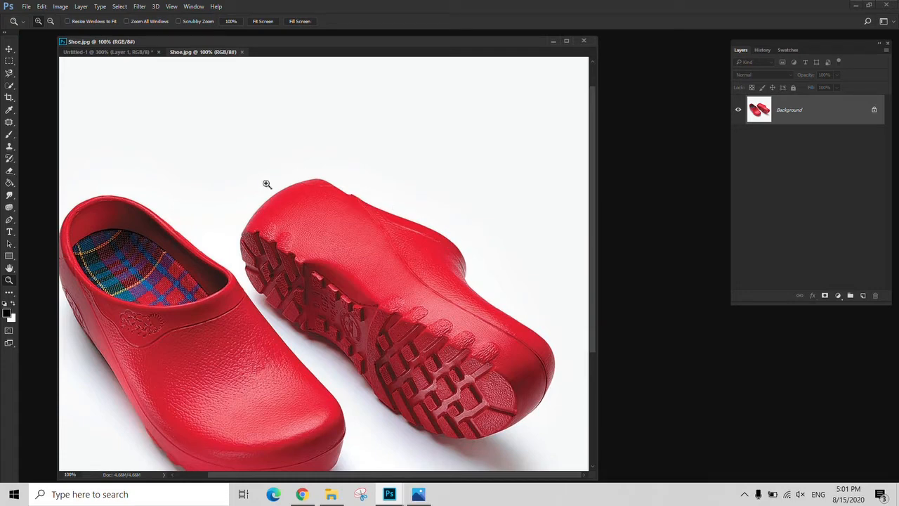
key("l")
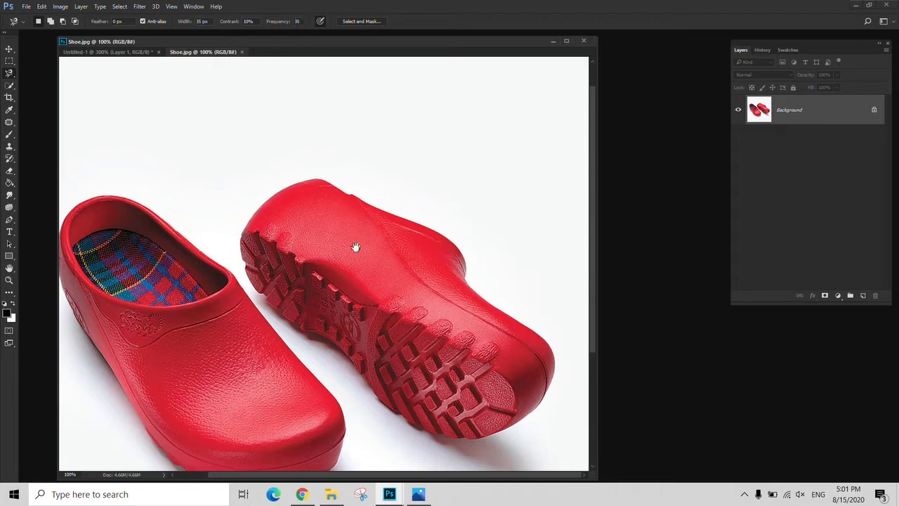
left_click_drag(356, 247, 356, 168)
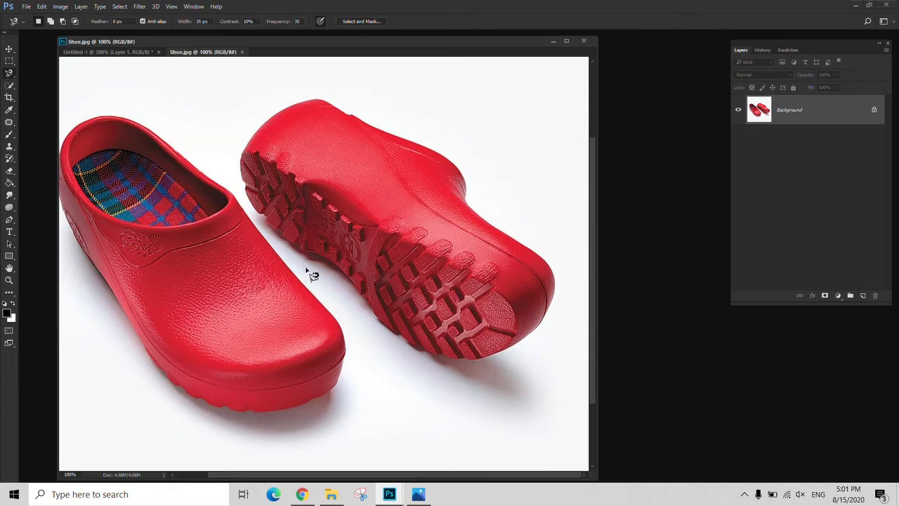
key("z")
left_click(165, 403)
left_click(322, 417)
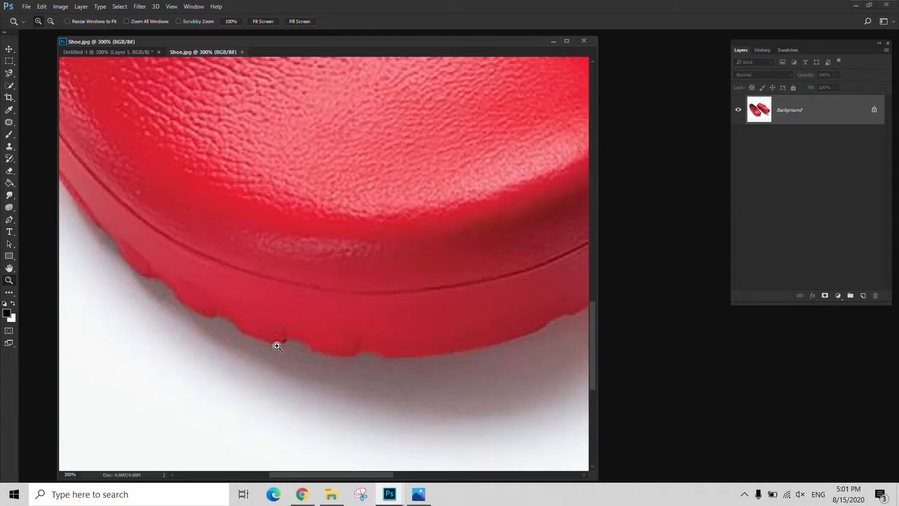
left_click_drag(156, 283, 262, 376)
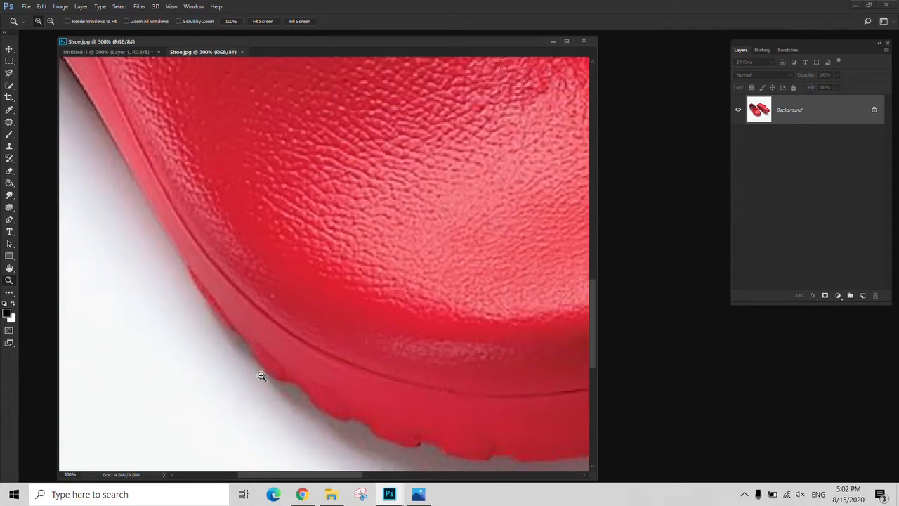
Set the Magnetic Lasso frequency to 37 and show the whole shoe image at 66.67%.
left_click(7, 74)
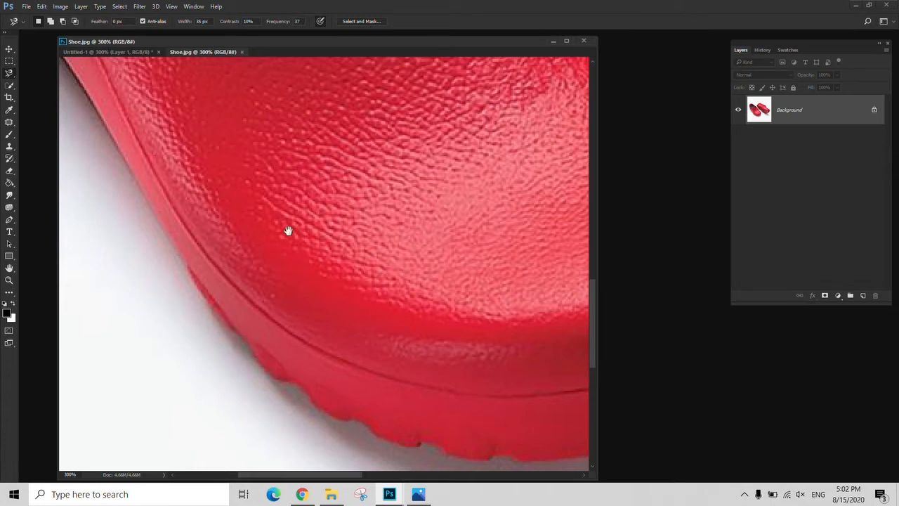
key("z")
left_click(261, 260, "alt")
left_click(261, 260, "alt")
left_click(261, 262, "alt")
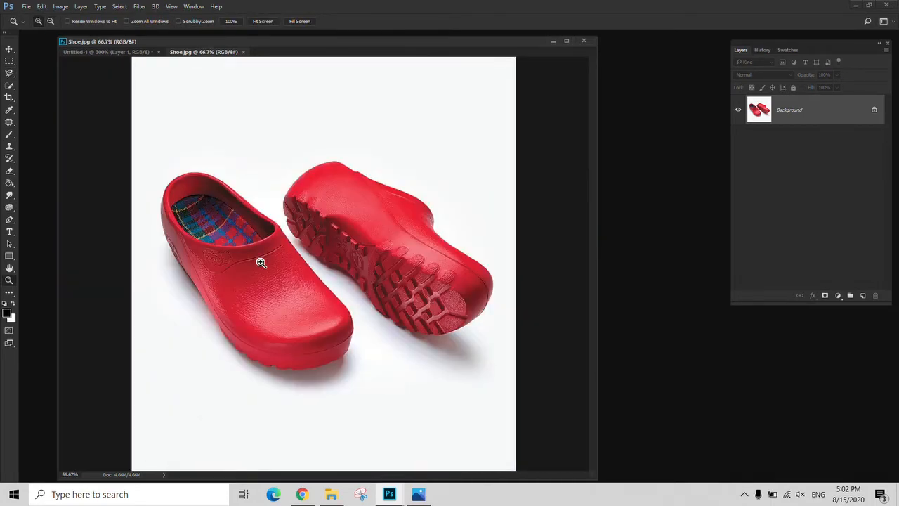
Close Shoe.jpg, switch the lasso group back to the Lasso Tool, and activate the Magic Wand Tool.
left_click(241, 54)
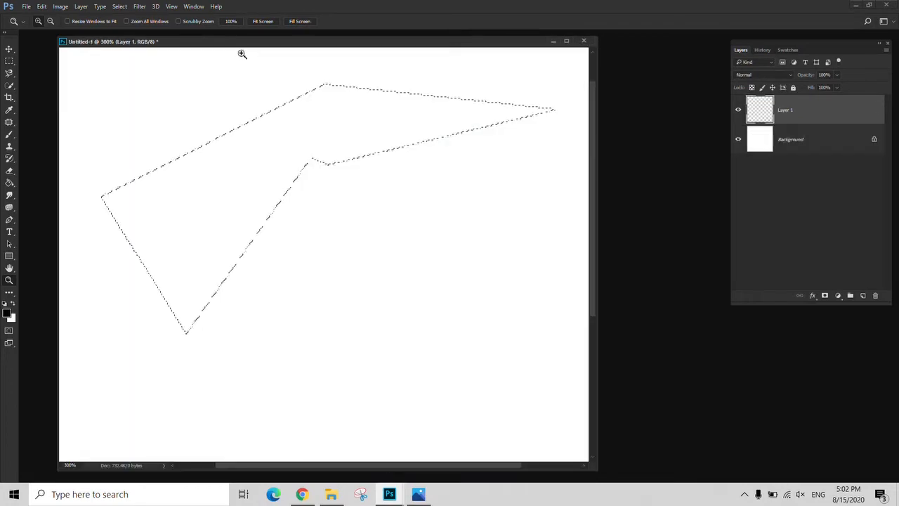
right_click(10, 72)
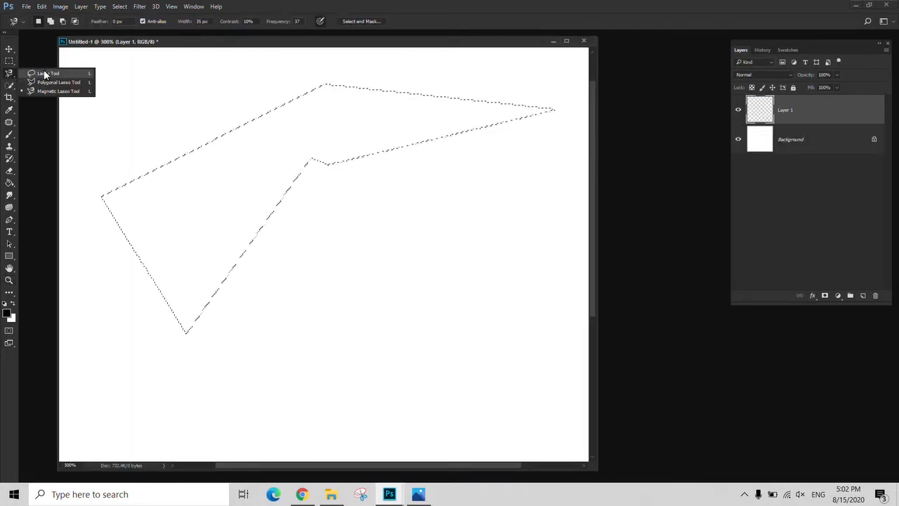
left_click(44, 71)
right_click(10, 85)
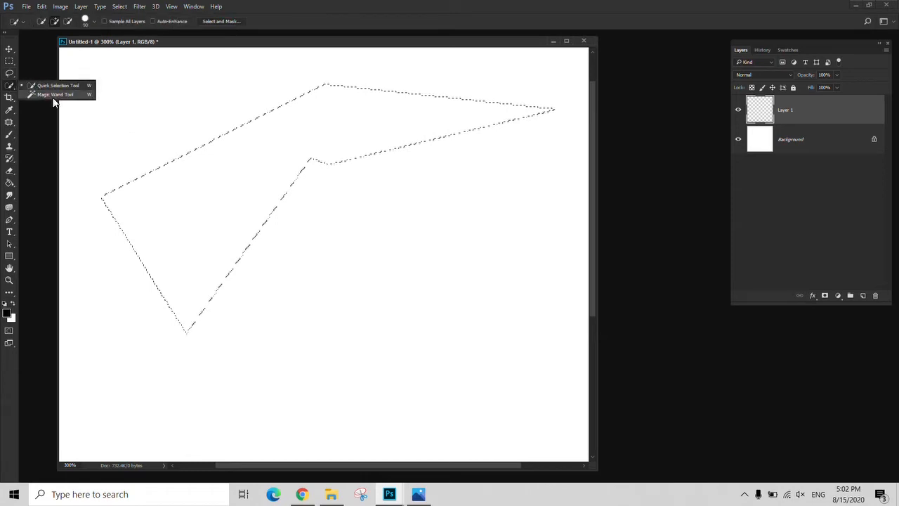
left_click(53, 96)
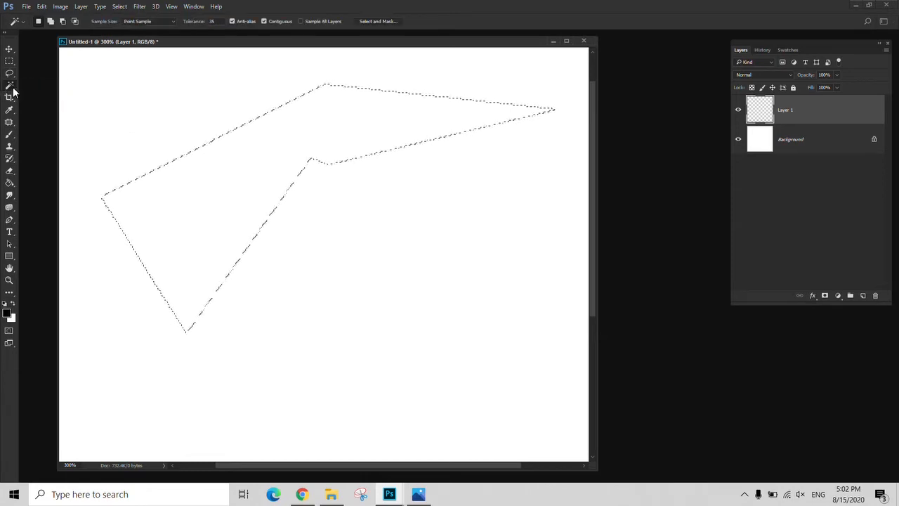
Clear the boomerang-like selection in the untitled document and merge Layer 1 with the Background.
left_click(10, 62)
left_click(355, 271)
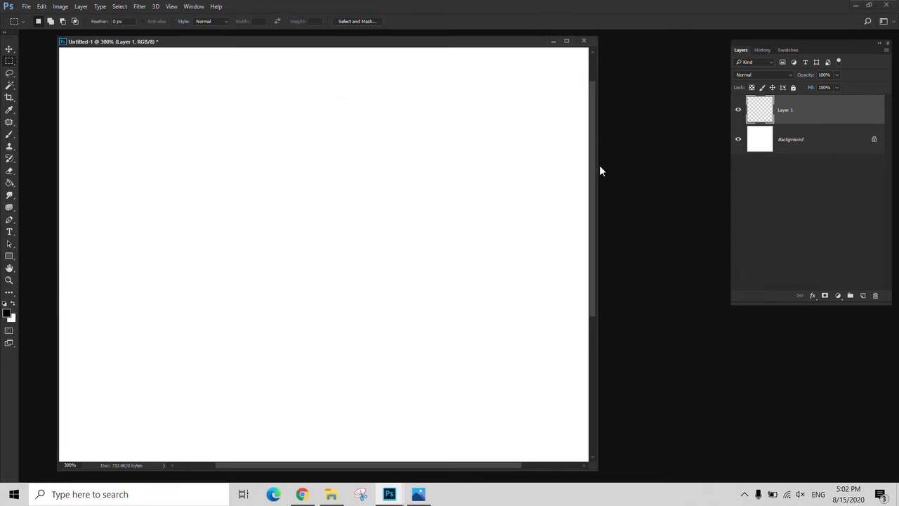
left_click(819, 145, "ctrl")
key("ctrl+e")
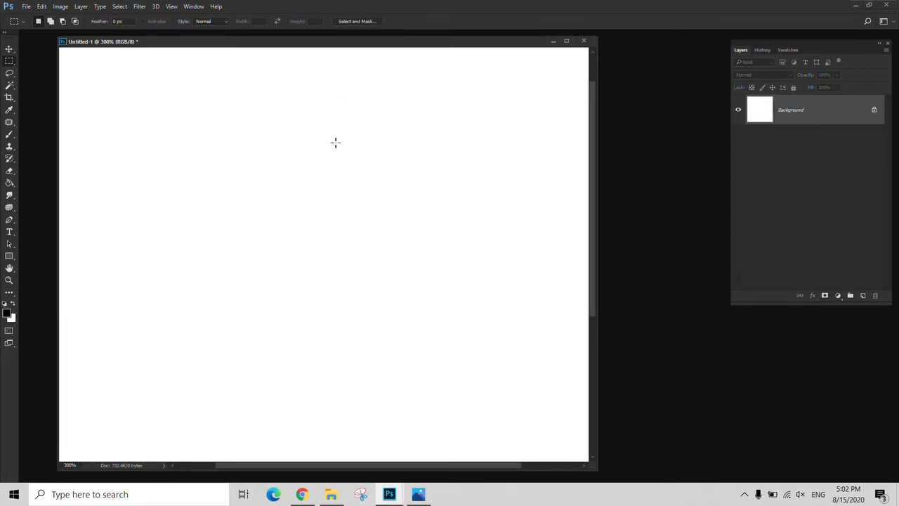
Draw a square marquee selection on the blank white canvas and fill it with black.
left_click_drag(342, 130, 186, 301)
key("g")
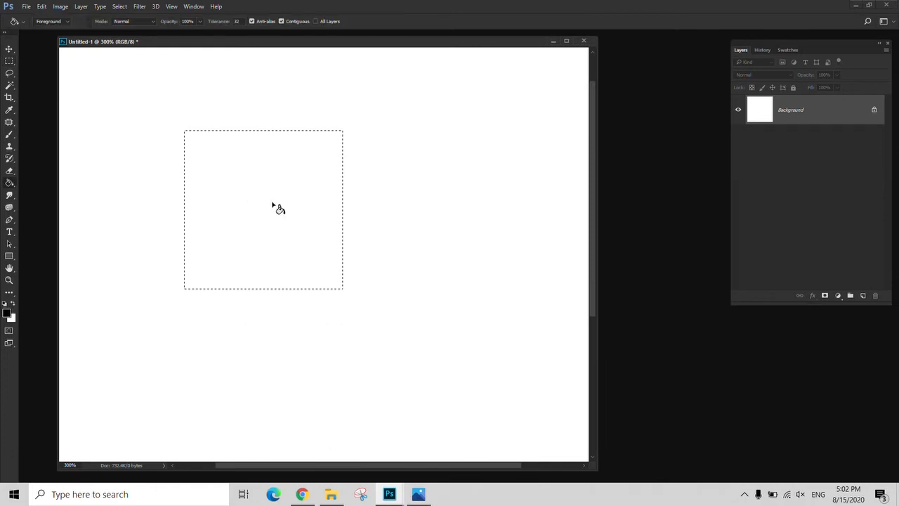
left_click(246, 217)
Fill a second rectangular selection over the black square's lower corner with bright red, leaving out the overlap, and deselect.
key("m")
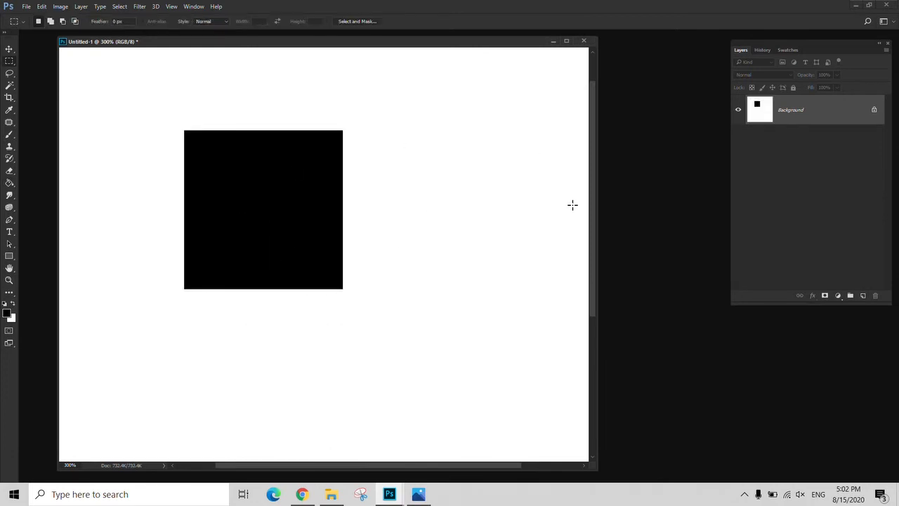
left_click_drag(422, 359, 305, 225)
left_click(7, 313)
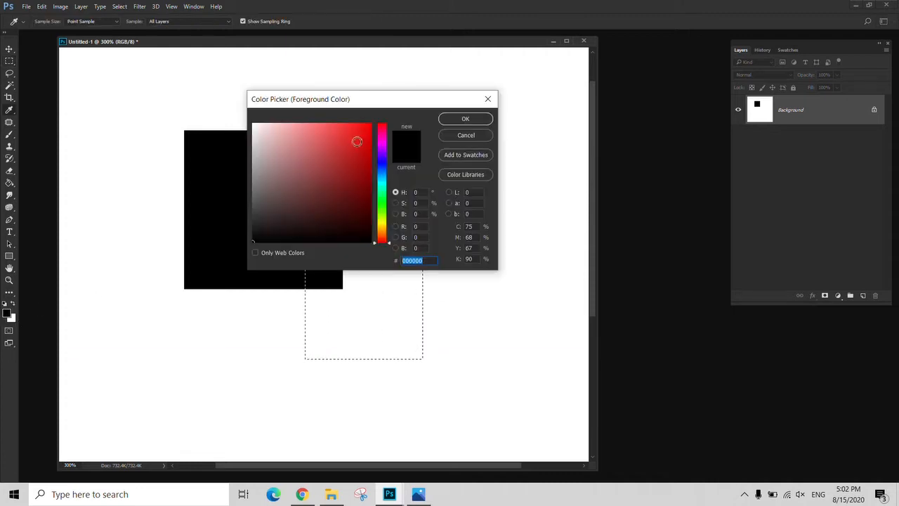
left_click(369, 126)
left_click(465, 119)
key("g")
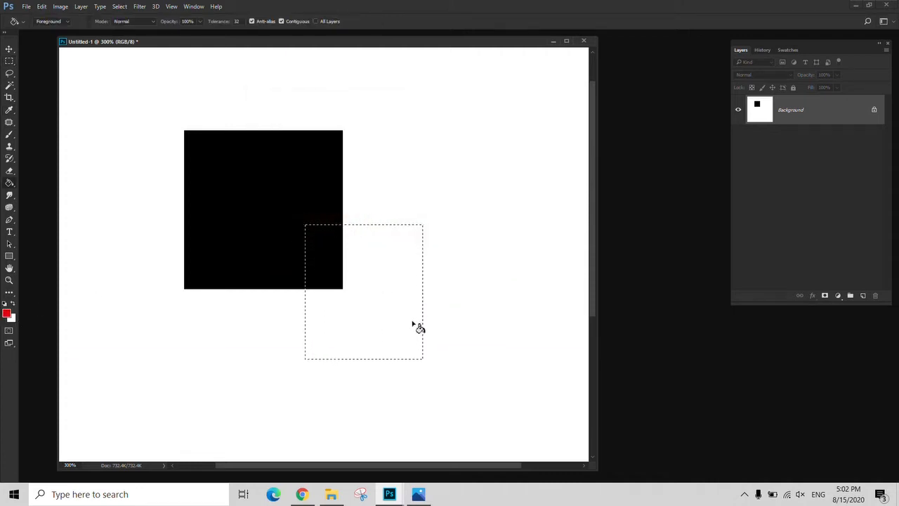
left_click(415, 309)
key("ctrl+d")
key("m")
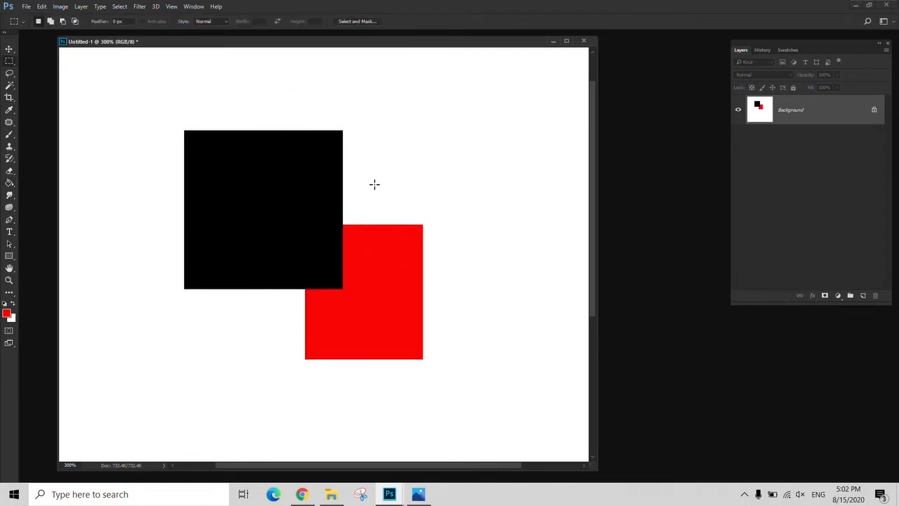
Select the white background, the red shape and the black square one after another with the Magic Wand, and clear the selection.
left_click(10, 87)
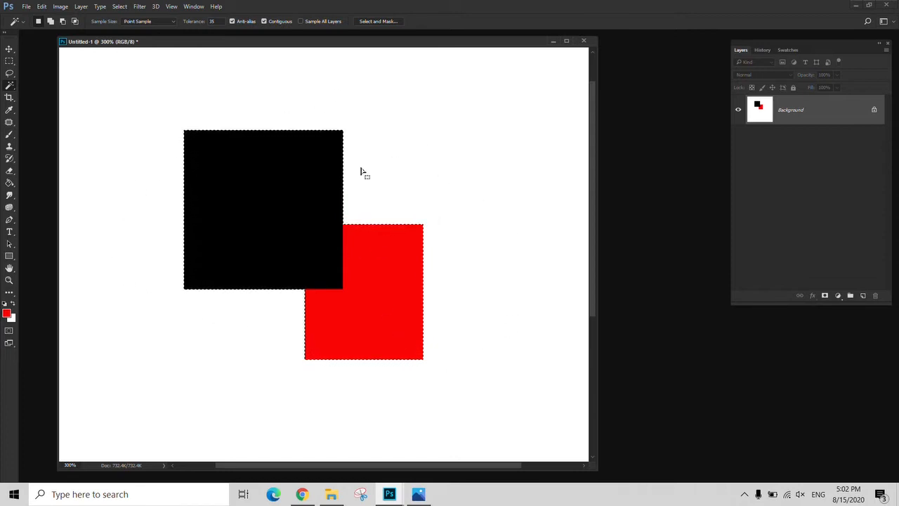
left_click(385, 264)
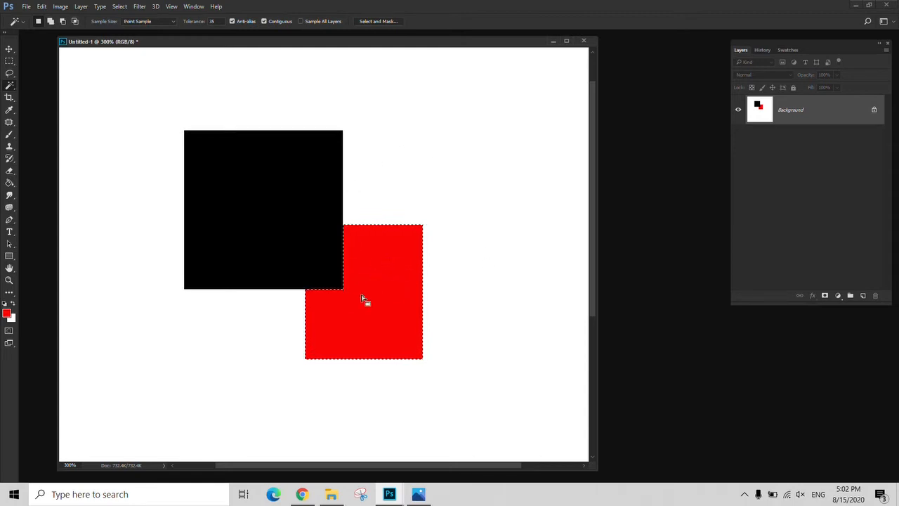
left_click(275, 200)
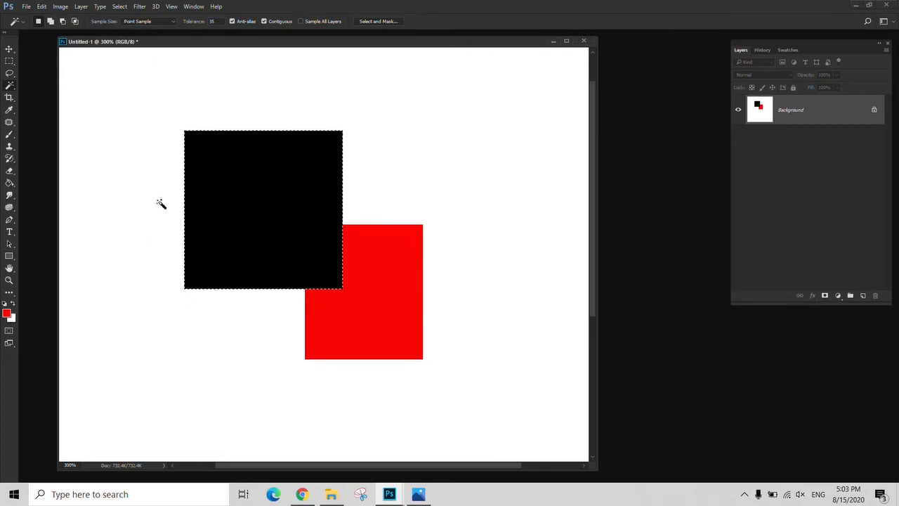
key("m")
left_click(256, 301)
key("z")
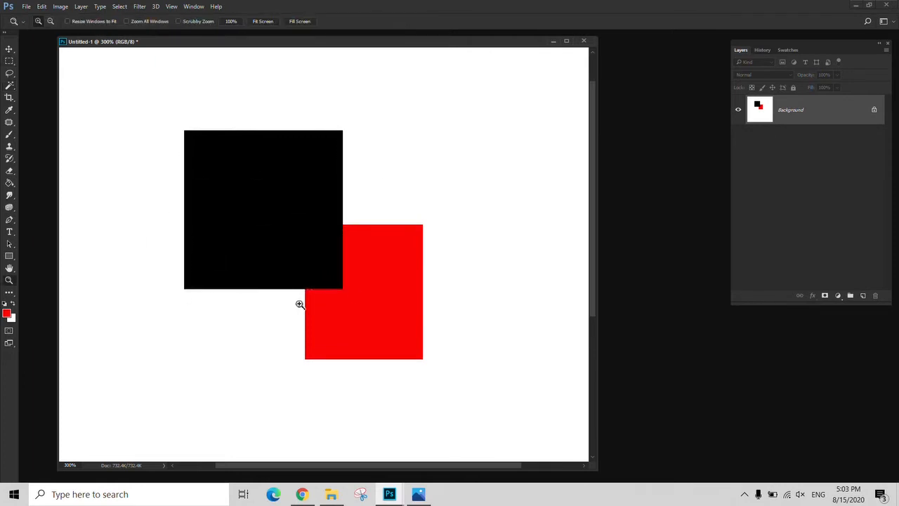
left_click(301, 303)
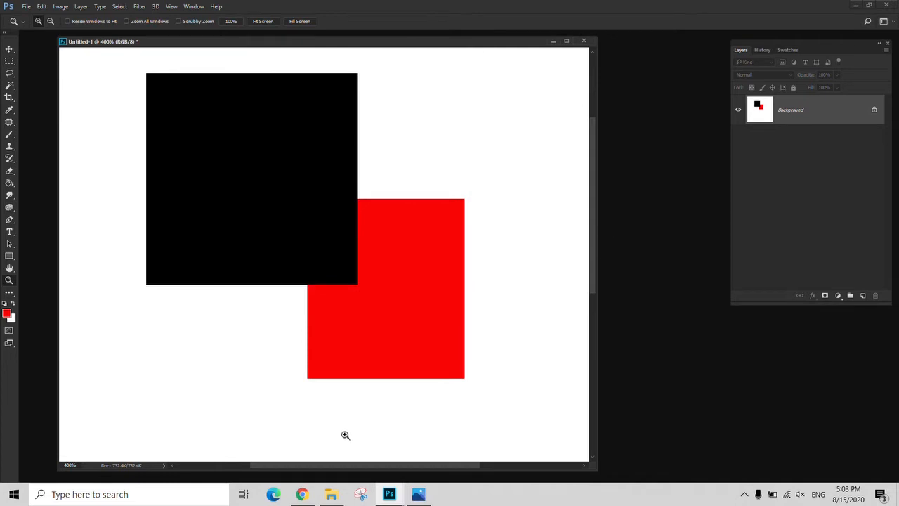
Open Mr something.jpeg from File Explorer and float it in its own window, showing the whole dog photo at 33.3%.
left_click(331, 494)
left_click(307, 150)
left_click_drag(307, 150, 691, 380)
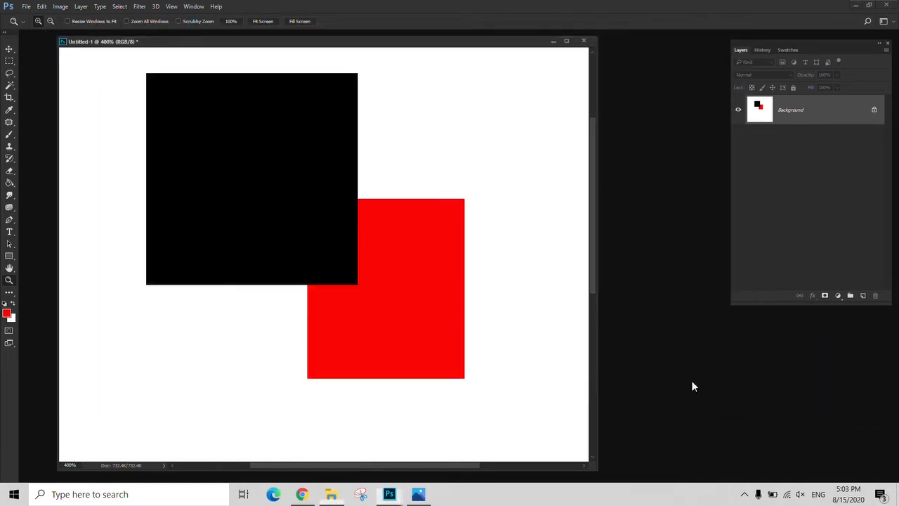
left_click(652, 164)
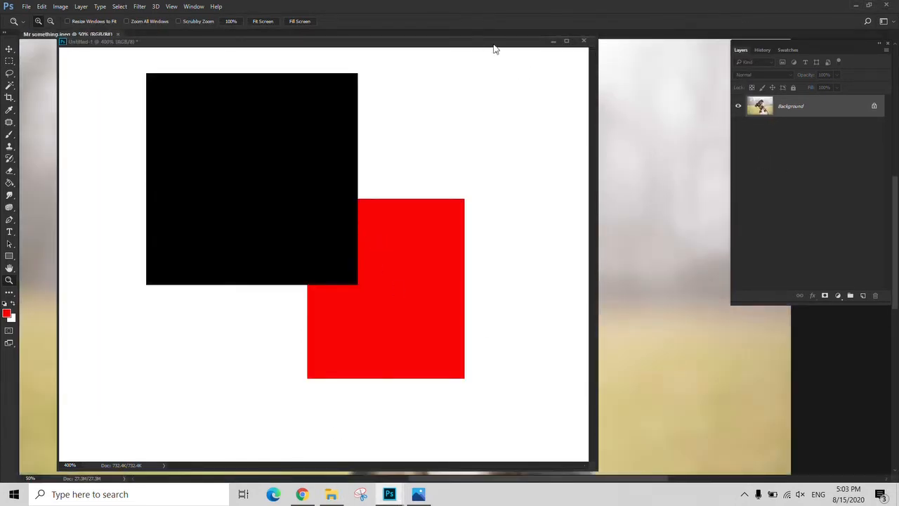
left_click_drag(117, 47, 223, 59)
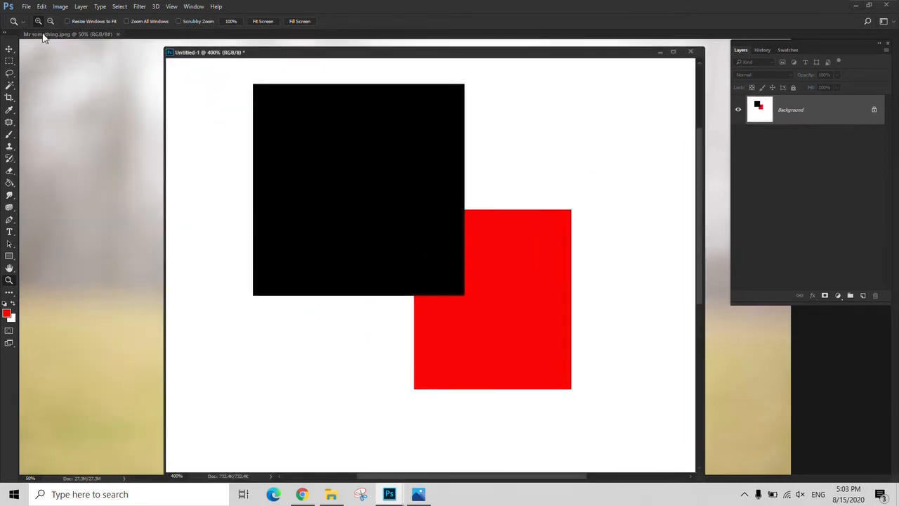
left_click_drag(42, 37, 73, 57)
key("ctrl+minus")
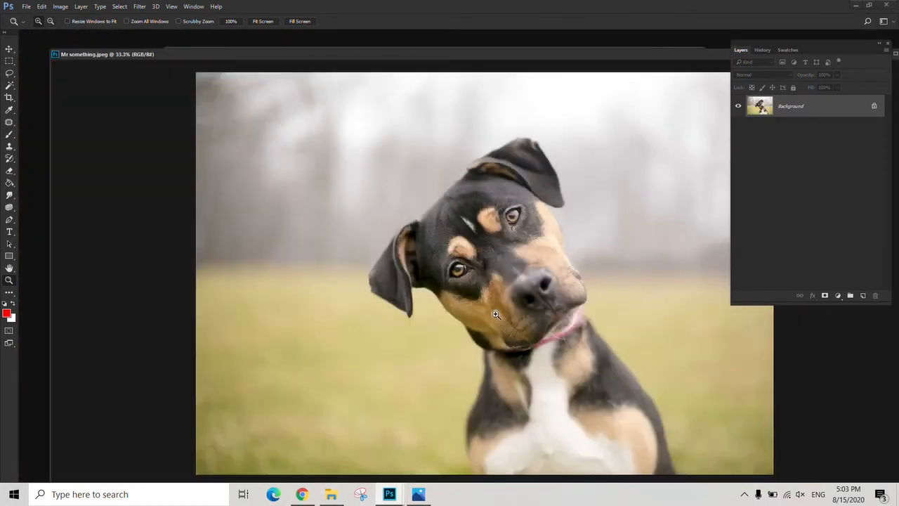
Show the dog photo in full-screen mode and select the black forehead fur with the Magic Wand at tolerance 35.
key("f")
left_click_drag(467, 287, 366, 226)
left_click(416, 241)
key("w")
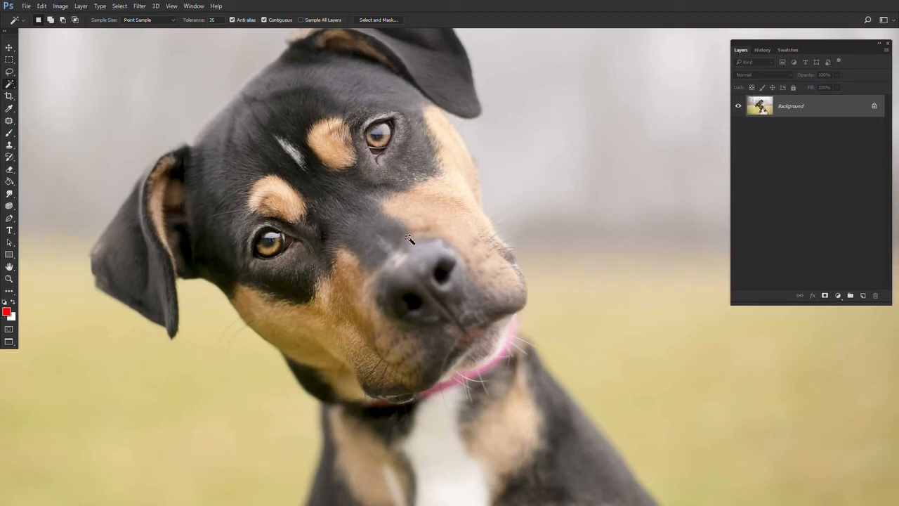
left_click(274, 158)
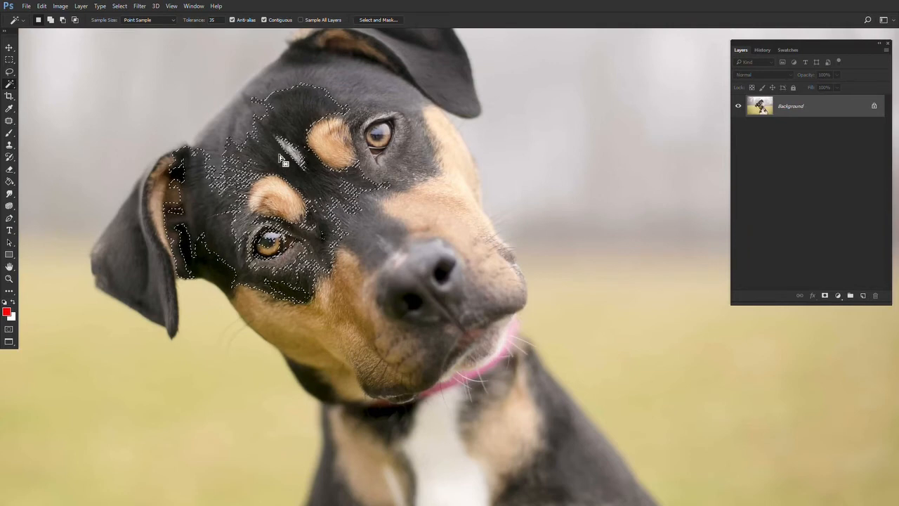
Select the dog's tan cheek fur with the Magic Wand, and replace that selection with the grass beside the dog.
left_click_drag(286, 161, 250, 118)
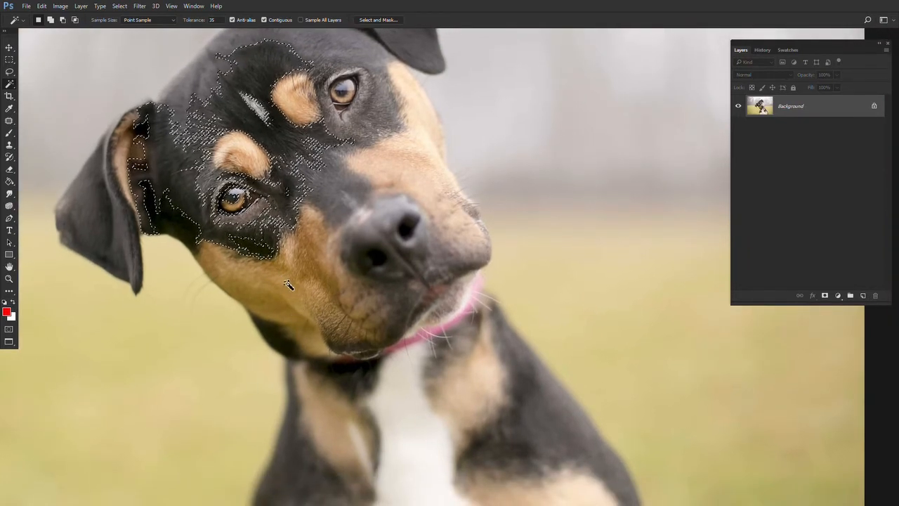
left_click(286, 288)
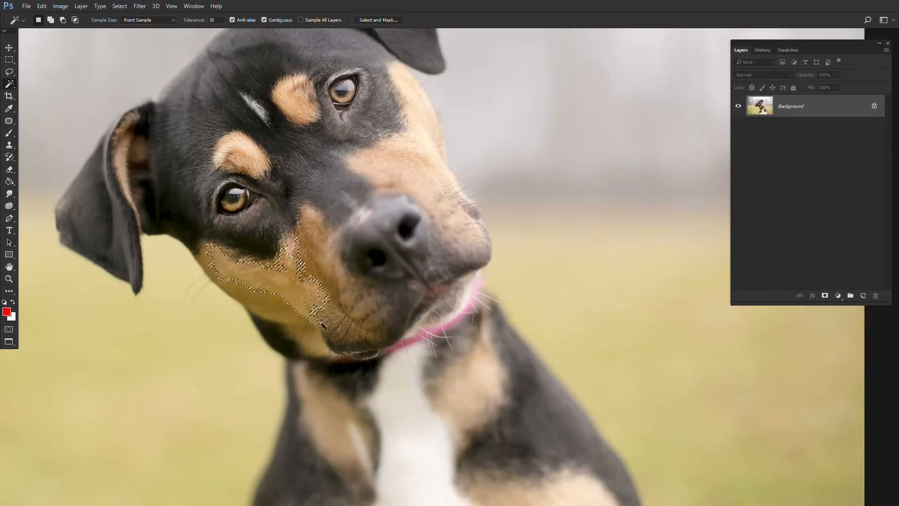
left_click_drag(248, 281, 382, 289)
left_click(226, 342)
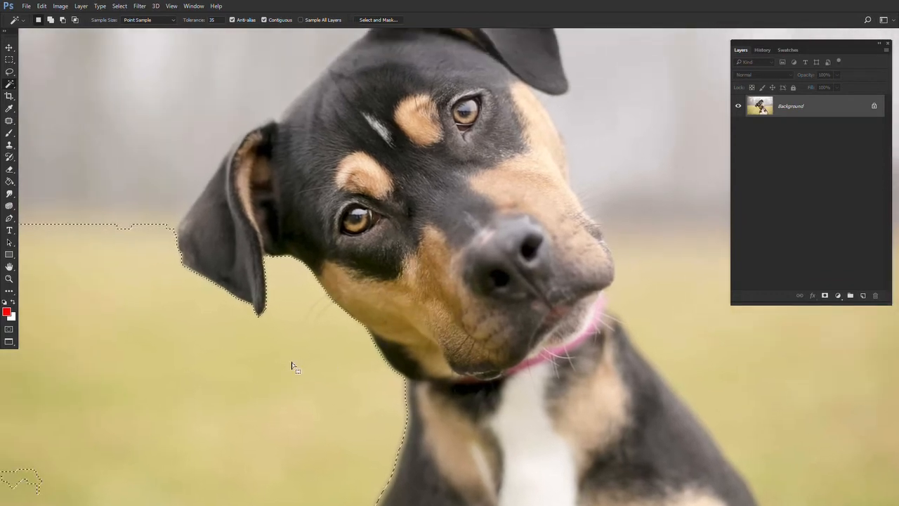
Examine the grass selection's outline along the dog's ear, cheek and chest and near the photo's lower edge.
left_click_drag(223, 350, 274, 345)
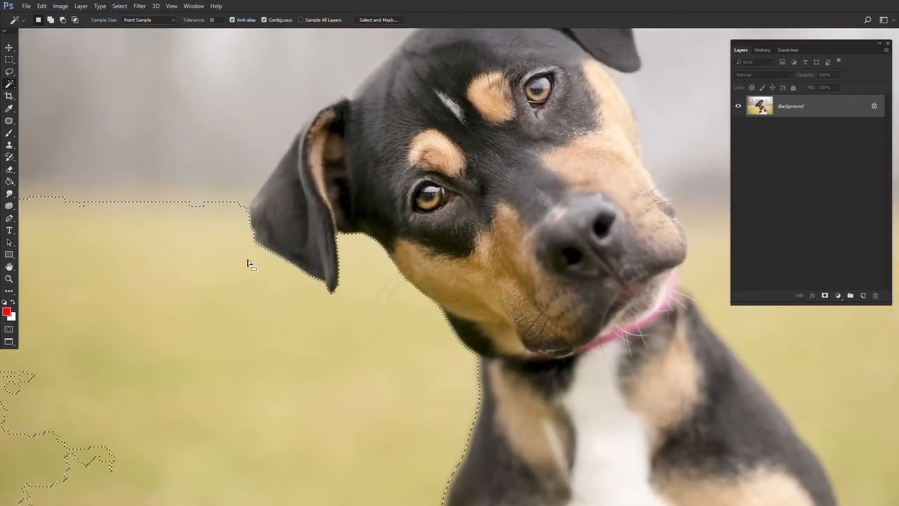
left_click_drag(215, 360, 159, 166)
left_click_drag(321, 257, 277, 274)
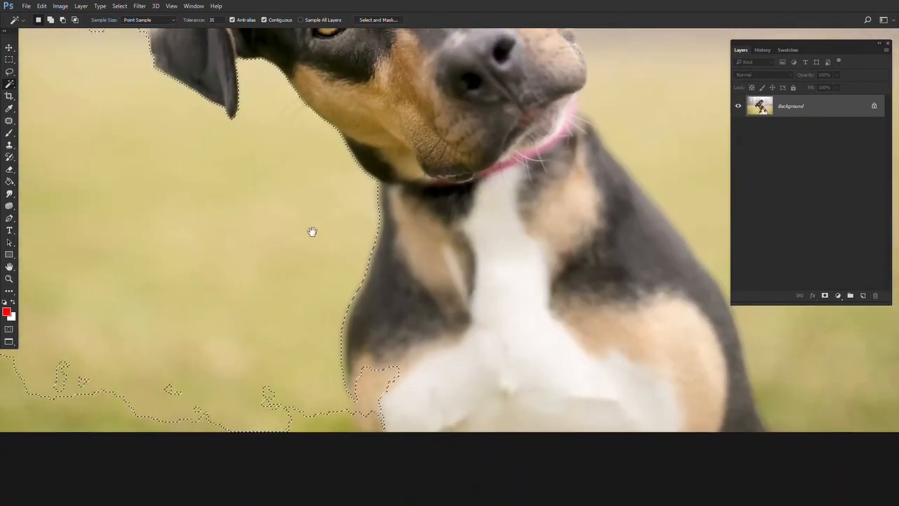
left_click_drag(543, 71, 419, 177)
left_click_drag(160, 181, 292, 283)
left_click_drag(279, 251, 251, 285)
key("z")
left_click(315, 251, "alt")
Leave full-screen mode, bring the untitled document to the front and select its black square with the Magic Wand.
key("f")
key("f")
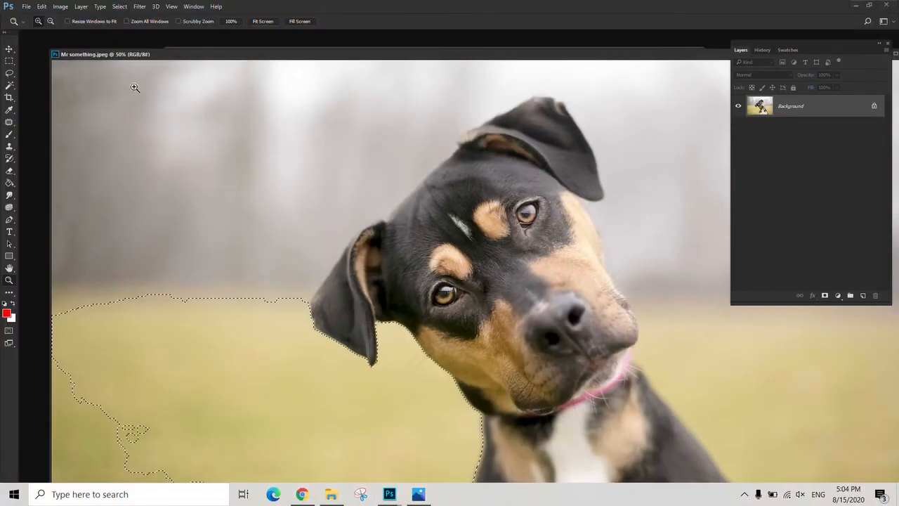
left_click_drag(184, 56, 188, 114)
left_click(237, 80)
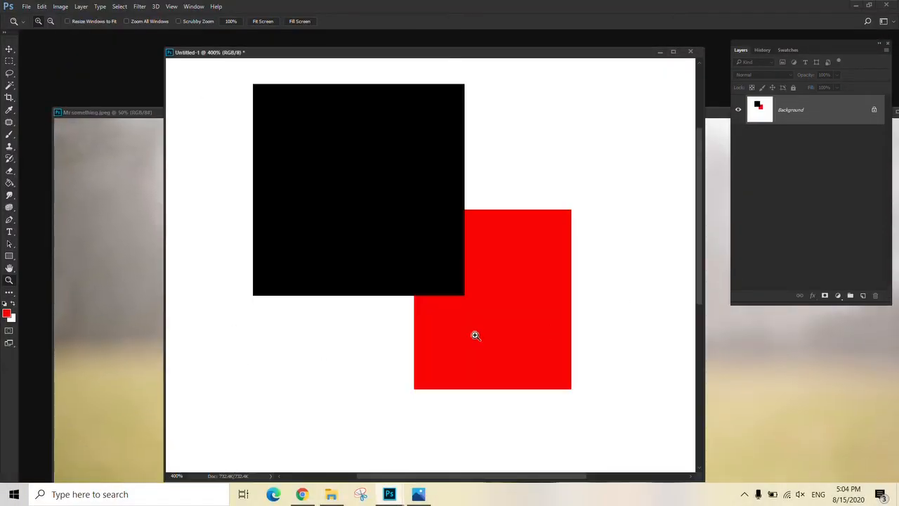
key("w")
left_click(305, 162)
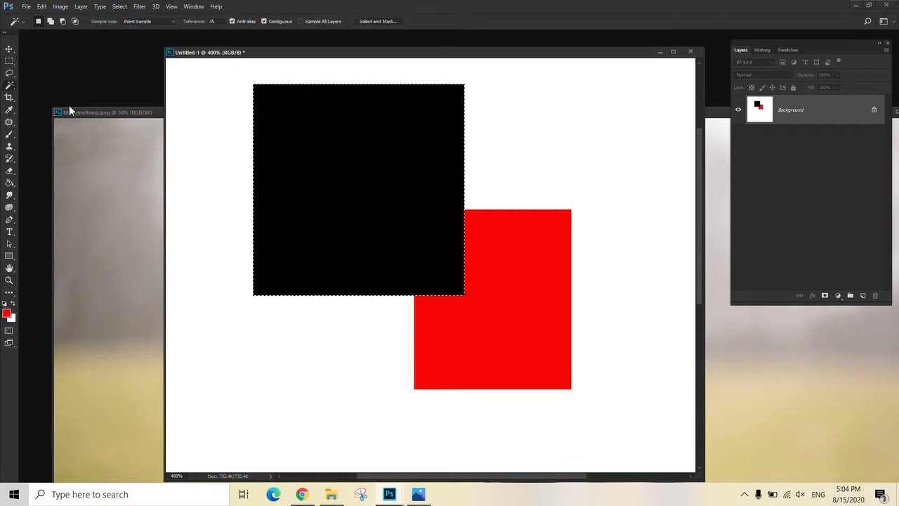
Show the dog photo full-screen again and select the black head fur with the Magic Wand tolerance set to 100.
left_click(92, 112)
key("f")
left_click_drag(426, 251, 332, 285)
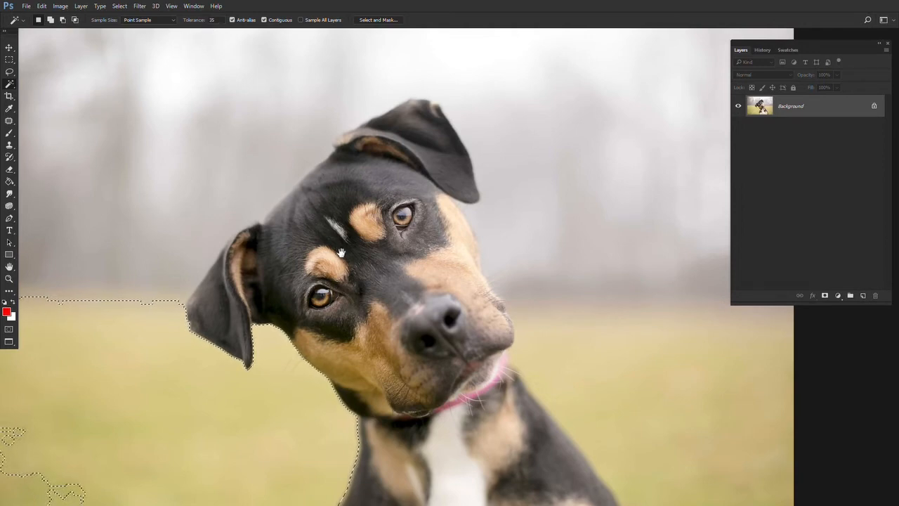
left_click_drag(340, 252, 325, 229)
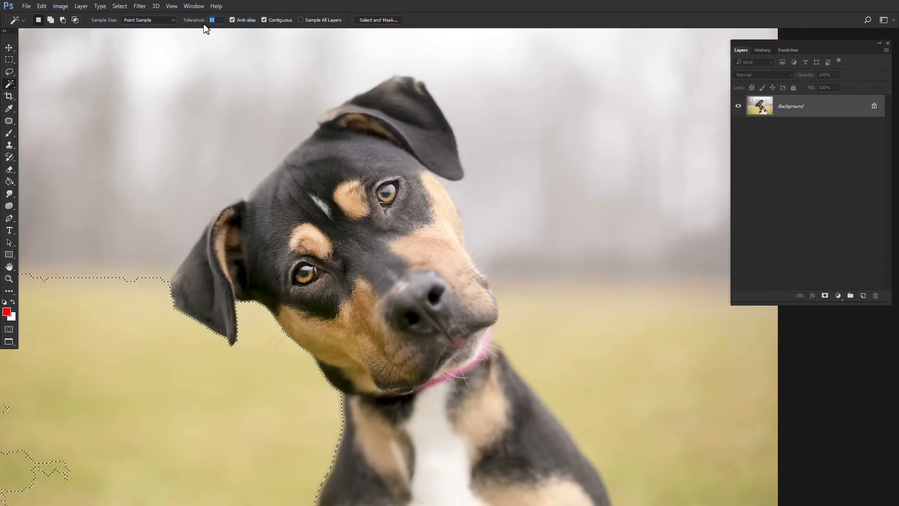
type("100")
left_click(304, 209)
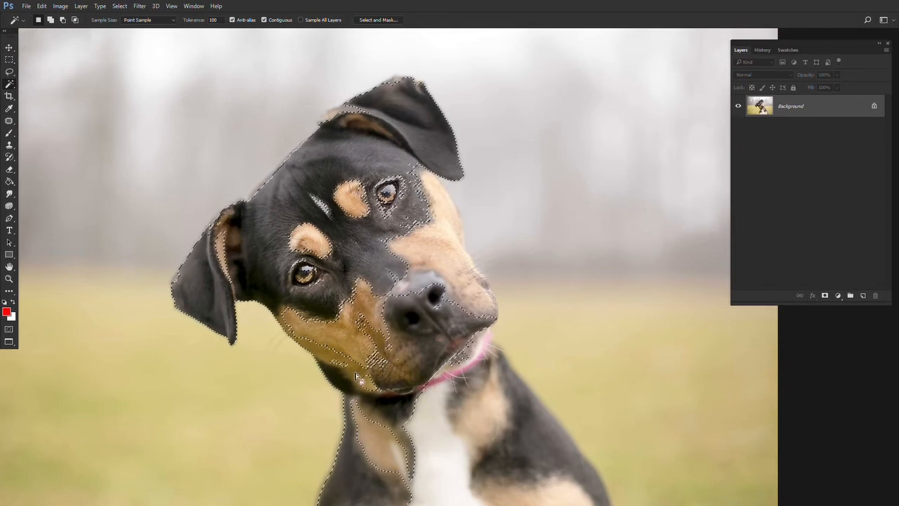
Set the Magic Wand tolerance to 20 and reselect the black fur on the dog's forehead.
left_click(197, 21)
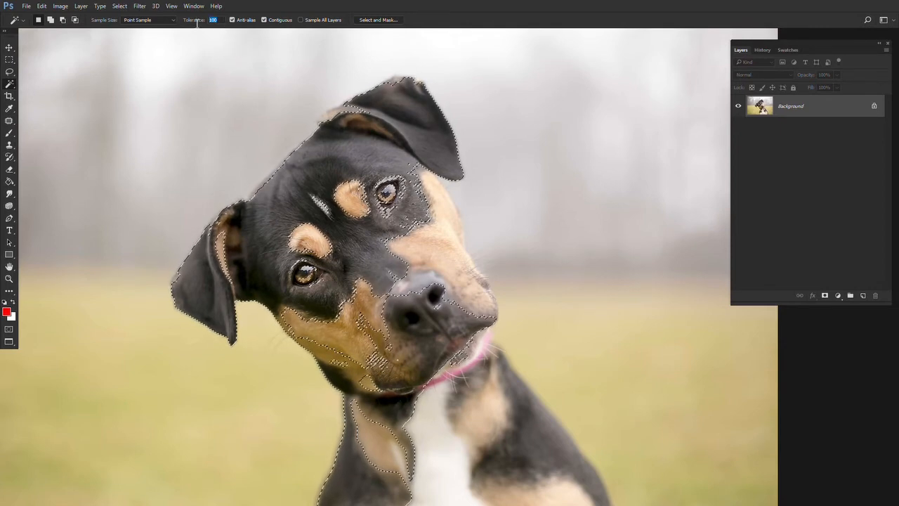
type("20")
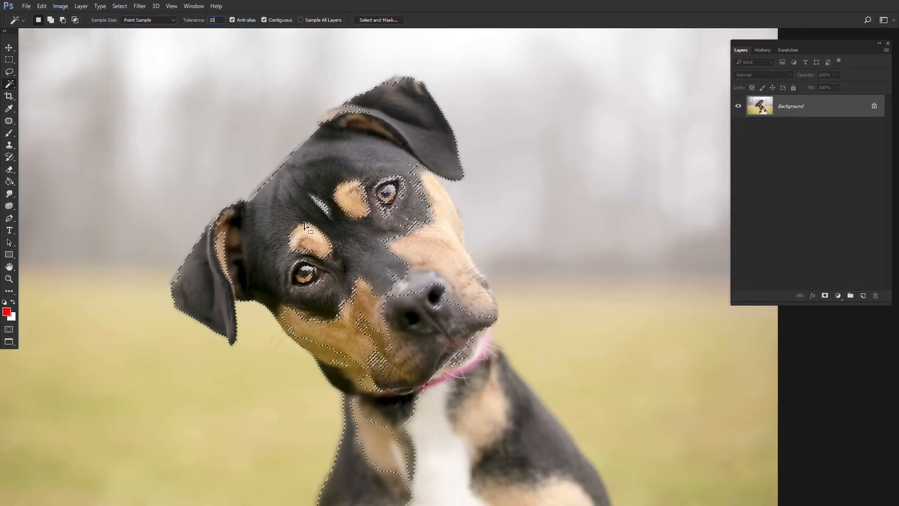
left_click(288, 198)
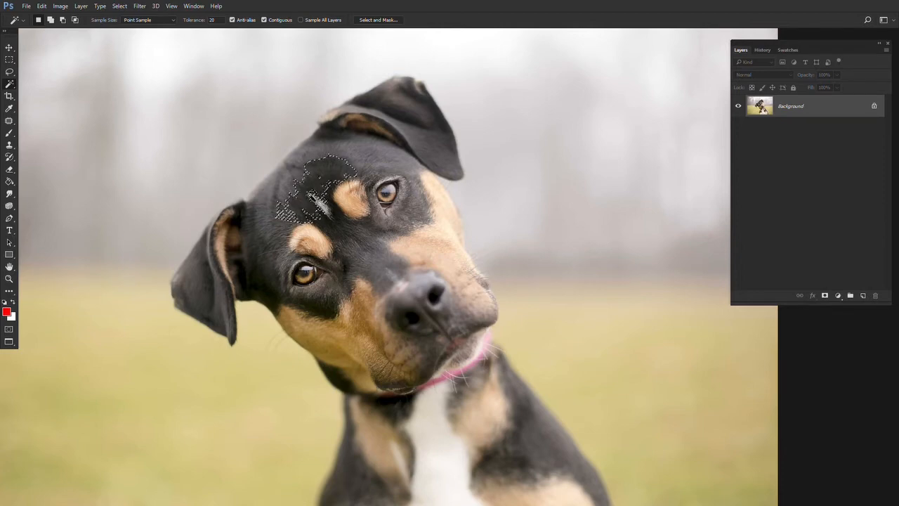
Set the Magic Wand tolerance to 1 and select a spot of black fur on the dog's ear beside the grass.
left_click(211, 20)
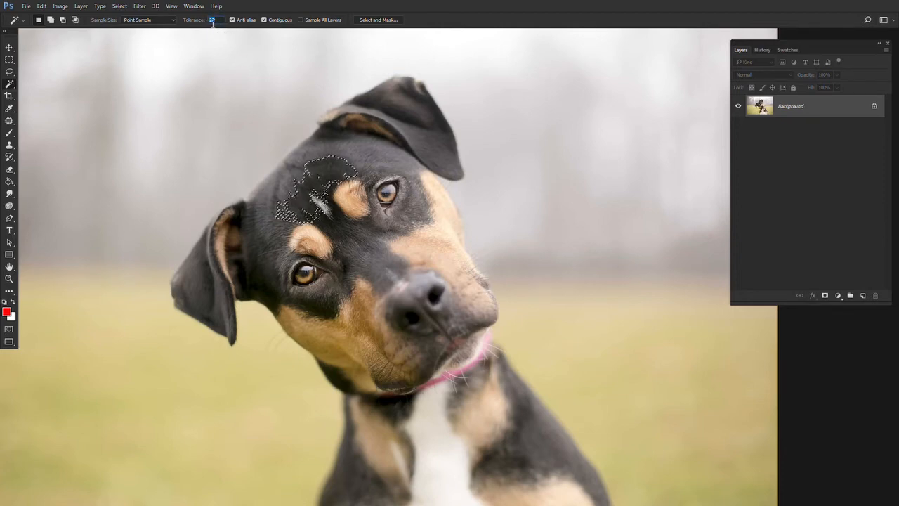
type("1")
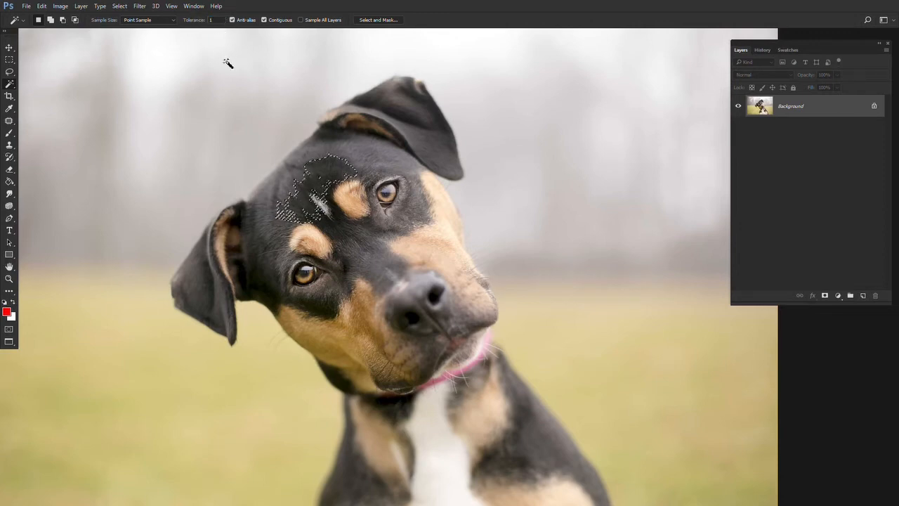
type("z")
left_click(192, 288)
key("w")
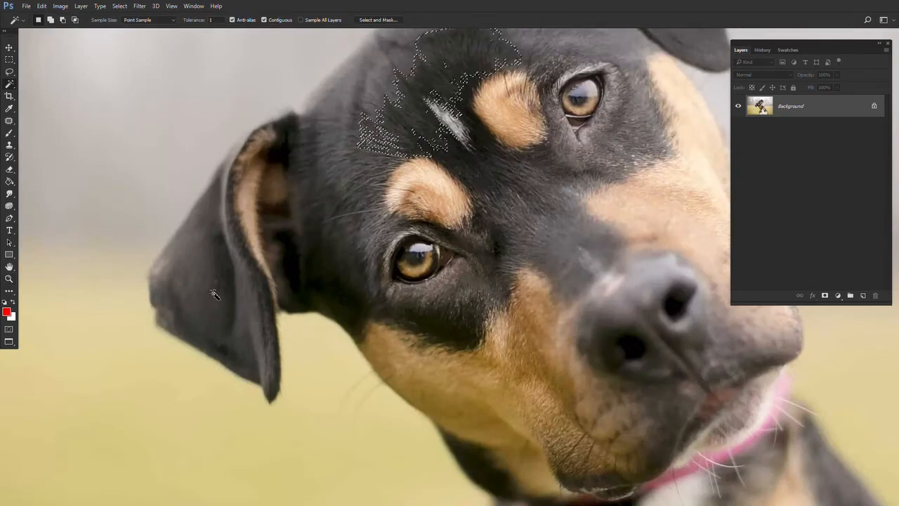
left_click(211, 288)
key("z")
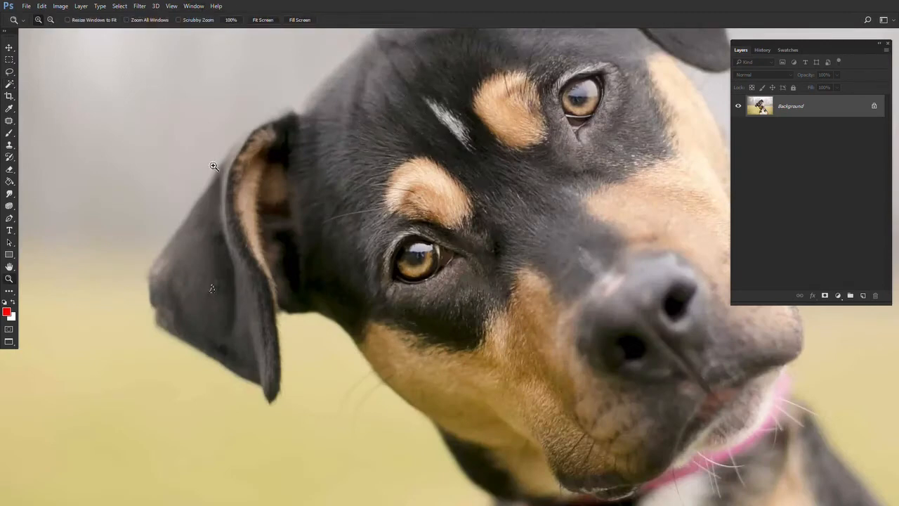
key("w")
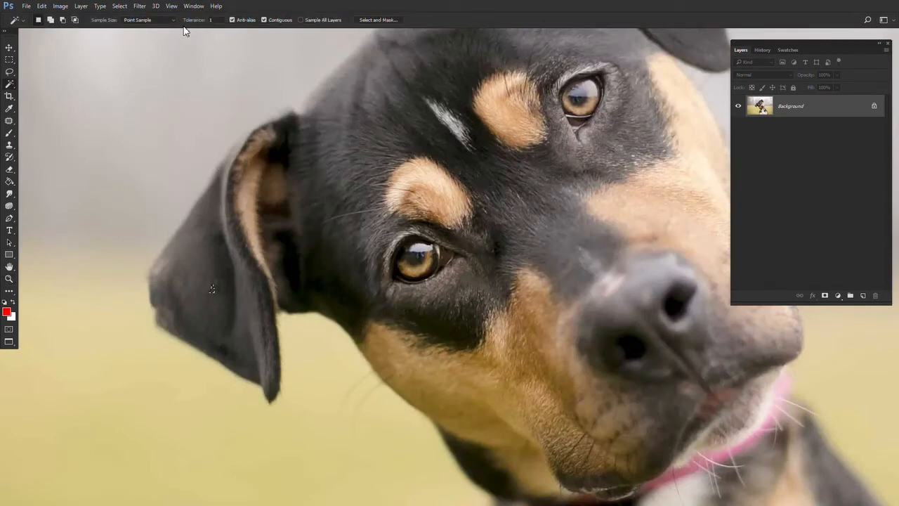
Set the Magic Wand tolerance to 50, select the black fur from the dog's ear and inspect the selection across the head.
key("z")
left_click(203, 295)
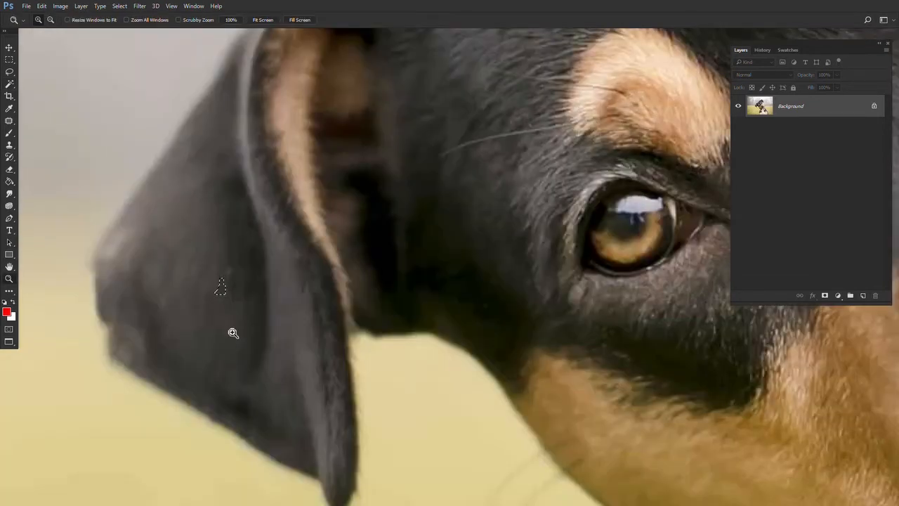
key("e")
key("w")
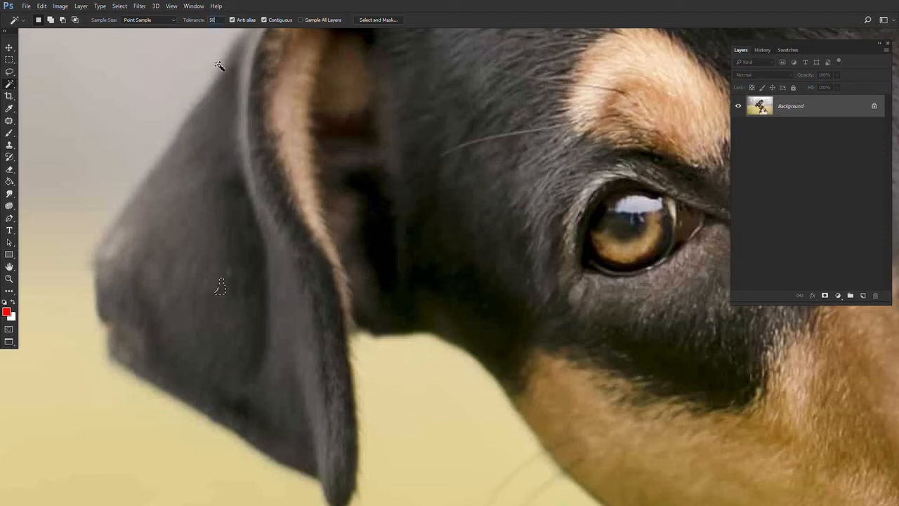
left_click(224, 249)
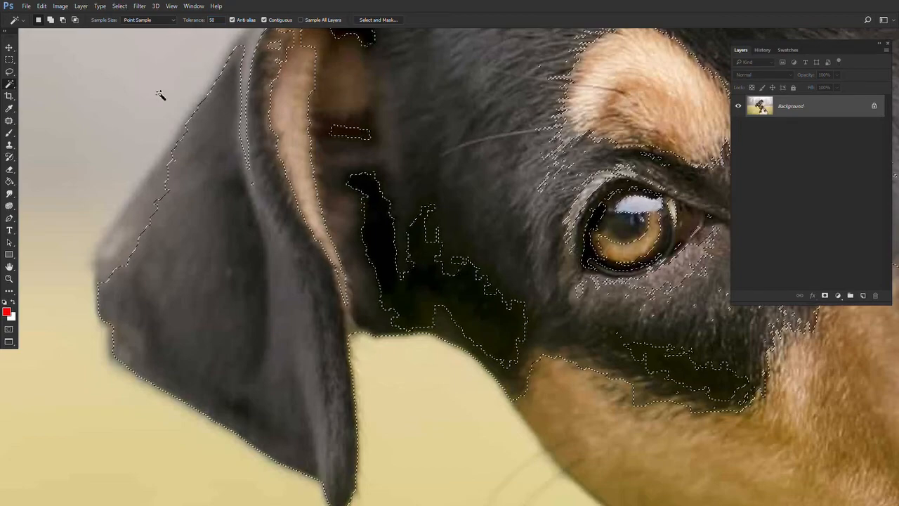
left_click_drag(469, 75, 131, 163)
left_click_drag(534, 301, 338, 442)
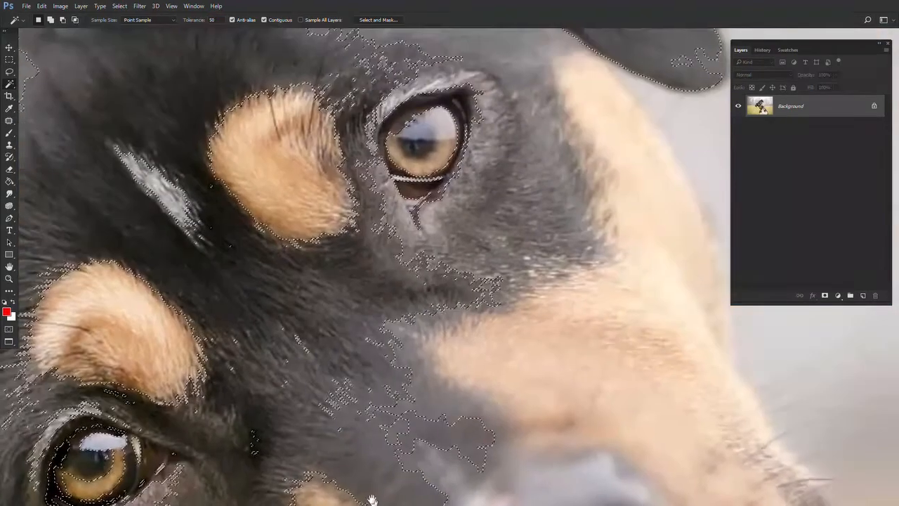
key("z")
right_click(433, 281)
left_click(433, 284)
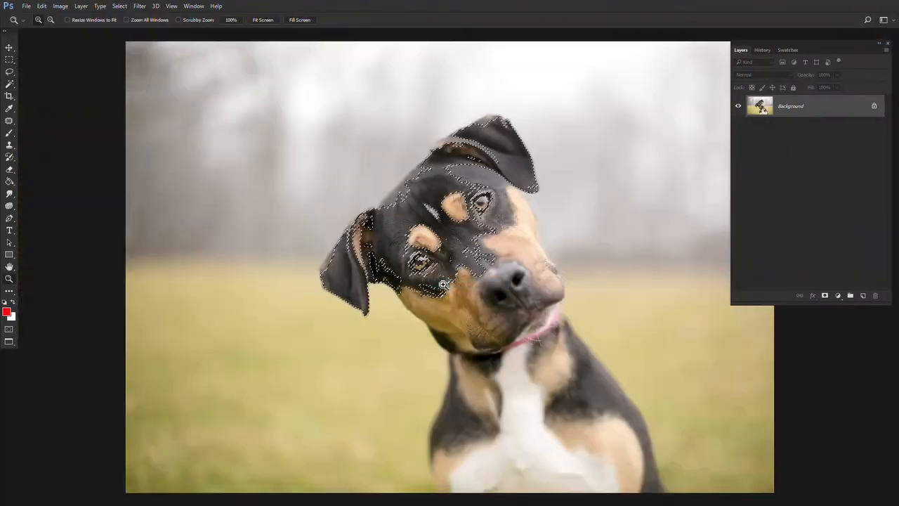
Clear the fur selection and show the variants of the Eraser tool.
key("m")
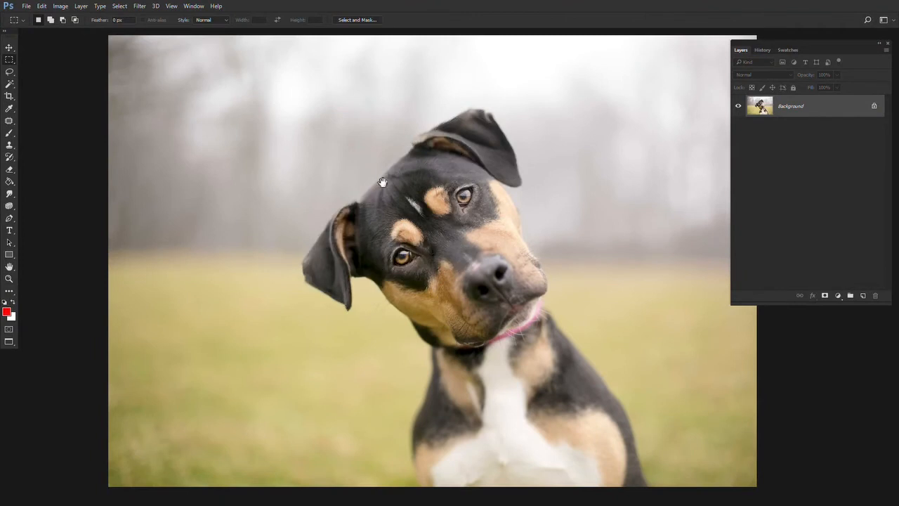
left_click_drag(383, 183, 326, 169)
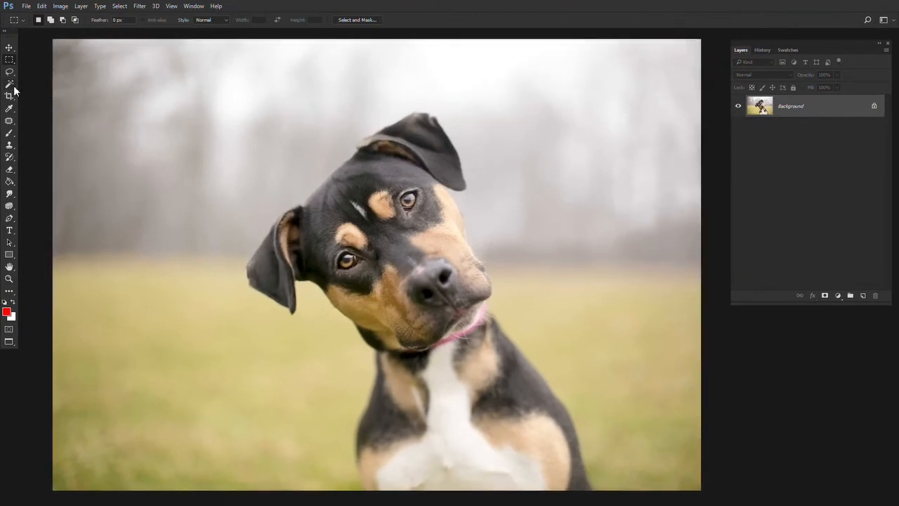
left_click(10, 172)
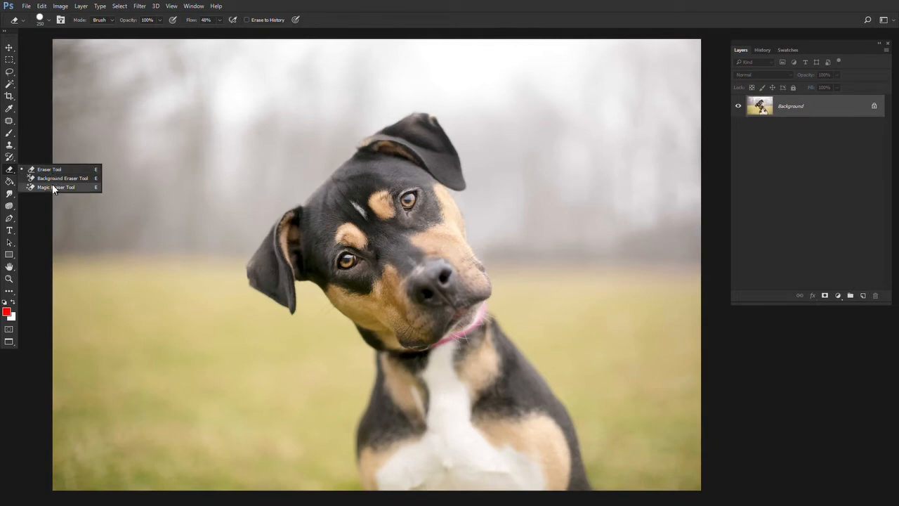
left_click(10, 176)
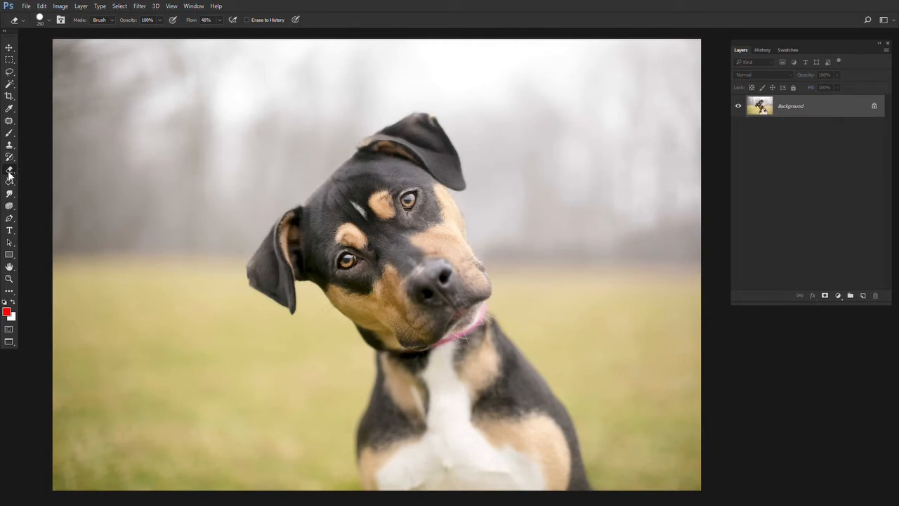
Brush over the grass and blurred trees around the dog with the Quick Selection tool, then clear the selection.
left_click(12, 88)
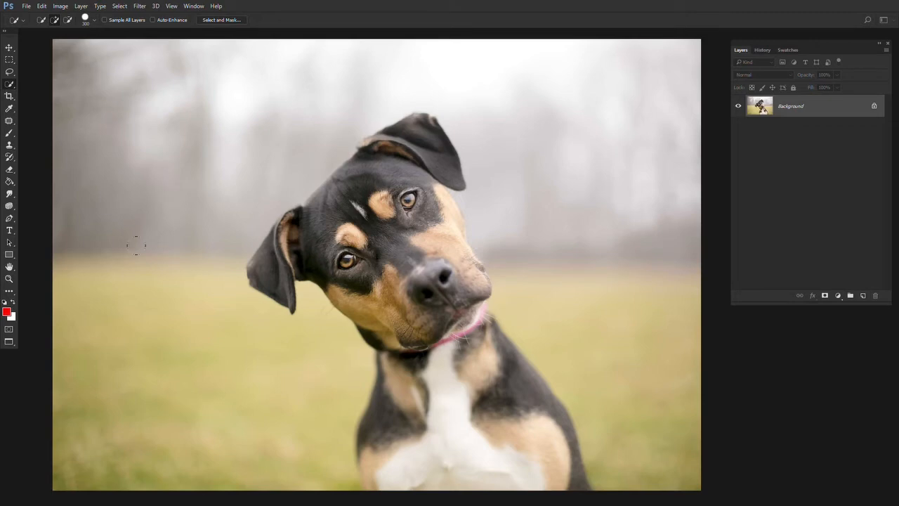
left_click_drag(171, 292, 194, 325)
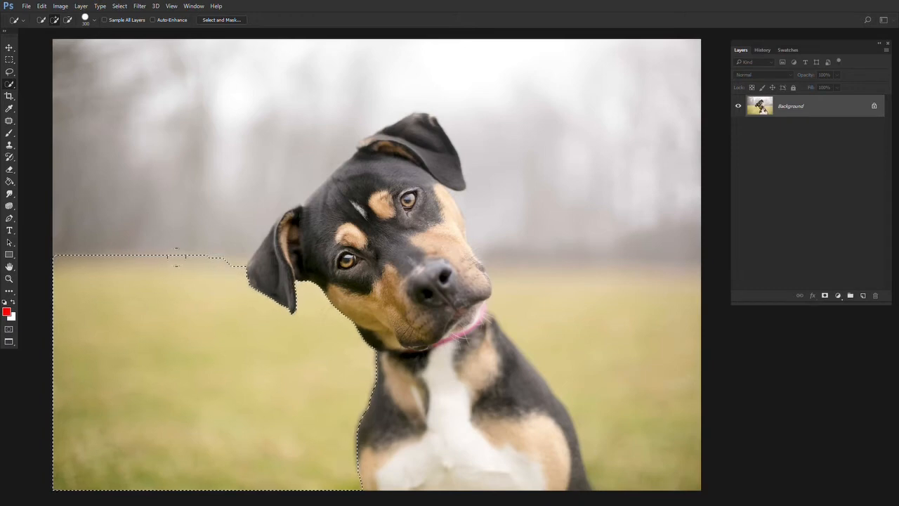
mouse_move(158, 256)
left_mouse_down()
mouse_move(158, 212)
mouse_move(168, 170)
left_mouse_up()
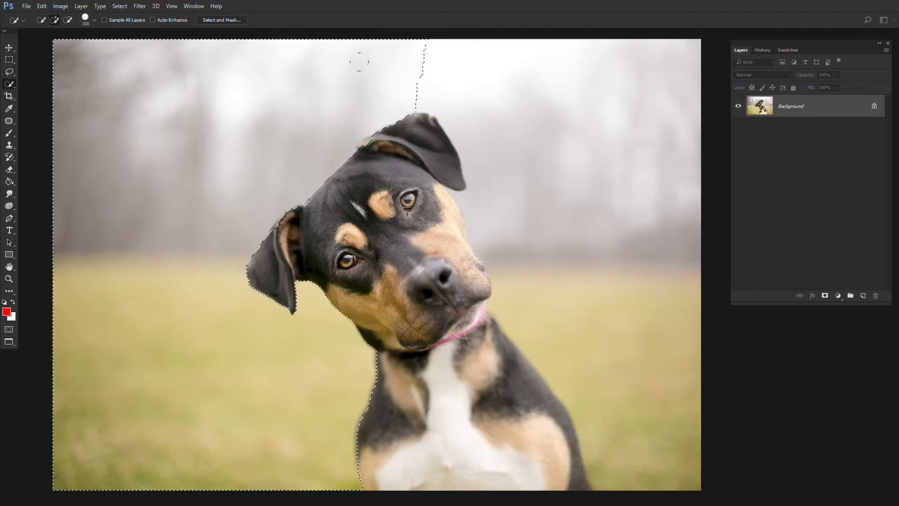
mouse_move(359, 60)
left_mouse_down()
mouse_move(470, 57)
mouse_move(564, 138)
left_mouse_up()
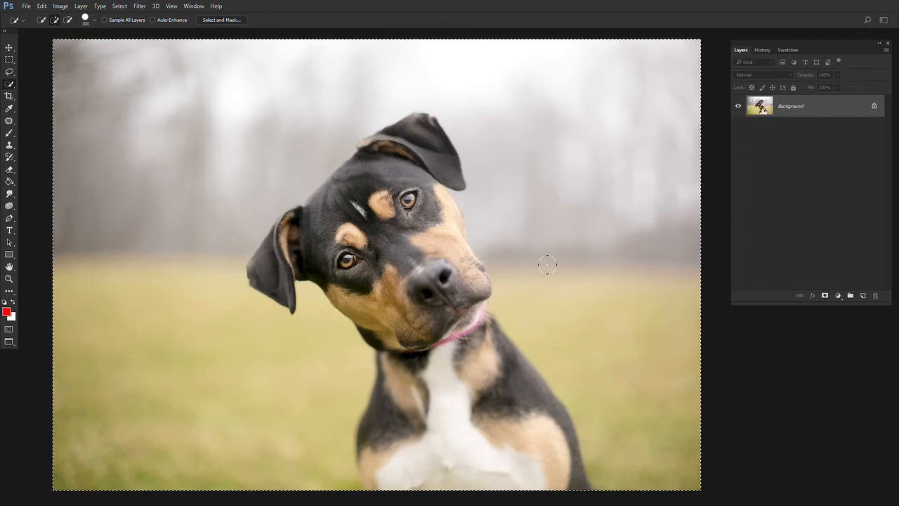
key("e")
key("ctrl+d")
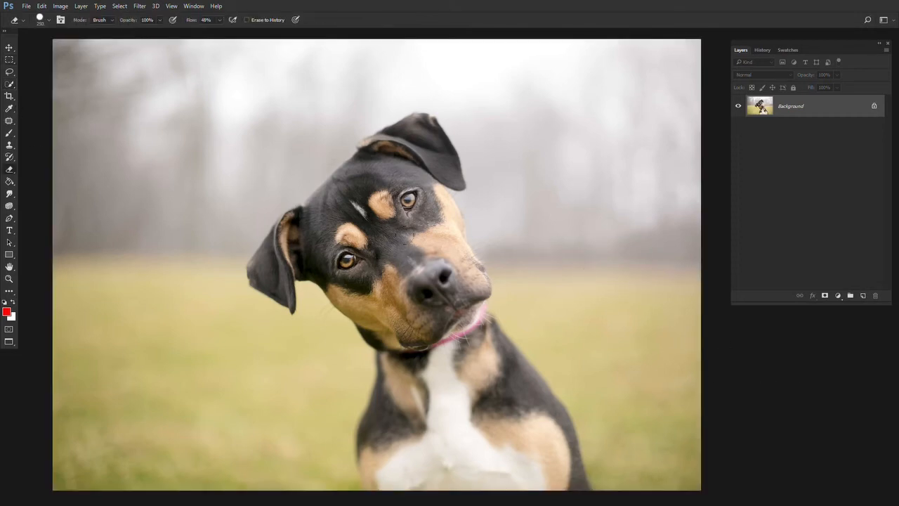
Quick-select the background beside the dog's muzzle and raised ear, and clear the selection after checking its edge.
key("w")
mouse_move(583, 301)
left_mouse_down()
mouse_move(543, 195)
mouse_move(488, 117)
mouse_move(493, 243)
mouse_move(540, 374)
mouse_move(453, 251)
mouse_move(576, 477)
left_mouse_up()
key("z")
key("space")
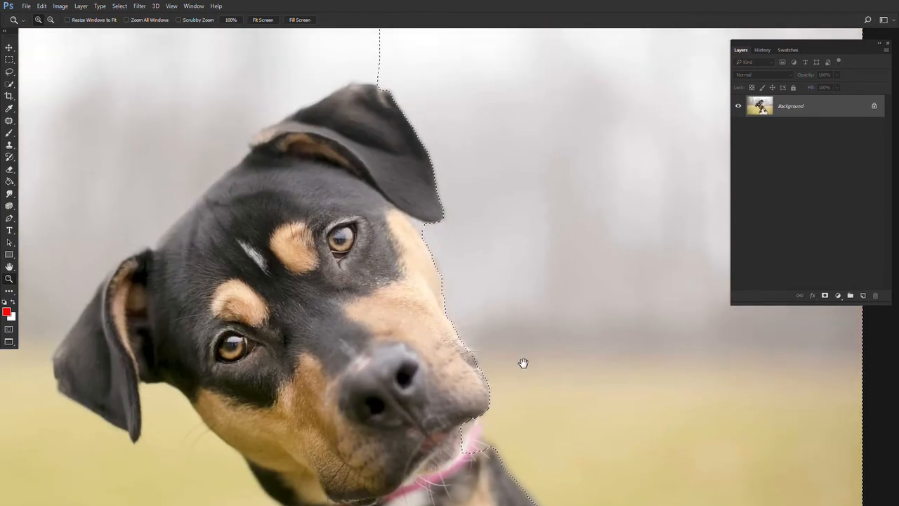
left_click_drag(524, 363, 482, 339)
left_click_drag(413, 176, 414, 188)
key("space")
left_click_drag(417, 226, 427, 243)
key("ctrl+0")
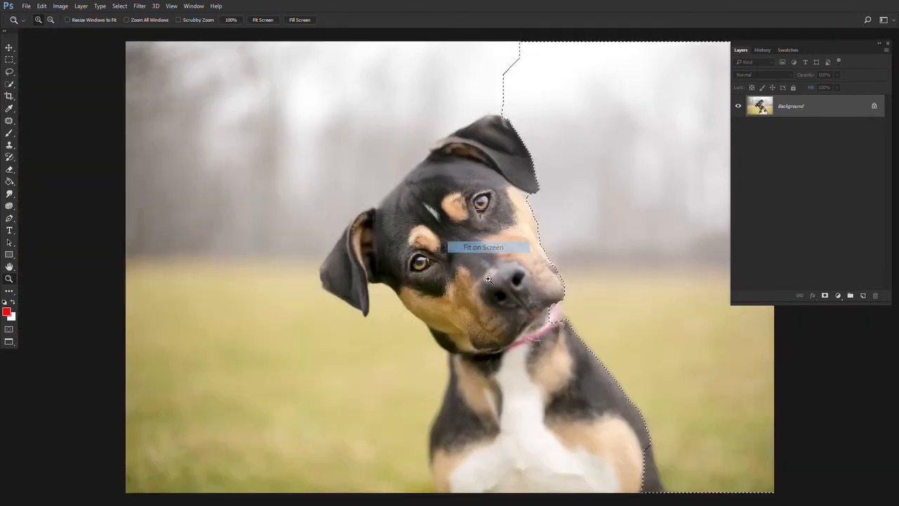
key("m")
Duplicate the Background layer, hide the original and delete the quick-selected blurred background above the dog from the copy.
key("ctrl+j")
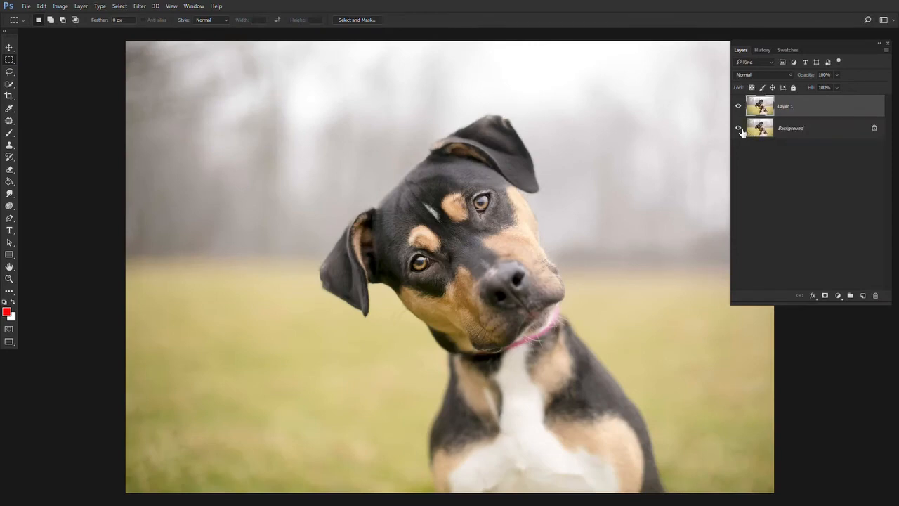
key("w")
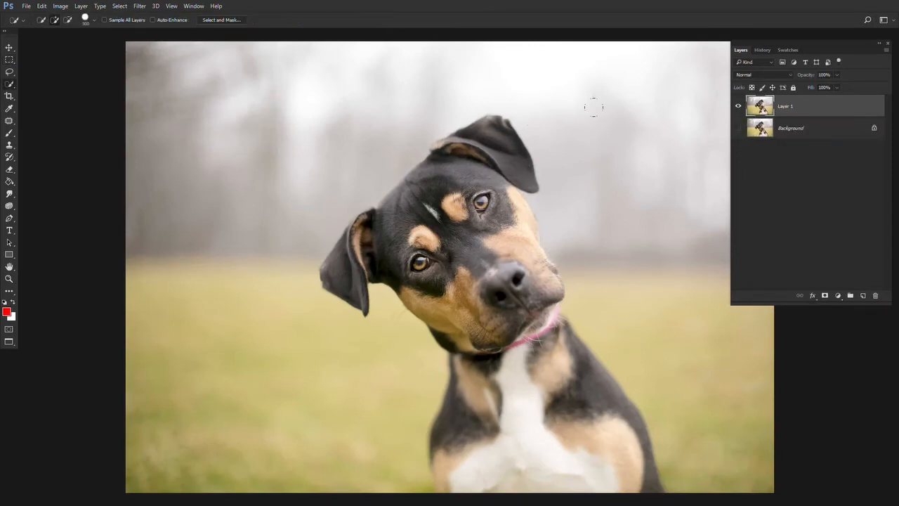
mouse_move(592, 104)
left_mouse_down()
mouse_move(498, 71)
mouse_move(401, 72)
mouse_move(348, 96)
mouse_move(241, 184)
left_mouse_up()
key("Delete")
key("m")
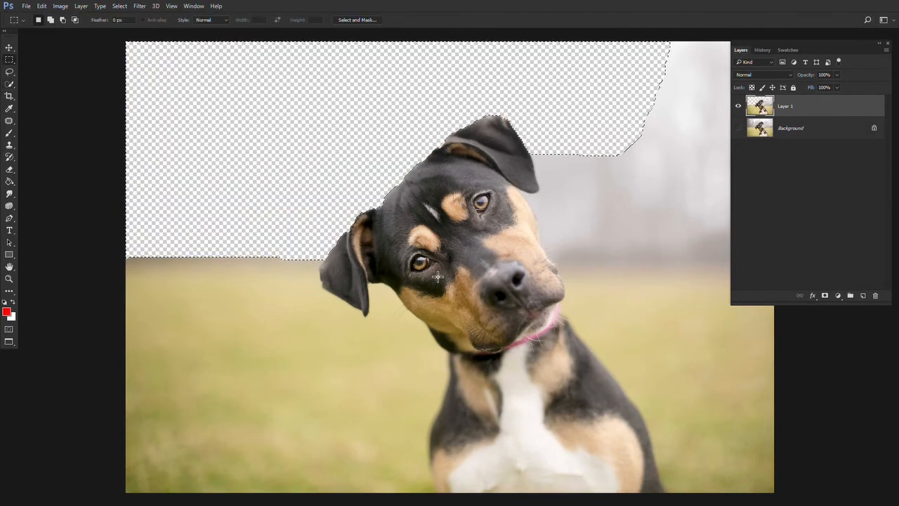
left_click(440, 276)
Examine the cut-out edge along the dog's head and ears against the transparent area.
key("z")
left_click(413, 160)
left_click(413, 160)
left_click(415, 164)
left_click_drag(421, 245, 362, 302)
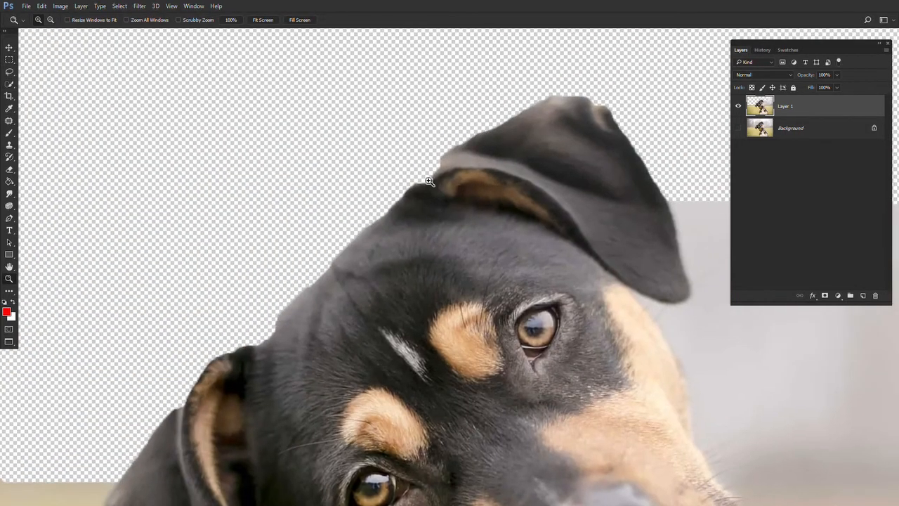
left_click(430, 181)
left_click(431, 182)
left_click_drag(443, 178, 139, 387)
left_click_drag(227, 281, 441, 206)
left_click(377, 208, "alt")
left_click(377, 208, "alt")
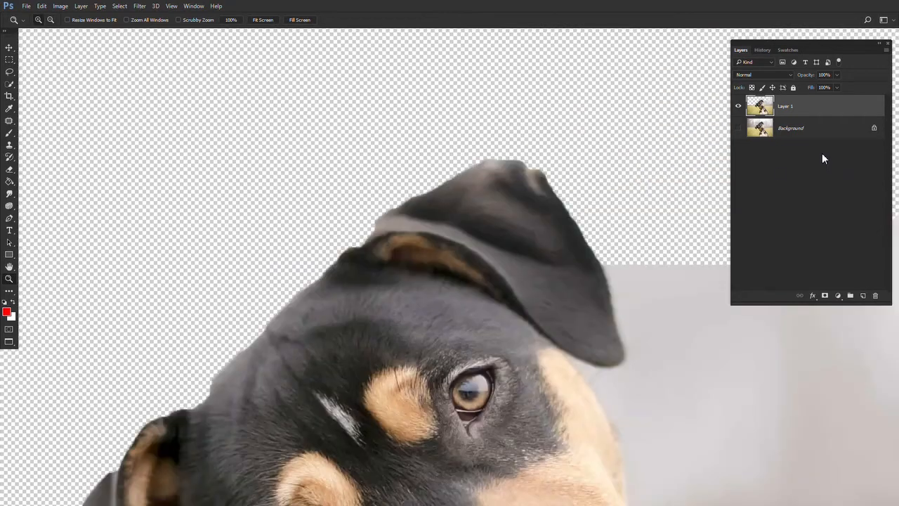
Add a new layer beneath the cut-out layer and fill it with a neutral grey foreground color.
left_click(819, 131)
left_click(862, 296)
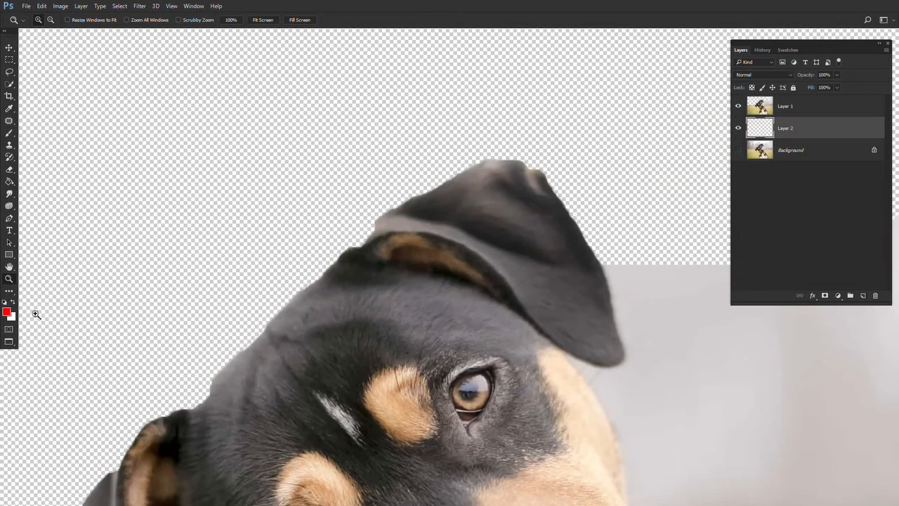
left_click(8, 311)
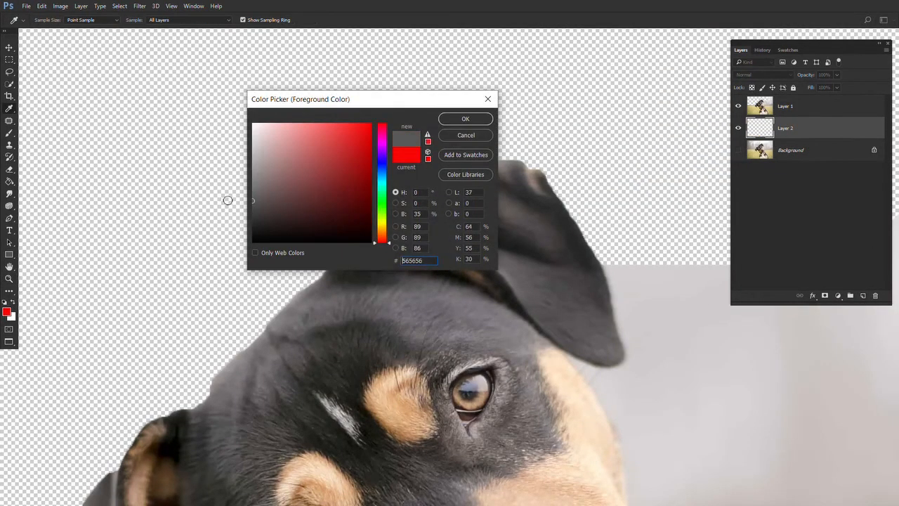
left_click(253, 192)
left_click(472, 119)
key("g")
left_click(257, 193)
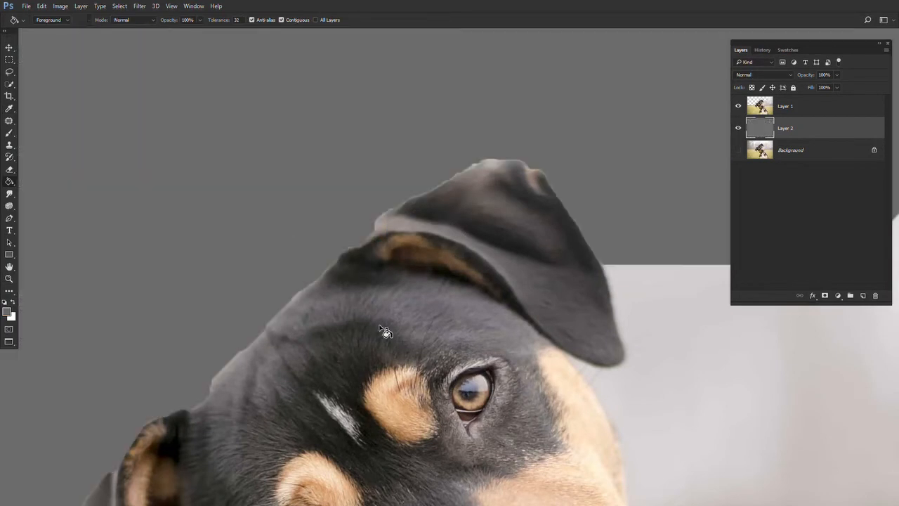
Examine the cut-out edge of the dog's head and ears against the grey fill, and fit the image to the screen.
key("m")
mouse_move(419, 390)
left_mouse_down()
mouse_move(497, 276)
mouse_move(506, 246)
left_mouse_up()
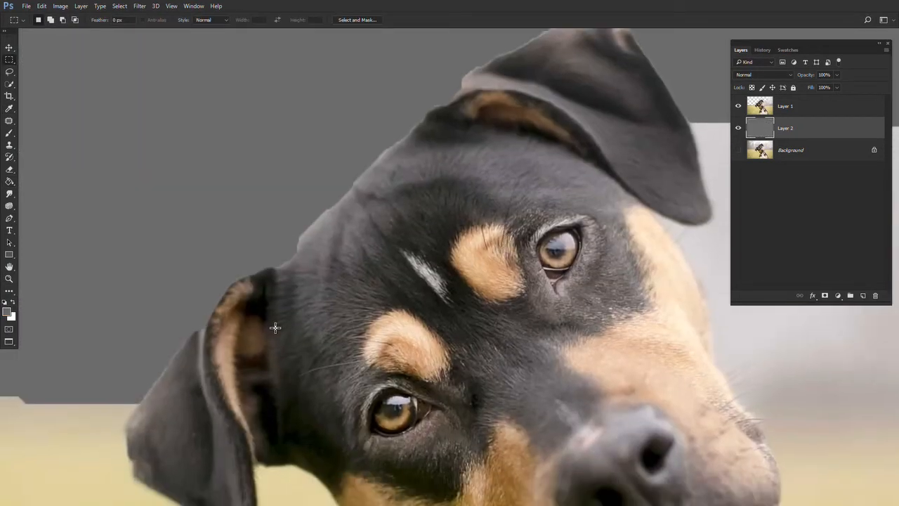
left_click_drag(257, 332, 385, 295)
key("z")
left_click(300, 291)
left_click(300, 291)
left_click_drag(500, 106, 316, 293)
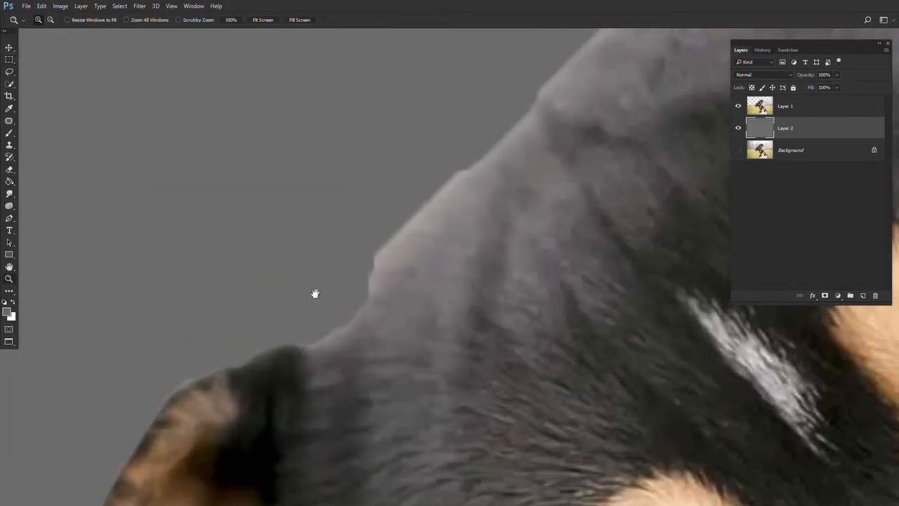
left_click_drag(538, 129, 222, 317)
left_click_drag(376, 106, 246, 345)
left_click_drag(497, 221, 241, 335)
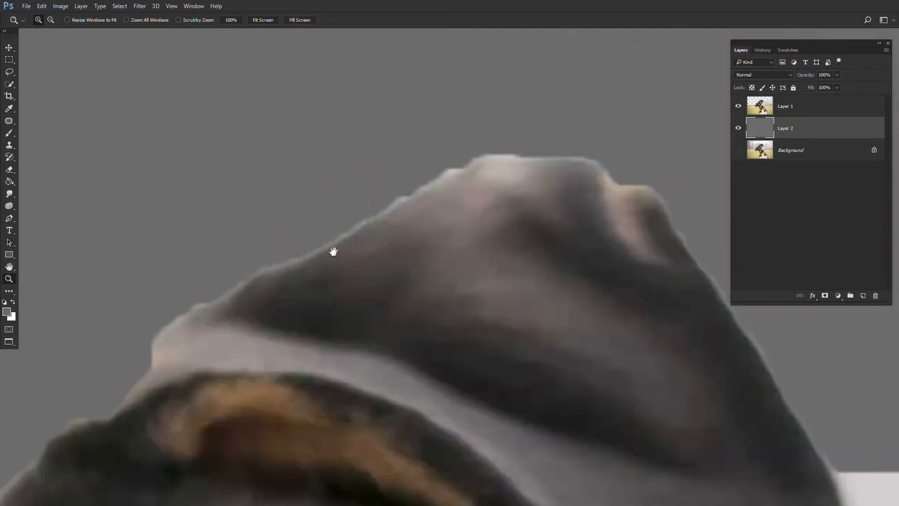
left_click_drag(671, 317, 373, 291)
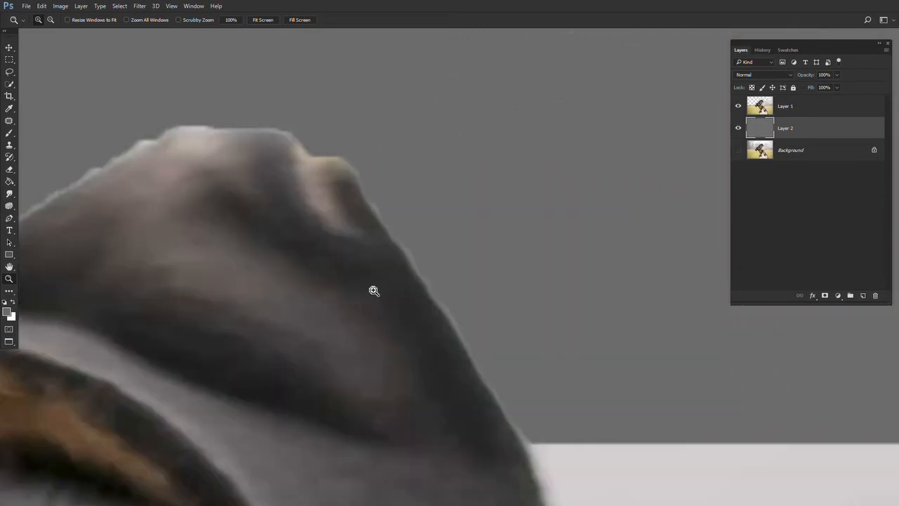
right_click(373, 290)
left_click(410, 296)
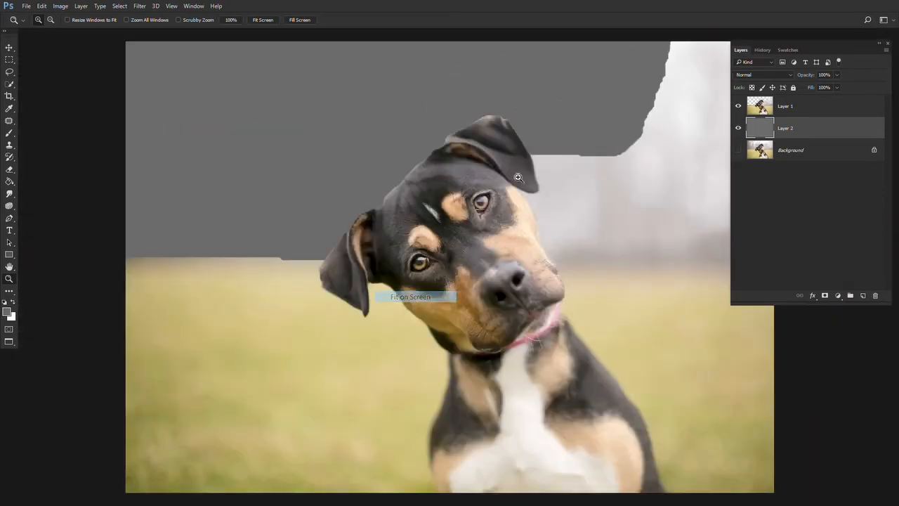
Delete the cut-out layer and the grey fill layer, keeping only the original dog photo.
left_click(816, 112, "shift")
left_click(875, 296)
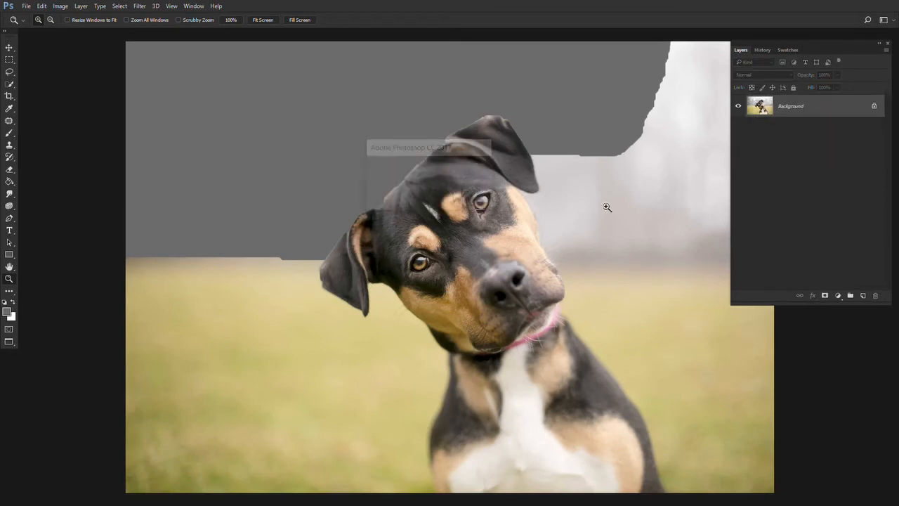
left_click_drag(475, 255, 368, 242)
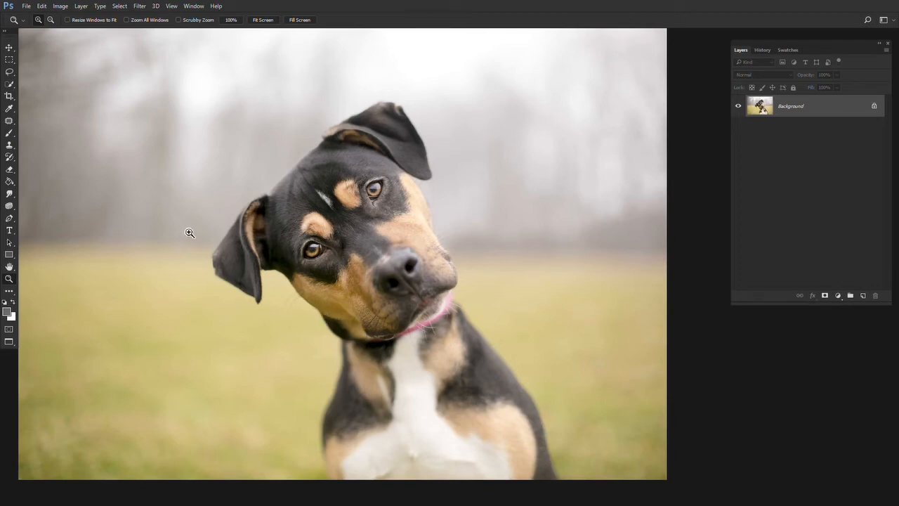
left_click_drag(216, 216, 239, 239)
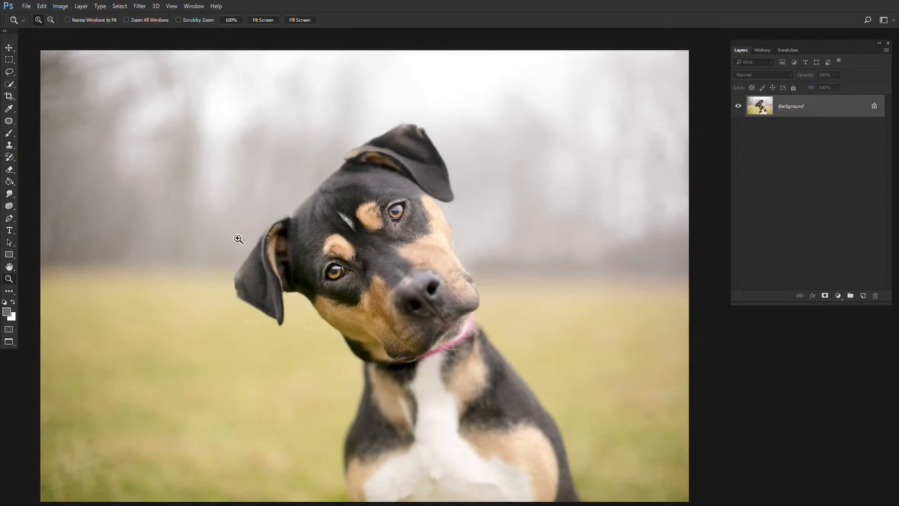
left_click(238, 239, "alt")
Leave full-screen mode and switch to the lesson outline image L3.jpg in Photos.
key("f")
key("f")
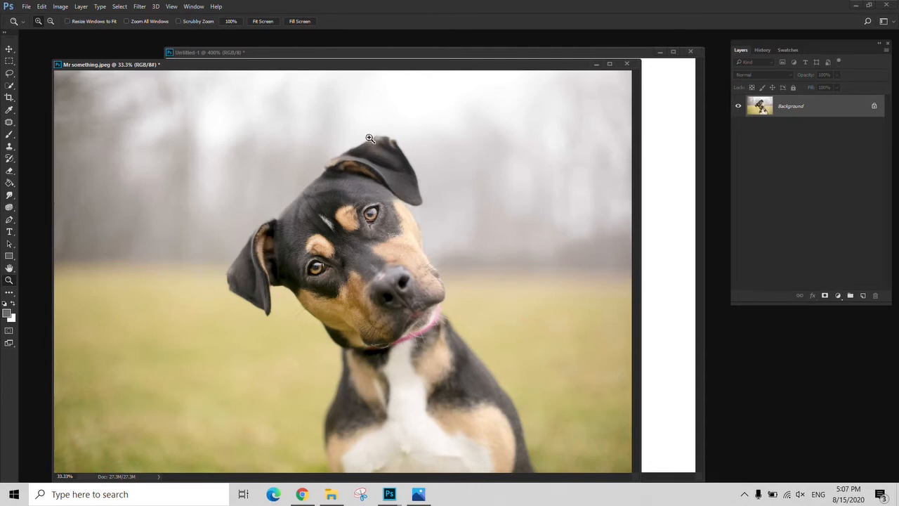
left_click_drag(306, 68, 295, 62)
left_click(414, 492)
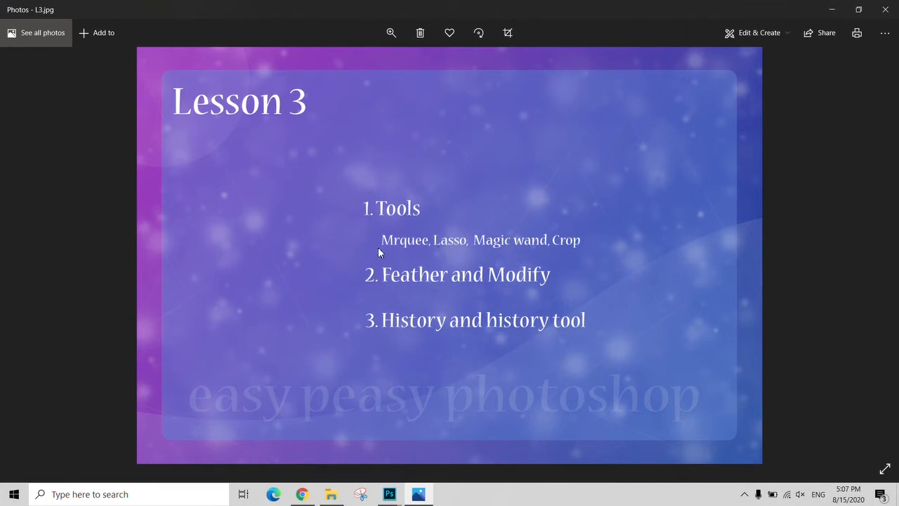
mouse_move(389, 494)
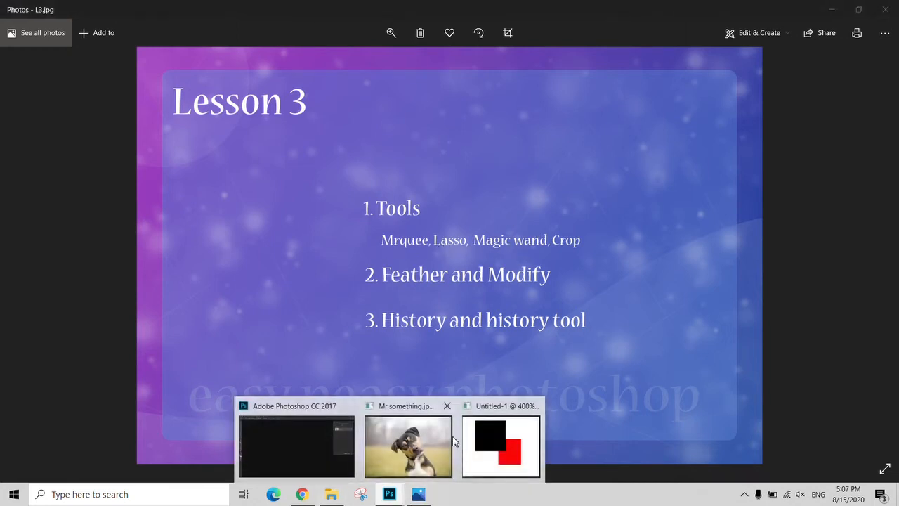
Switch to the dog photo in Photoshop and select the bright sky with the Magic Wand, adding the darker grey background to the selection.
left_click(420, 439)
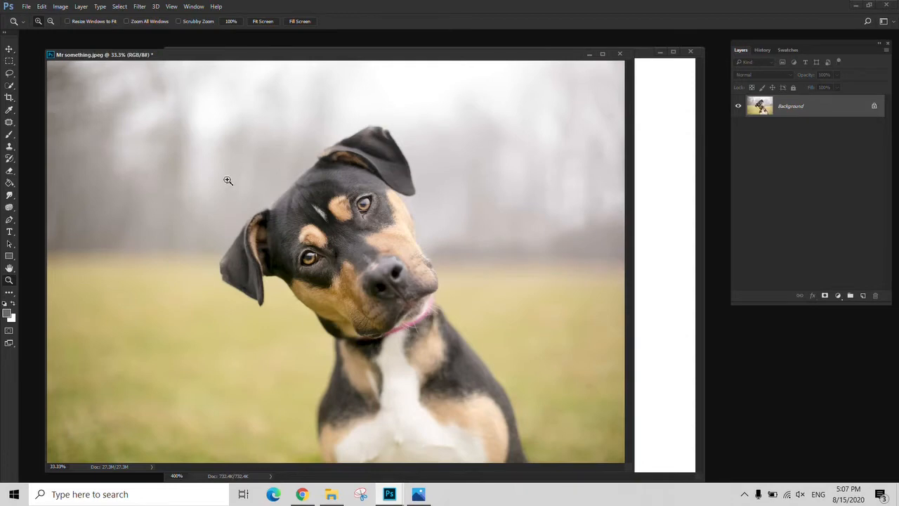
key("w")
key("shift+w")
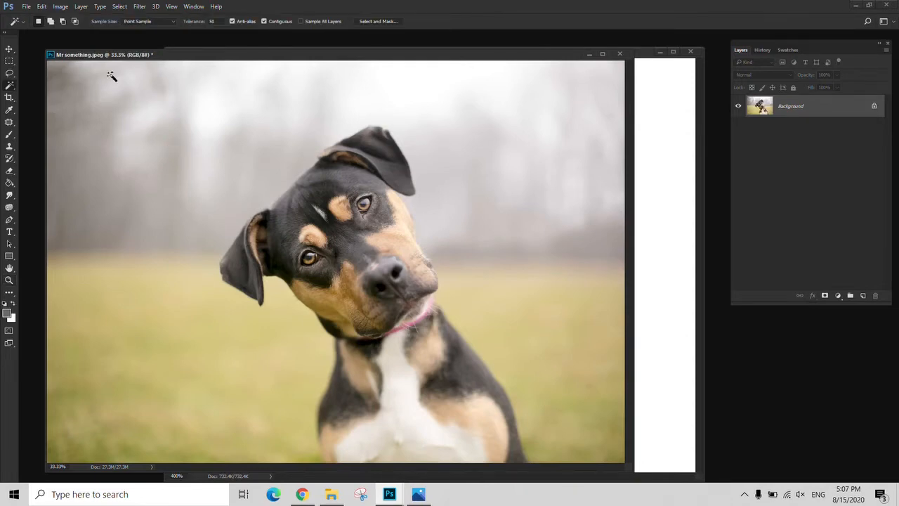
left_click(213, 132)
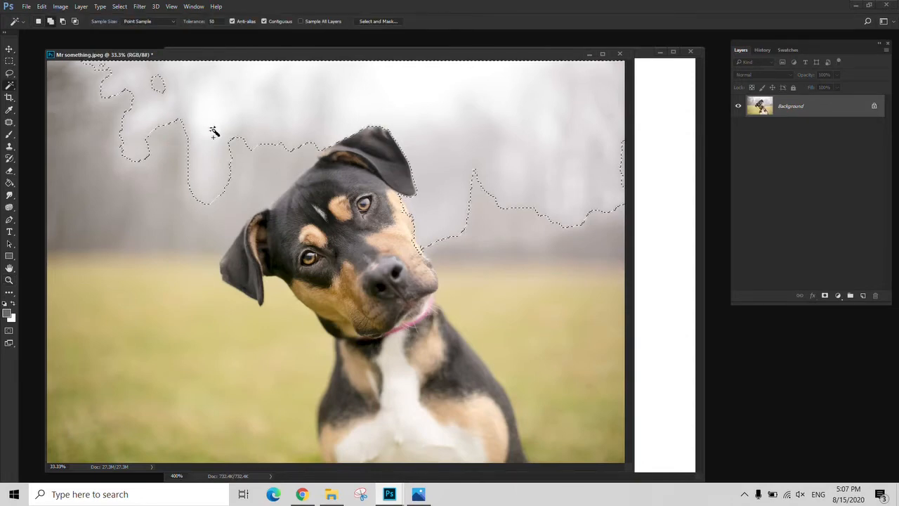
left_click(175, 192, "shift")
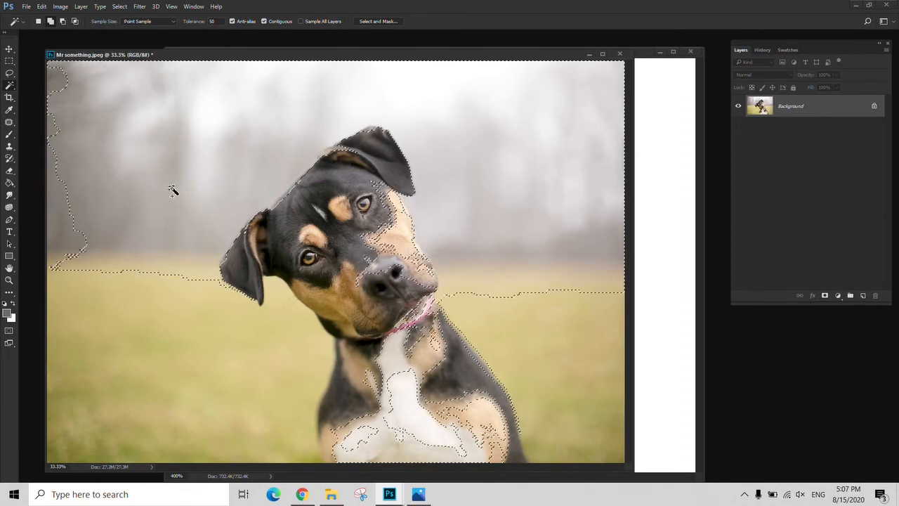
Subtract parts of the grey and bright background from the selection with the Magic Wand, then deselect everything.
left_click(186, 237, "alt")
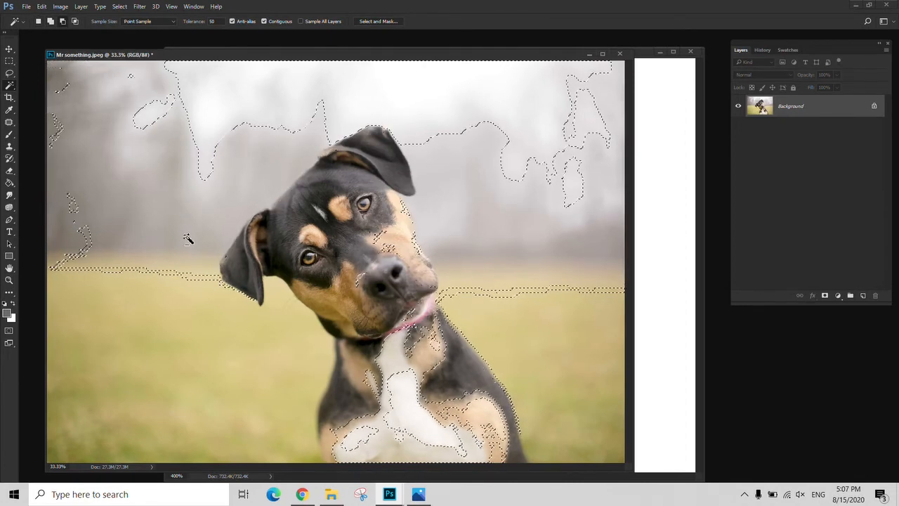
left_click(223, 107, "alt")
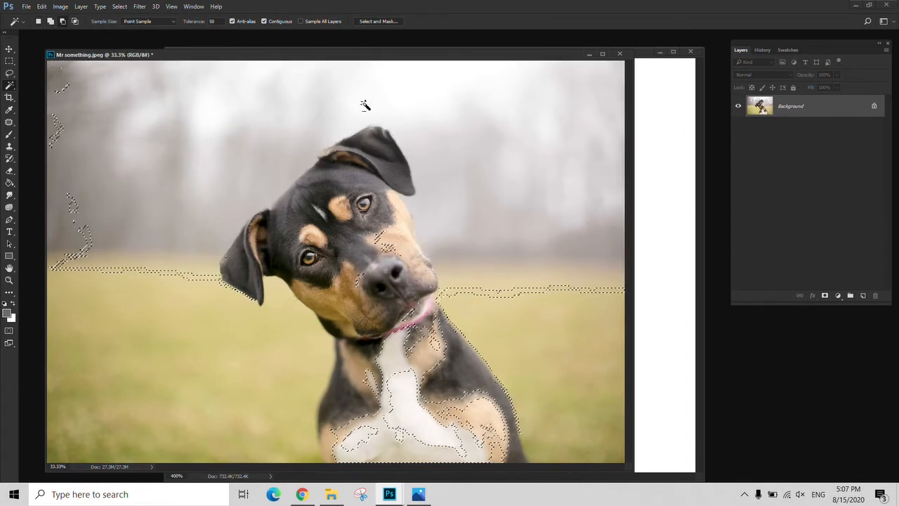
left_click(459, 291, "alt")
key("m")
key("ctrl+d")
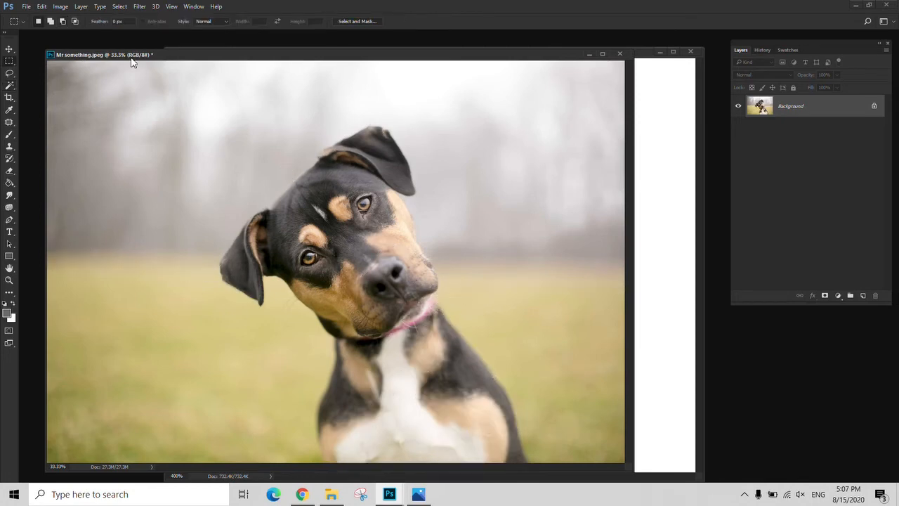
Bring the Untitled-1 document to the front and revert it to its initial snapshot in the history.
right_click(14, 61)
left_click(29, 62)
left_click(654, 84)
left_click(763, 49)
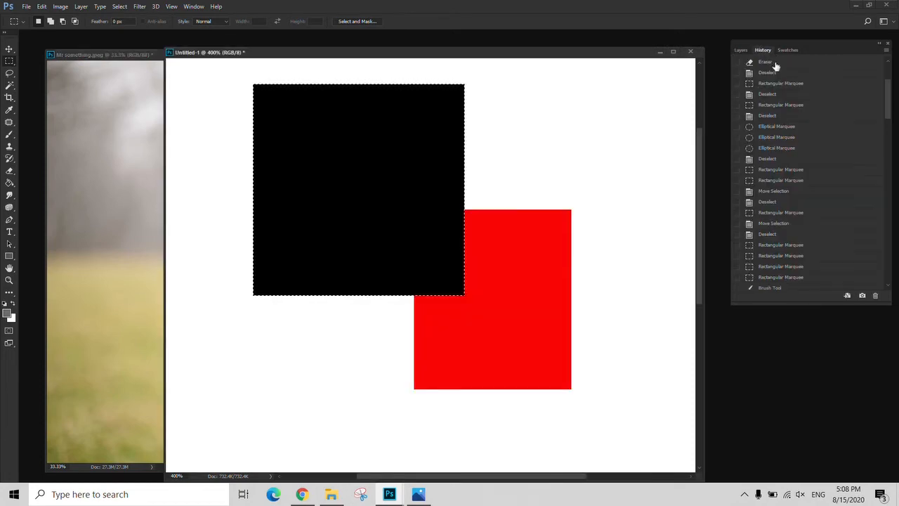
scroll(776, 65, "up", 3)
left_click(780, 65)
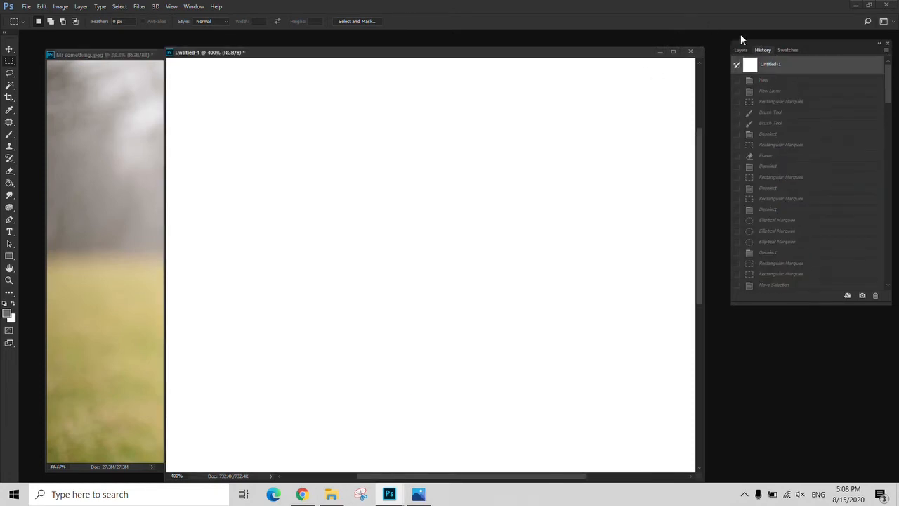
Add a new empty layer above the Background of the blank Untitled-1 document.
key("z")
left_click(331, 192, "alt")
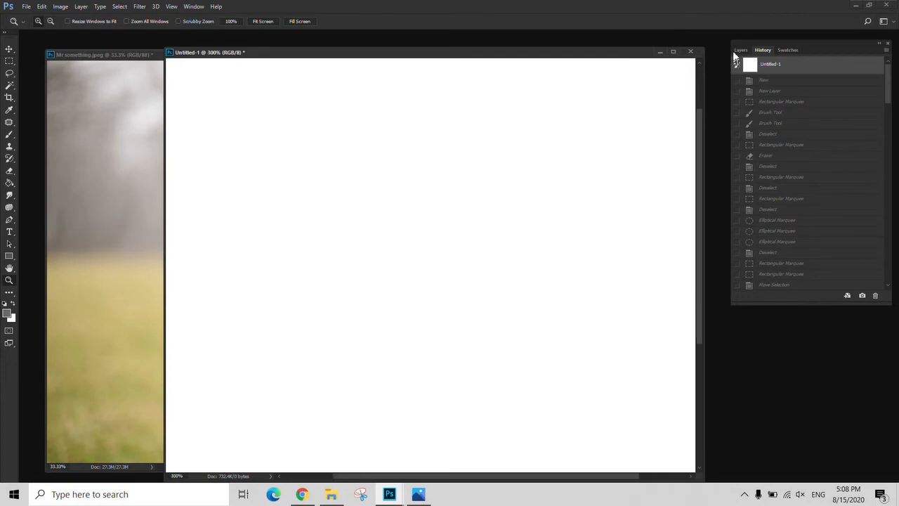
left_click(739, 50)
left_click(863, 296)
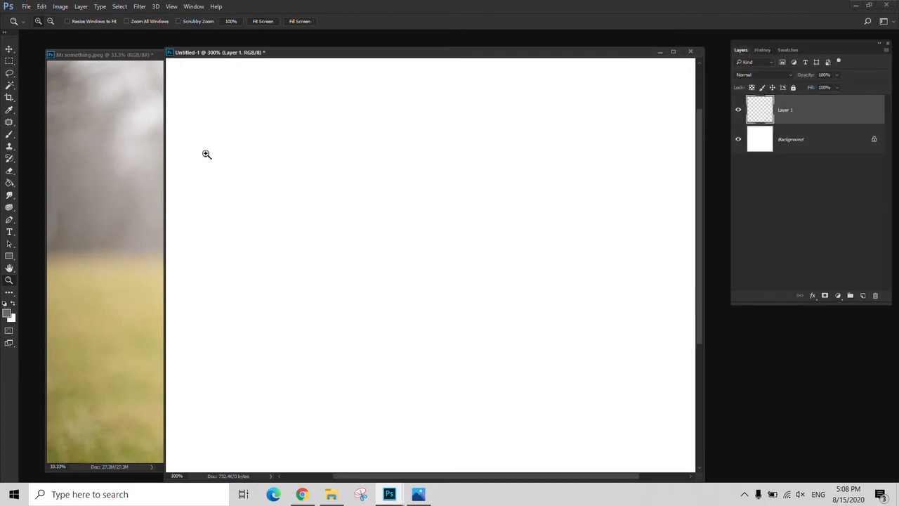
Draw a square Rectangular Marquee selection in the upper-left area of the canvas and fill it with black using the Paint Bucket.
key("m")
left_click_drag(254, 138, 369, 253)
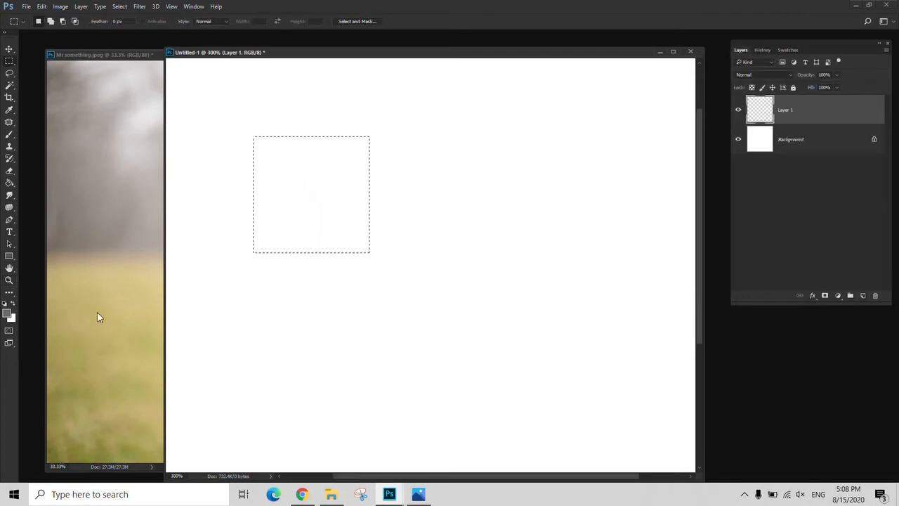
key("g")
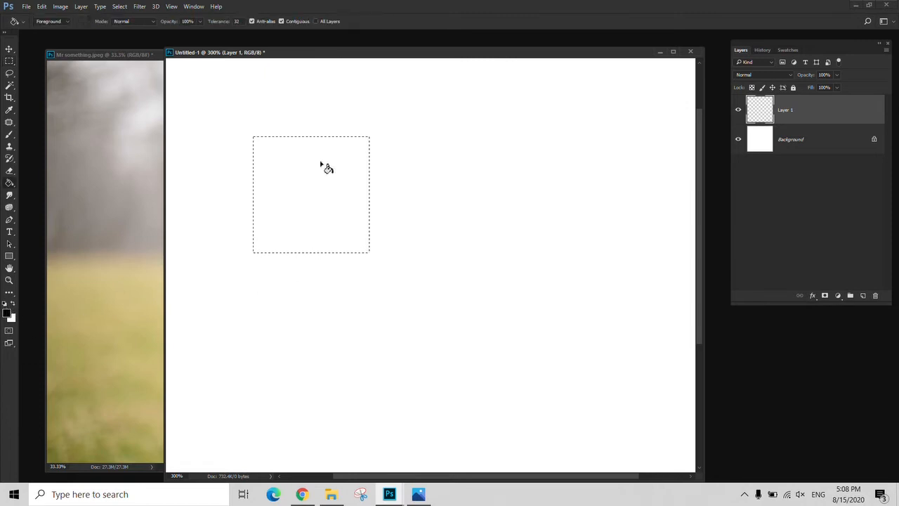
left_click(321, 166)
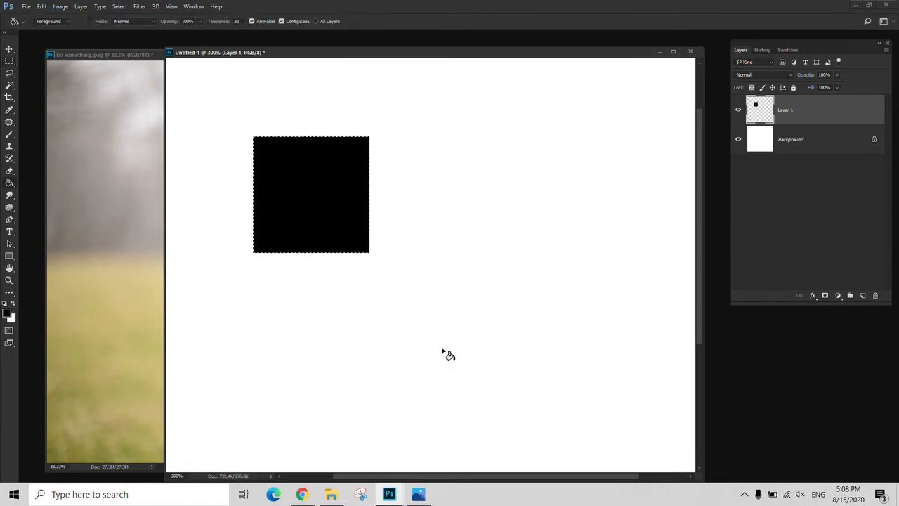
Add a black-filled square beside the existing black square, feathering its selection by 20 pixels before the fill.
key("m")
key("ctrl+d")
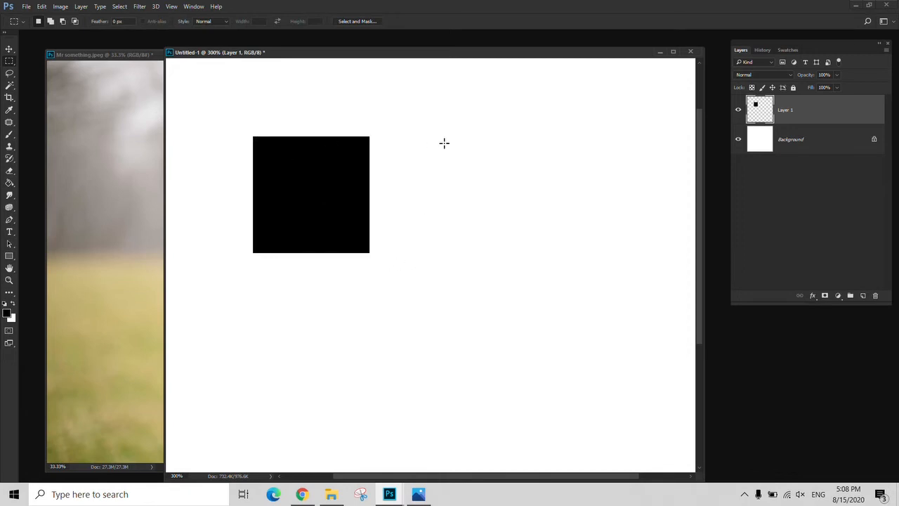
left_click_drag(417, 137, 538, 257)
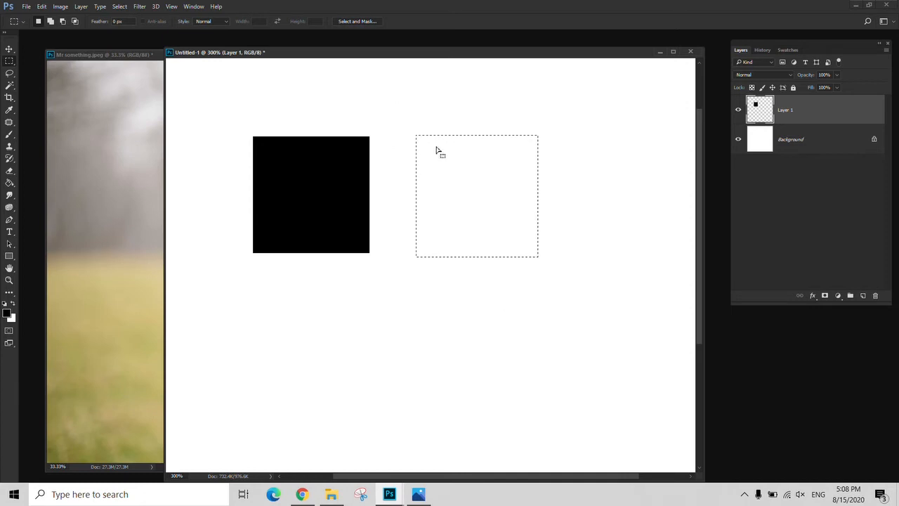
left_click(120, 8)
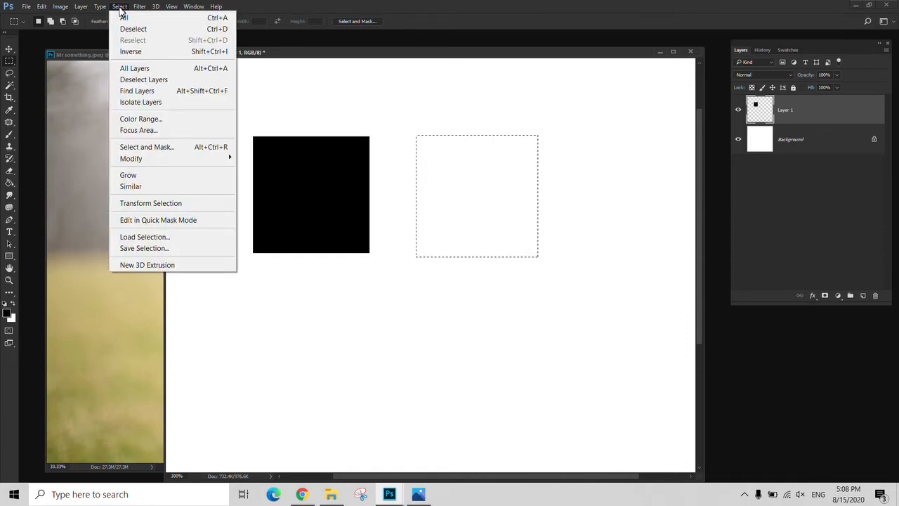
mouse_move(159, 157)
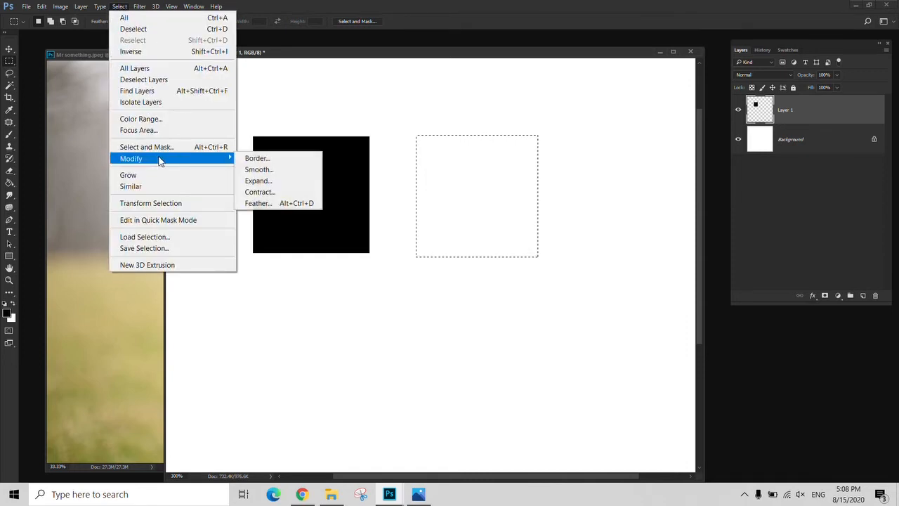
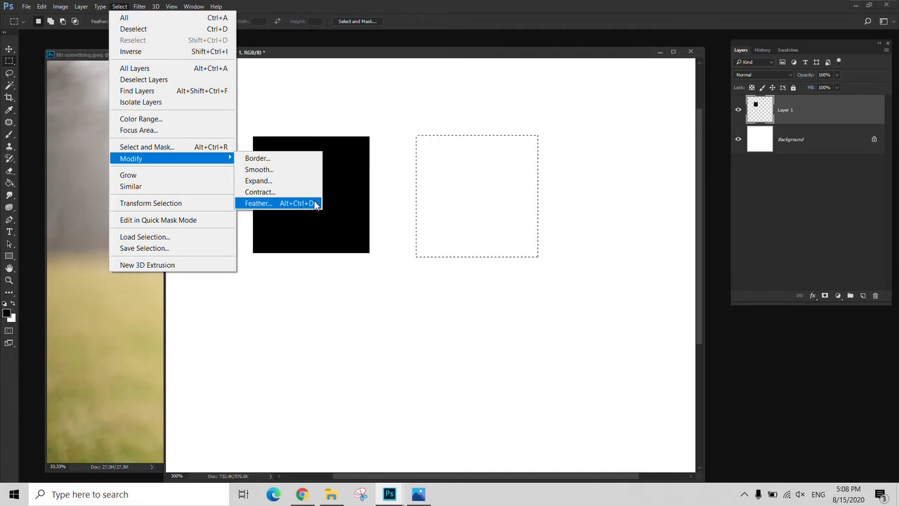
left_click(274, 205)
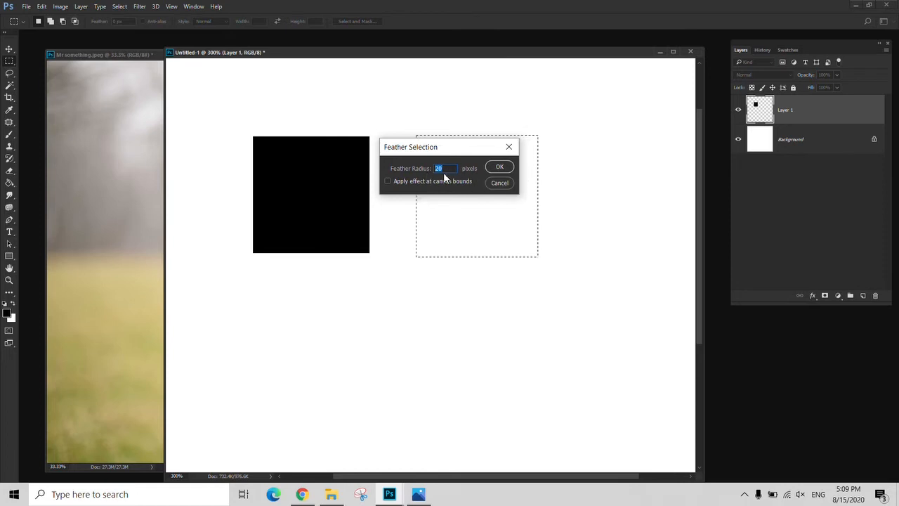
left_click(501, 173)
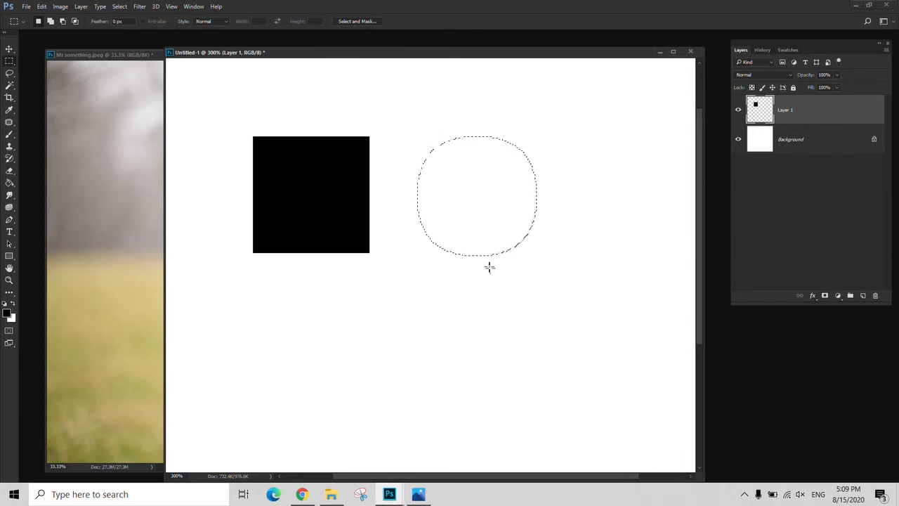
key("g")
left_click(475, 197)
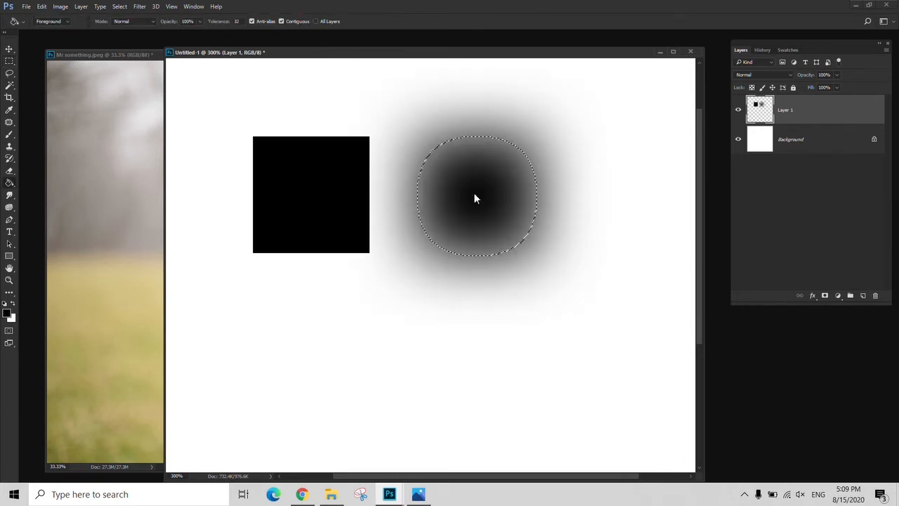
Add another black-filled square below the hard-edged one, using a 5-pixel feather on its selection, and deselect.
key("m")
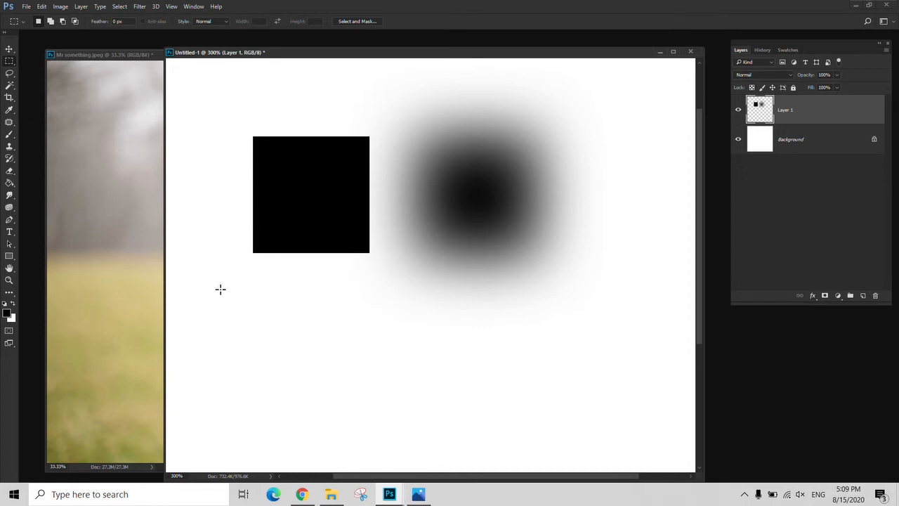
left_click_drag(220, 289, 347, 414)
key("shift+F6")
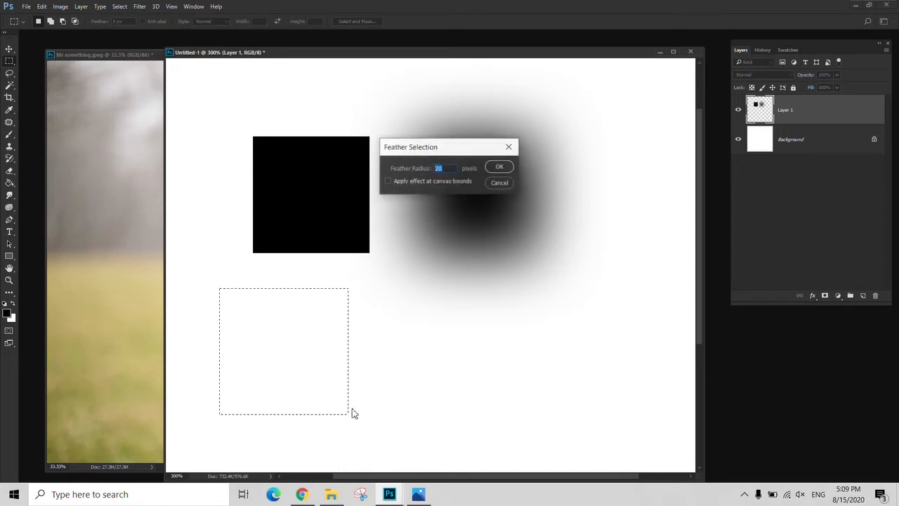
type("5")
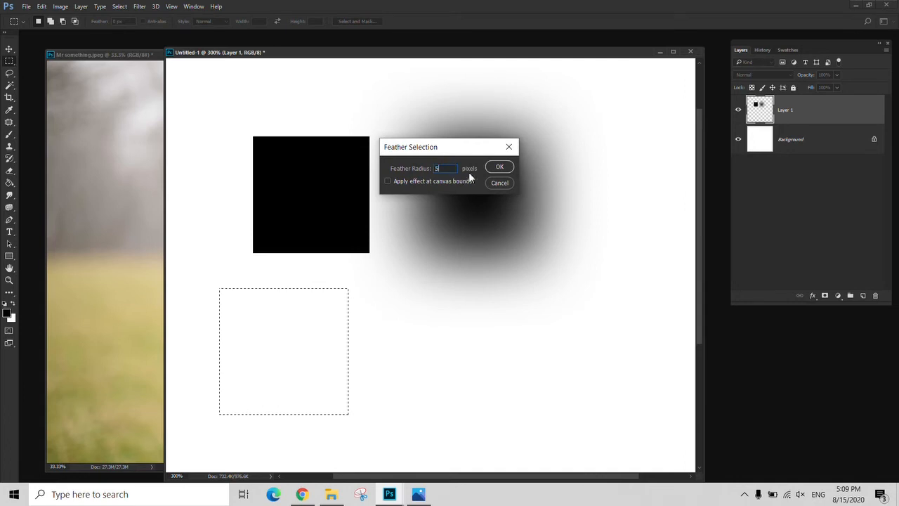
left_click(499, 168)
key("g")
left_click(288, 395)
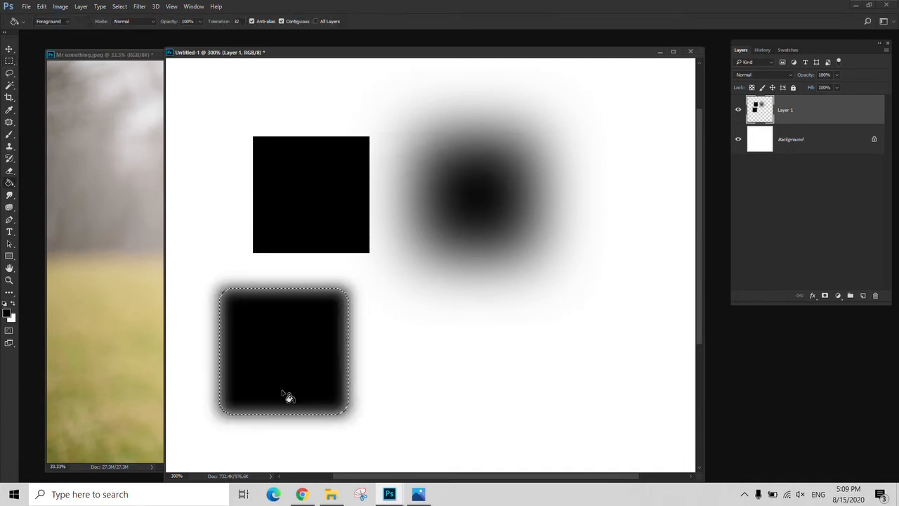
key("ctrl+d")
Undo all the square fills and selections on Layer 1, including the original black square and its selection.
key("m")
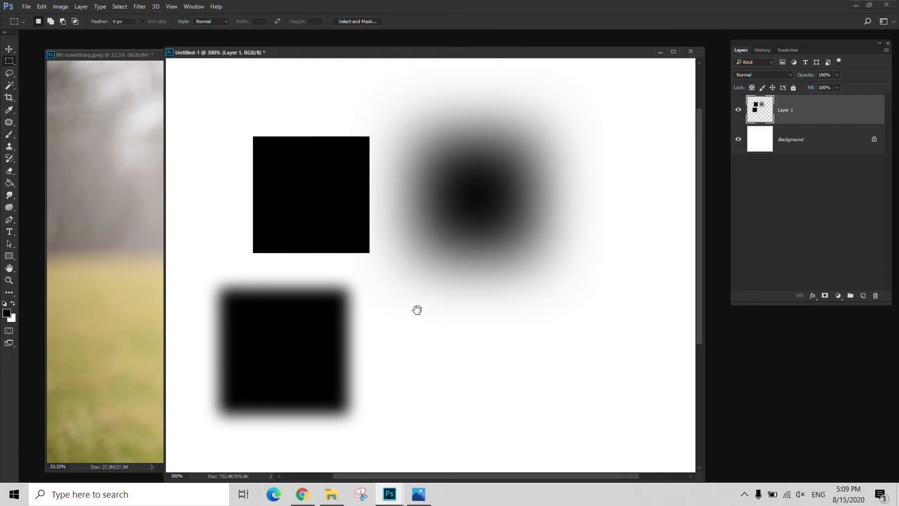
left_click_drag(417, 307, 437, 273)
key("z")
left_click(431, 262, "alt")
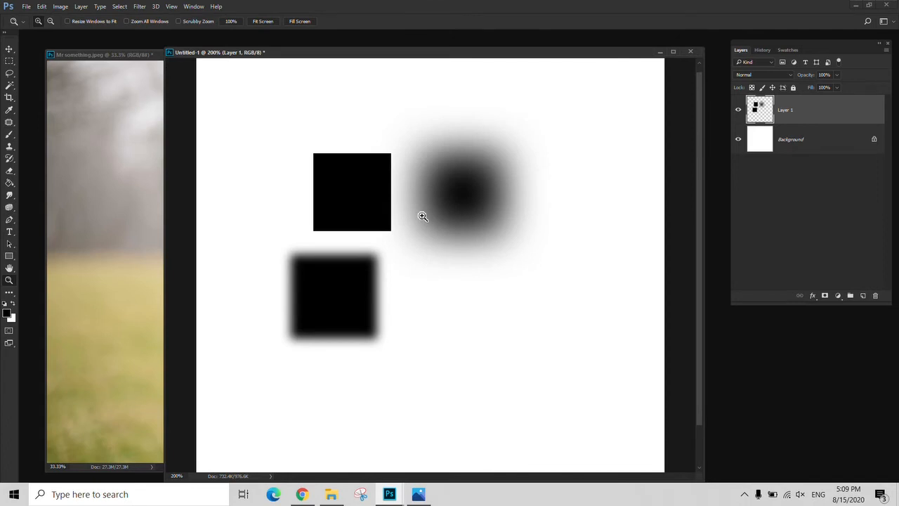
key("ctrl+z")
key("ctrl+z")
key("ctrl+z")
key("ctrl+z")
key("ctrl+z")
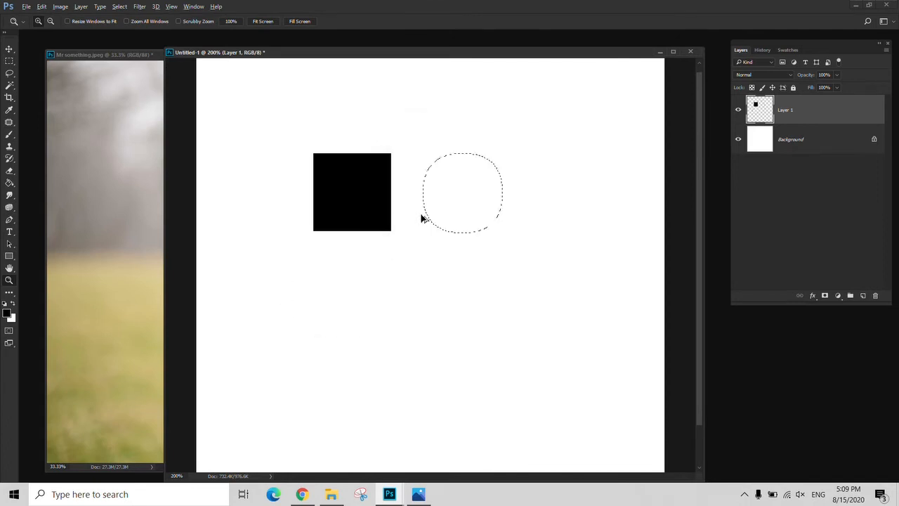
key("ctrl+z")
key("ctrl+z")
key("ctrl+z")
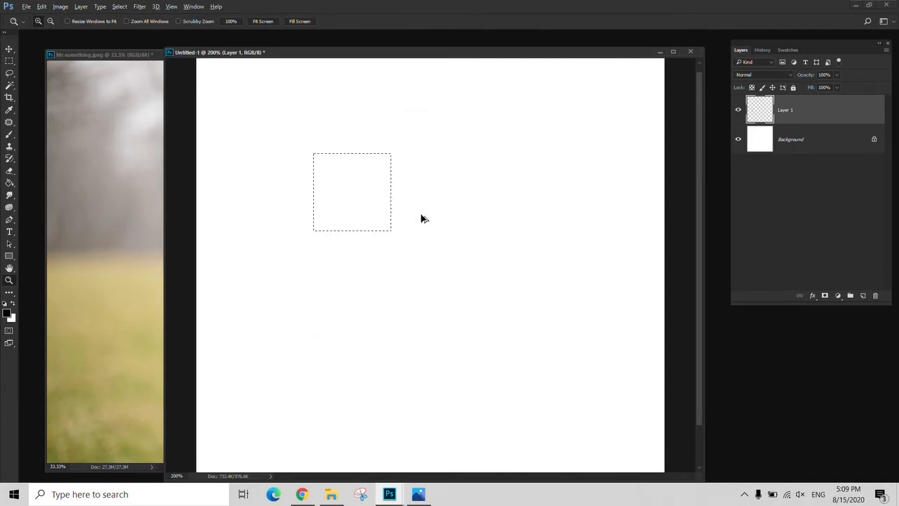
key("ctrl+z")
Draw a square marquee selection in the upper-left area of the blank canvas on Layer 1.
key("m")
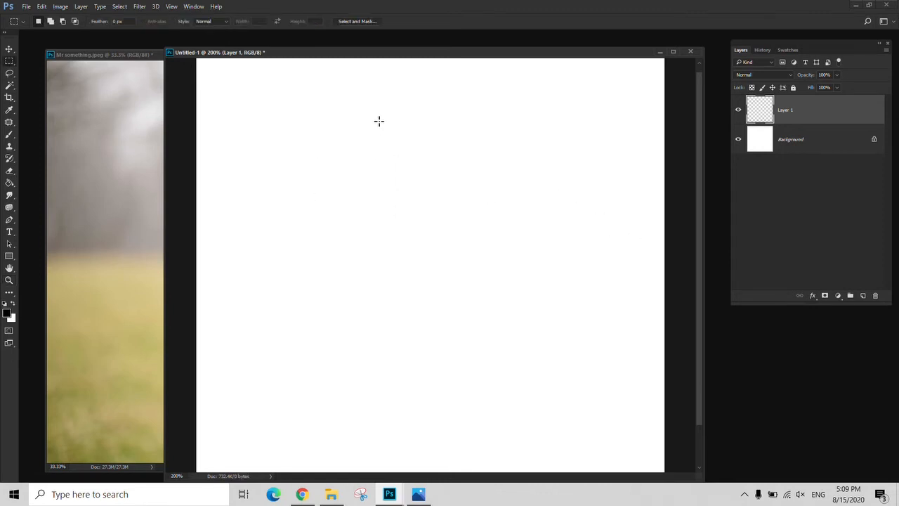
left_click(121, 7)
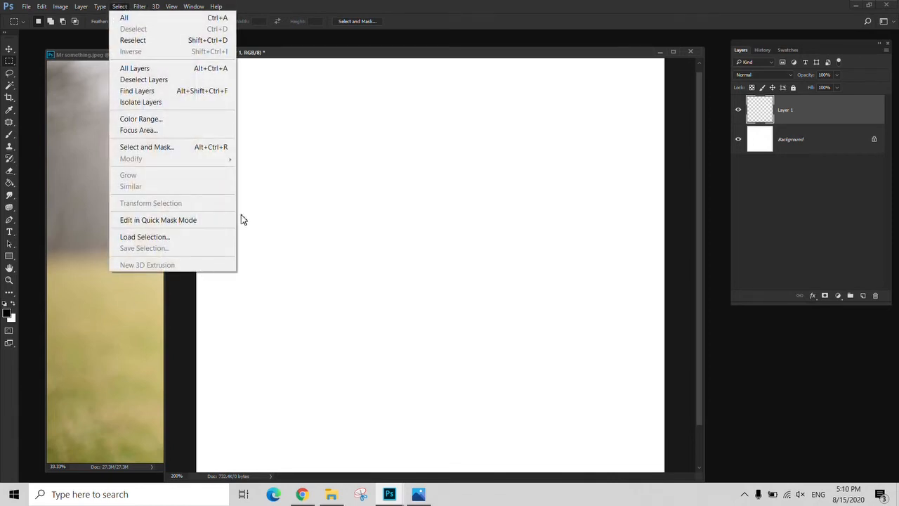
left_click(364, 185)
left_click_drag(252, 94, 383, 227)
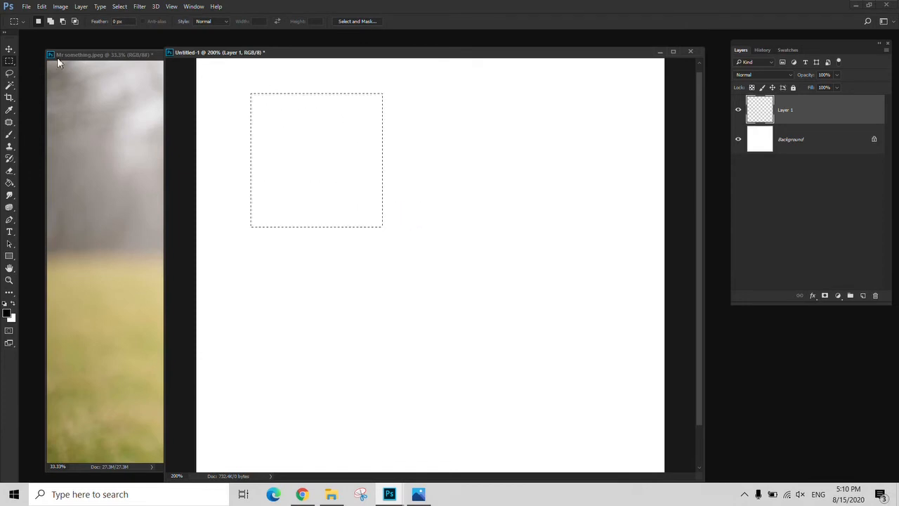
Convert the square selection into a border selection 20 pixels wide.
left_click(143, 7)
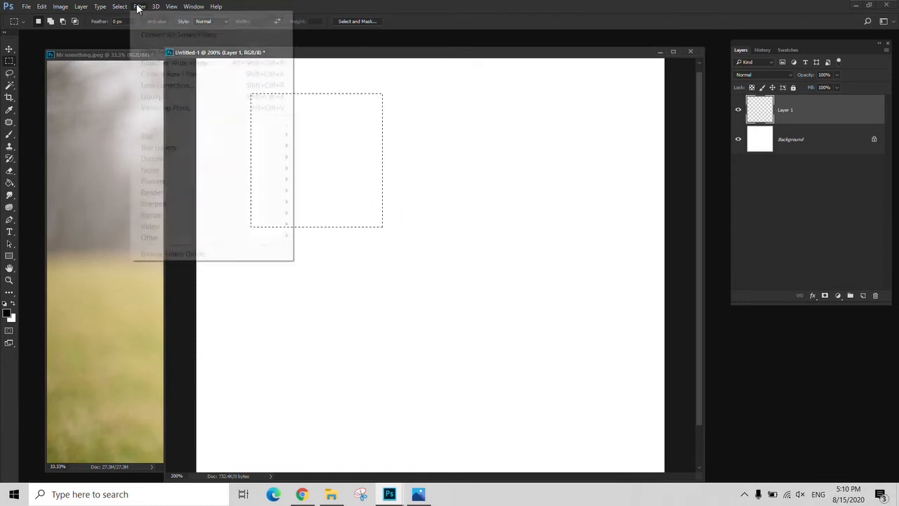
mouse_move(120, 8)
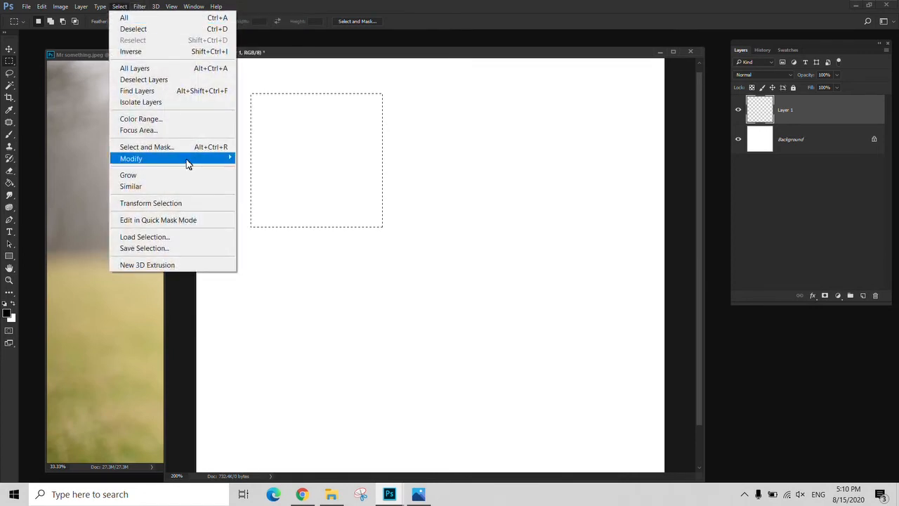
mouse_move(189, 159)
left_click(264, 161)
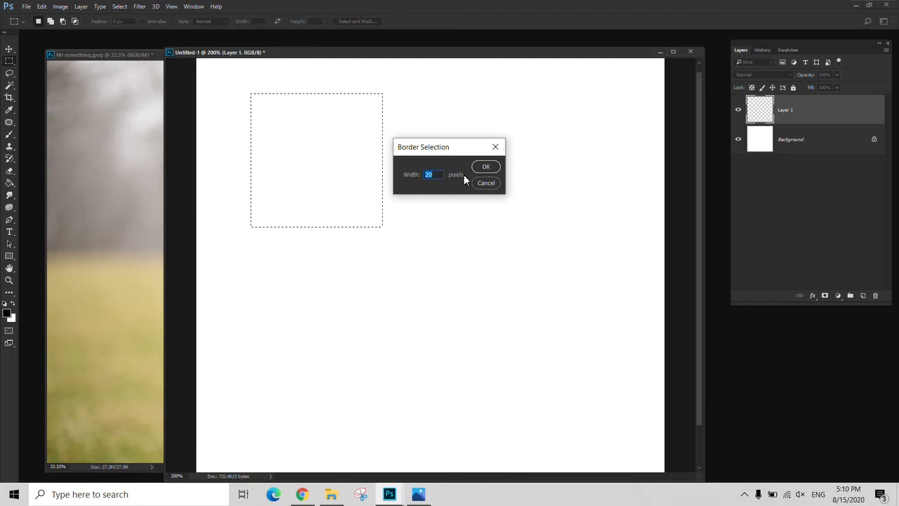
left_click(484, 167)
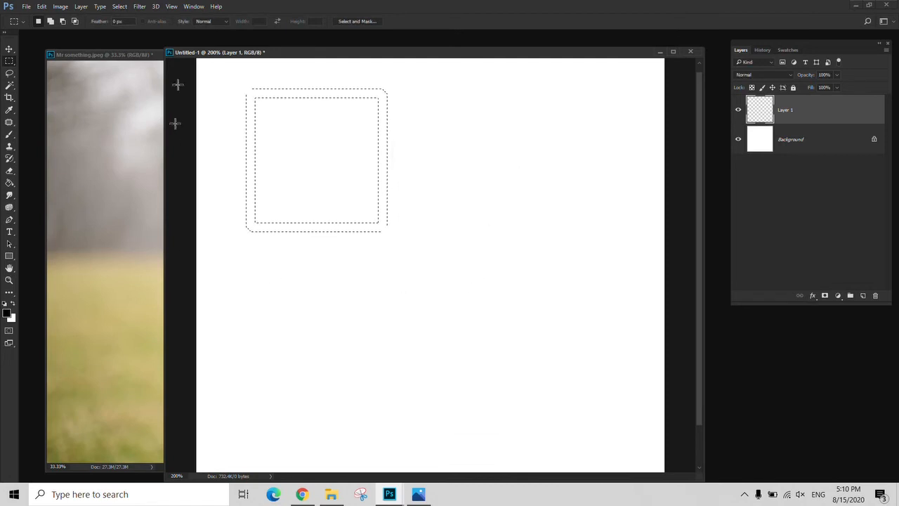
Fill the border selection with black in full-screen mode and deselect it.
key("f")
key("g")
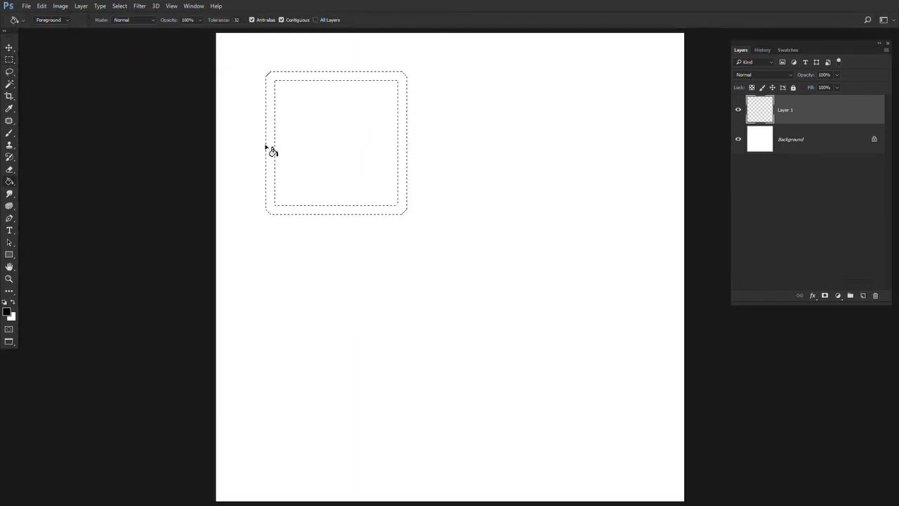
left_click(270, 154)
left_click_drag(337, 236, 329, 309)
key("ctrl+d")
Undo the black border fill and the border modification, back to the plain square selection.
key("m")
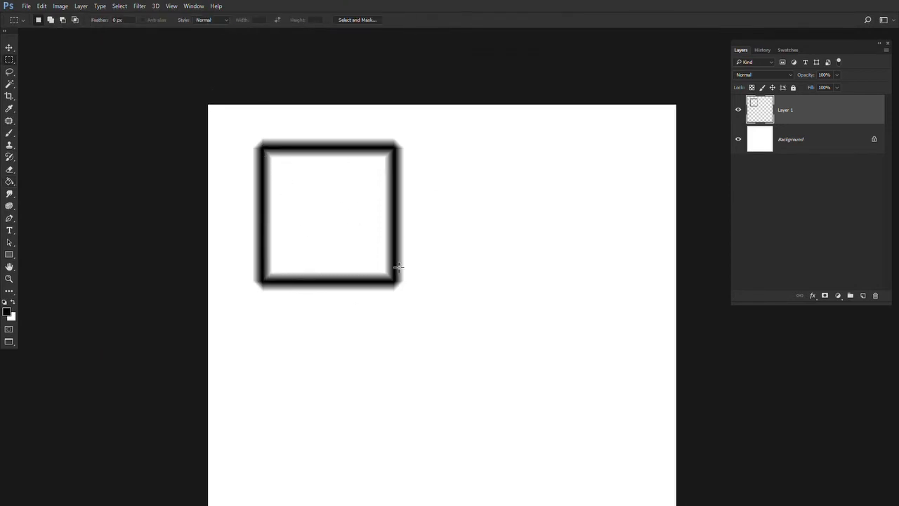
key("ctrl+shift+d")
key("Delete")
key("ctrl+alt+z")
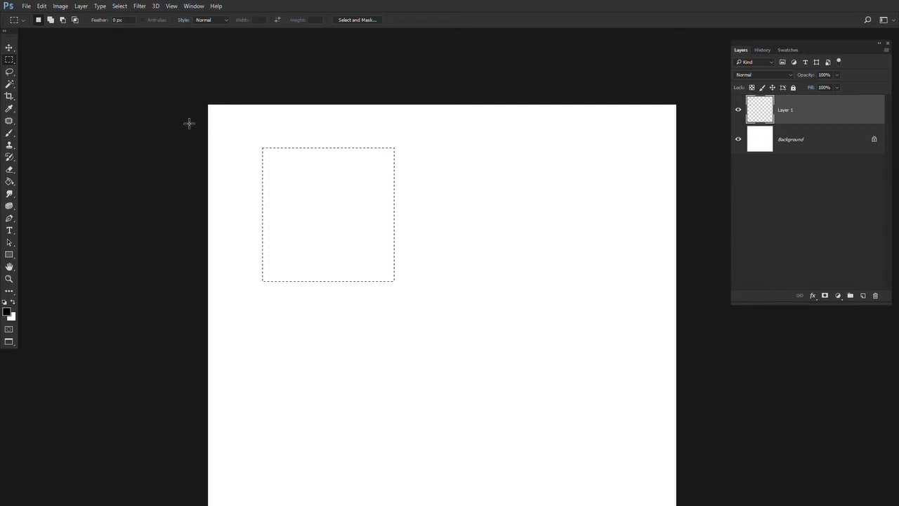
Smooth the square selection's corners with a sample radius of 20 pixels.
left_click(140, 7)
mouse_move(124, 8)
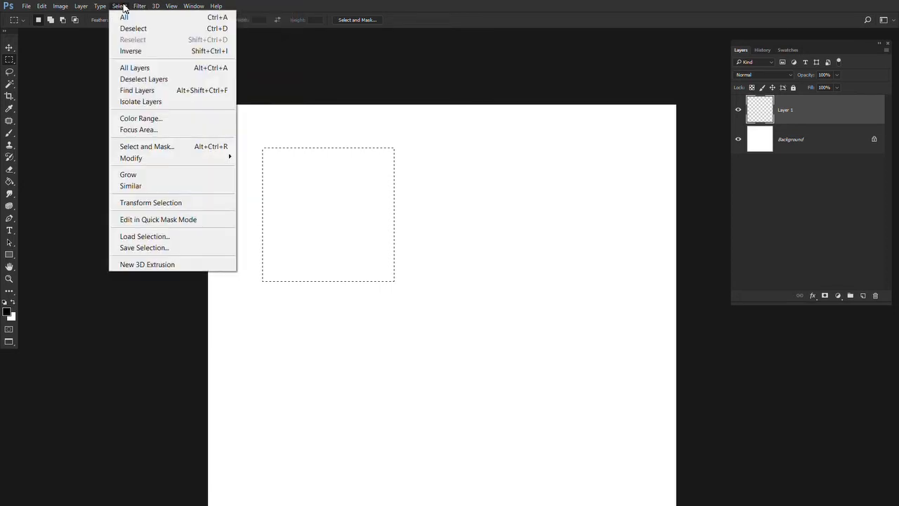
mouse_move(218, 159)
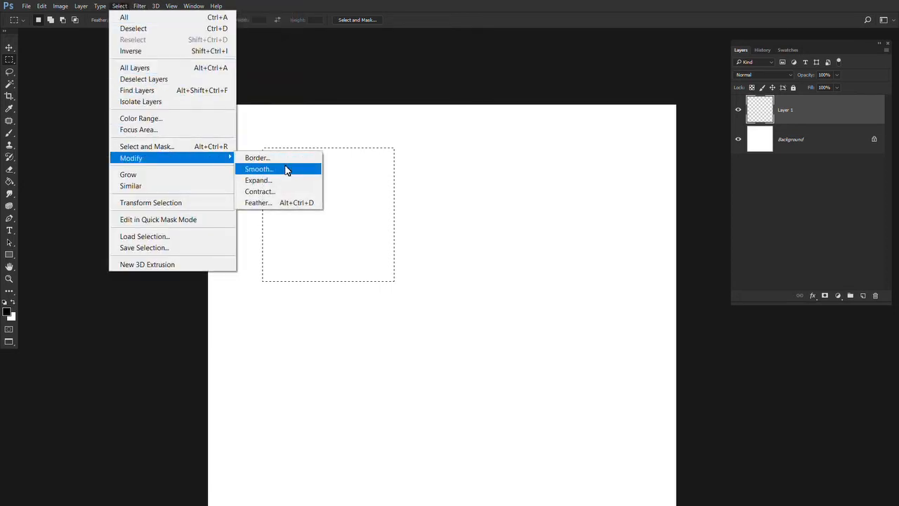
left_click(286, 168)
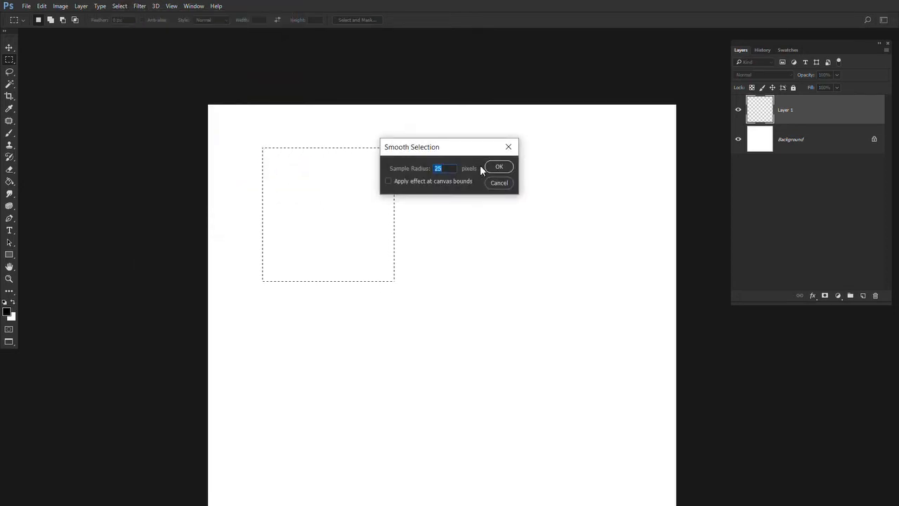
type("20")
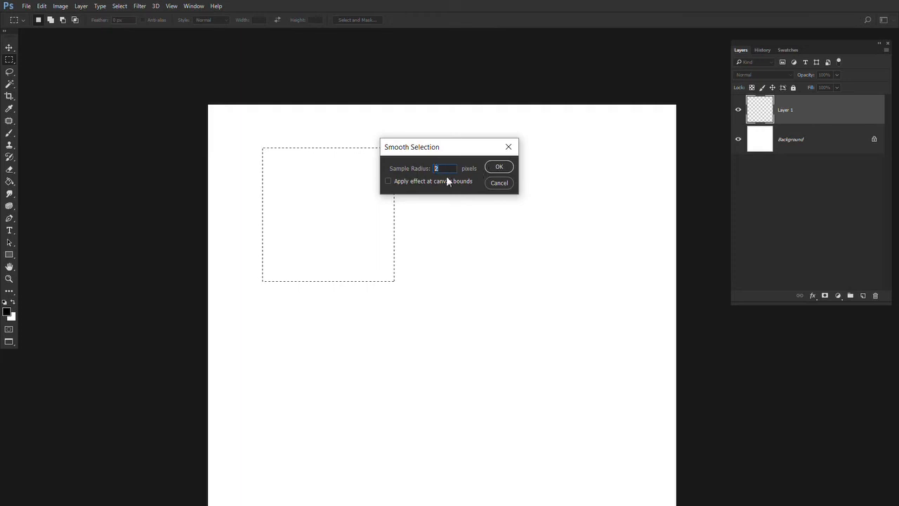
left_click(498, 167)
key("z")
left_click(332, 154)
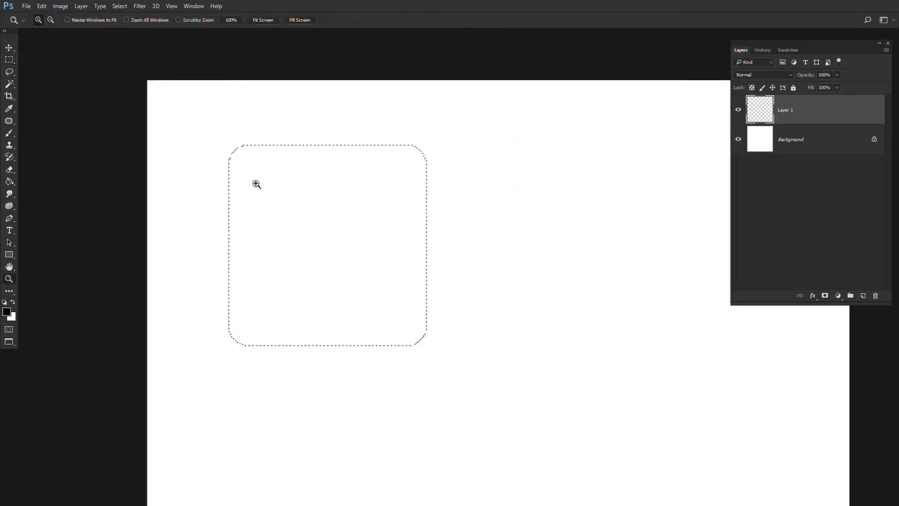
Fill the smoothed selection with black and deselect it.
key("m")
key("alt+BackSpace")
key("ctrl+d")
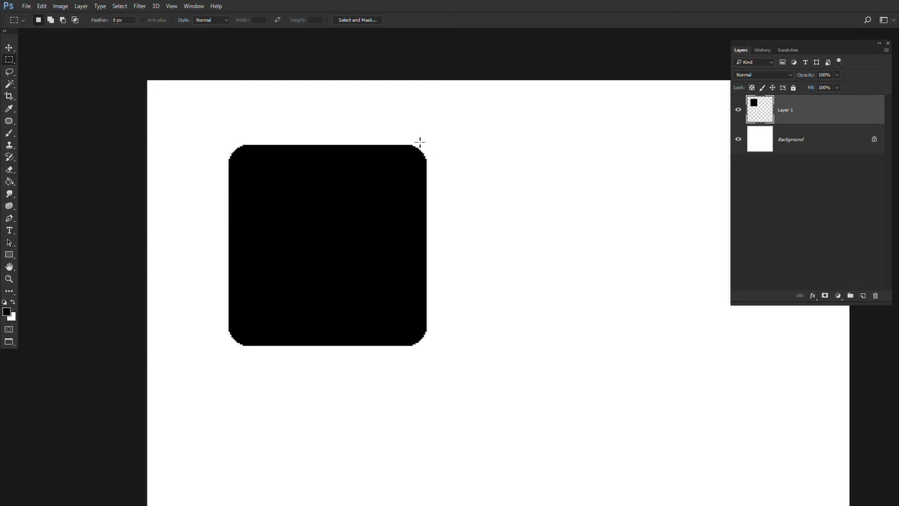
left_click_drag(455, 182, 365, 153)
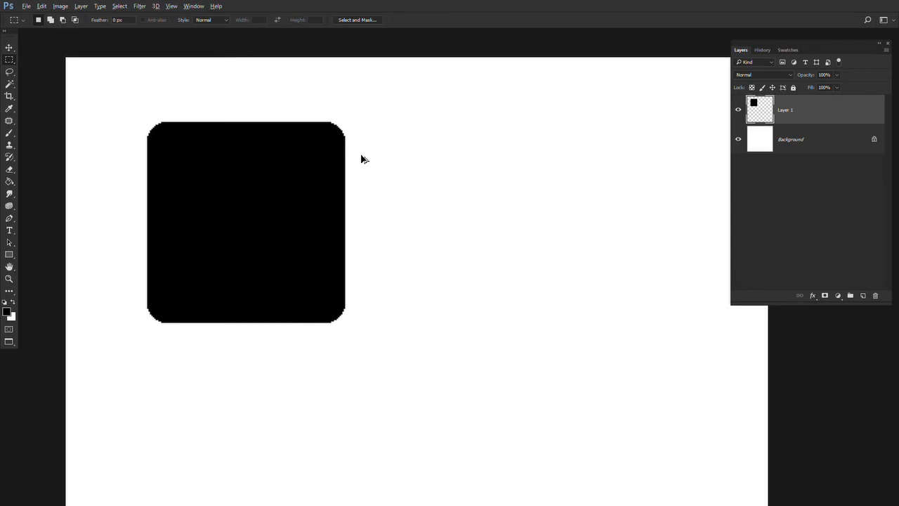
Undo the deselection, black fill and smoothing, back to the sharp-cornered square selection.
key("ctrl+alt+z")
key("ctrl+alt+z")
key("ctrl+alt+z")
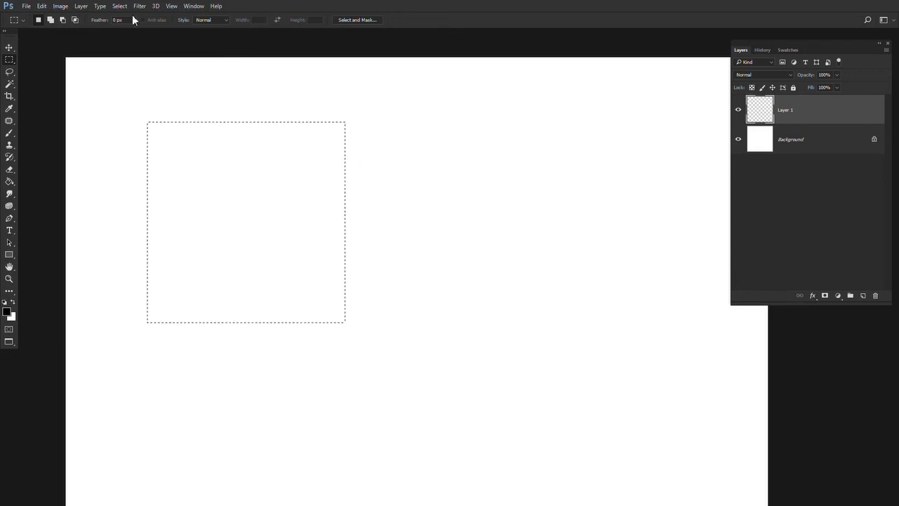
Expand the square selection by 10 pixels.
left_click(119, 6)
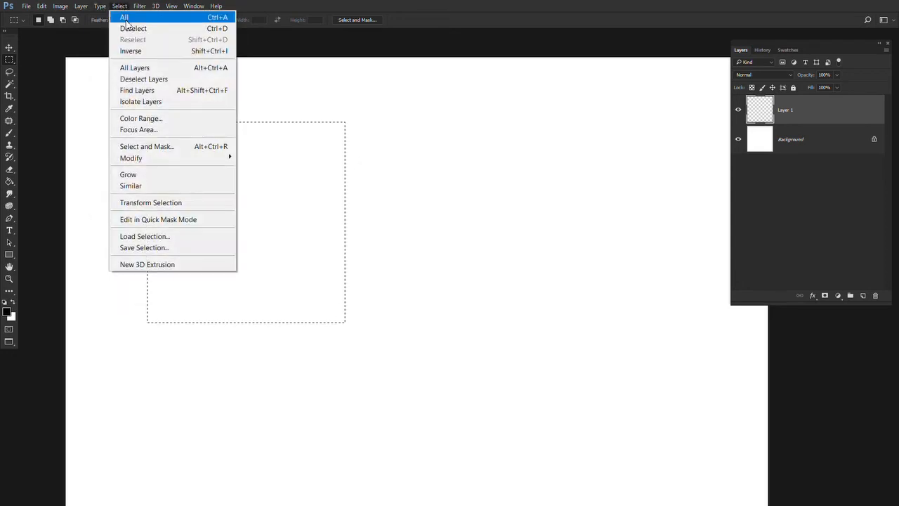
mouse_move(215, 157)
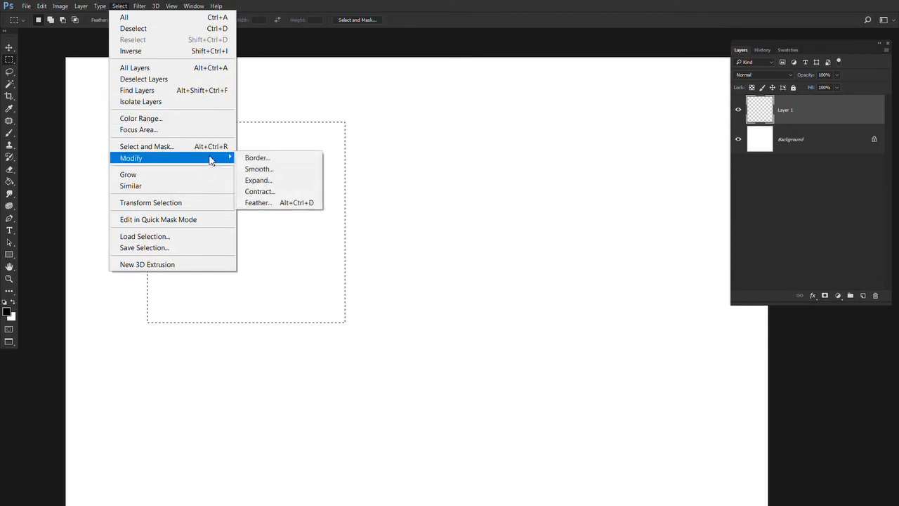
left_click(299, 186)
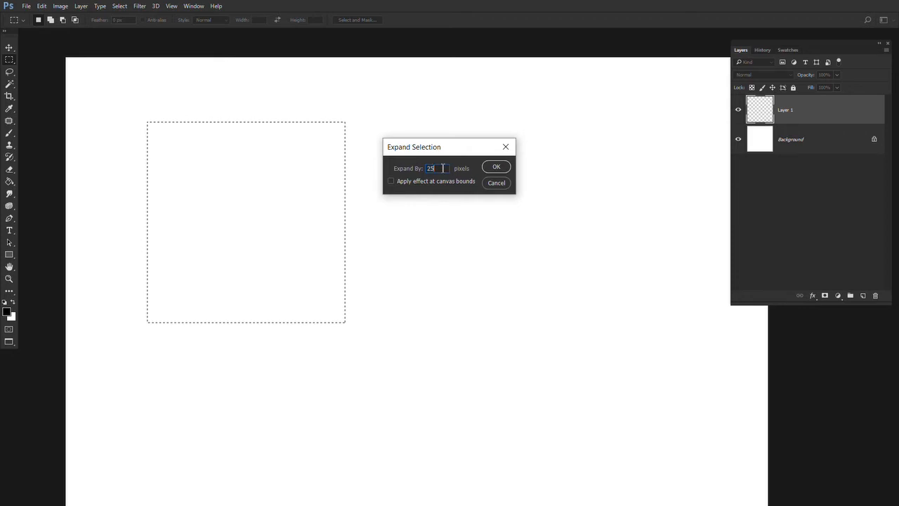
type("10")
key("Return")
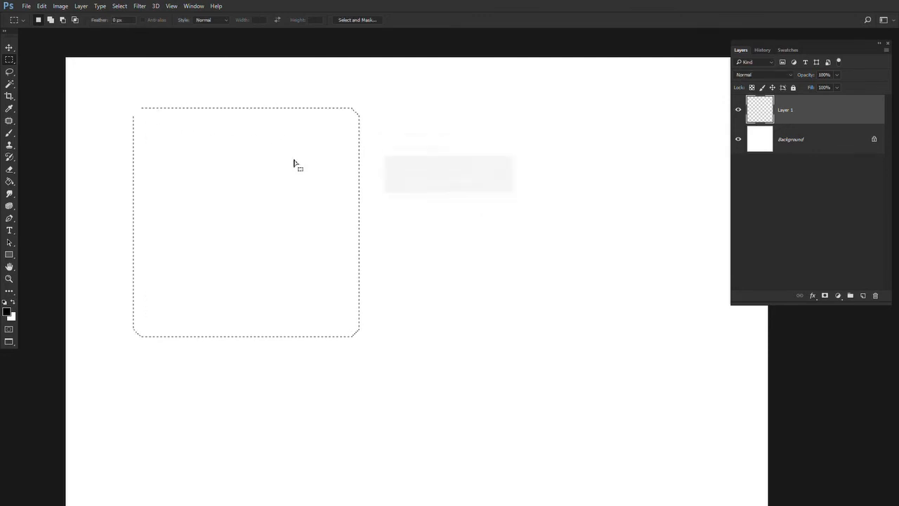
Fill the expanded selection with black, deselect it and inspect the cut corners up close.
key("g")
left_click(234, 207)
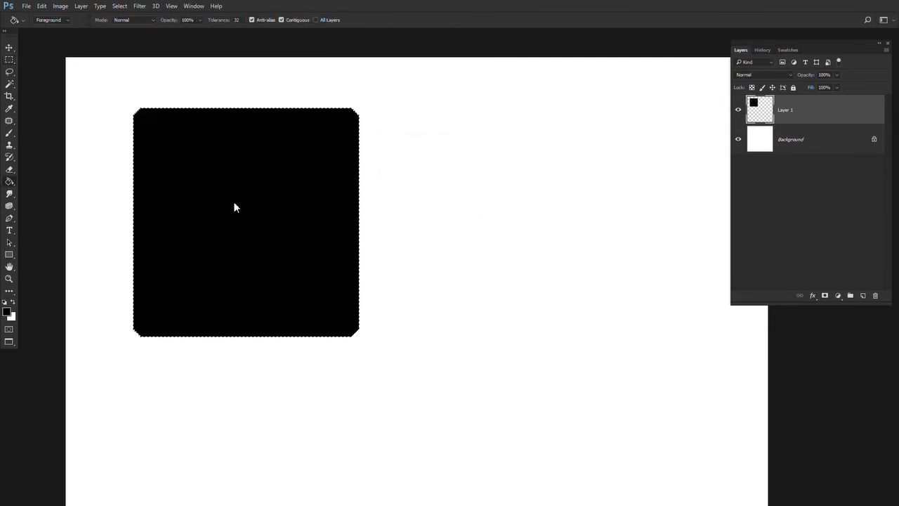
key("m")
key("ctrl+d")
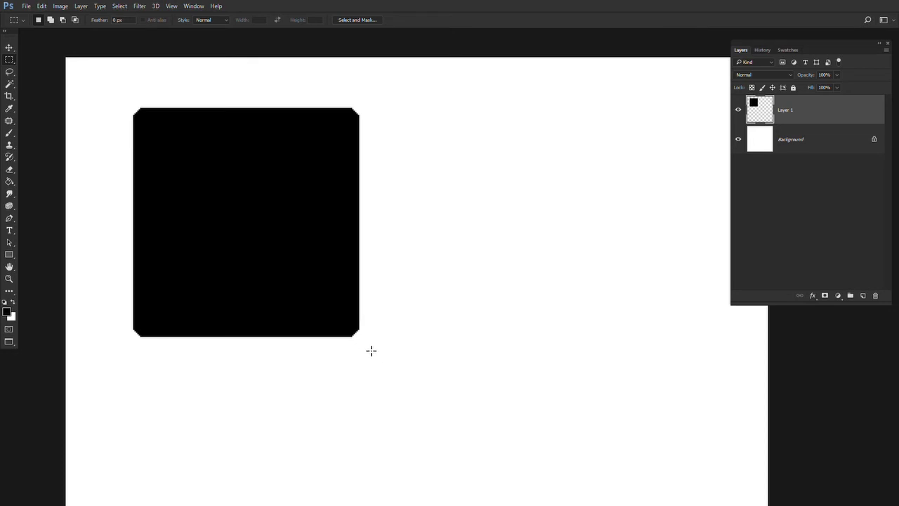
key("z")
left_click(136, 340)
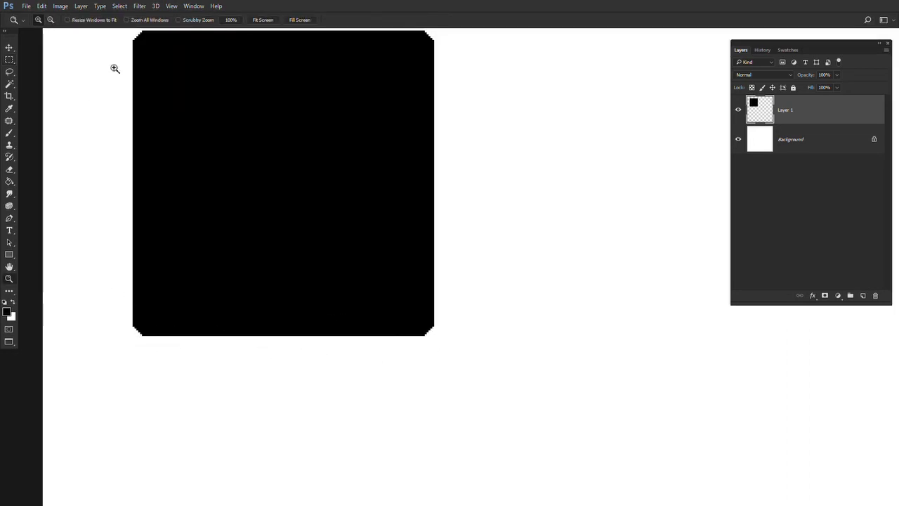
left_click_drag(132, 68, 139, 113)
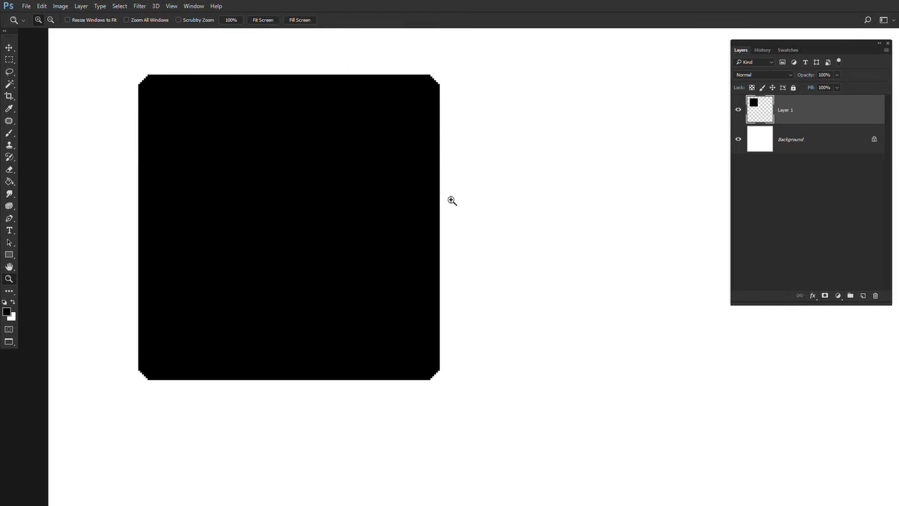
Undo the deselection, black fill and expansion, back to the original square selection.
key("ctrl+alt+z")
key("ctrl+alt+z")
key("ctrl+alt+z")
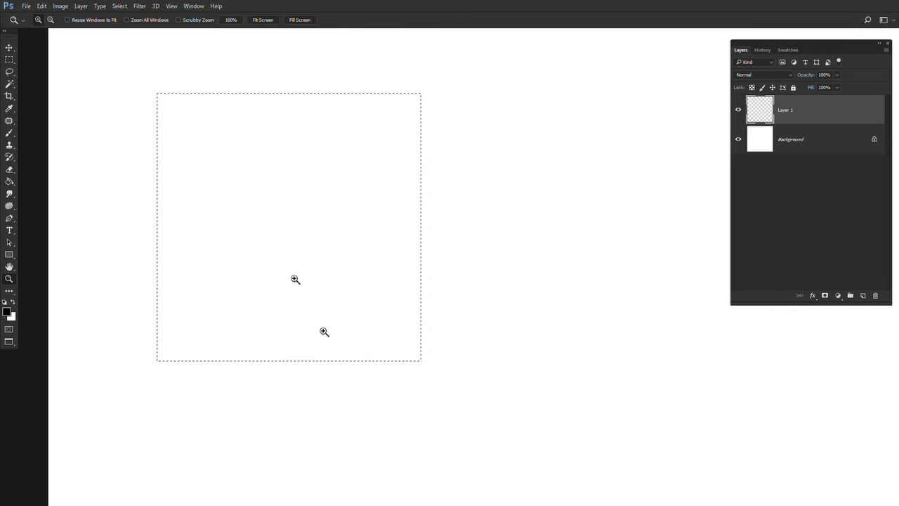
Shrink the square selection with the Contract modification.
left_click(139, 6)
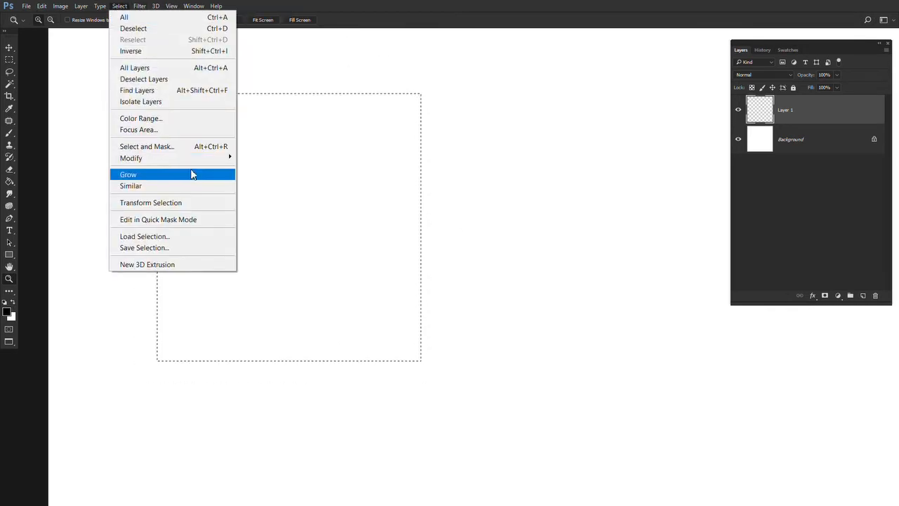
mouse_move(196, 162)
left_click(260, 194)
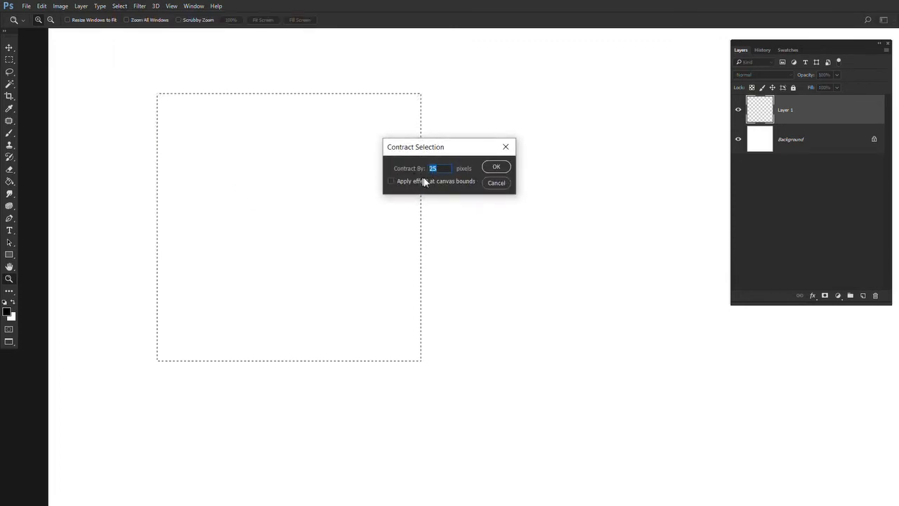
key("Return")
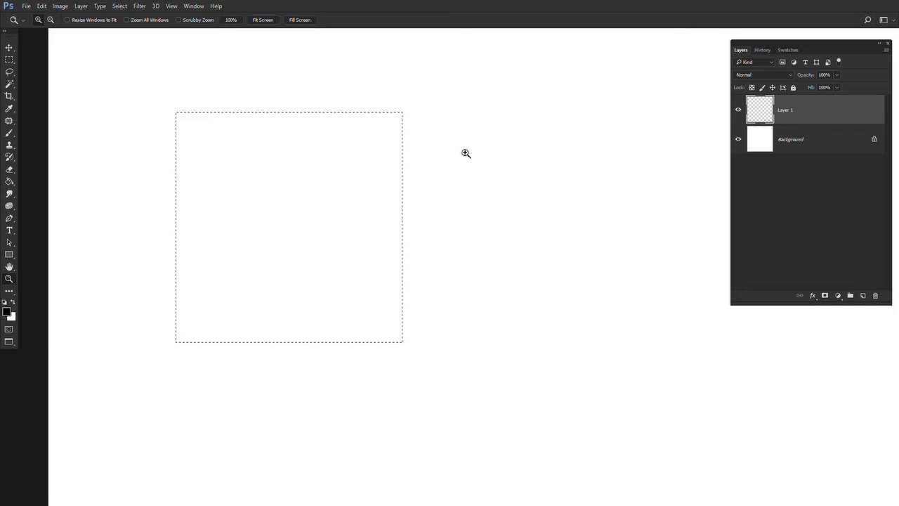
Fill the contracted selection with black, and undo that fill.
key("g")
left_click(327, 215)
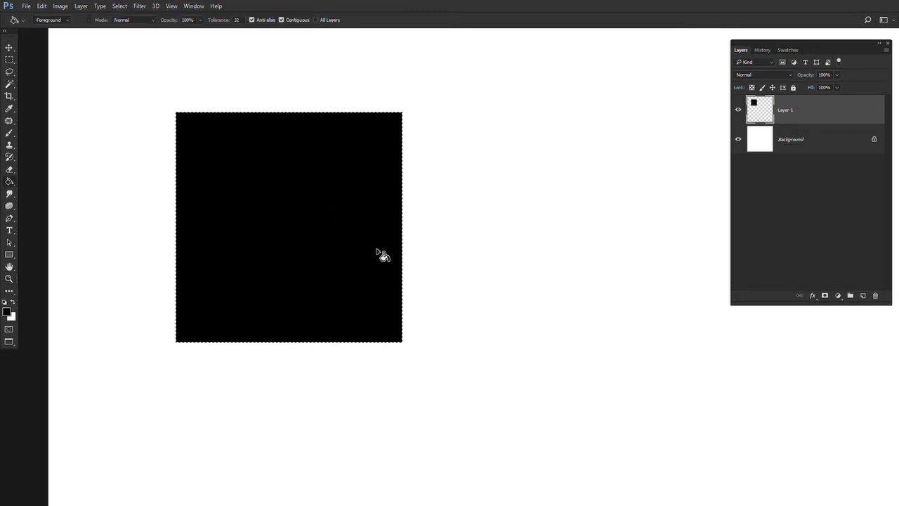
key("ctrl+z")
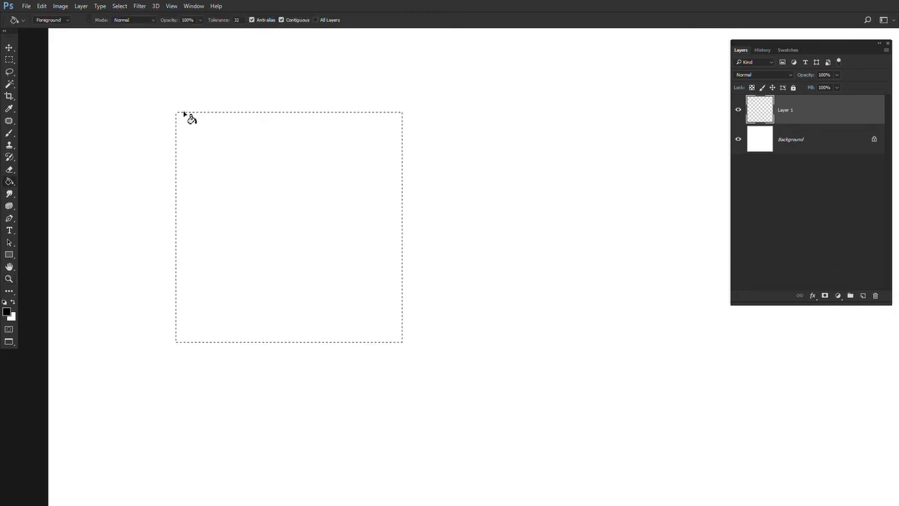
Drop the contracted selection and draw a new, larger square marquee selection on the canvas.
key("m")
left_click(189, 84)
left_click(132, 6)
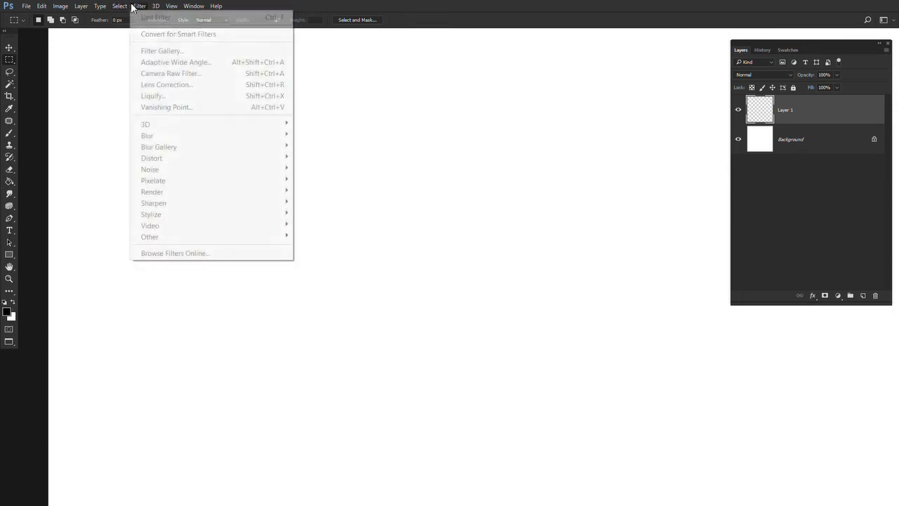
left_click(386, 156)
left_click_drag(260, 94, 542, 397)
Feather the new square selection with a radius of 75 pixels.
left_click(119, 7)
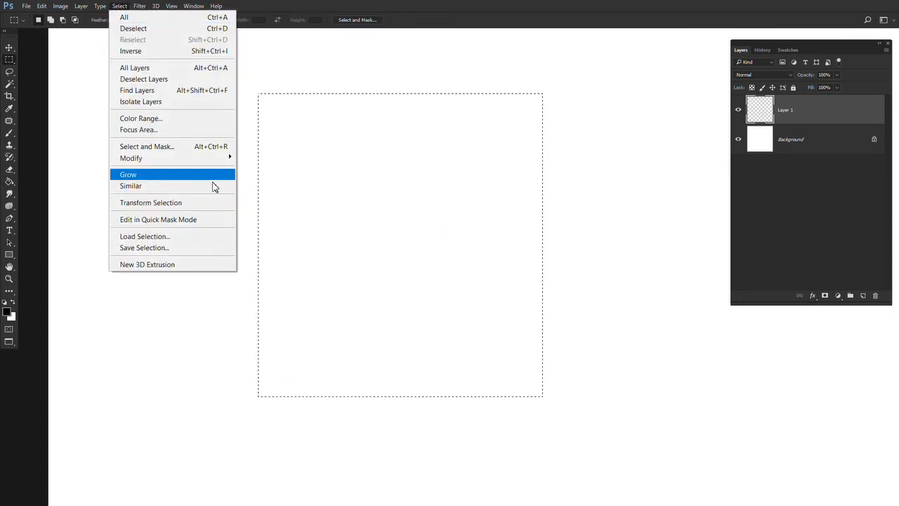
mouse_move(211, 163)
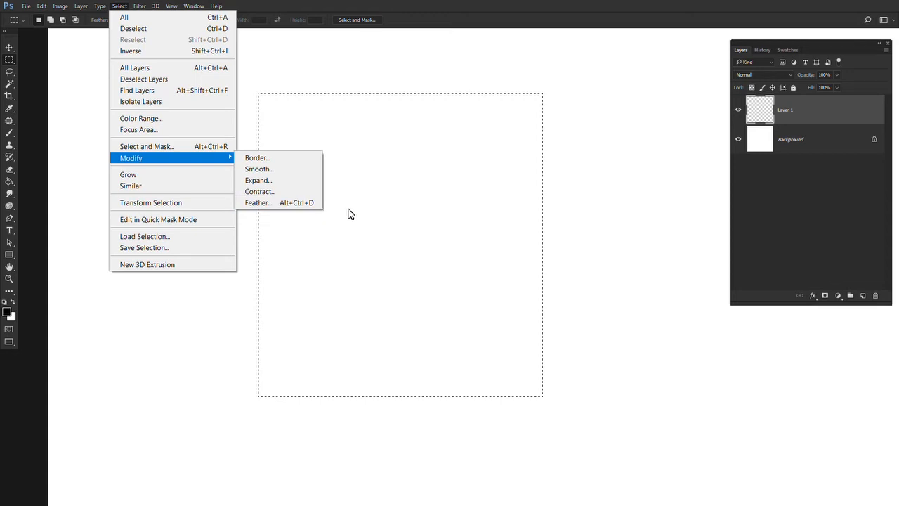
left_click(267, 202)
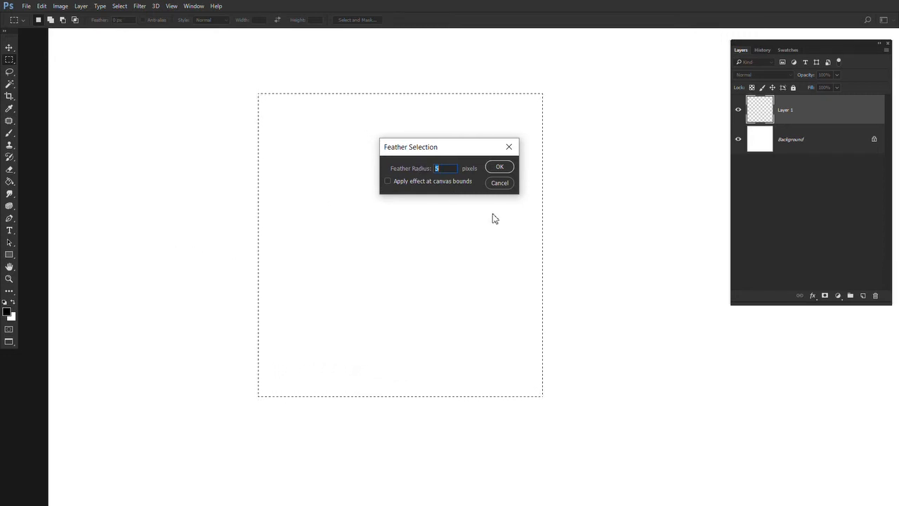
type("50")
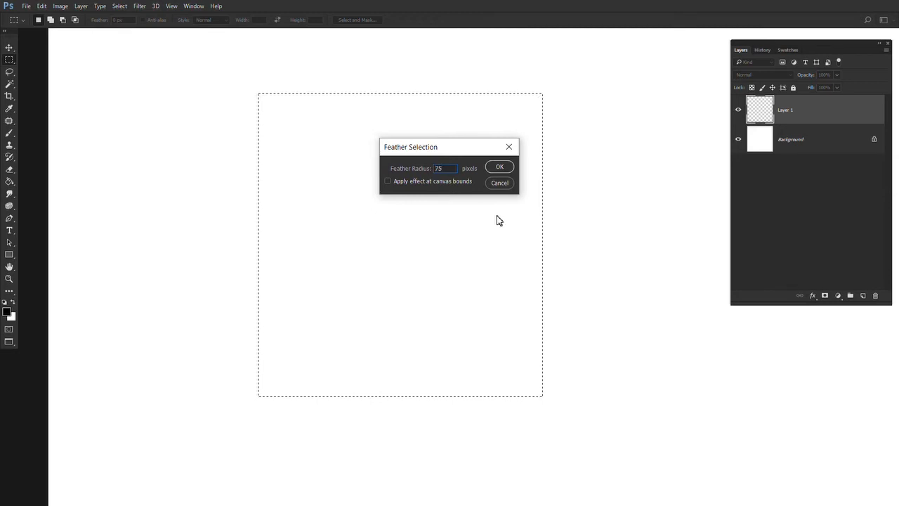
key("Return")
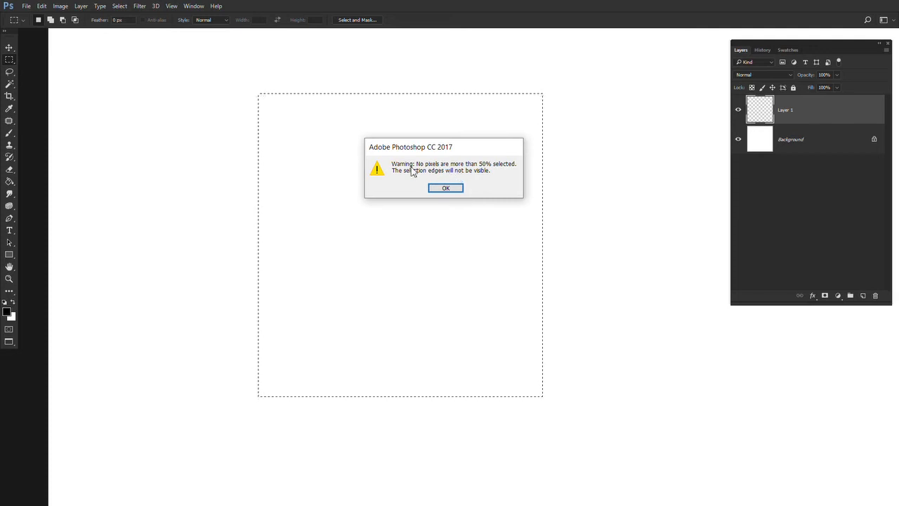
left_click(444, 190)
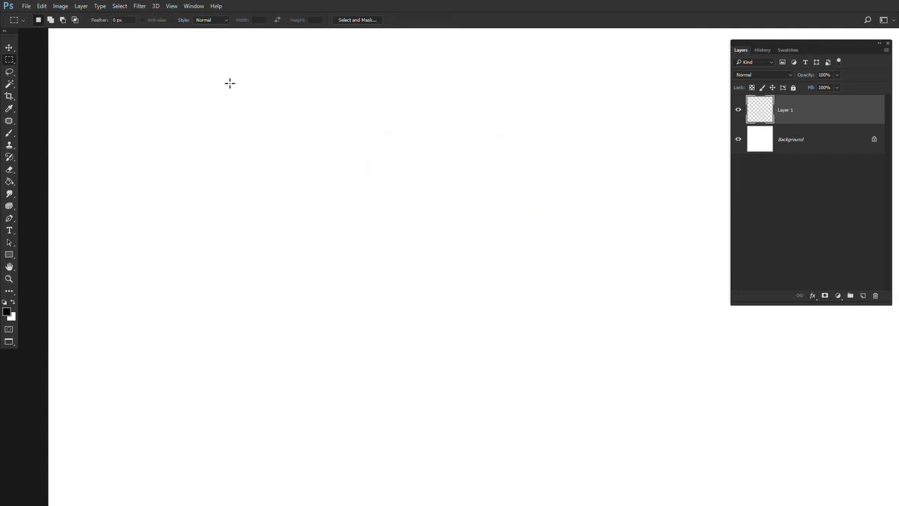
Draw an even larger square marquee selection in the same area and feather it.
left_click_drag(230, 83, 553, 397)
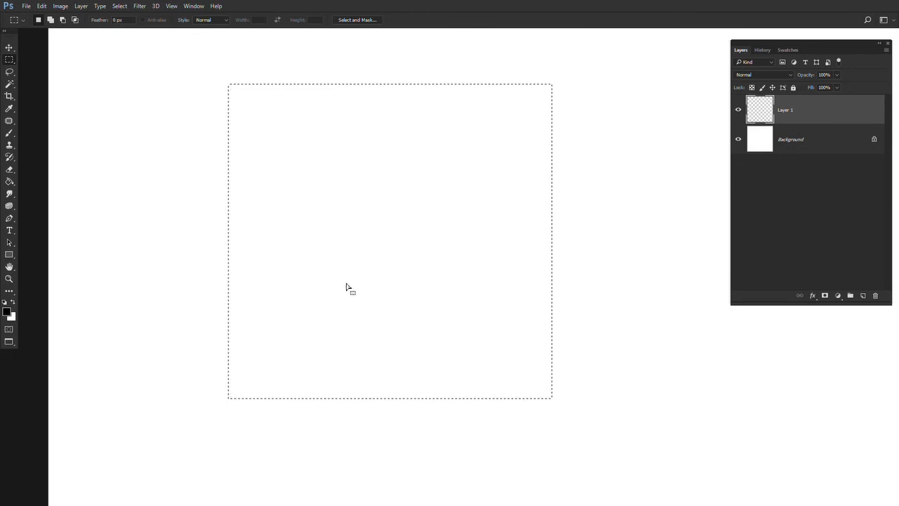
key("shift+F6")
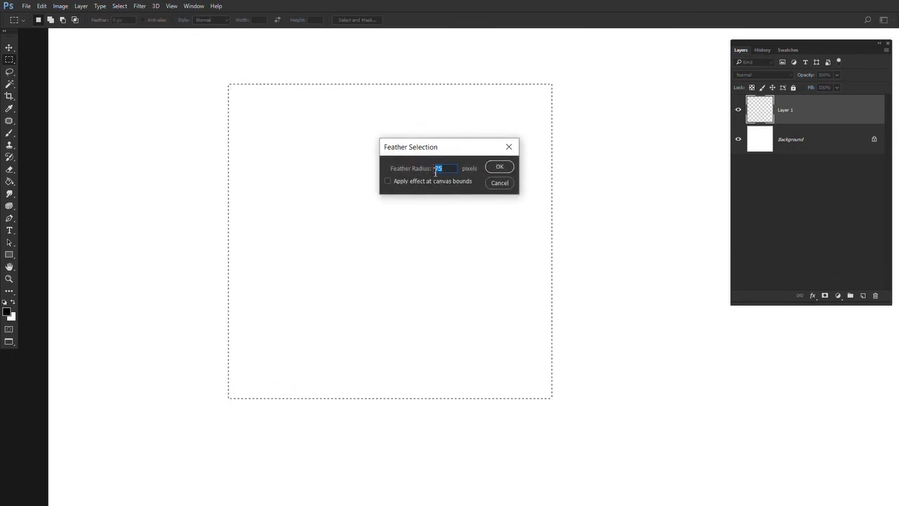
left_click(508, 147)
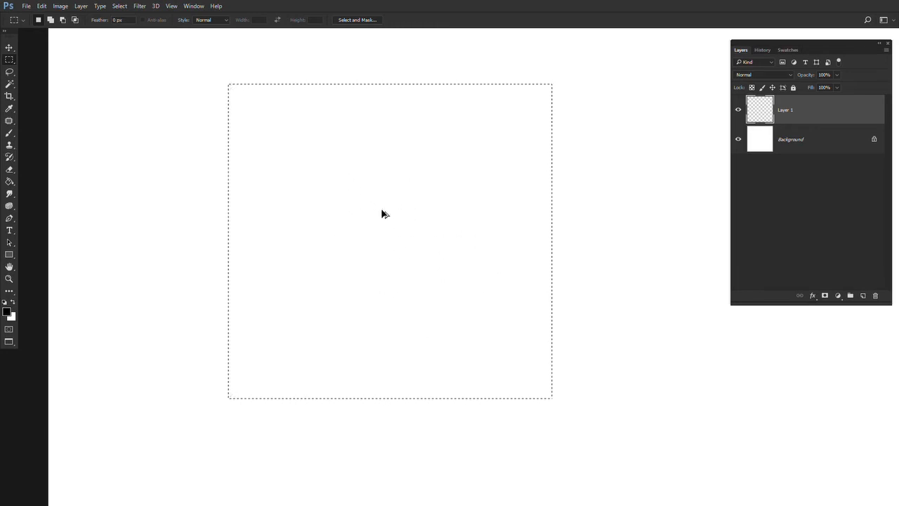
key("shift+F6")
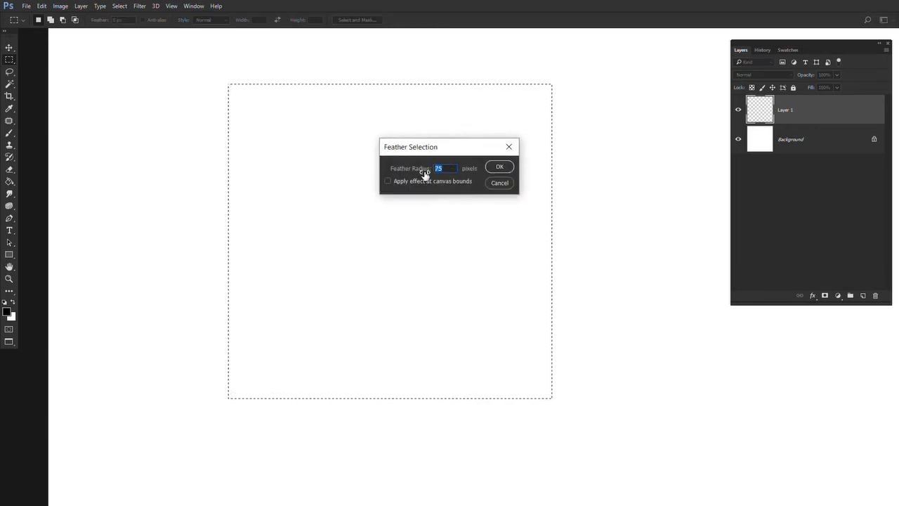
type("80")
key("Return")
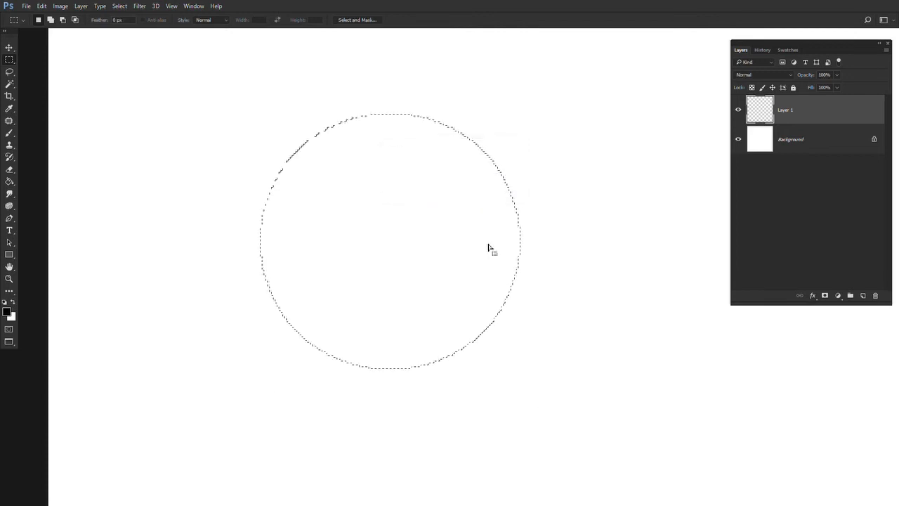
Fill the feathered selection with black and deselect it.
key("g")
left_click(429, 302)
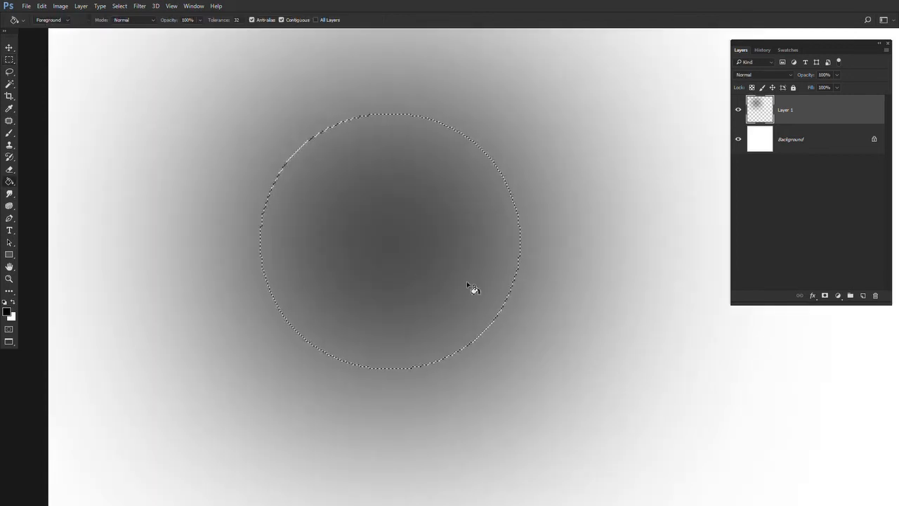
key("m")
key("ctrl+d")
Examine the soft edges of the feathered black fill, both across the whole canvas and up close.
key("z")
left_click(461, 281, "alt")
left_click(461, 281, "alt")
left_click(460, 281, "alt")
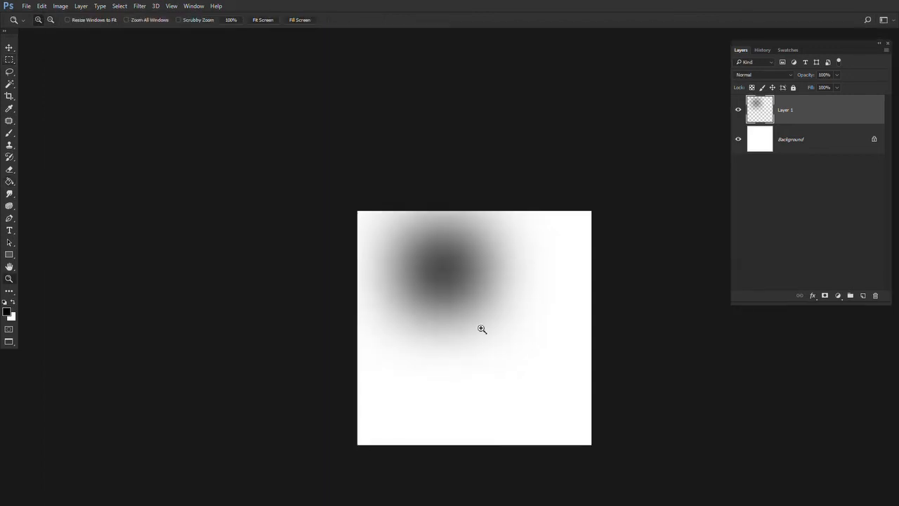
left_click(448, 261)
left_click(449, 260)
left_click(448, 260)
left_click(475, 371)
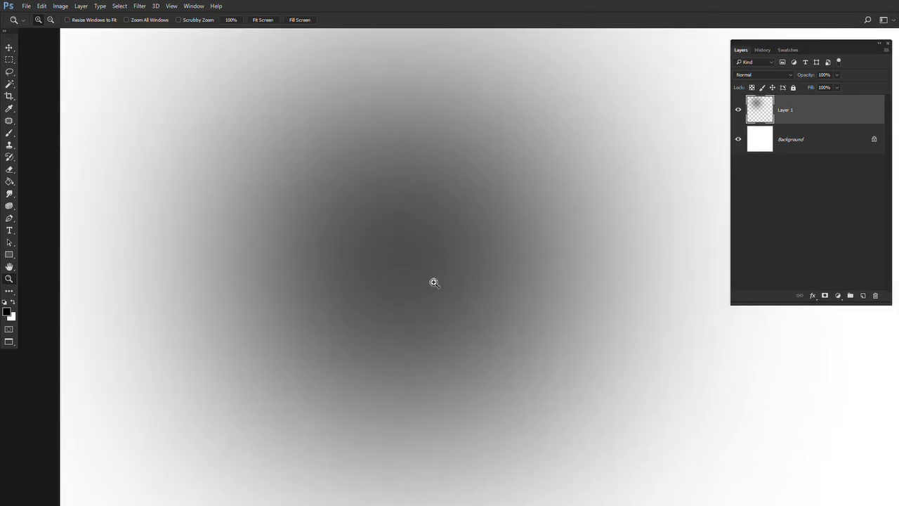
left_click(434, 282, "alt")
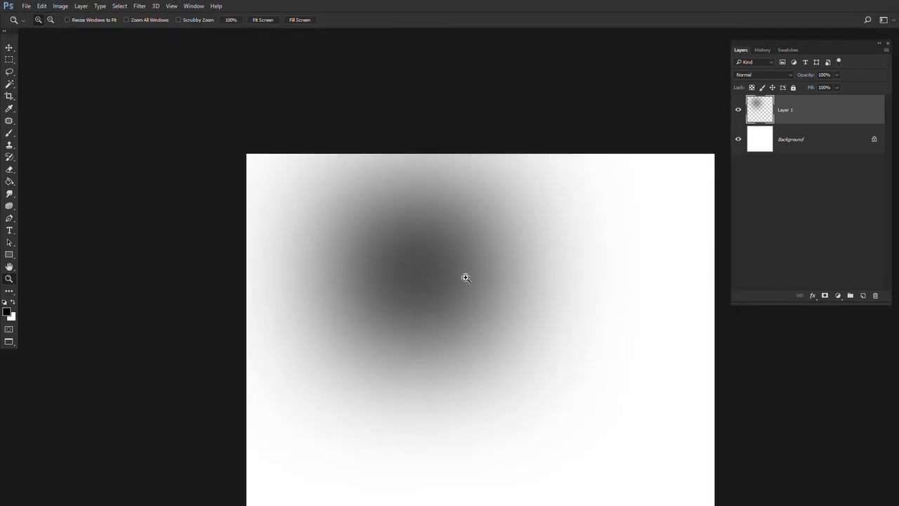
left_click_drag(369, 242, 315, 158)
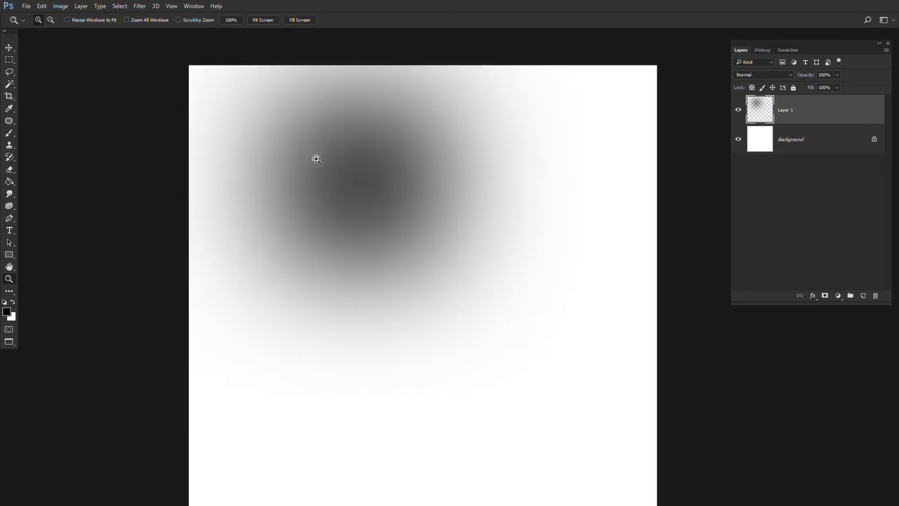
Undo the deselection and black fill, and feather the rounded selection again with a radius of 70 pixels.
key("ctrl+alt+z")
key("ctrl+alt+z")
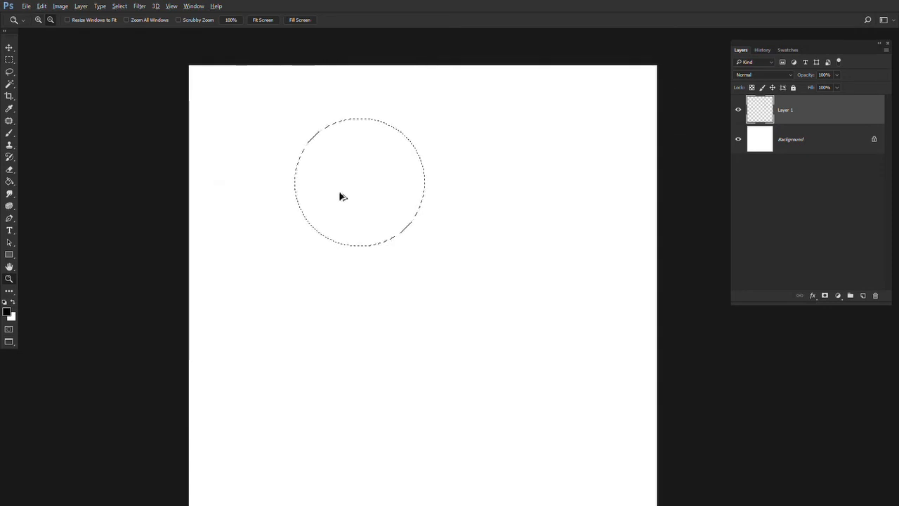
key("shift+F6")
type("150")
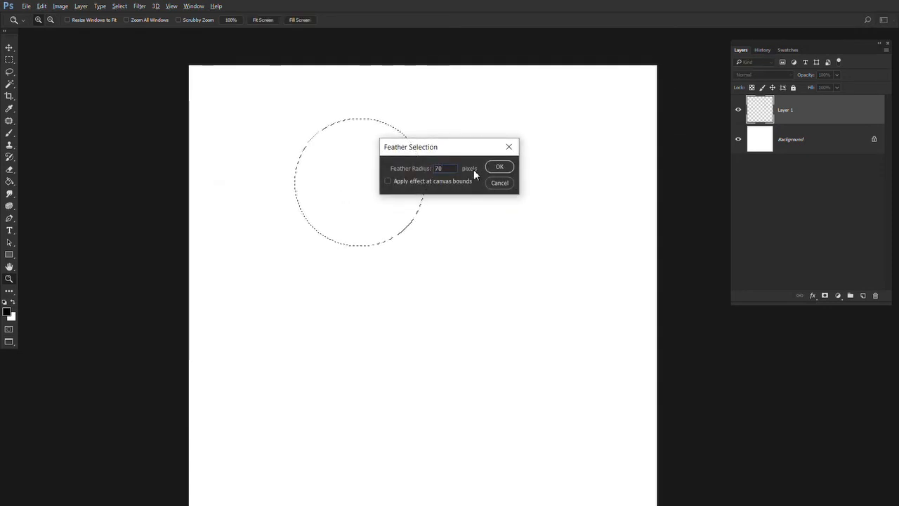
key("Return")
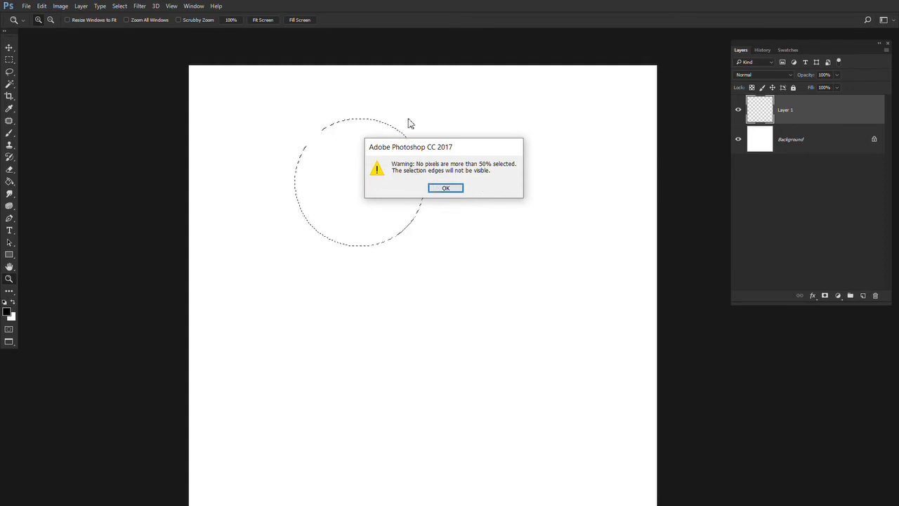
left_click(446, 188)
left_click(492, 273)
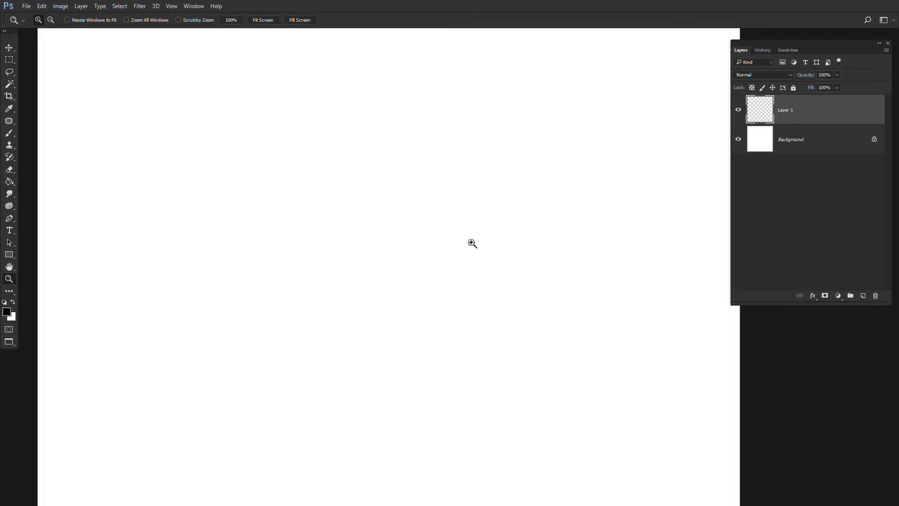
Draw a square marquee selection covering most of the canvas and feather it.
right_click(471, 243)
left_click(493, 249)
key("m")
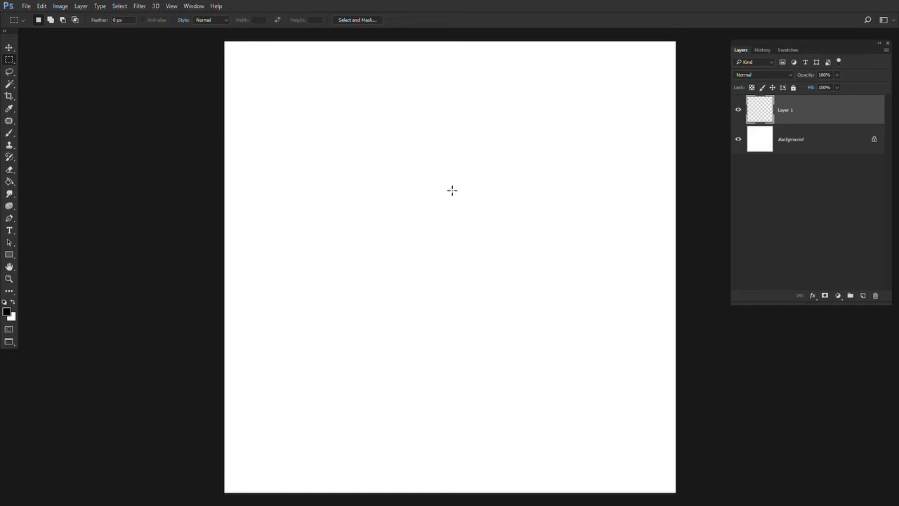
key("z")
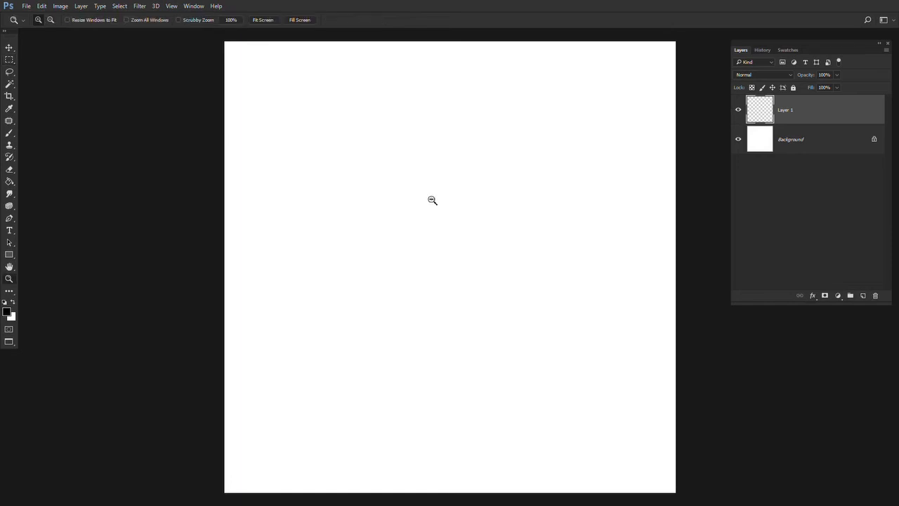
left_click(431, 199, "alt")
left_click_drag(502, 159, 367, 292)
key("shift+F6")
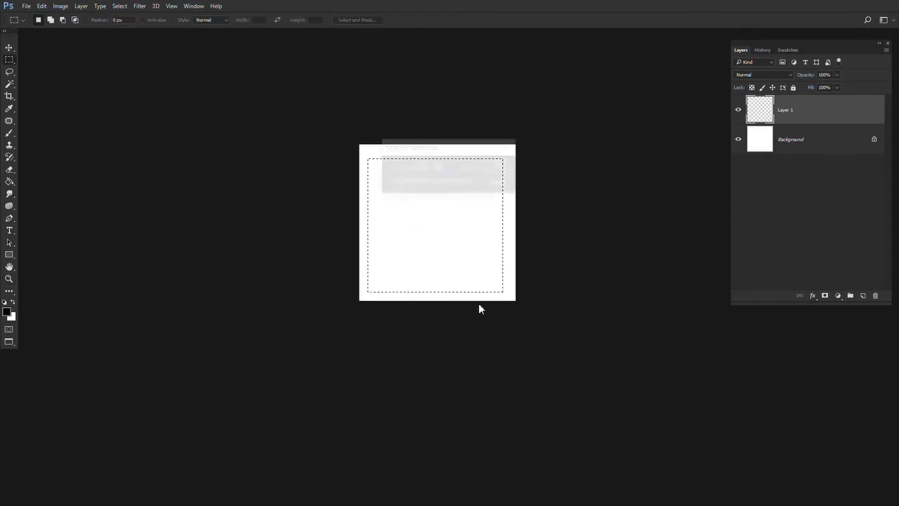
key("Return")
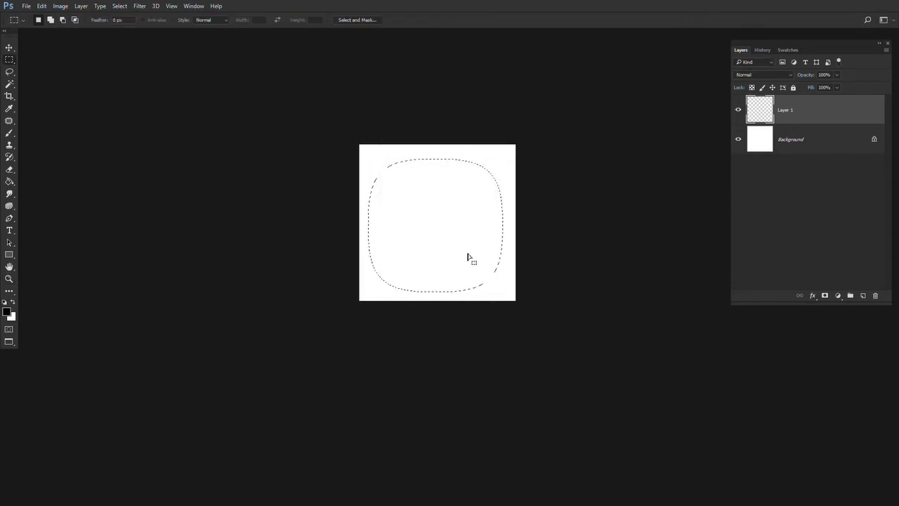
Fill the large feathered selection with black using the Paint Bucket and deselect it.
key("g")
left_click(435, 229)
key("ctrl+d")
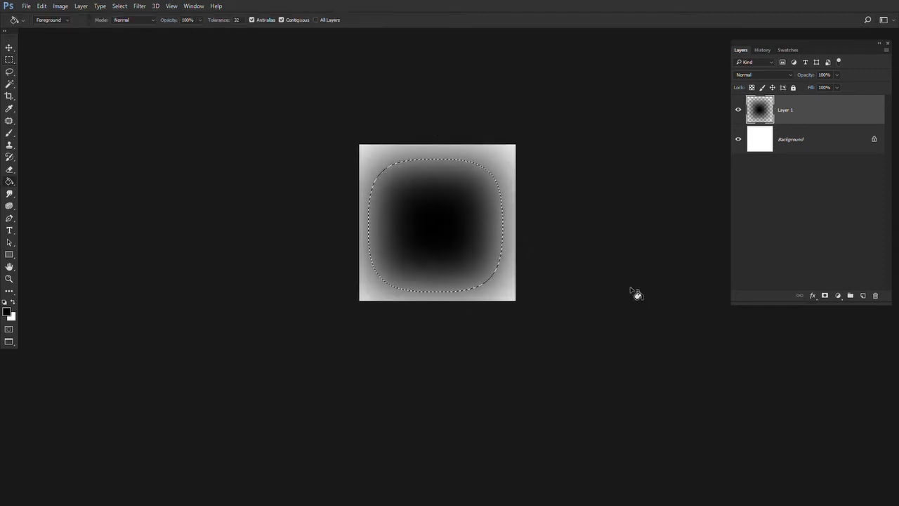
Undo the black fill made in the feathered selection.
key("m")
key("ctrl+alt+z")
key("ctrl+alt+z")
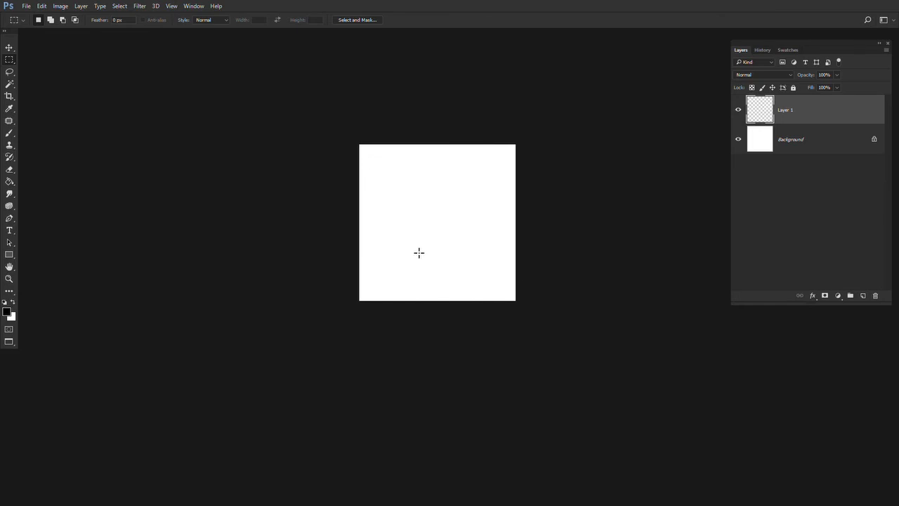
Leave full screen mode and close the Untitled-1 document without saving it.
key("f")
key("f")
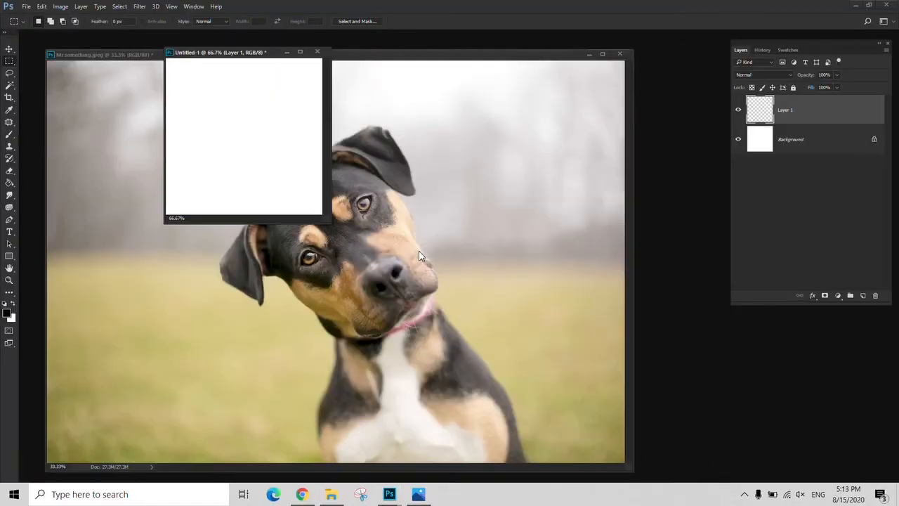
left_click(316, 53)
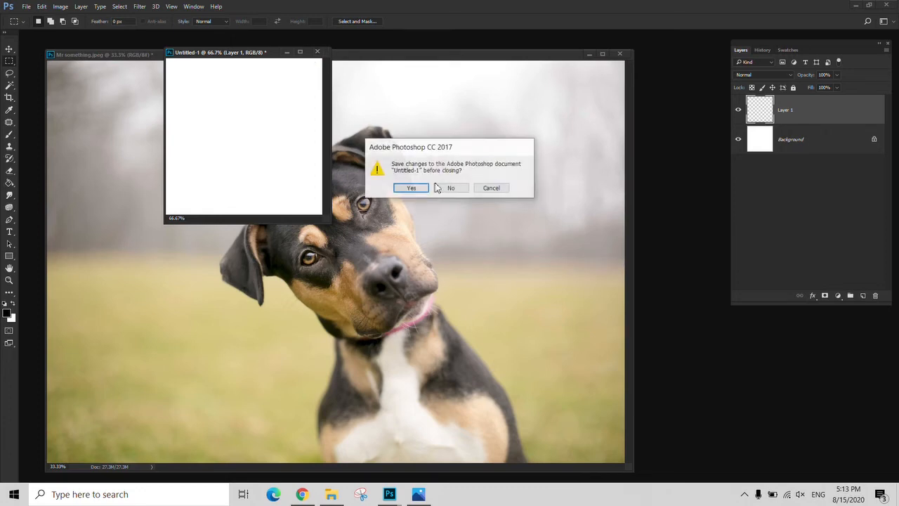
left_click(456, 186)
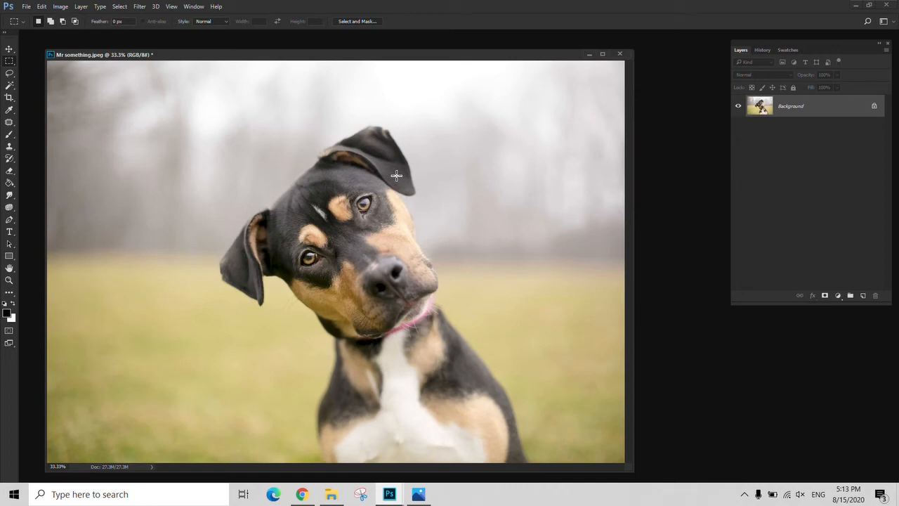
Check the Lesson 3 topic list in Photos and return to the Mr something.jpeg document in Photoshop.
left_click(418, 494)
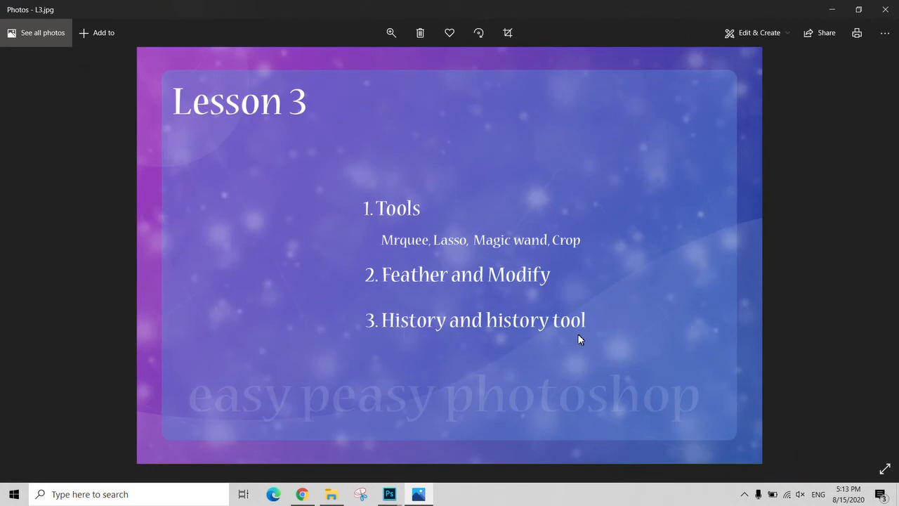
mouse_move(390, 493)
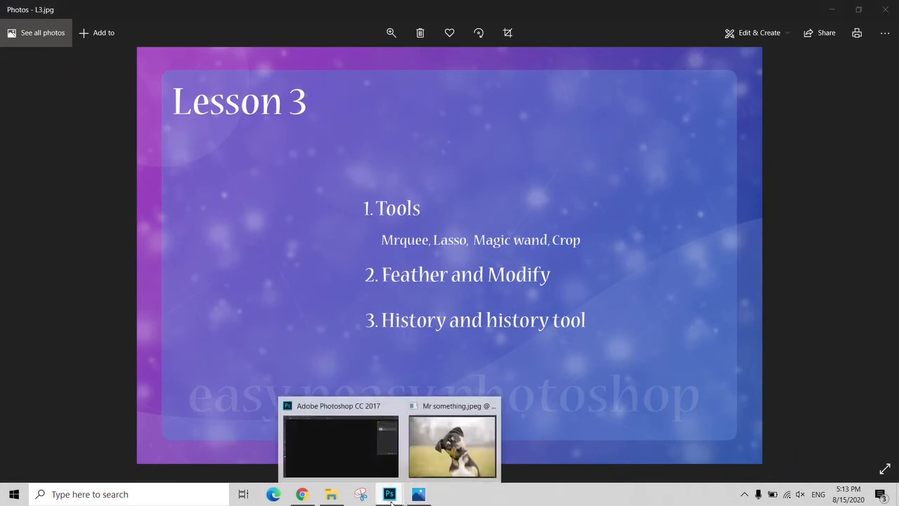
left_click(463, 439)
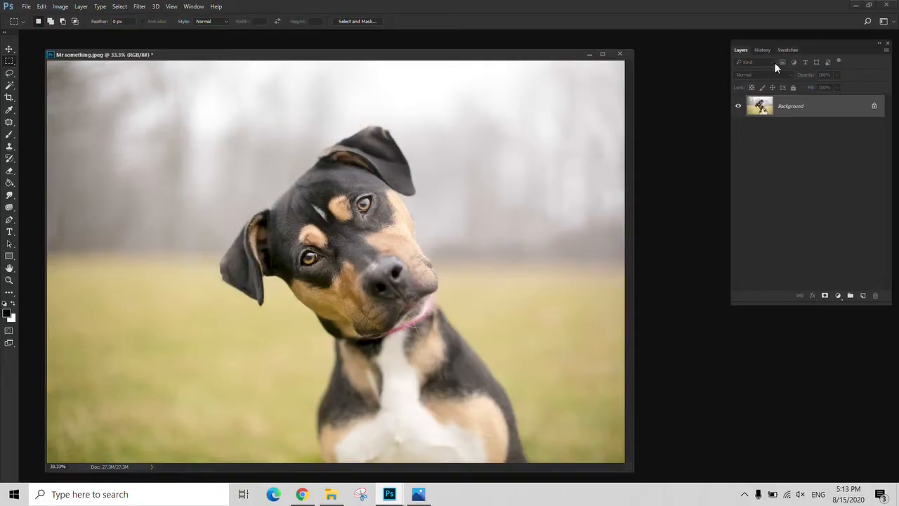
Revert the dog photo to its original snapshot in the History panel and shift its document window slightly.
left_click(760, 52)
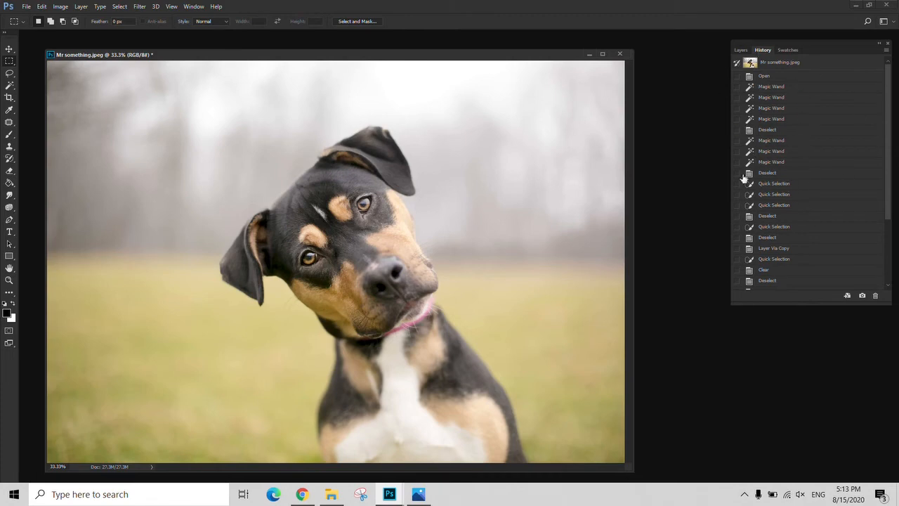
left_click(780, 62)
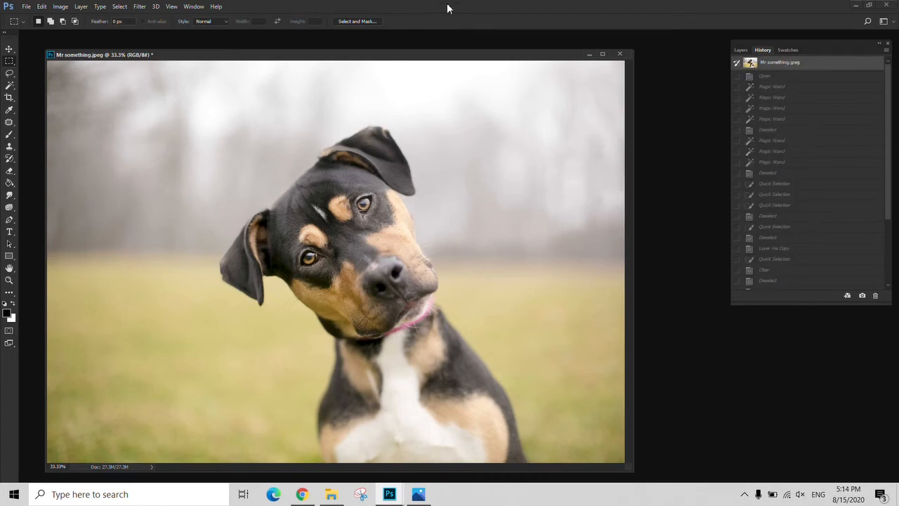
left_click_drag(403, 60, 420, 53)
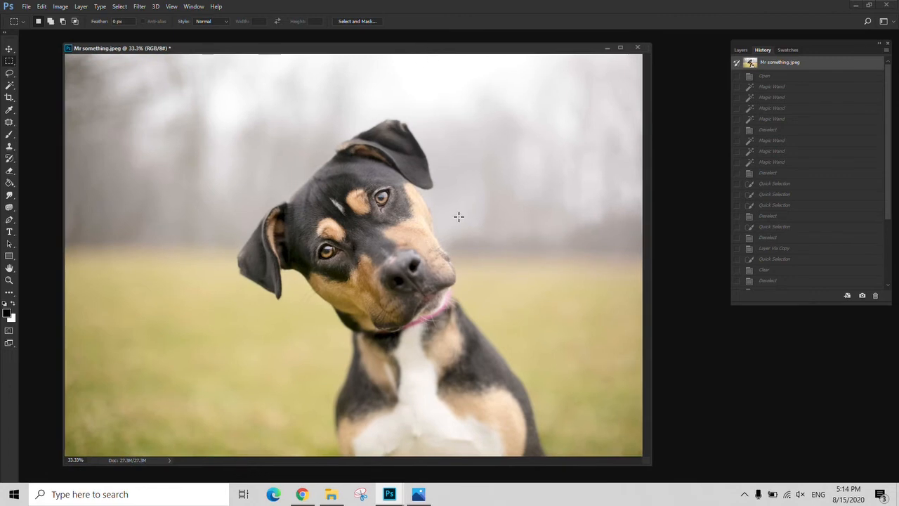
Draw and clear a rectangular marquee selection around the dog's head, and desaturate the whole photo.
left_click_drag(478, 111, 219, 347)
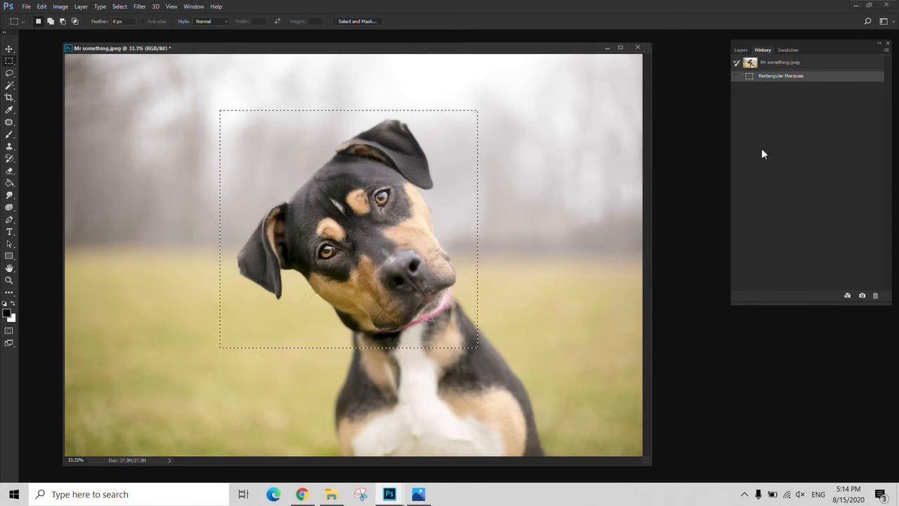
key("ctrl+d")
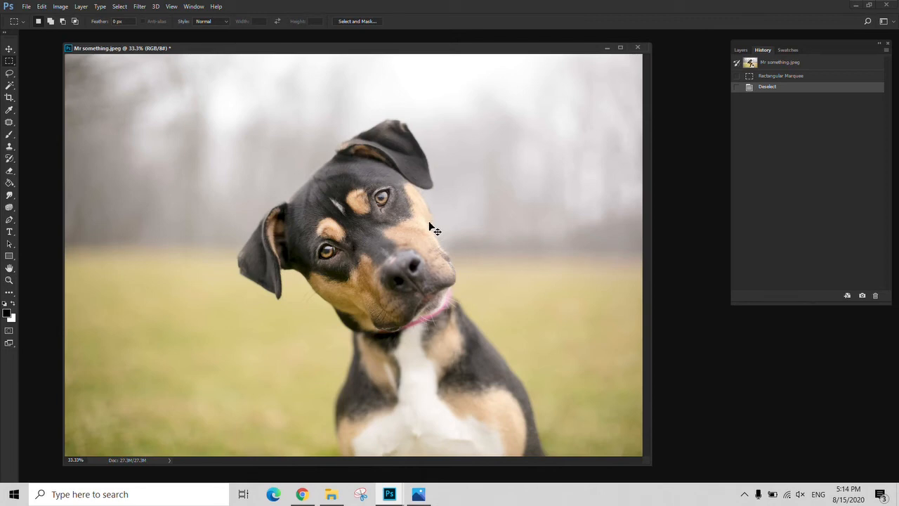
key("ctrl+shift+u")
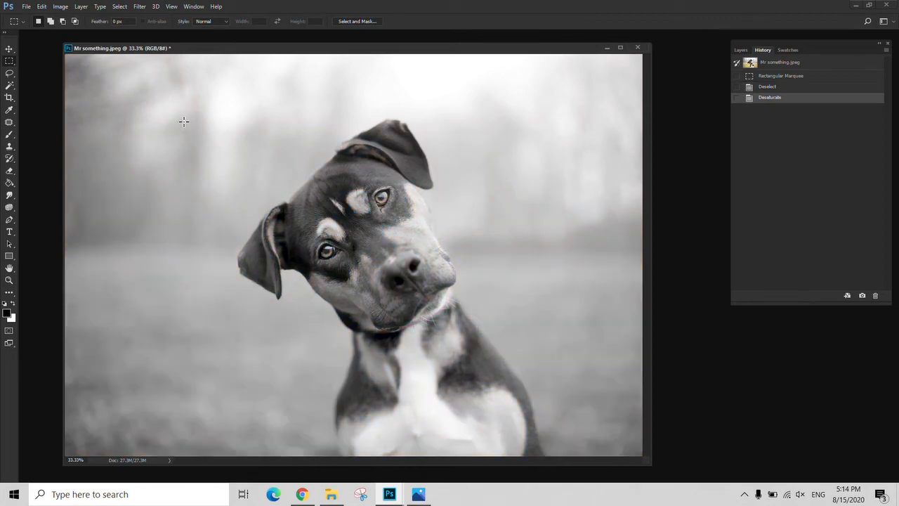
Paint thick black brush strokes on both sides of the dog and a smaller arrow-like shape beside its chest.
key("b")
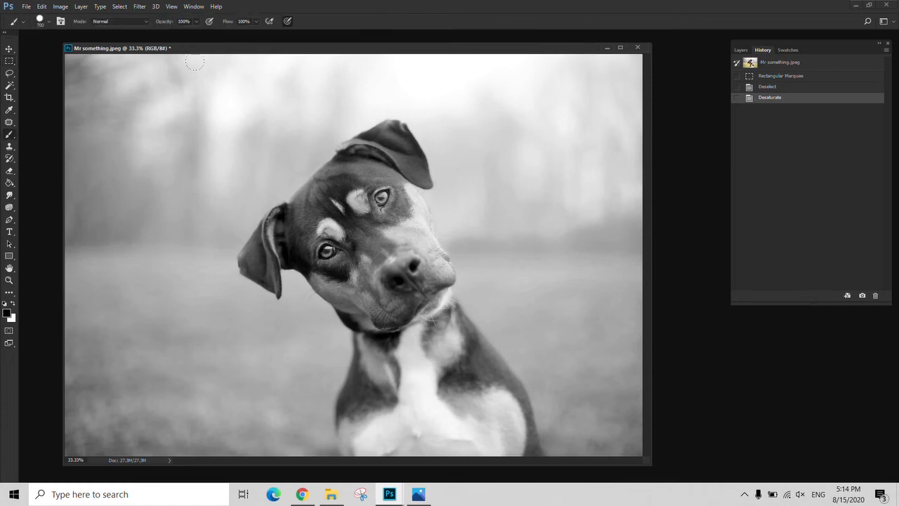
mouse_move(204, 113)
left_mouse_down()
mouse_move(155, 131)
mouse_move(138, 211)
mouse_move(155, 316)
left_mouse_up()
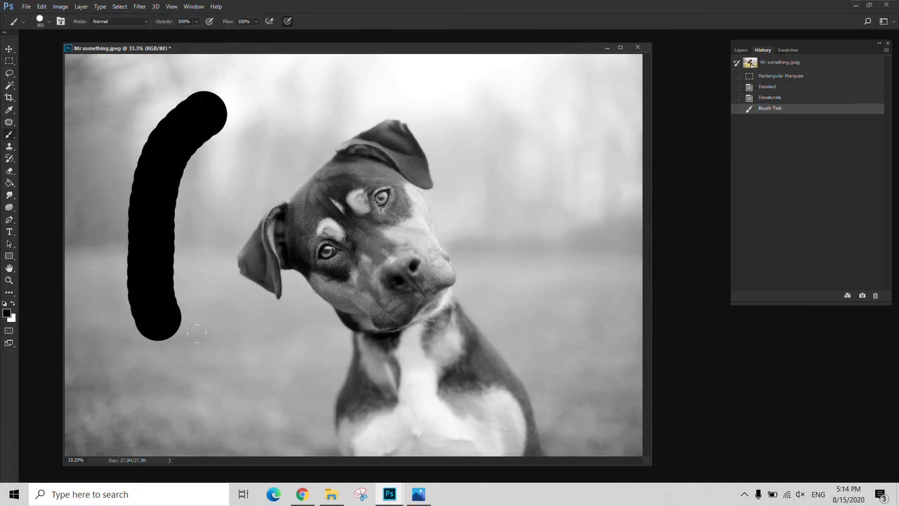
mouse_move(535, 117)
left_mouse_down()
mouse_move(554, 156)
mouse_move(559, 246)
mouse_move(553, 332)
left_mouse_up()
left_click_drag(140, 401, 258, 329)
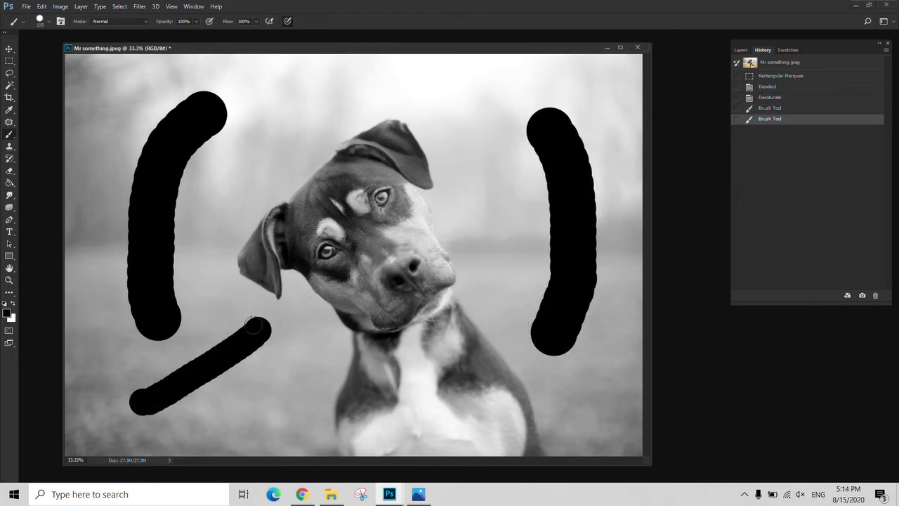
mouse_move(240, 398)
left_mouse_down()
mouse_move(242, 410)
mouse_move(253, 351)
mouse_move(278, 391)
left_mouse_up()
left_click(276, 388)
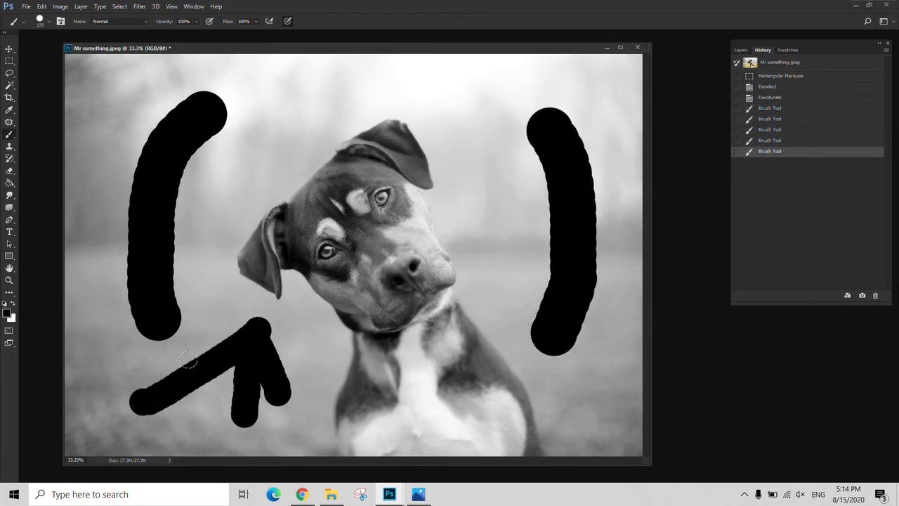
Swap the foreground colour to white and paint strokes over the black ones on both sides of the dog.
left_click(12, 303)
mouse_move(166, 167)
left_mouse_down()
mouse_move(209, 102)
mouse_move(182, 250)
left_mouse_up()
mouse_move(507, 181)
left_mouse_down()
mouse_move(580, 253)
mouse_move(596, 237)
mouse_move(585, 173)
left_mouse_up()
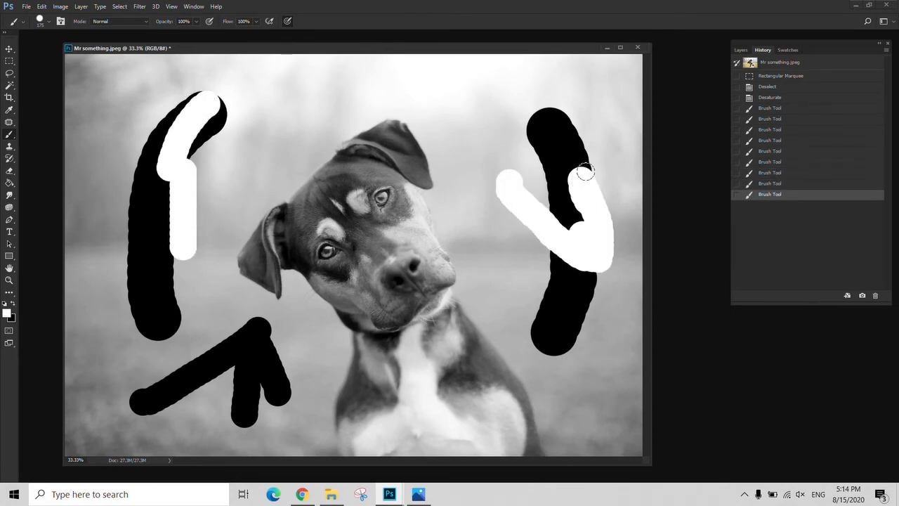
Show the photo in full screen mode, and step the history back to Desaturate and forward to the first brush stroke.
key("z")
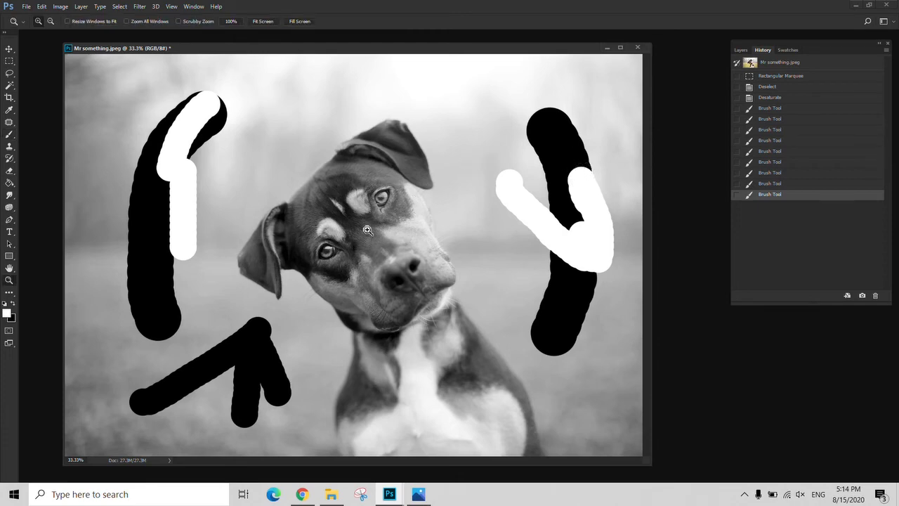
left_click(367, 230)
key("f")
key("space")
left_click_drag(421, 230, 473, 261)
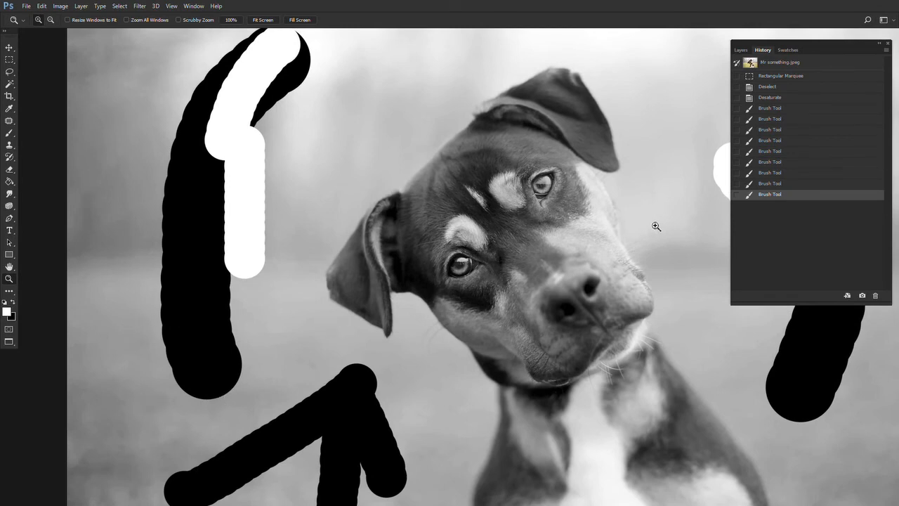
key("space")
left_click_drag(447, 243, 439, 215)
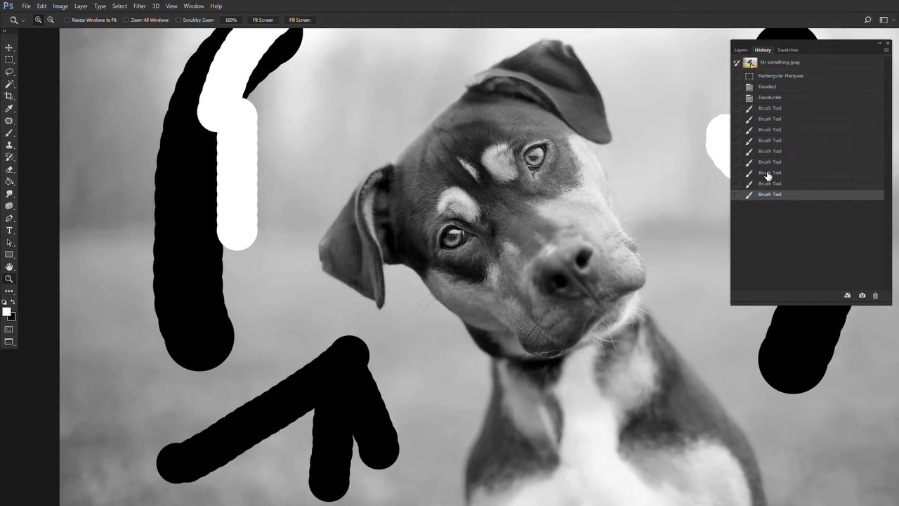
left_click_drag(767, 173, 763, 101)
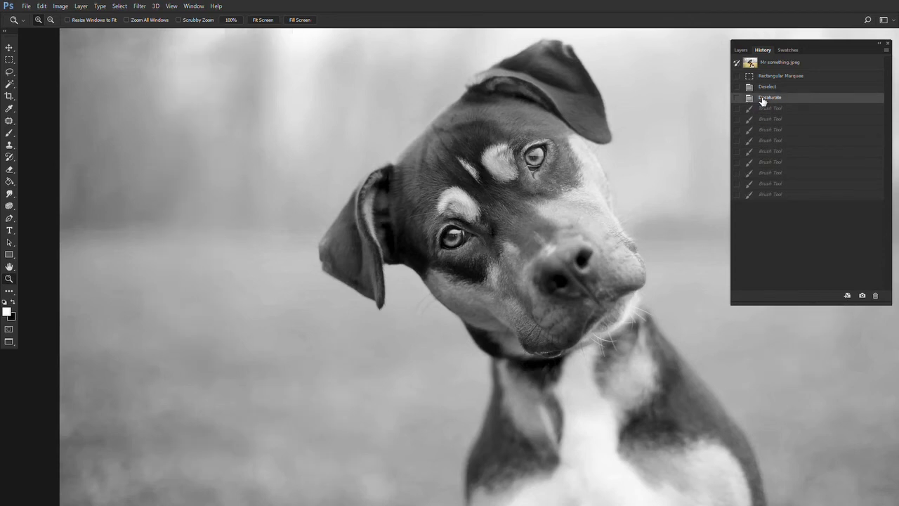
left_click(761, 109)
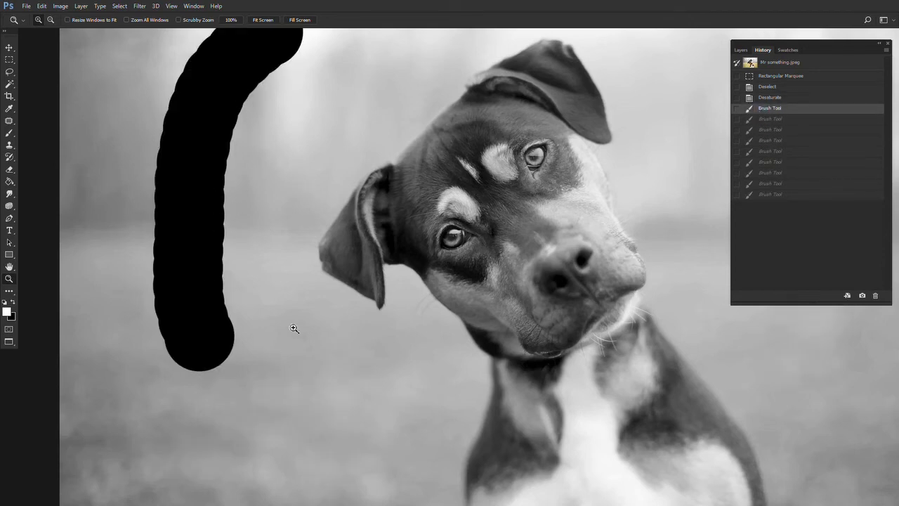
Return the history to the Desaturate state and restore all brush strokes with the last Brush Tool state.
left_click(477, 321, "alt")
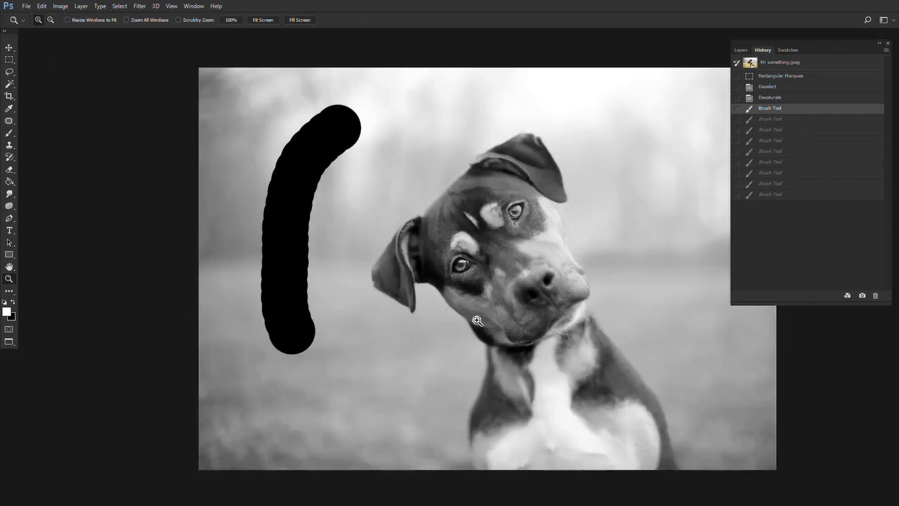
left_click(772, 101)
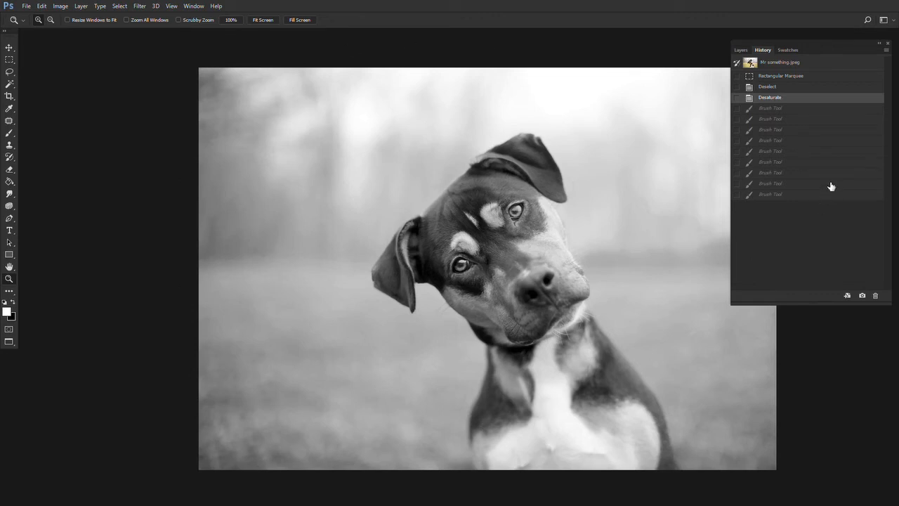
left_click(798, 195)
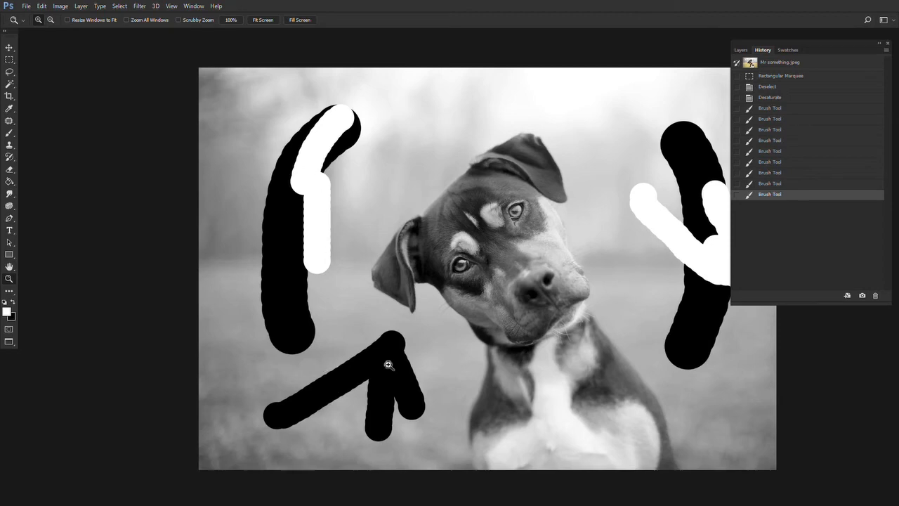
left_click_drag(509, 347, 432, 344)
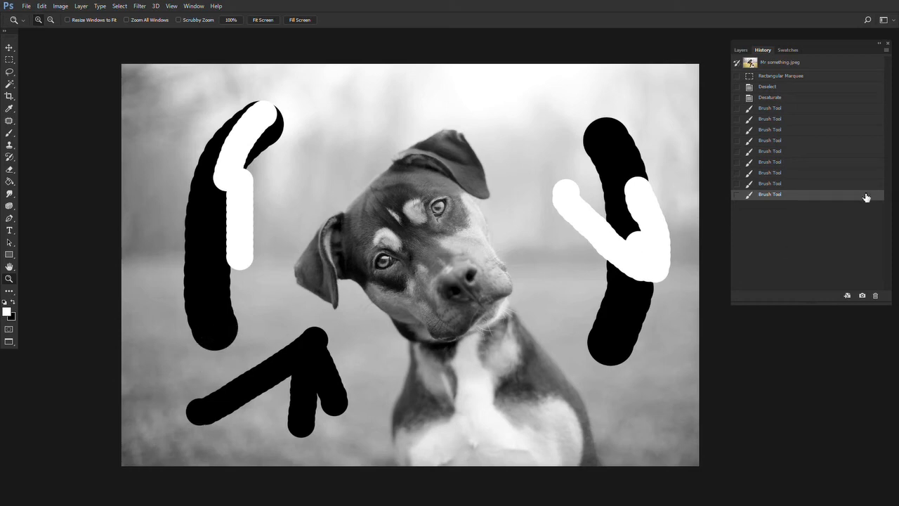
Step back through the earlier Brush Tool states in the history to the Desaturate state.
left_click(777, 153)
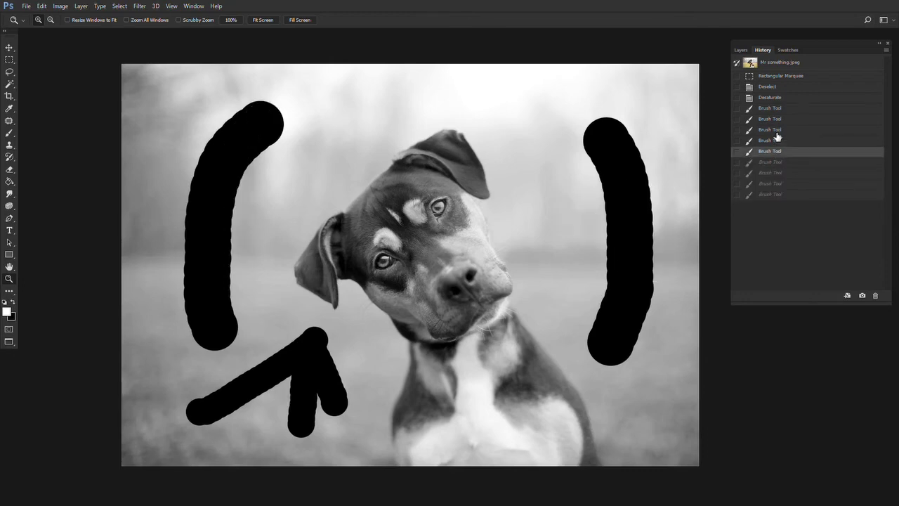
left_click(775, 132)
left_click(771, 110)
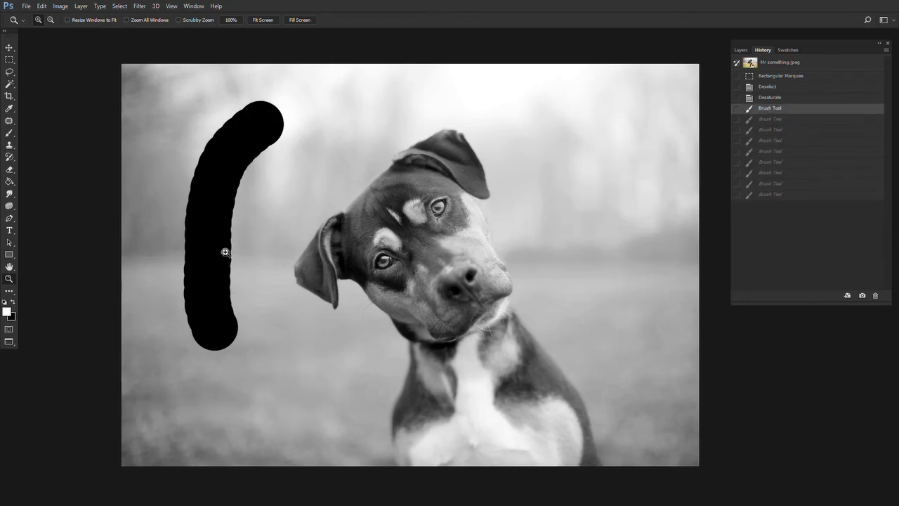
left_click(785, 101)
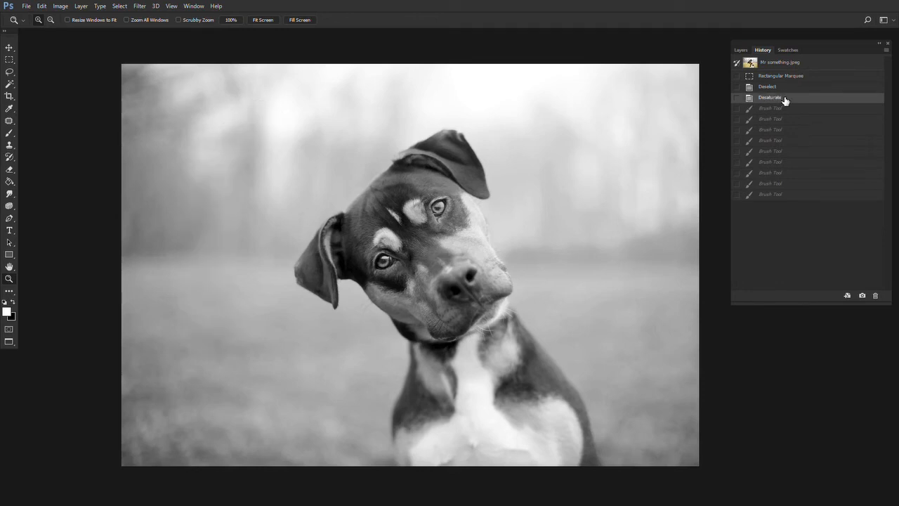
Set Desaturate as the History Brush source, restore the last Brush Tool state, and paint over the lower end of the long black stroke left of the dog.
left_click(737, 100)
left_click(779, 197)
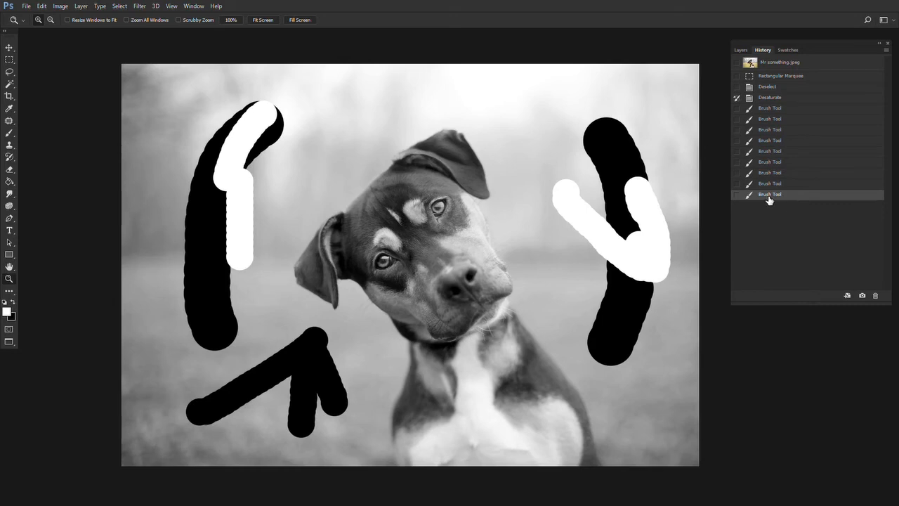
left_click(14, 159)
left_click(42, 158)
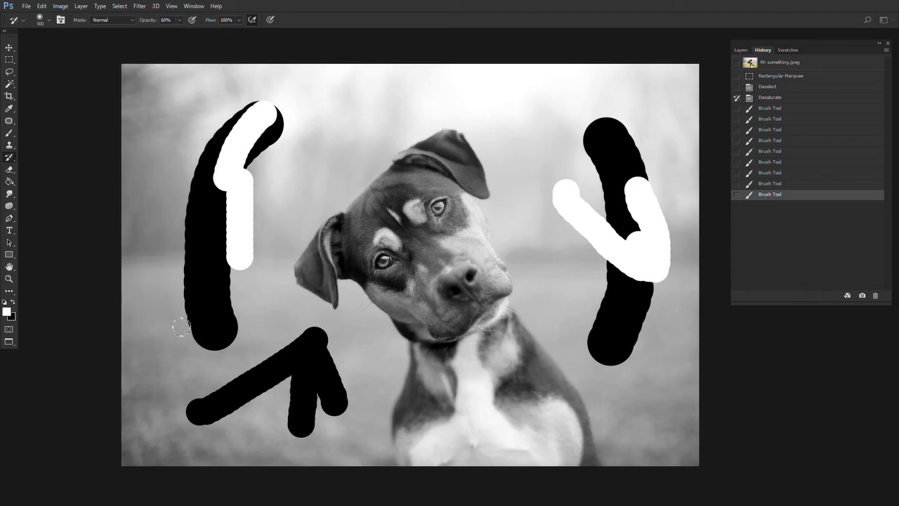
mouse_move(181, 327)
left_mouse_down()
mouse_move(219, 329)
mouse_move(226, 313)
mouse_move(200, 320)
left_mouse_up()
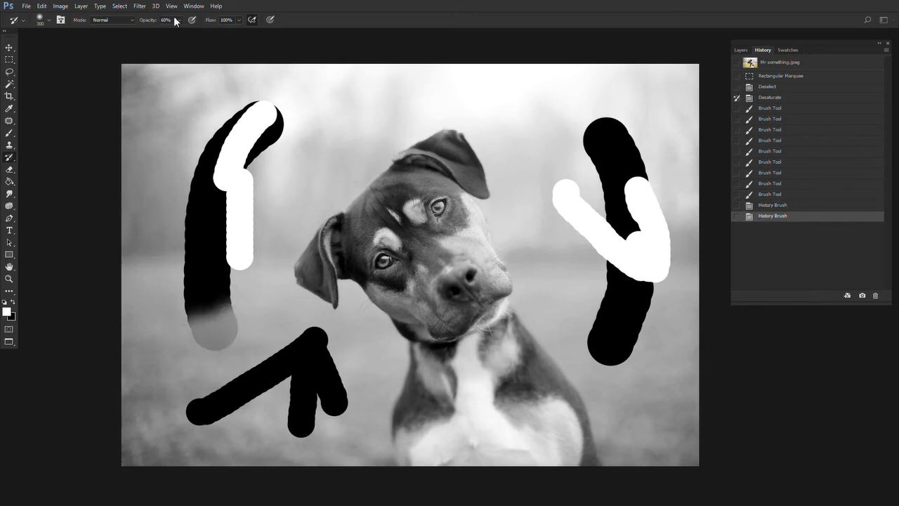
Raise the History Brush opacity to 100% and paint away the lower left black stroke and part of the white stroke right of the dog.
left_click(179, 19)
left_click_drag(170, 34, 209, 39)
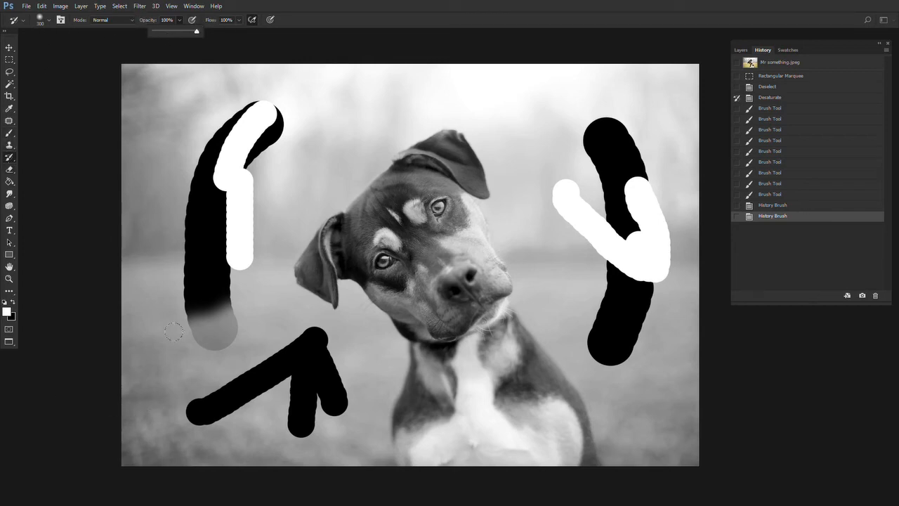
mouse_move(193, 333)
left_mouse_down()
mouse_move(246, 308)
mouse_move(187, 322)
mouse_move(152, 313)
mouse_move(225, 321)
mouse_move(242, 308)
mouse_move(190, 318)
left_mouse_up()
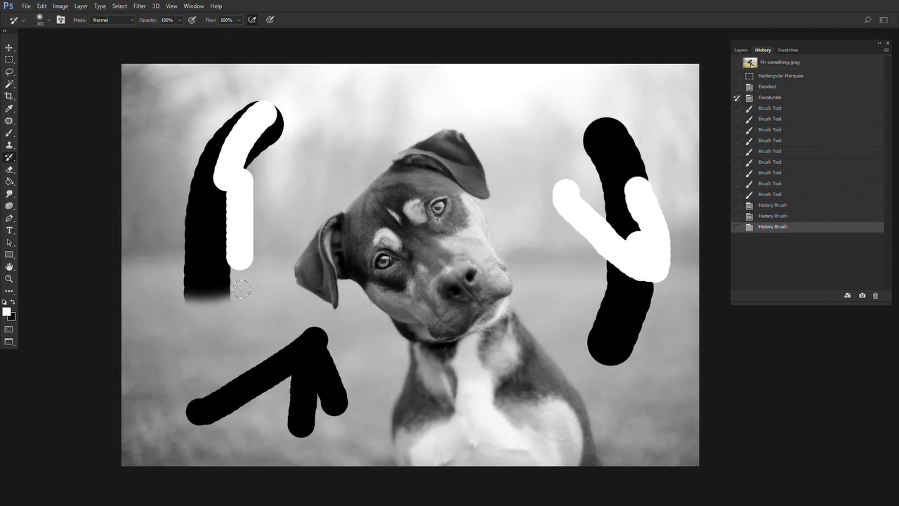
mouse_move(204, 303)
left_mouse_down()
mouse_move(178, 285)
mouse_move(156, 245)
mouse_move(198, 297)
mouse_move(239, 303)
mouse_move(152, 268)
left_mouse_up()
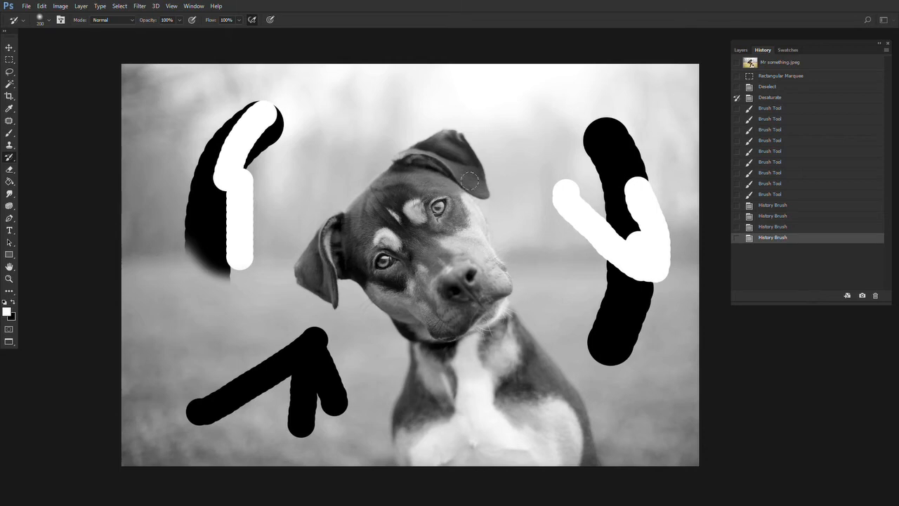
mouse_move(596, 199)
left_mouse_down()
mouse_move(582, 263)
mouse_move(589, 199)
mouse_move(588, 246)
left_mouse_up()
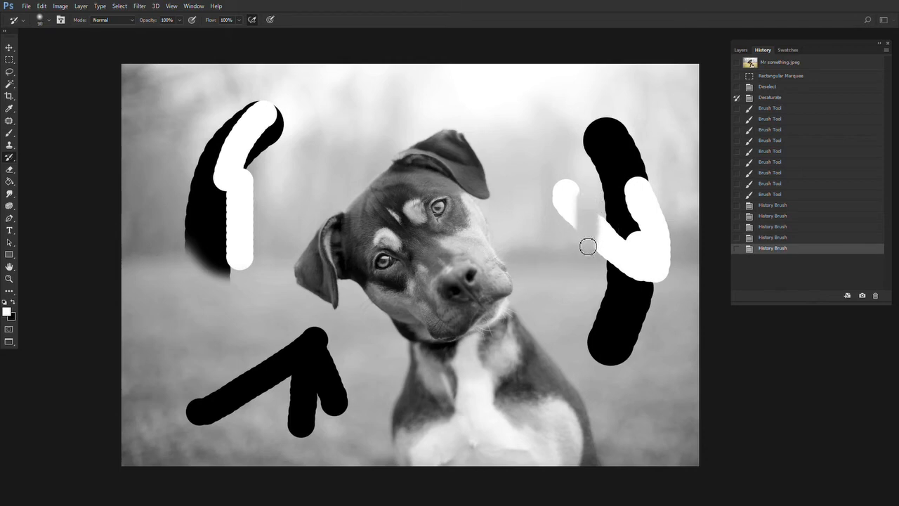
Enlarge the History Brush to 900 and paint away all remaining black and white strokes on both sides of the dog.
key("bracketright")
key("bracketright")
key("bracketright")
key("bracketright")
mouse_move(490, 154)
left_mouse_down()
mouse_move(560, 123)
mouse_move(573, 223)
mouse_move(493, 264)
mouse_move(546, 132)
left_mouse_up()
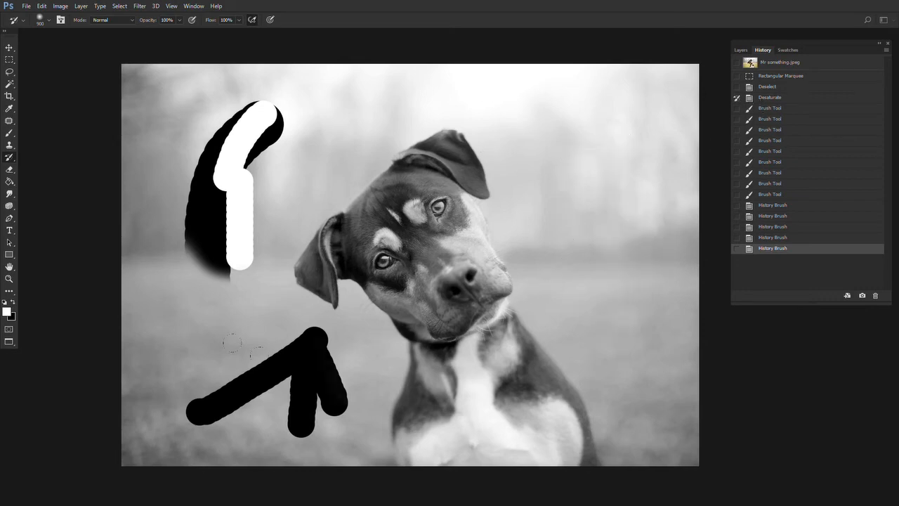
mouse_move(232, 343)
left_mouse_down()
mouse_move(191, 412)
mouse_move(210, 267)
mouse_move(260, 112)
left_mouse_up()
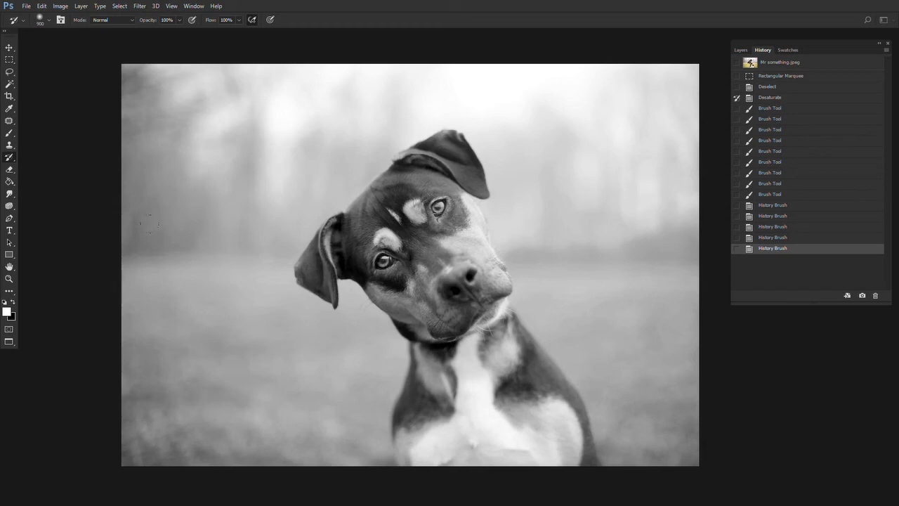
left_click(315, 379)
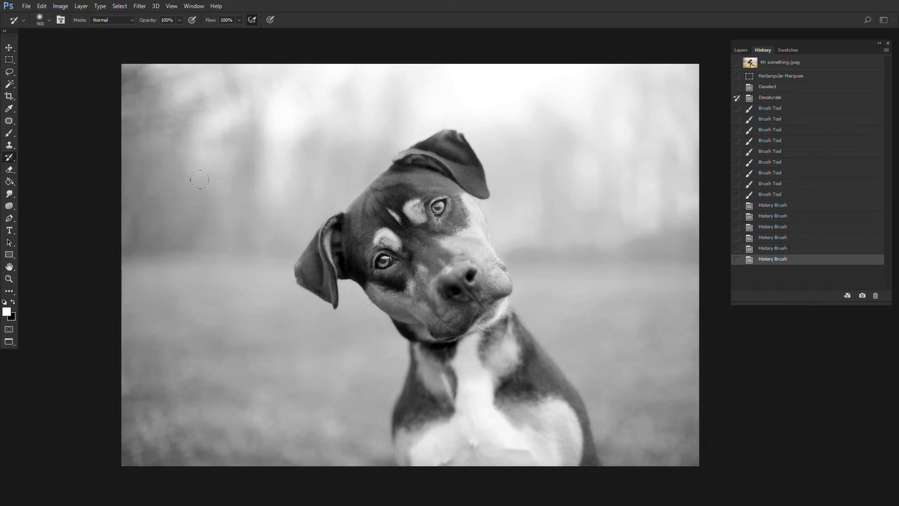
left_click_drag(199, 179, 359, 276)
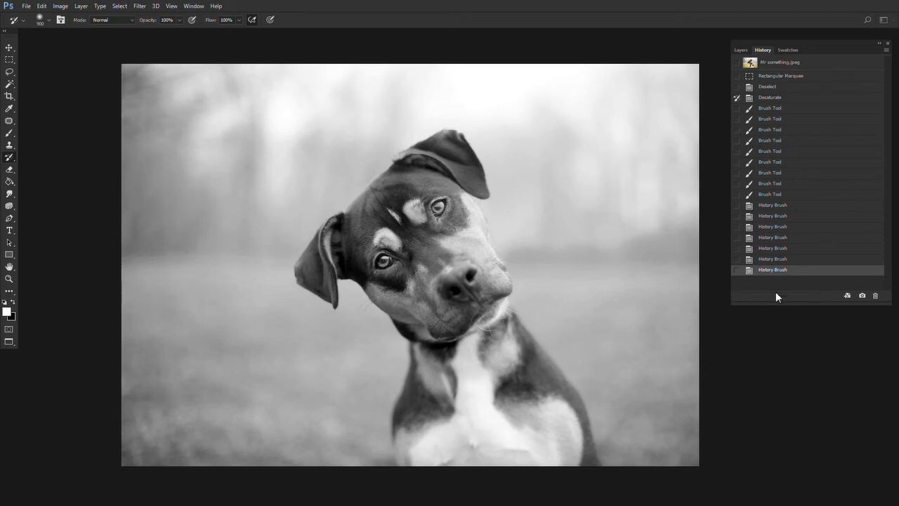
Set the last Brush Tool state as the History Brush source, return to the latest state, and paint the strokes right of the dog back in.
left_click(780, 195)
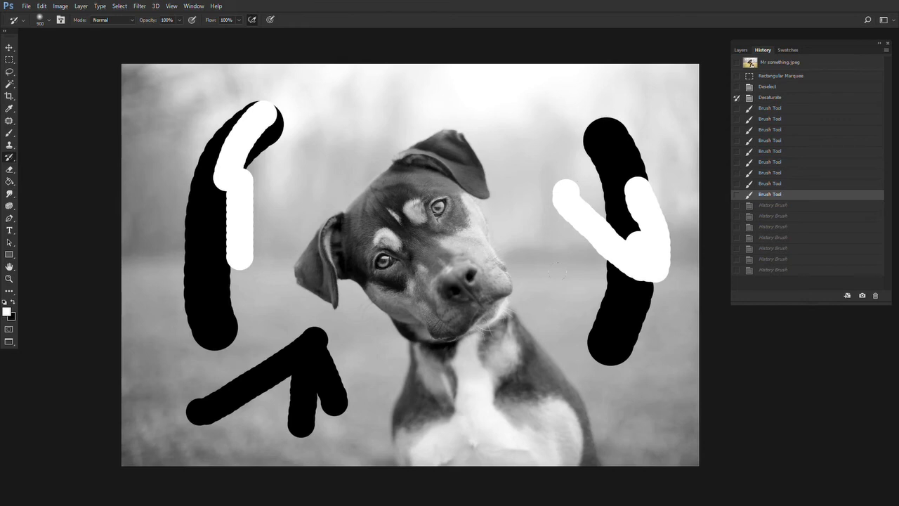
left_click(736, 195)
left_click(782, 271)
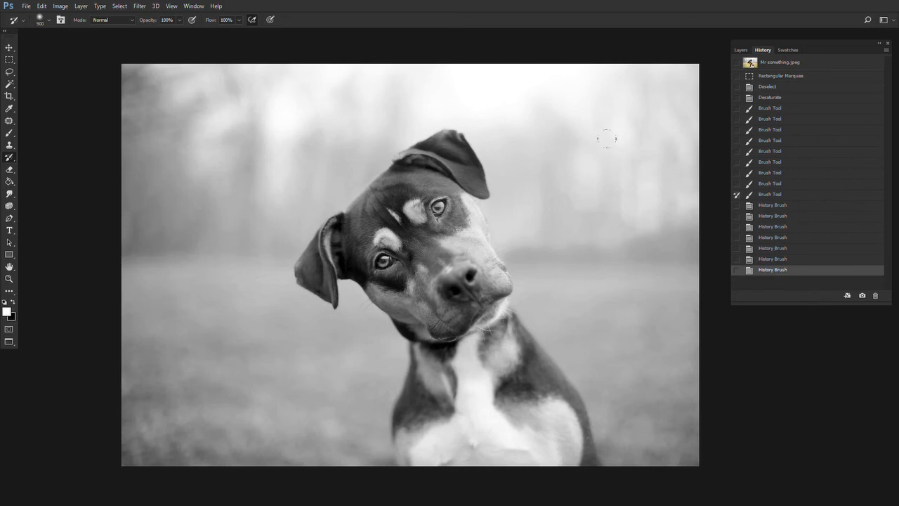
mouse_move(576, 90)
left_mouse_down()
mouse_move(611, 302)
mouse_move(556, 168)
mouse_move(569, 269)
mouse_move(552, 150)
left_mouse_up()
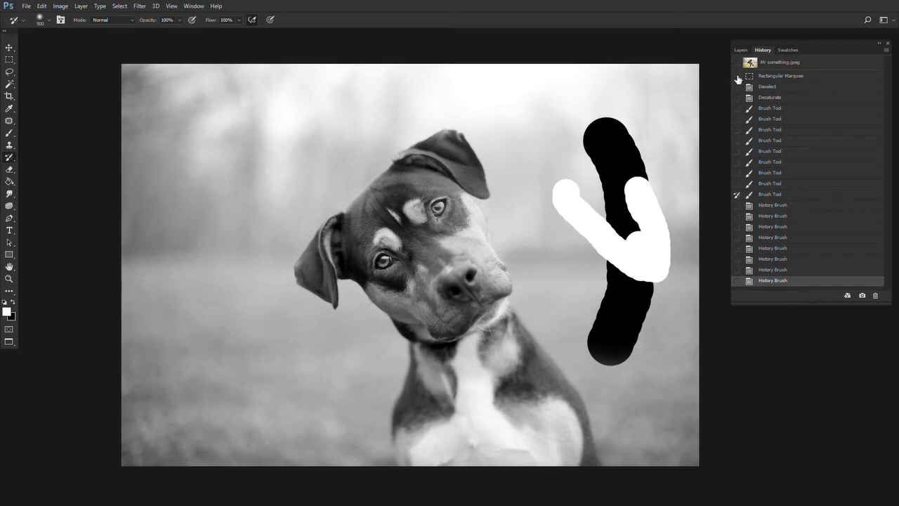
Set Desaturate as the History Brush source again and paint away the strokes right of the dog.
left_click(736, 97)
left_click_drag(605, 140, 562, 234)
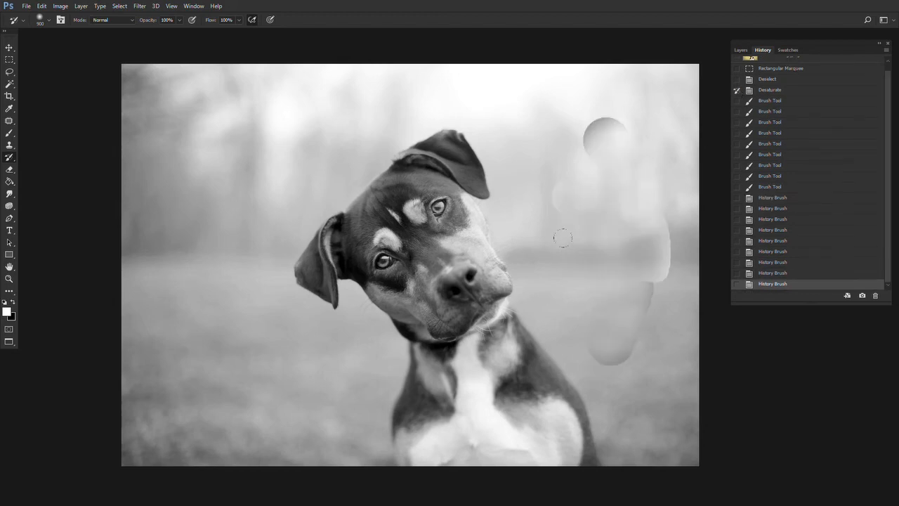
left_click_drag(655, 267, 571, 181)
mouse_move(611, 344)
left_mouse_down()
mouse_move(564, 159)
mouse_move(575, 113)
mouse_move(573, 204)
left_mouse_up()
mouse_move(573, 204)
left_mouse_down()
mouse_move(569, 309)
mouse_move(477, 320)
left_mouse_up()
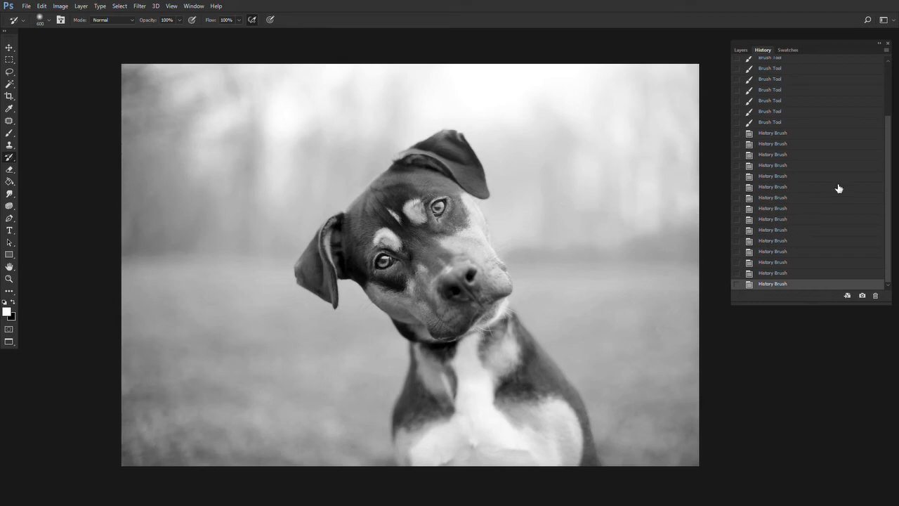
Set the Rectangular Marquee state as the History Brush source and return to the latest History Brush state, with the dog's face in close view.
left_click_drag(888, 146, 878, 96)
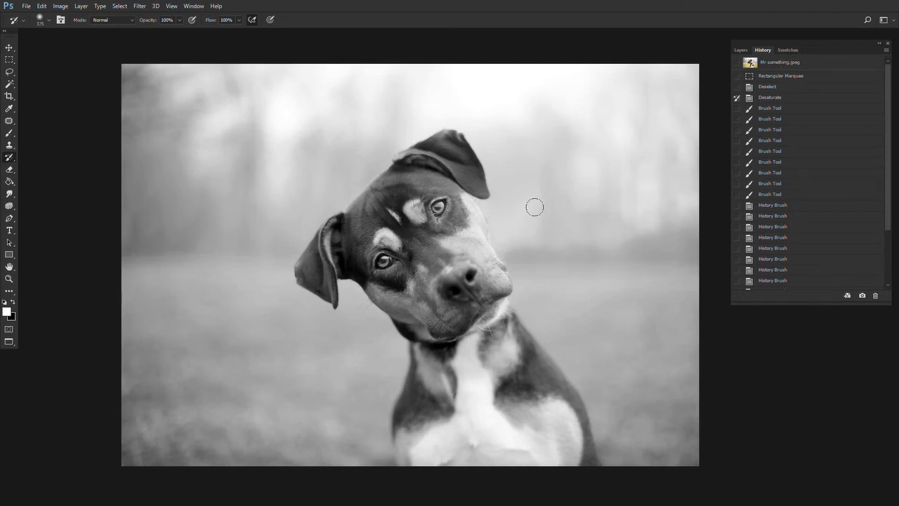
key("z")
left_click(445, 239)
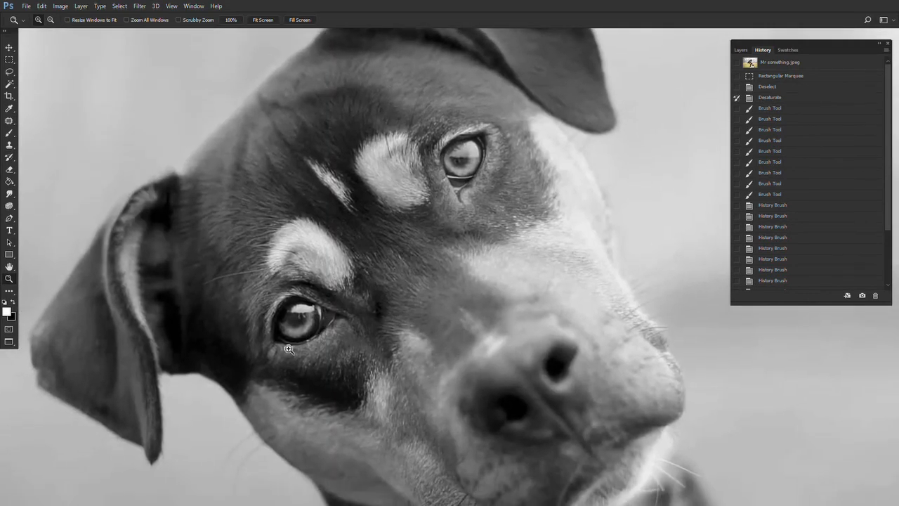
key("y")
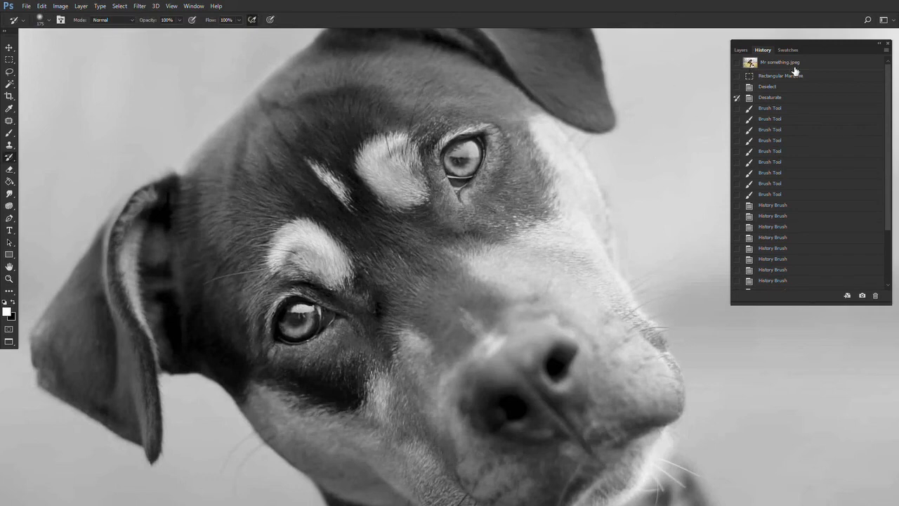
left_click(767, 78)
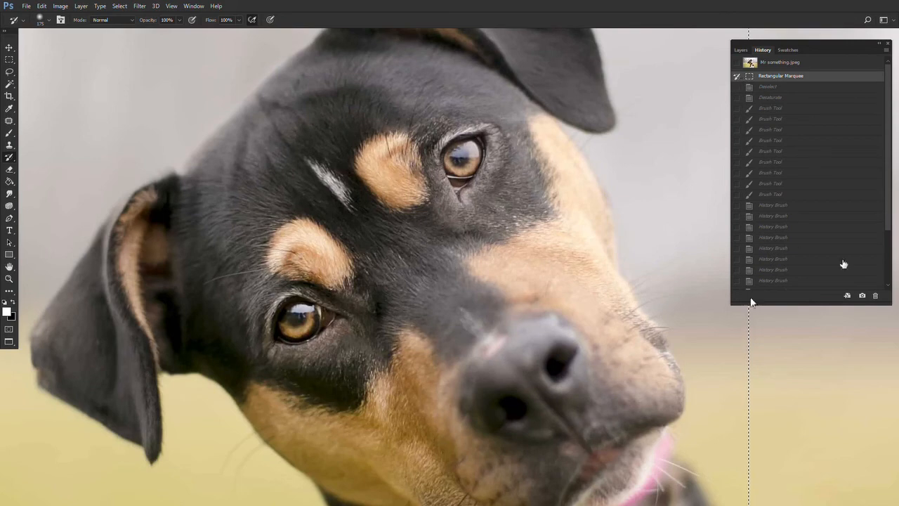
scroll(822, 255, "down", 3)
left_click(767, 285)
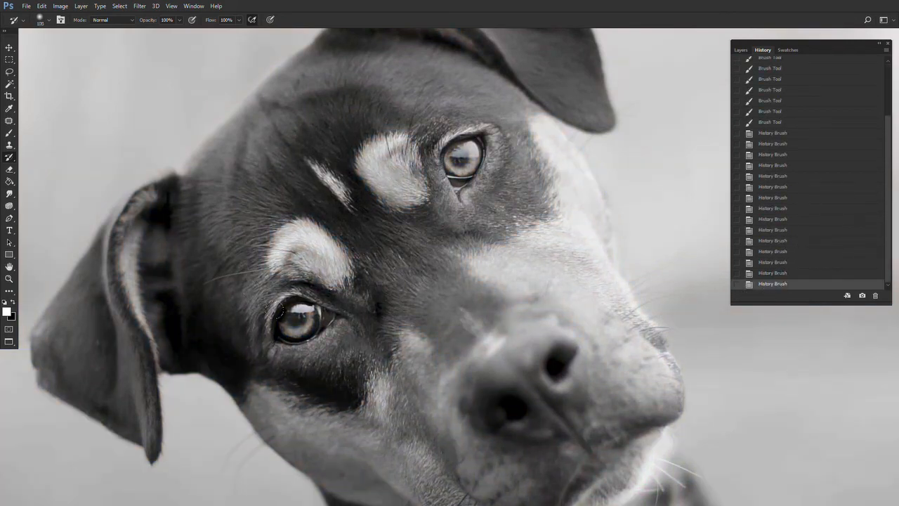
Paint the original colour back into both of the dog's eyes with the History Brush, and show the whole photo.
left_click_drag(278, 311, 288, 313)
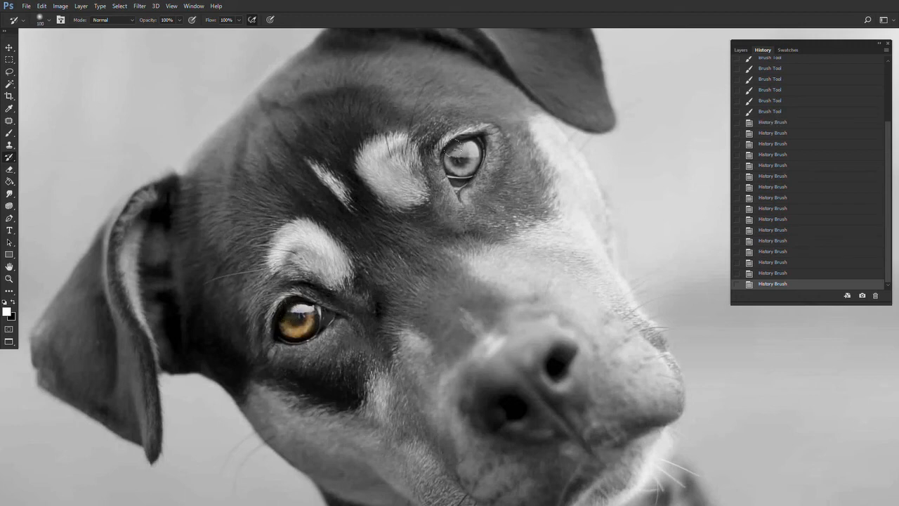
left_click_drag(455, 149, 453, 152)
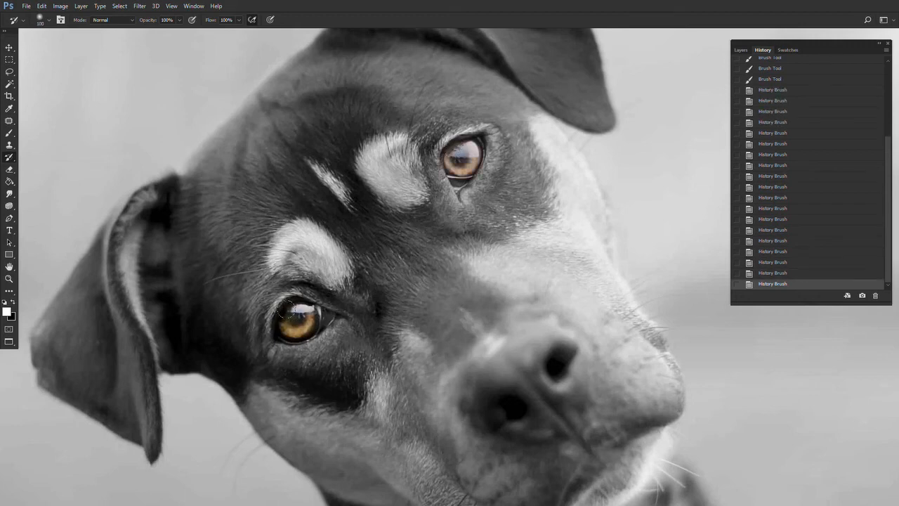
left_click(288, 314)
left_click(290, 312)
key("z")
right_click(503, 245)
left_click(528, 257)
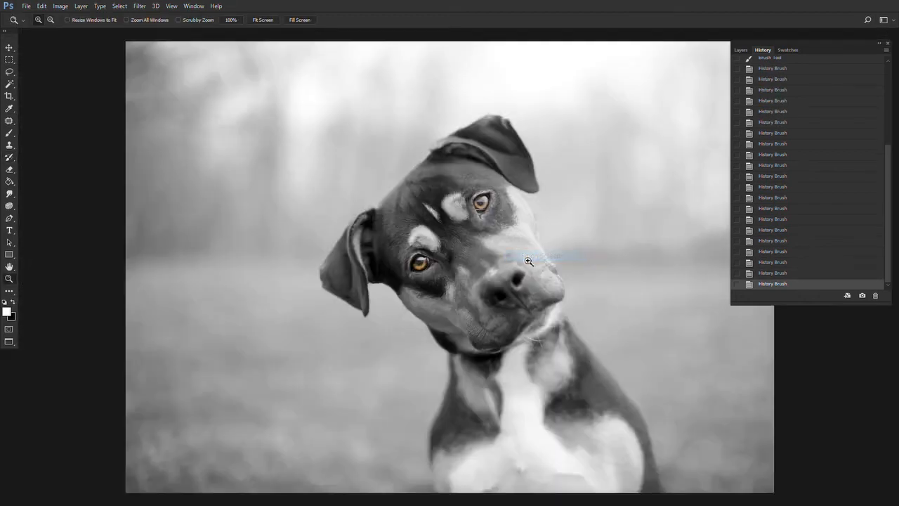
left_click_drag(607, 382, 506, 342)
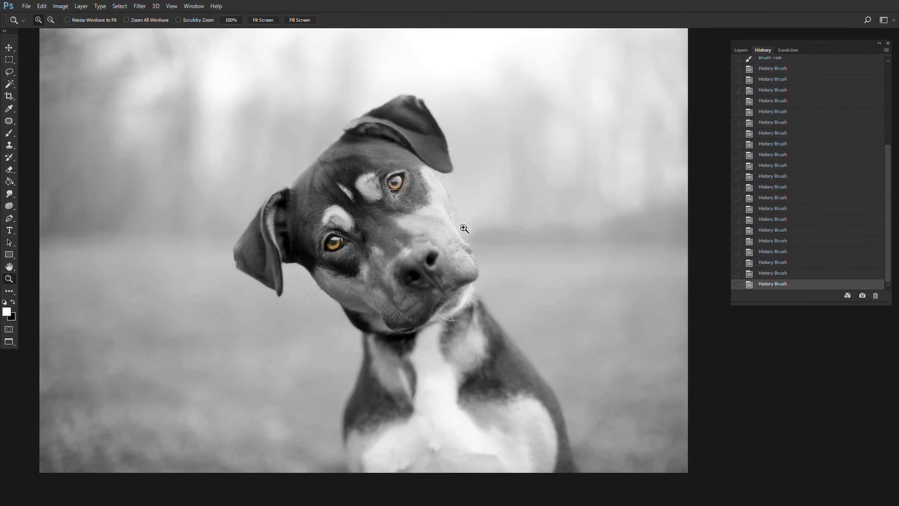
Set the first Brush Tool state as the History Brush source.
left_click_drag(890, 226, 892, 116)
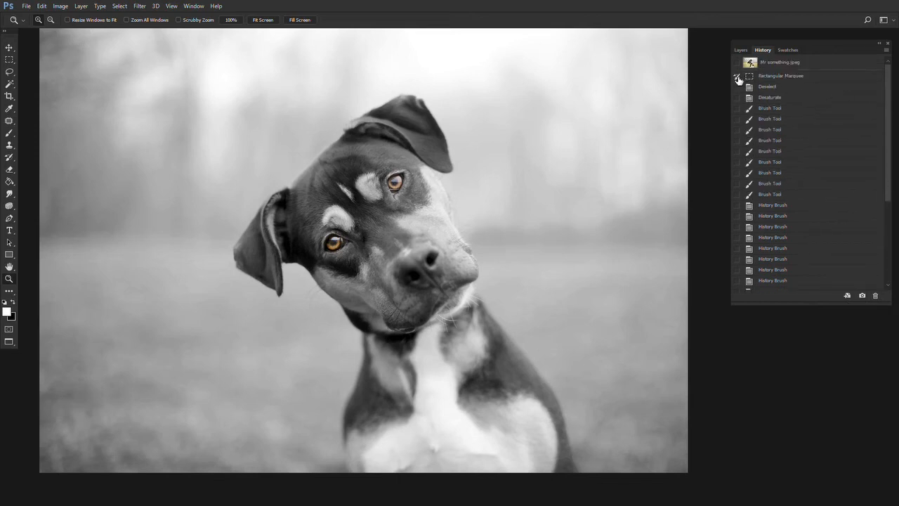
left_click(738, 173)
left_click(737, 109)
left_click(652, 172)
left_click(233, 263, "alt")
left_click_drag(247, 257, 441, 226)
left_click(419, 245, "alt")
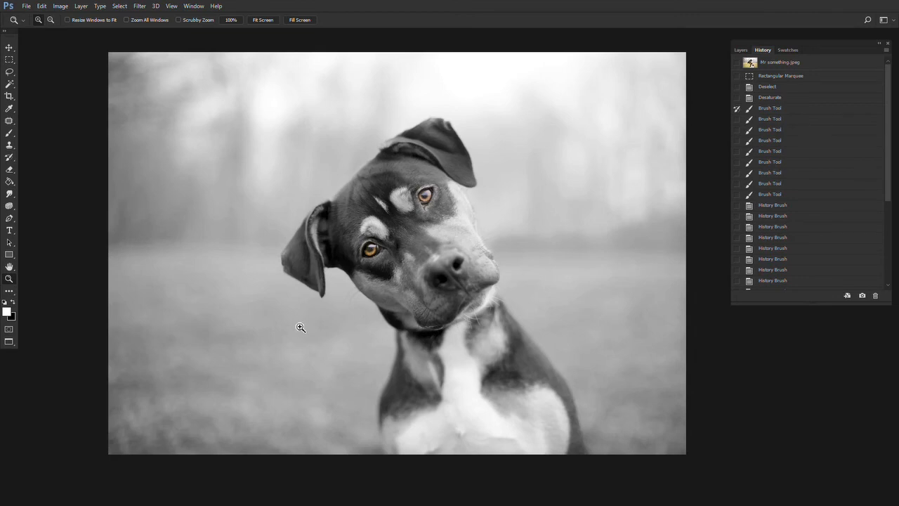
Look through the full list of recorded history states from the opened photo to the latest History Brush stroke.
key("y")
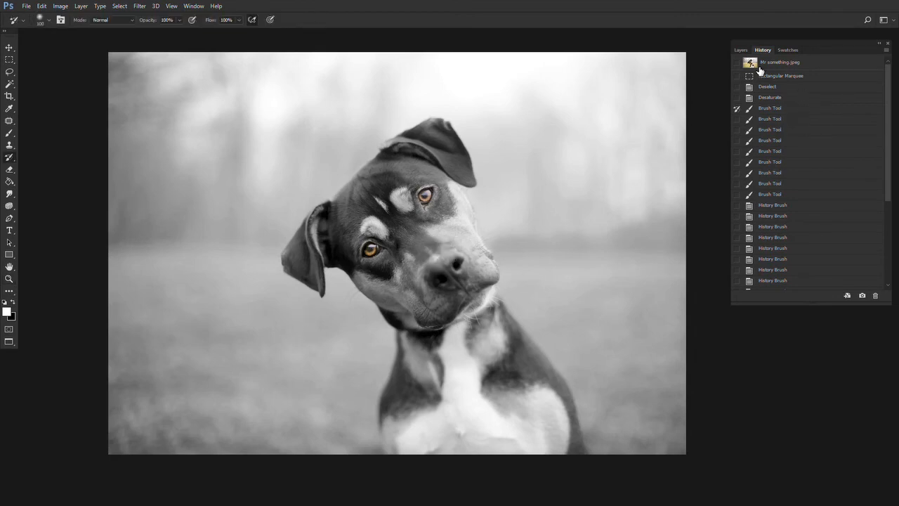
scroll(762, 183, "down", 5)
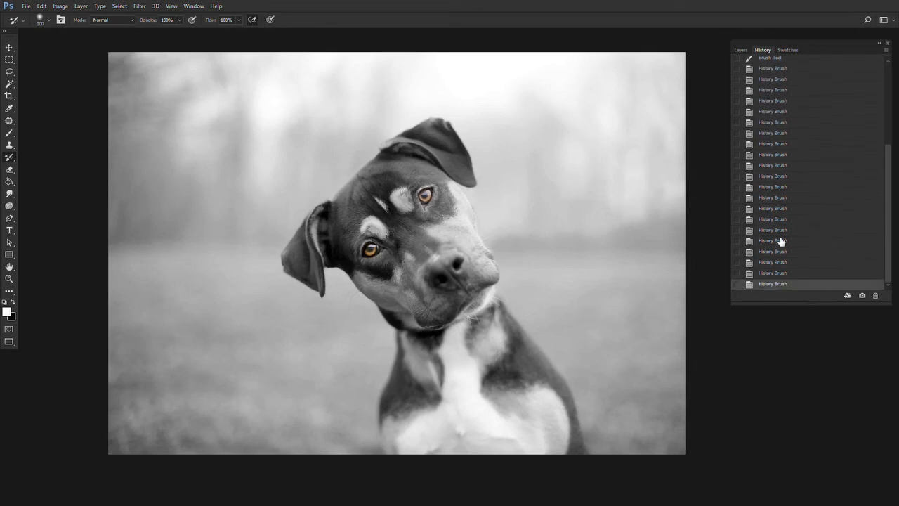
scroll(456, 250, "up", 5)
scroll(455, 238, "down", 3)
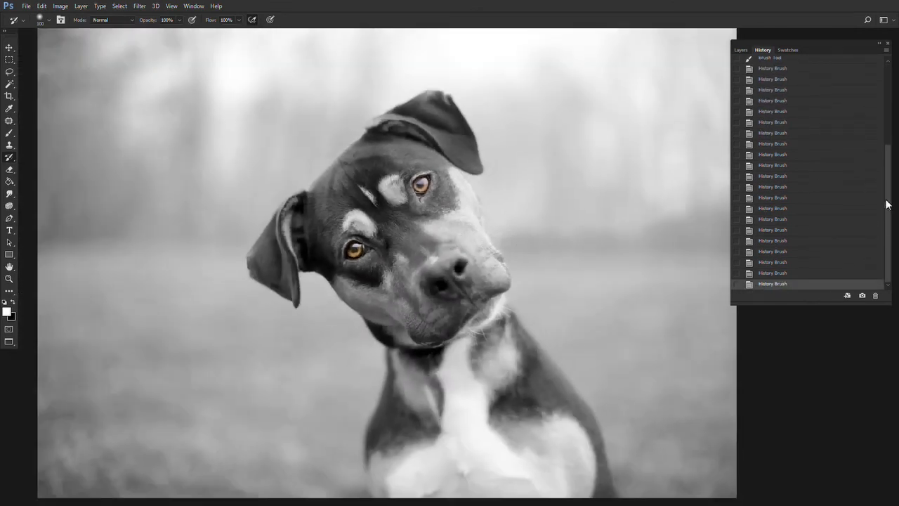
mouse_move(888, 202)
left_mouse_down()
mouse_move(880, 95)
mouse_move(890, 209)
left_mouse_up()
left_click_drag(889, 214, 890, 104)
key("z")
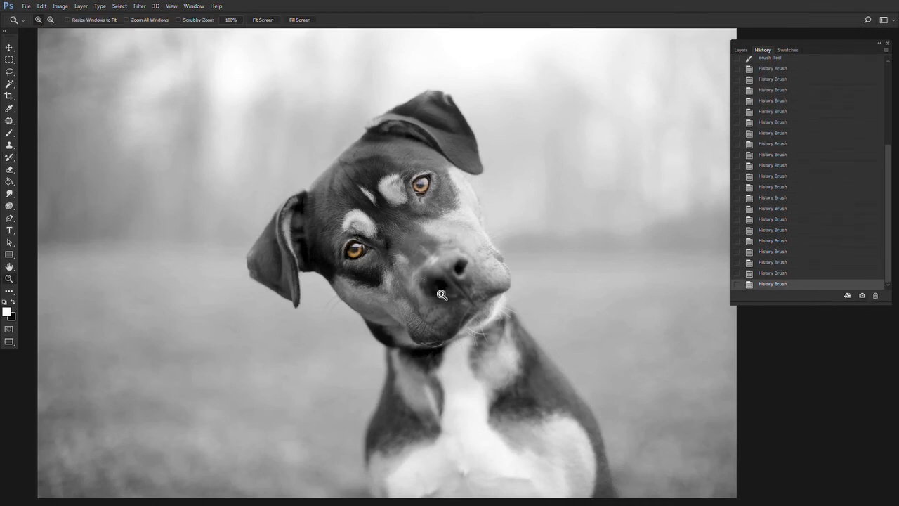
left_click(445, 295, "alt")
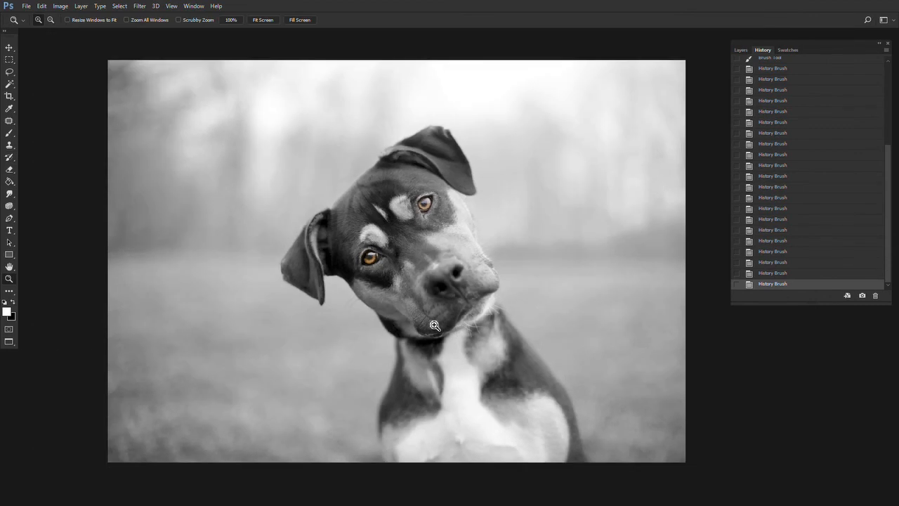
Create a history snapshot of the photo with the coloured eyes and show it at the start of the history list.
left_click(862, 296)
left_click_drag(889, 205, 887, 92)
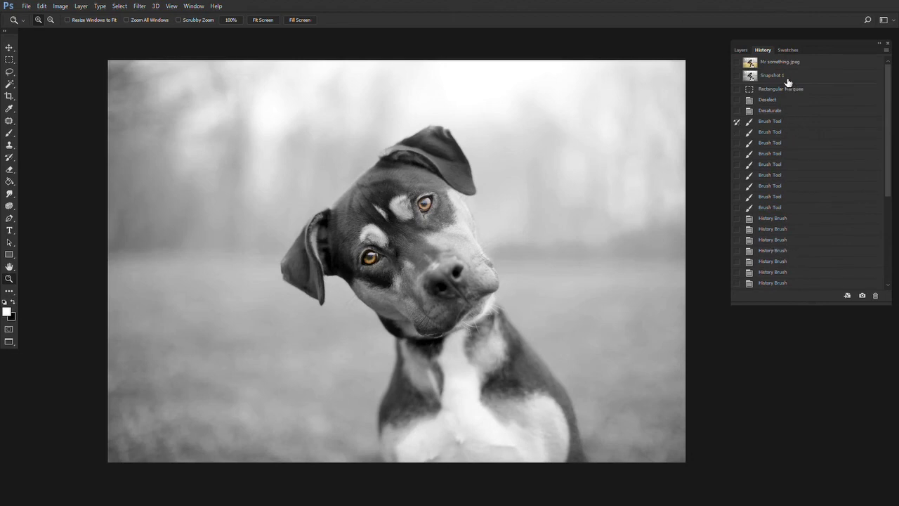
scroll(799, 140, "down", 5)
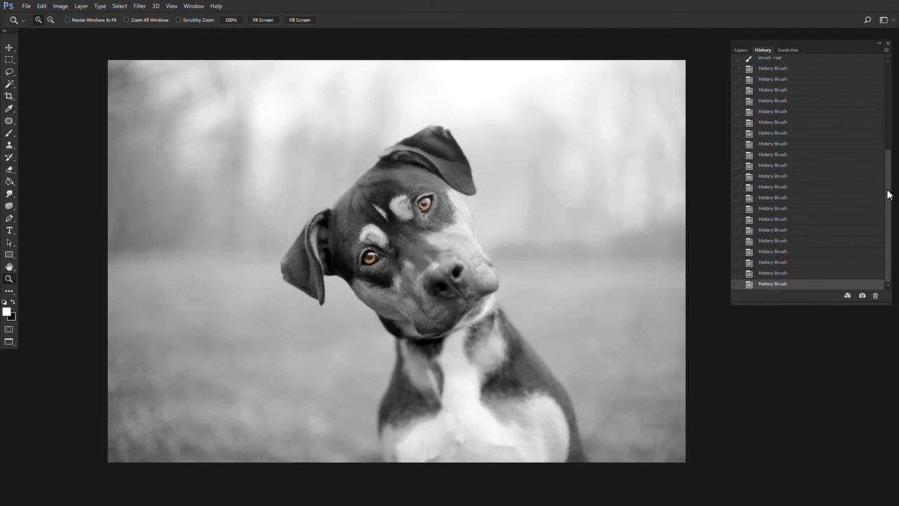
left_click_drag(889, 194, 893, 62)
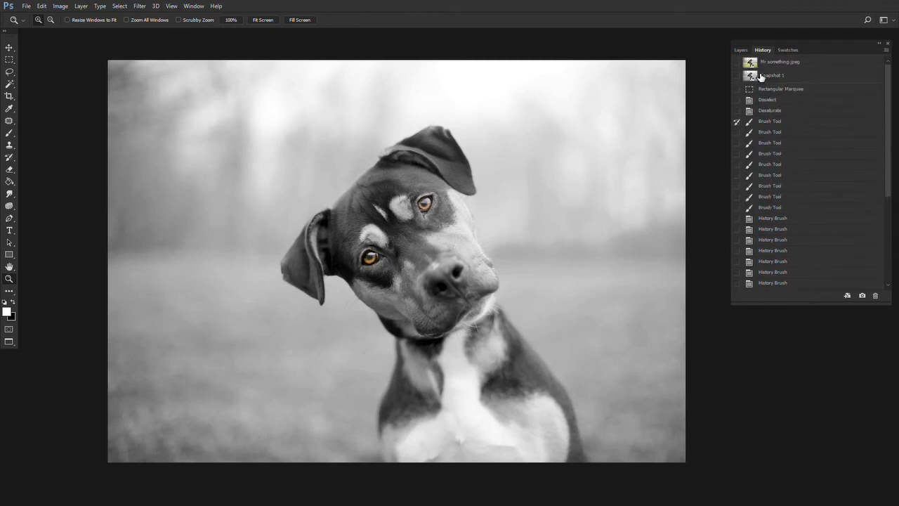
Return the photo to the Deselect history state, before the desaturation.
key("y")
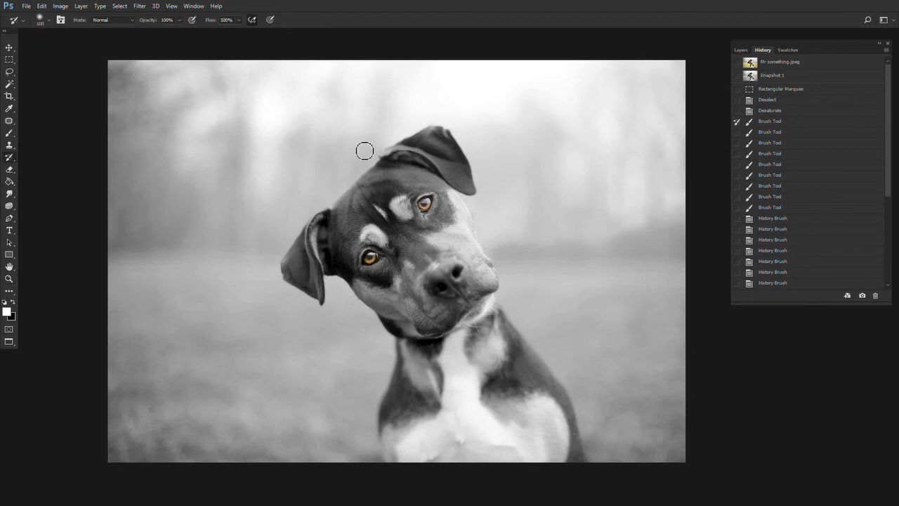
key("m")
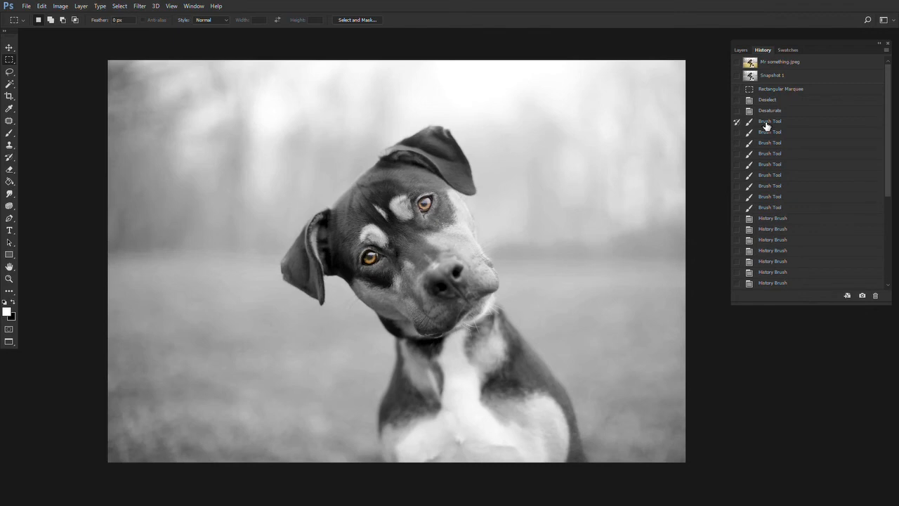
left_click(766, 122)
left_click(767, 105)
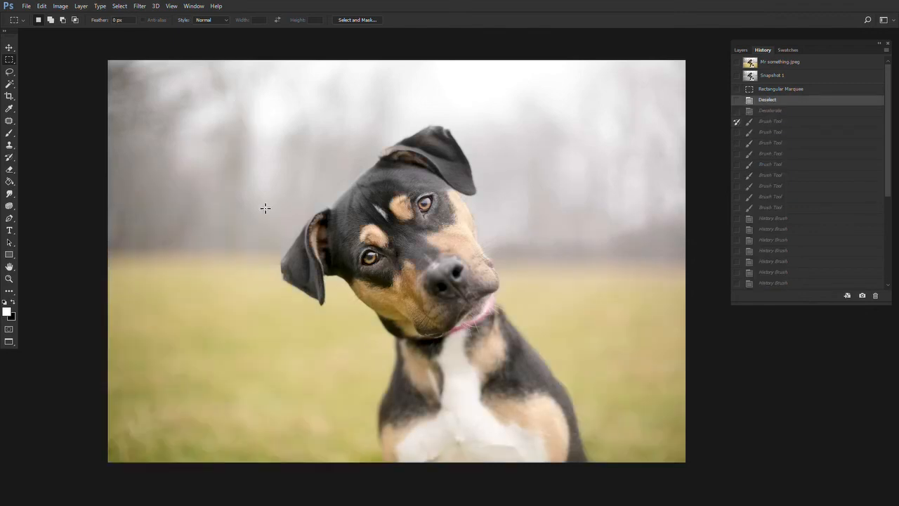
Paint several loose white strokes across the dog and the background with a 175 px brush.
key("b")
mouse_move(277, 132)
left_mouse_down()
mouse_move(222, 229)
mouse_move(208, 321)
left_mouse_up()
left_click_drag(236, 355, 345, 361)
left_click_drag(443, 300, 545, 121)
mouse_move(624, 174)
left_mouse_down()
mouse_move(660, 325)
mouse_move(501, 371)
left_mouse_up()
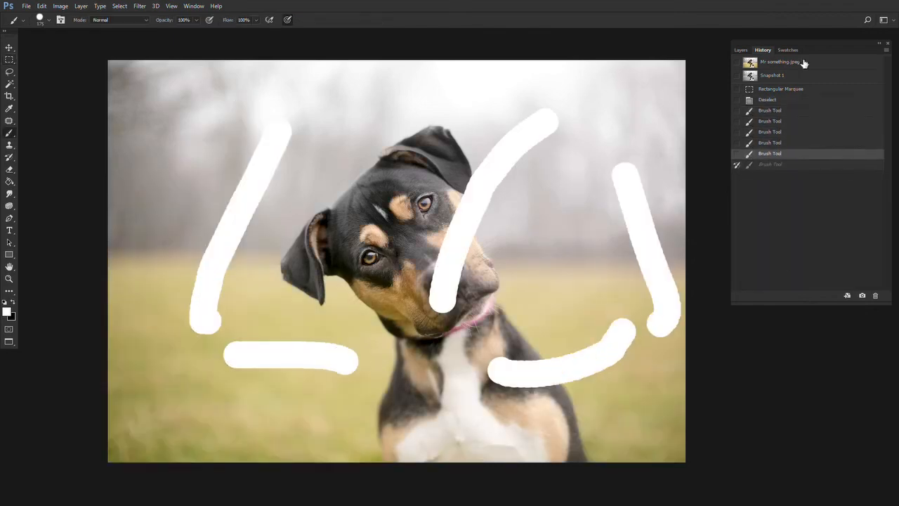
left_click_drag(549, 270, 404, 449)
mouse_move(395, 421)
left_mouse_down()
mouse_move(281, 208)
mouse_move(333, 363)
mouse_move(255, 205)
mouse_move(321, 138)
left_mouse_up()
left_click_drag(217, 170, 185, 222)
left_click_drag(173, 266, 177, 281)
left_click_drag(205, 325, 235, 348)
left_click_drag(309, 355, 333, 353)
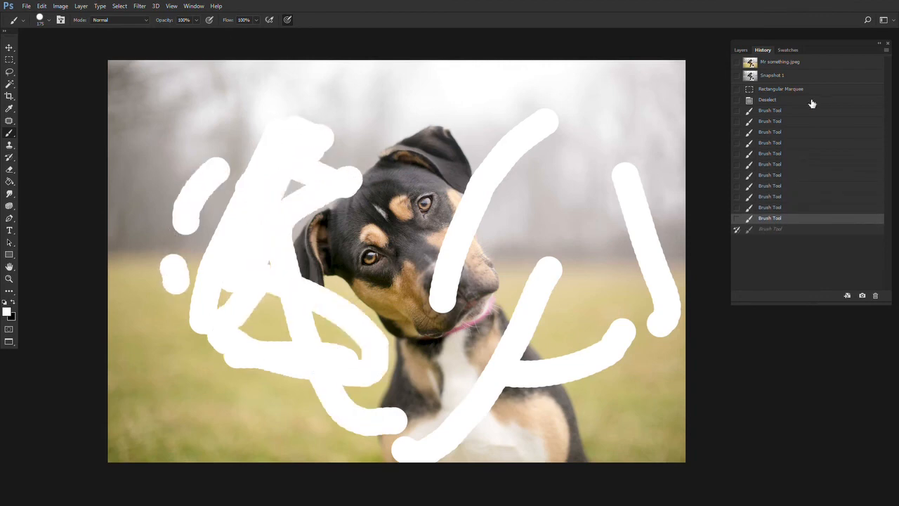
Restore Snapshot 1, check the latest Brush Tool states, and return the photo to the Deselect history state.
left_click(773, 75)
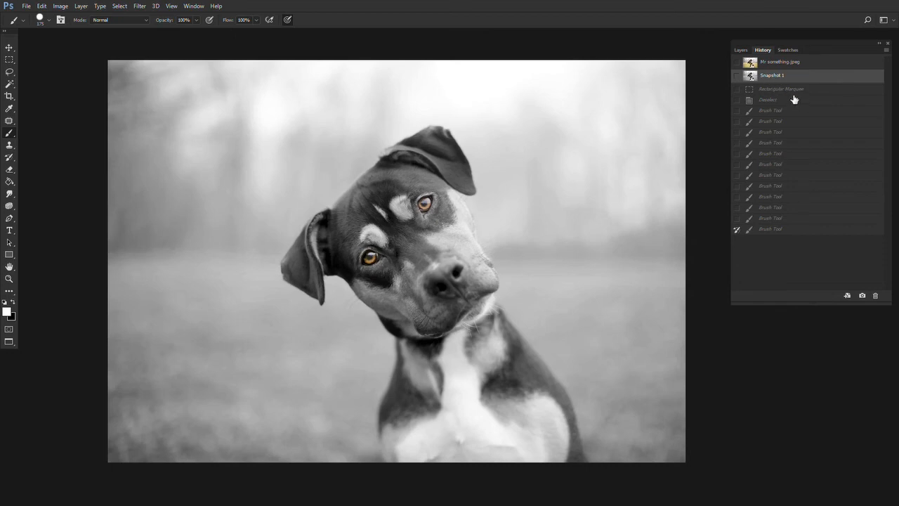
left_click(775, 230)
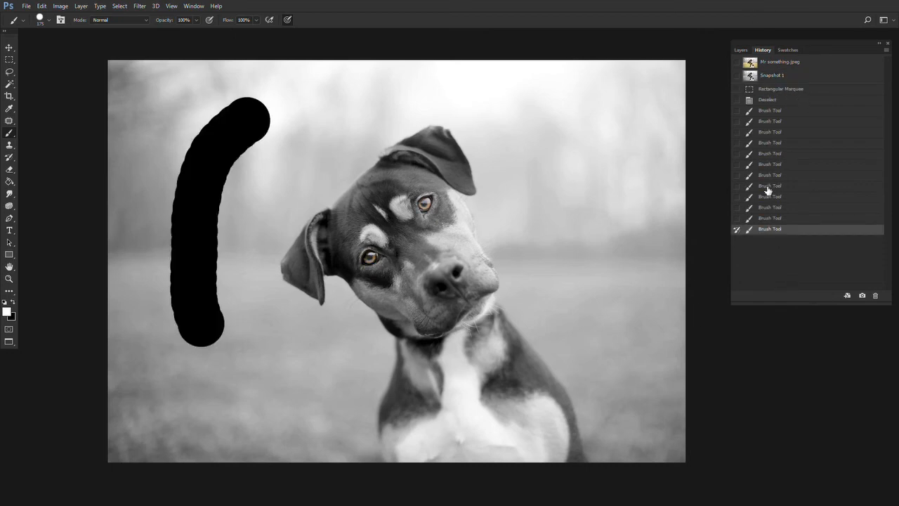
key("ctrl+z")
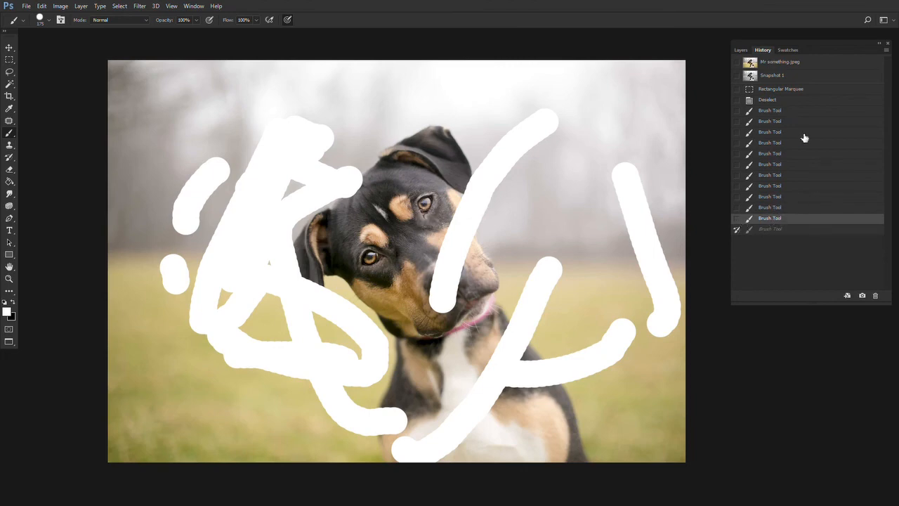
left_click(775, 102)
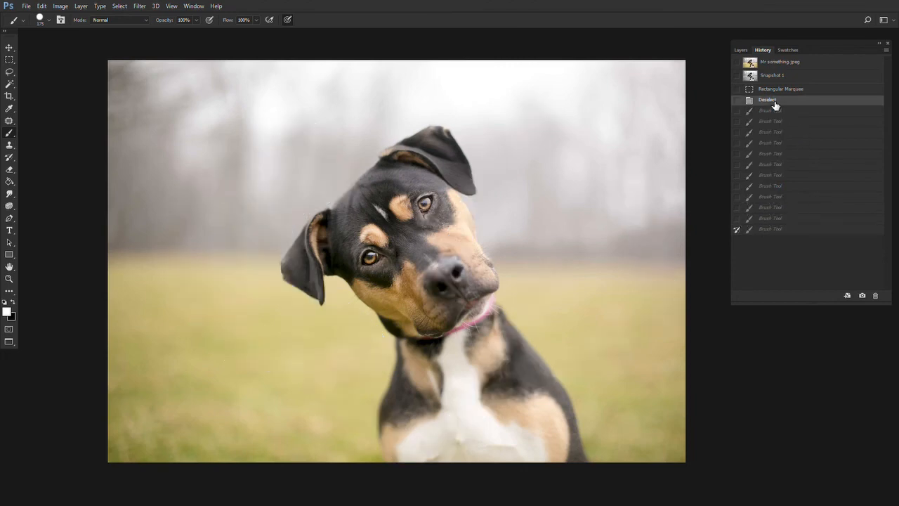
Select the whole canvas and apply a strong Radial Blur using the Spin method at Good quality.
left_click_drag(678, 159, 656, 155)
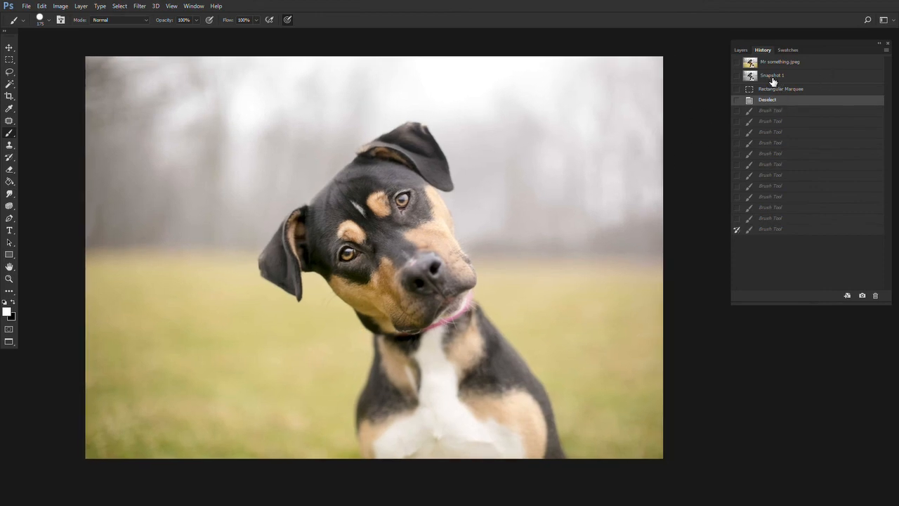
left_click_drag(371, 159, 307, 163)
key("ctrl+a")
left_click_drag(210, 76, 231, 56)
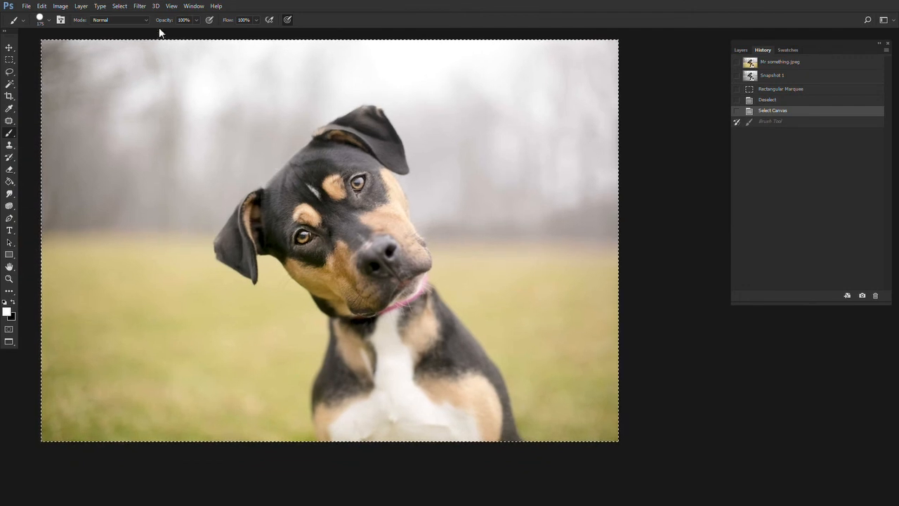
left_click(139, 5)
mouse_move(242, 141)
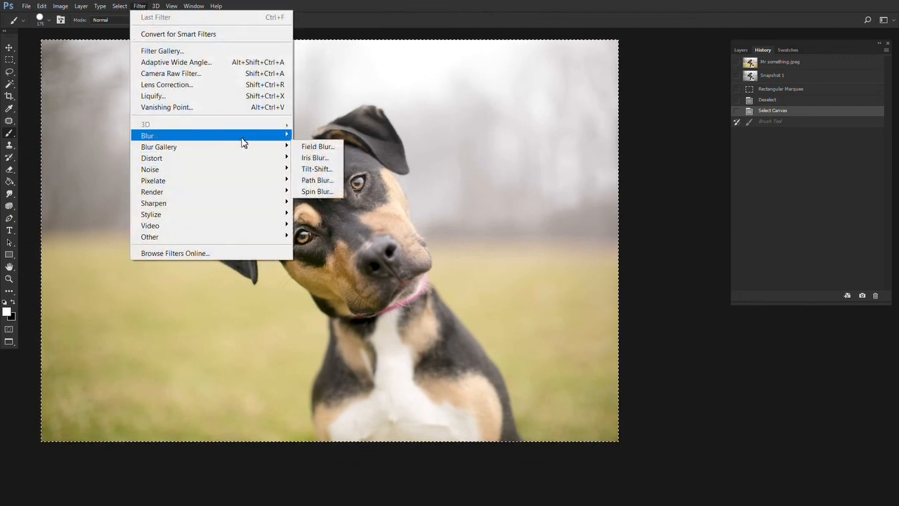
left_click(337, 216)
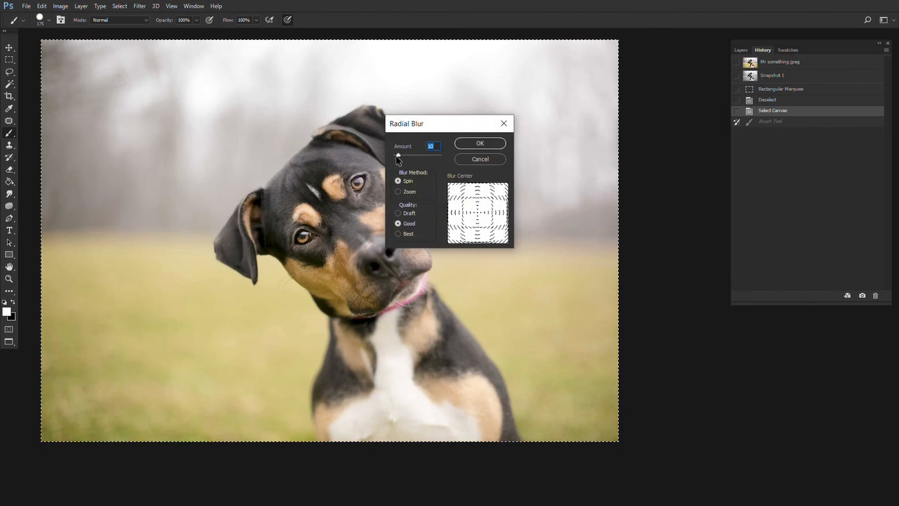
left_click_drag(397, 161, 418, 161)
left_click(490, 145)
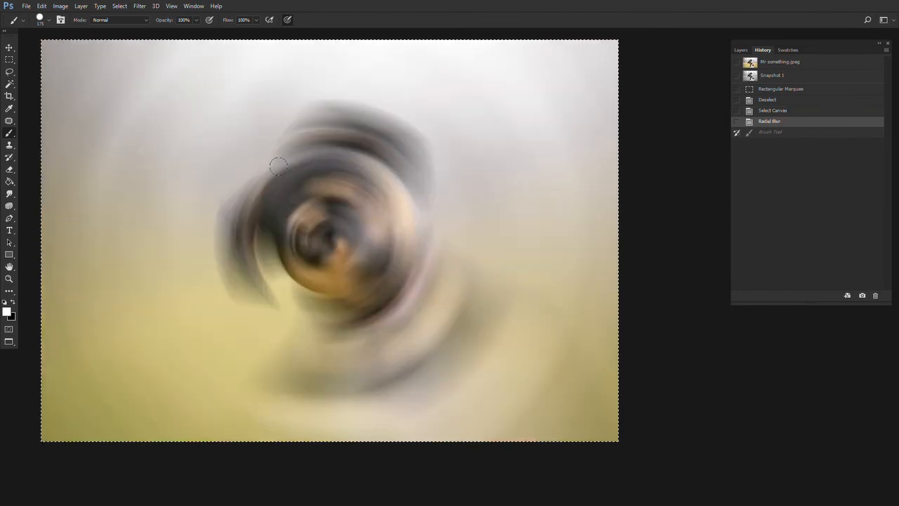
Set the Select Canvas state as the History Brush source, keeping the Radial Blur state as the current one.
key("y")
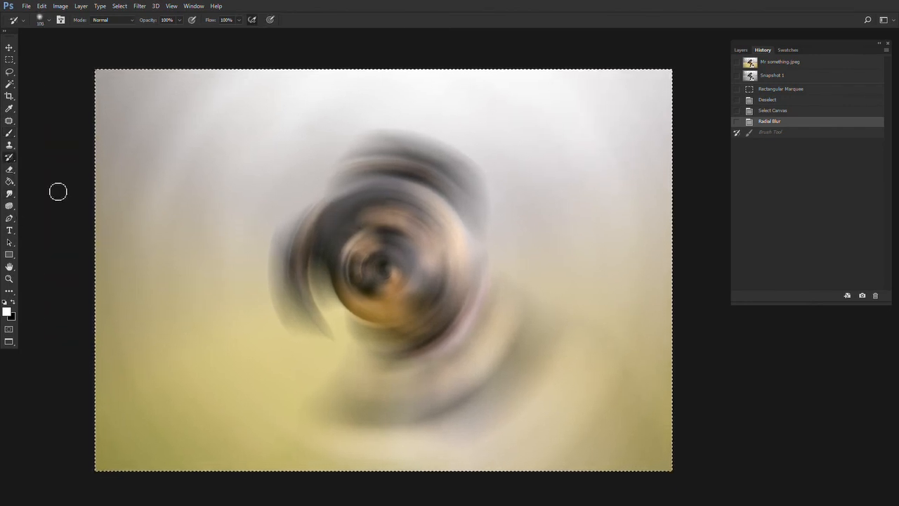
left_click(764, 117)
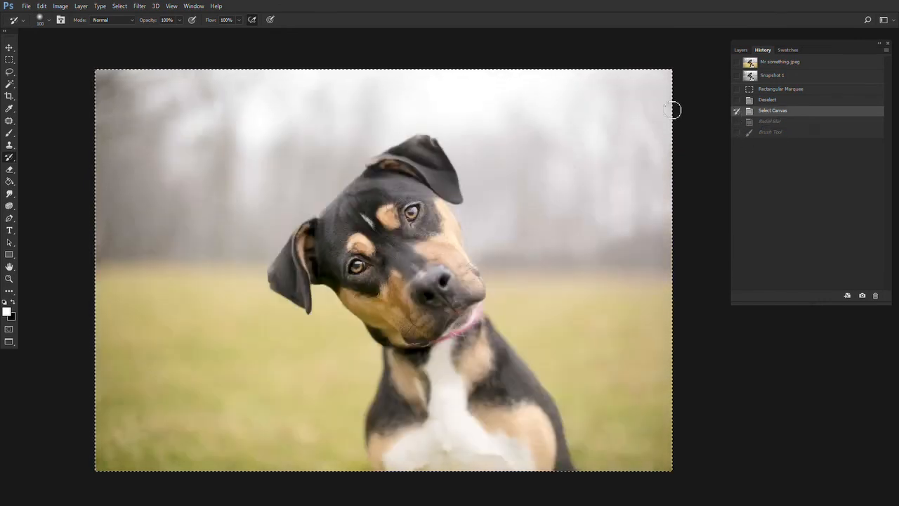
left_click(770, 122)
Set the History Brush to a size of 800 px and 42% opacity.
key("bracketright")
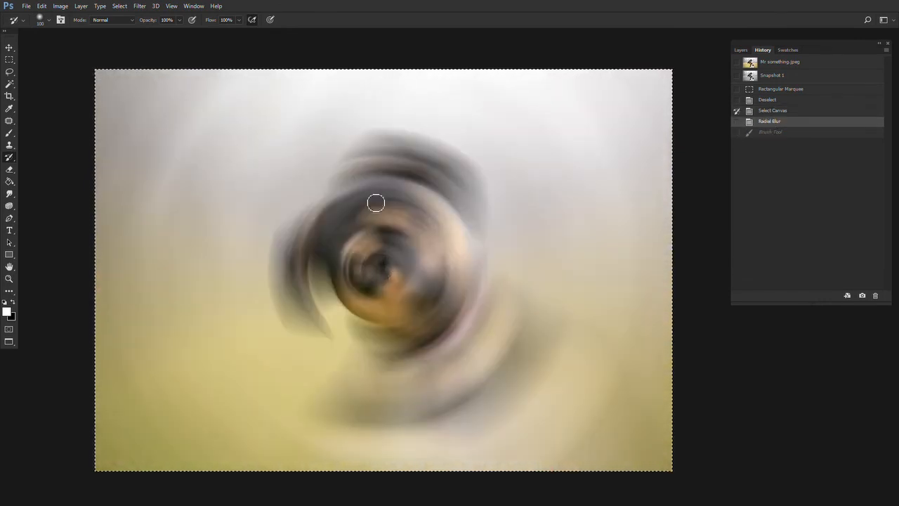
key("bracketright")
key("bracketright")
key("bracketright")
key("bracketright")
key("bracketright")
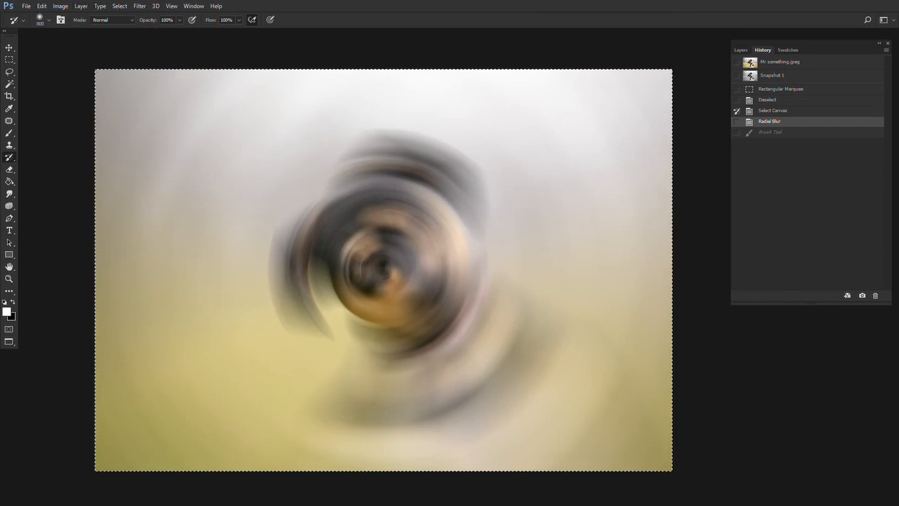
left_click(181, 23)
left_click_drag(184, 31, 154, 31)
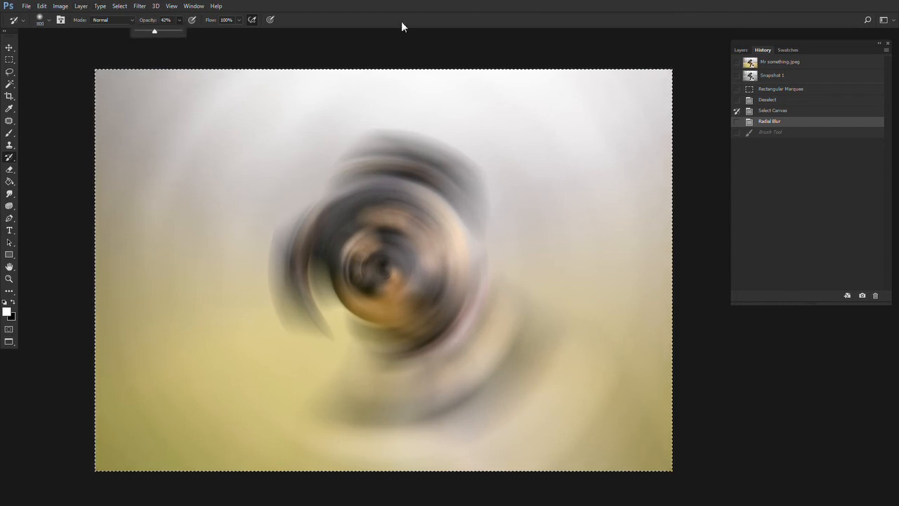
Paint the sharp detail back into the dog's face, muzzle and one ear with the History Brush.
mouse_move(355, 251)
left_mouse_down()
mouse_move(325, 279)
mouse_move(414, 210)
left_mouse_up()
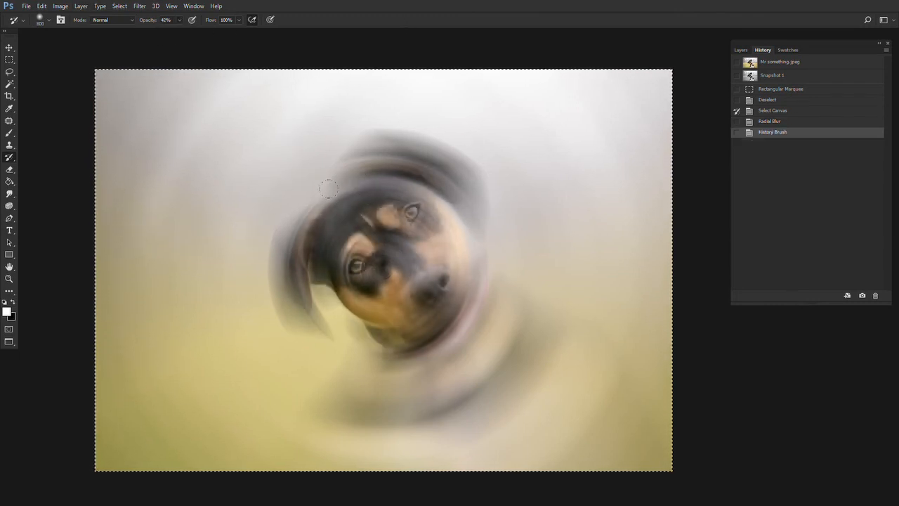
left_click_drag(330, 204, 376, 260)
left_click_drag(393, 330, 403, 271)
left_click(460, 299)
left_click(457, 330)
left_click(436, 355)
left_click(382, 160)
left_click(309, 235)
left_click(299, 278)
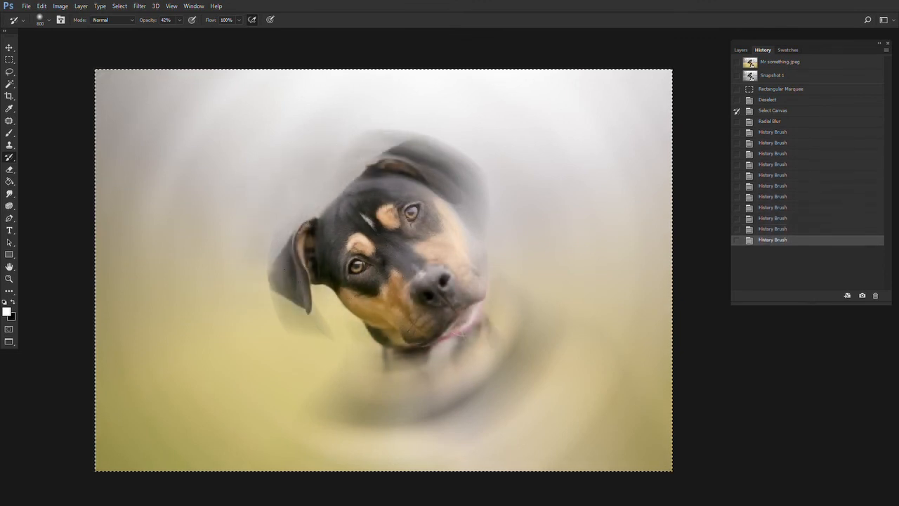
Restore the dog's other ear, the edge of its cheek and its neck with the History Brush.
left_click(394, 352)
left_click(406, 172)
left_click_drag(426, 159, 454, 211)
left_click(442, 172)
left_click(469, 242)
left_click(462, 193)
left_click(496, 346)
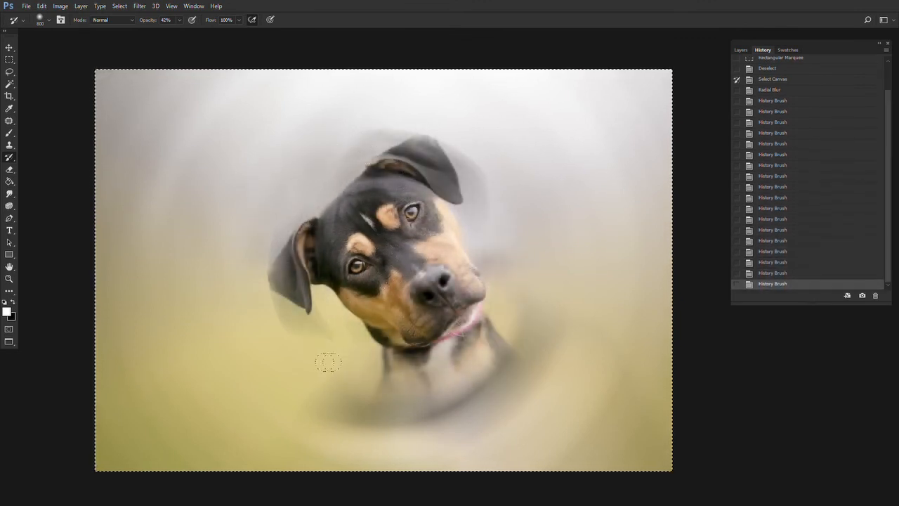
Enlarge the History Brush to 1300 px and partly restore the background and the dog's chest.
key("bracketright")
key("bracketright")
key("bracketright")
key("bracketright")
key("bracketright")
left_click(224, 365)
left_click(215, 287)
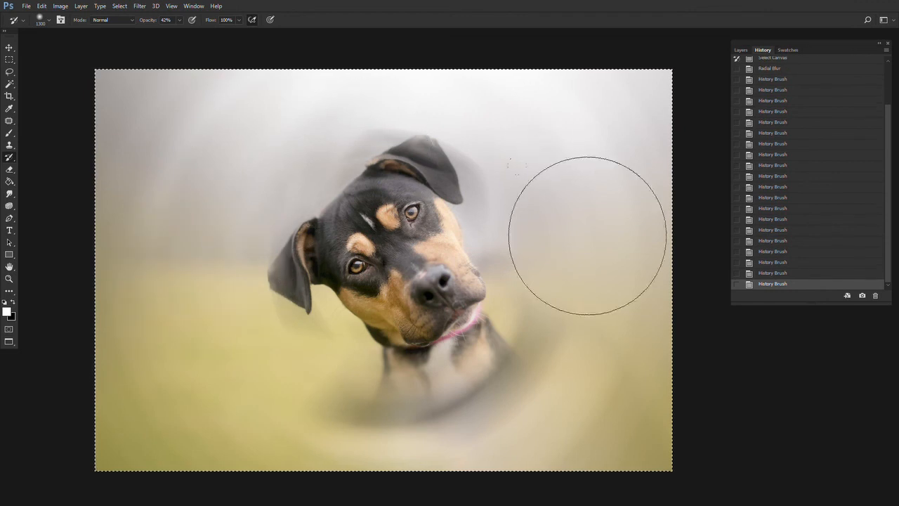
left_click(490, 392)
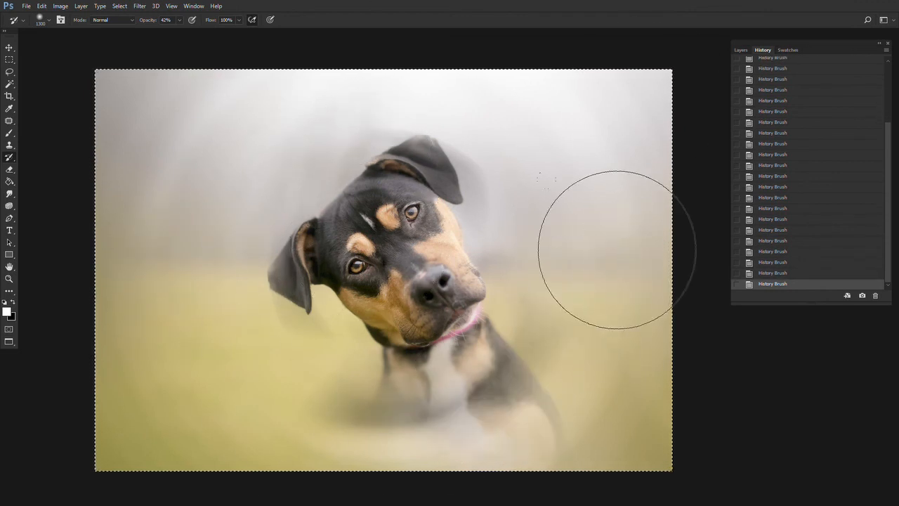
Set the latest History Brush state as the brush source and create a snapshot of the partly restored photo.
left_click_drag(887, 185, 888, 221)
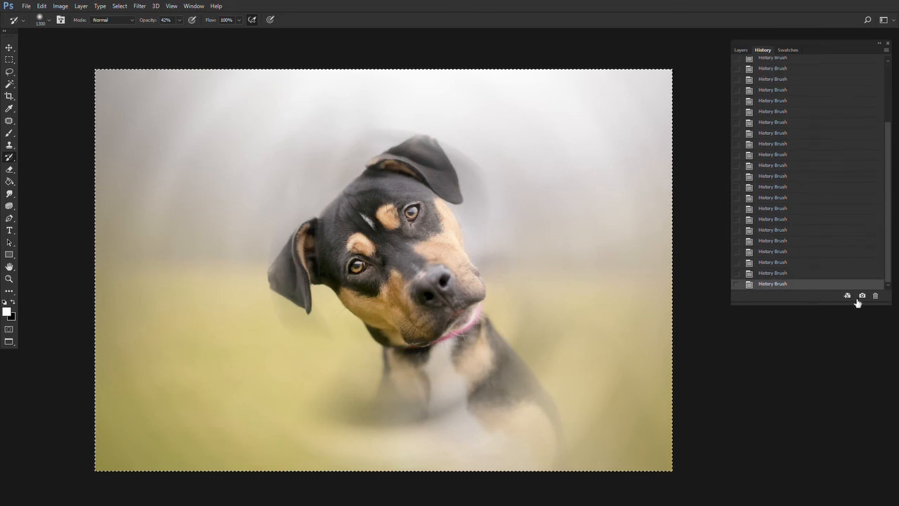
left_click(736, 285)
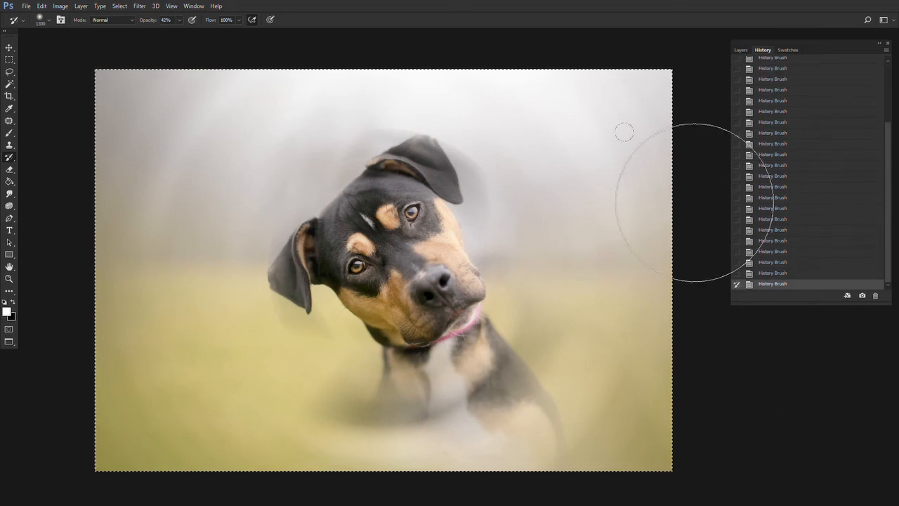
scroll(548, 182, "up", 1)
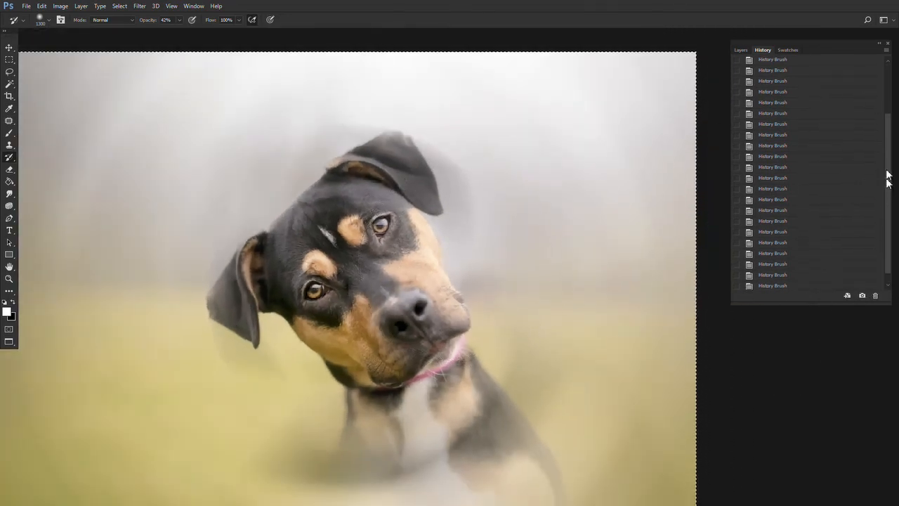
left_click_drag(889, 176, 824, 110)
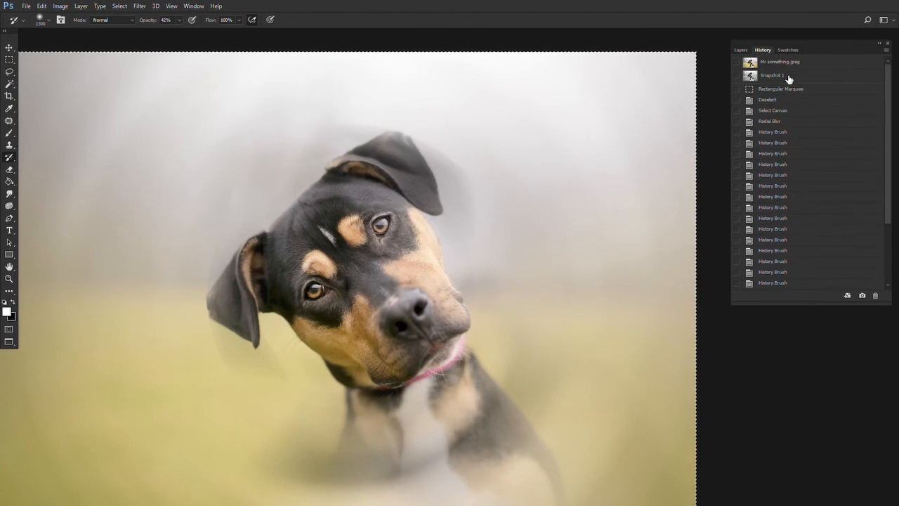
left_click(862, 296)
left_click_drag(889, 204, 807, 131)
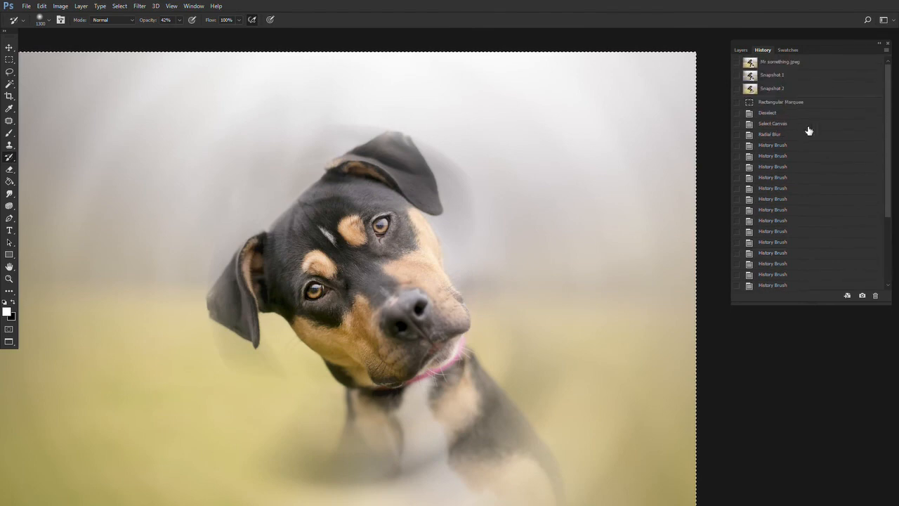
Compare the original photo, Snapshot 1 and Snapshot 2, finishing on Snapshot 2.
left_click(776, 92)
left_click(783, 64)
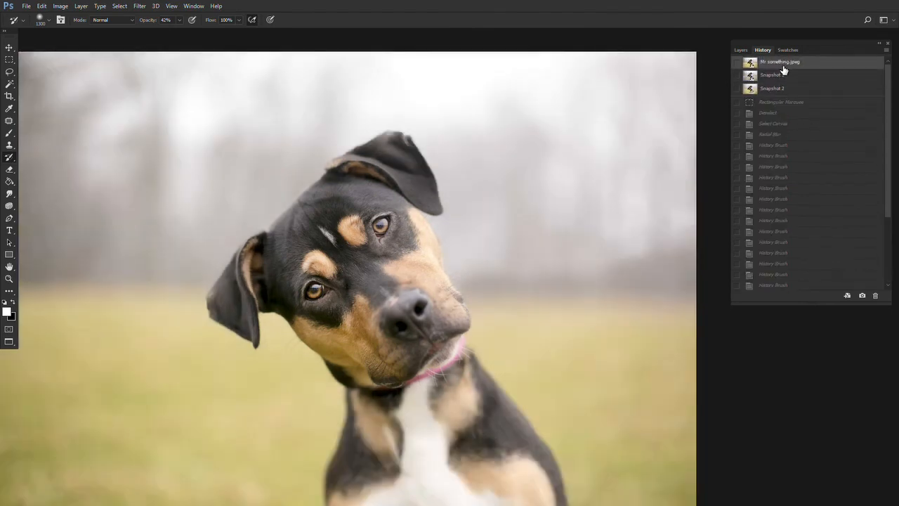
left_click(776, 76)
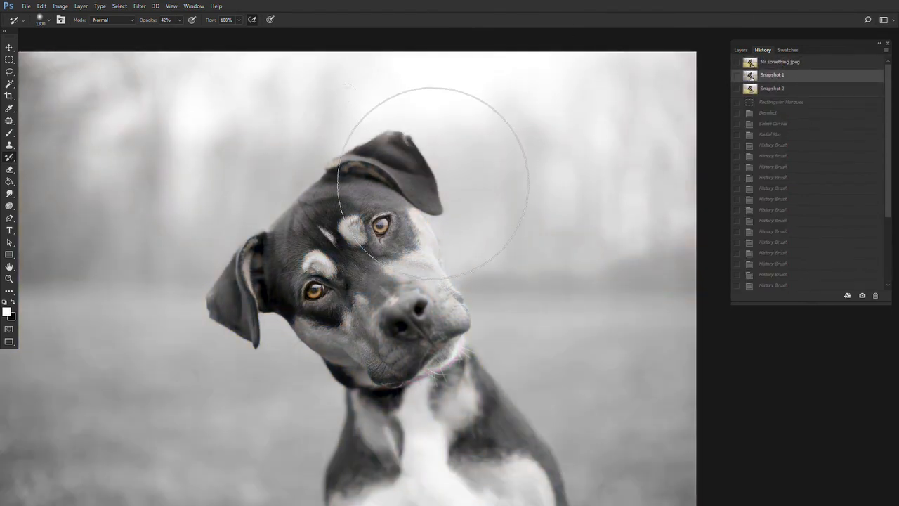
scroll(391, 241, "down", 1)
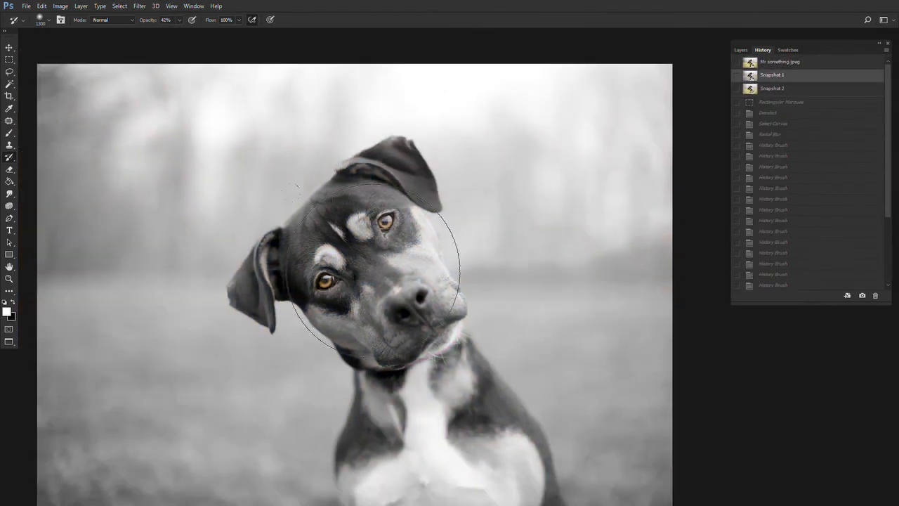
left_click(776, 89)
scroll(348, 292, "down", 2)
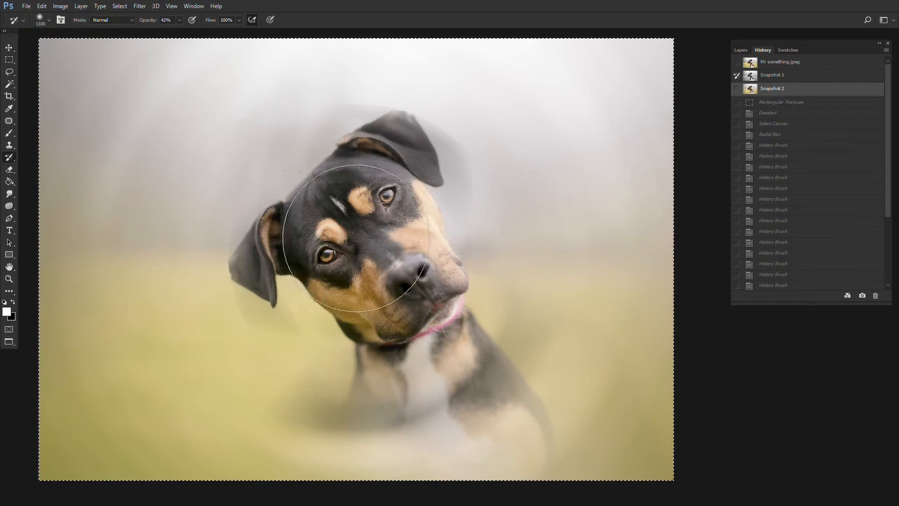
Paint Snapshot 1's grayscale version over the dog's face with the History Brush at 42% opacity.
mouse_move(355, 239)
left_mouse_down()
mouse_move(378, 272)
mouse_move(387, 269)
mouse_move(377, 241)
mouse_move(367, 234)
mouse_move(381, 271)
left_mouse_up()
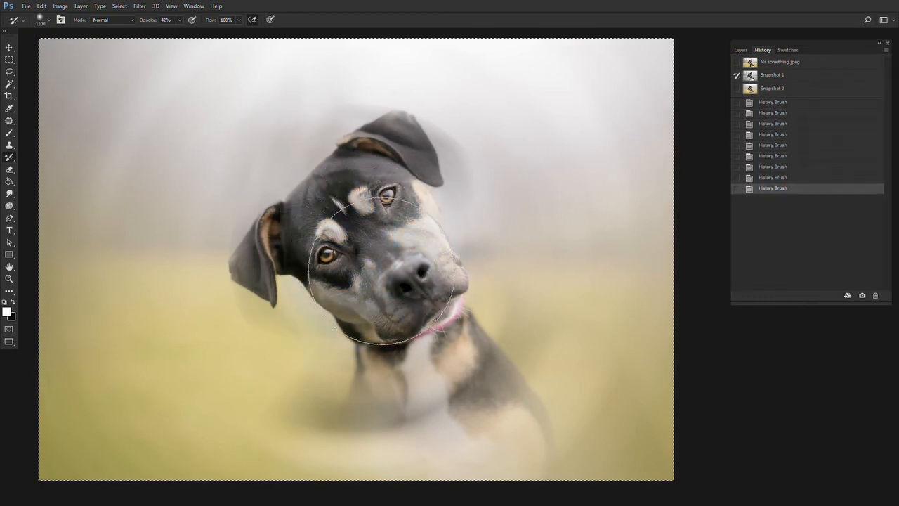
left_click(379, 278)
left_click(365, 264)
left_click(359, 238)
left_click(338, 235)
left_click(302, 242)
Reduce the History Brush to 500 px and paint Snapshot 1 over the dog's ears, forehead and muzzle.
key("bracketleft")
key("bracketleft")
key("bracketleft")
key("bracketleft")
key("bracketleft")
key("bracketleft")
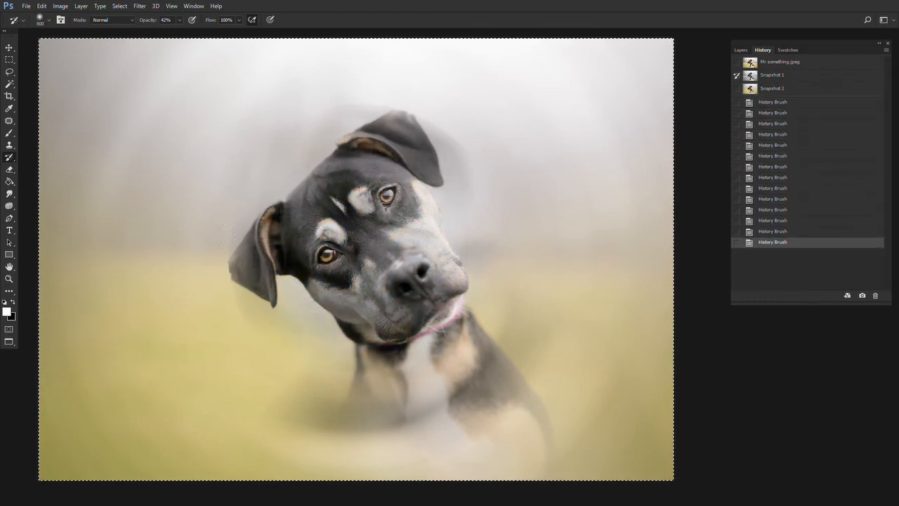
left_click(279, 216)
left_click(273, 236)
left_click(376, 148)
left_click(393, 273)
left_click(429, 309)
Enlarge the History Brush to 900 px and continue painting Snapshot 1 over the dog's neck, chest and face.
key("bracketright")
key("bracketright")
key("bracketright")
key("bracketright")
left_click(402, 383)
left_click(413, 317)
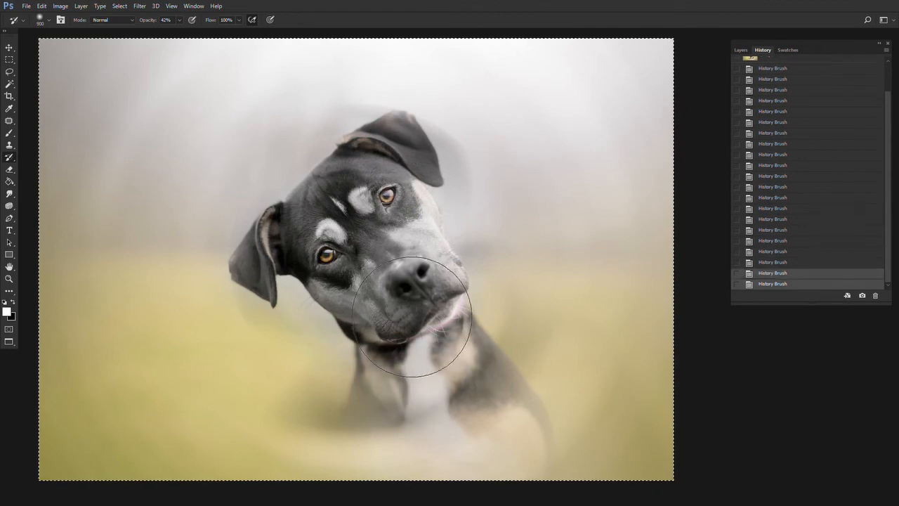
left_click(394, 305)
left_click(380, 190)
left_click(337, 220)
left_click(307, 254)
left_click(421, 327)
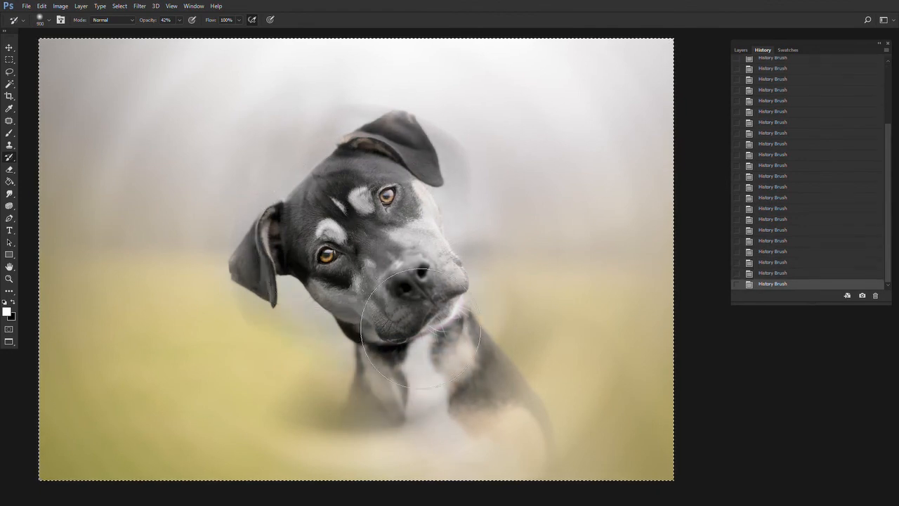
left_click(415, 225)
Compare Snapshot 2 with the latest History Brush state, finishing on the latest state.
scroll(814, 131, "up", 3)
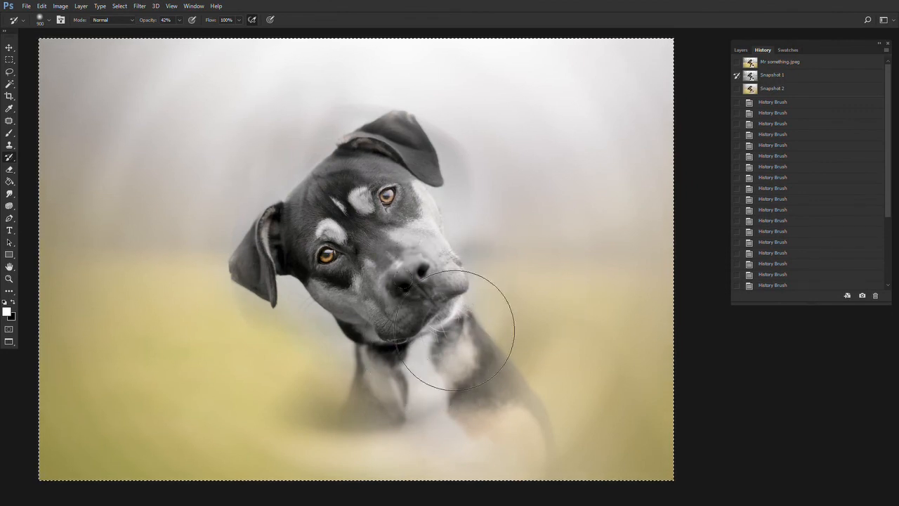
left_click(773, 89)
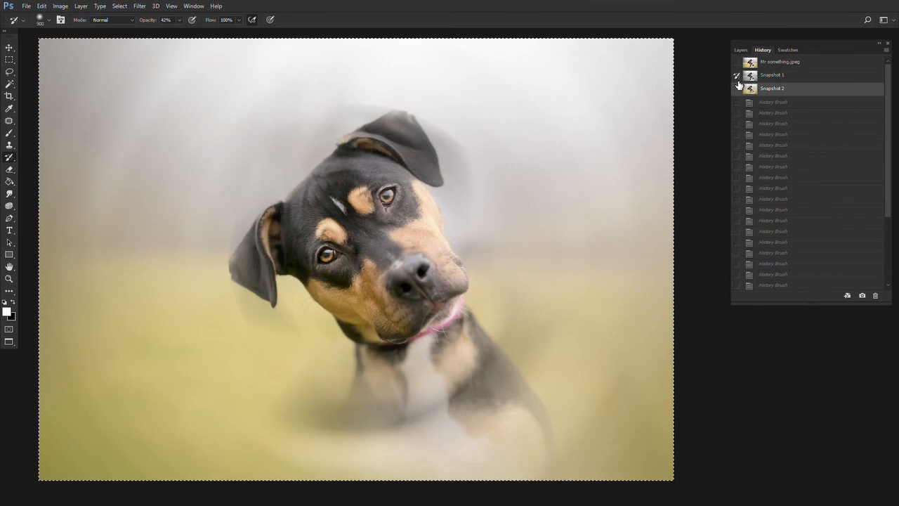
left_click_drag(889, 154, 895, 268)
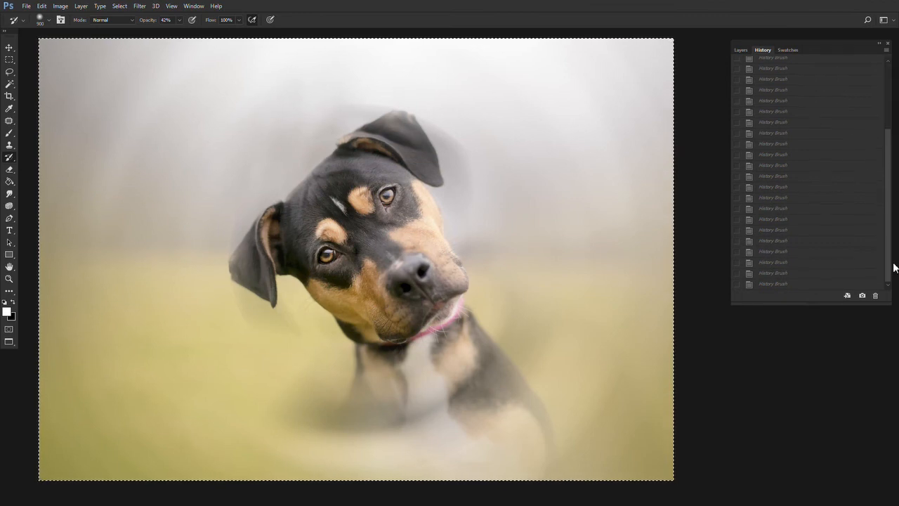
left_click(802, 284)
Brush the colored version partly back over the dog's chest, collar, cheek and surrounding background with the History Brush.
key("p")
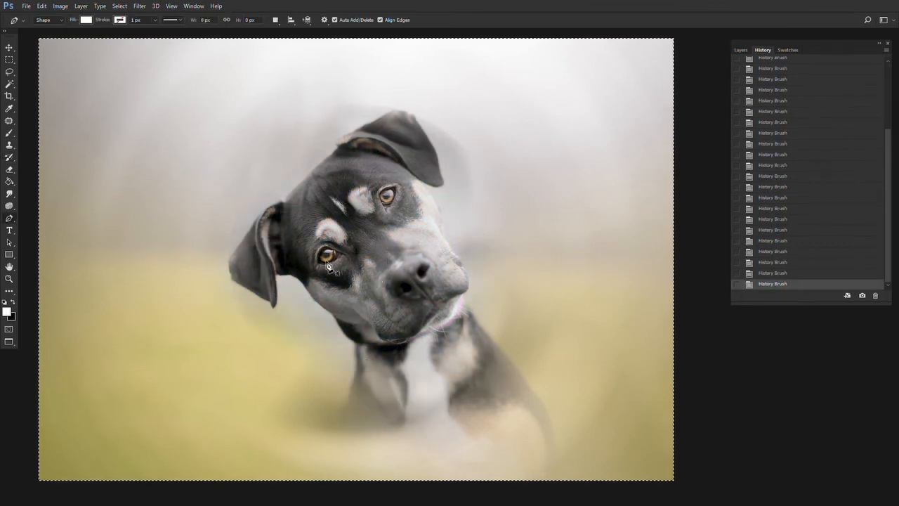
key("y")
mouse_move(440, 413)
left_mouse_down()
mouse_move(480, 387)
mouse_move(377, 428)
mouse_move(443, 388)
mouse_move(410, 405)
mouse_move(357, 403)
mouse_move(267, 345)
mouse_move(391, 412)
mouse_move(318, 359)
mouse_move(330, 381)
mouse_move(464, 390)
left_mouse_up()
mouse_move(519, 228)
left_mouse_down()
mouse_move(497, 240)
mouse_move(484, 210)
mouse_move(495, 96)
mouse_move(402, 75)
mouse_move(288, 104)
mouse_move(253, 155)
mouse_move(199, 201)
left_mouse_up()
left_click(175, 264)
left_click(277, 351)
left_click(285, 337)
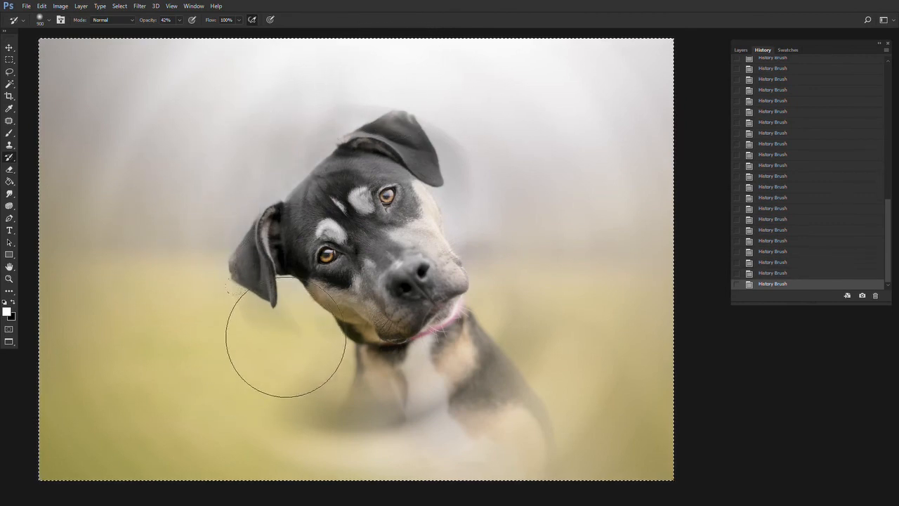
left_click(442, 327)
left_click(508, 253)
left_click(510, 253)
Select the 66 px spatter brush tip for the History Brush.
key("z")
left_click(422, 254, "alt")
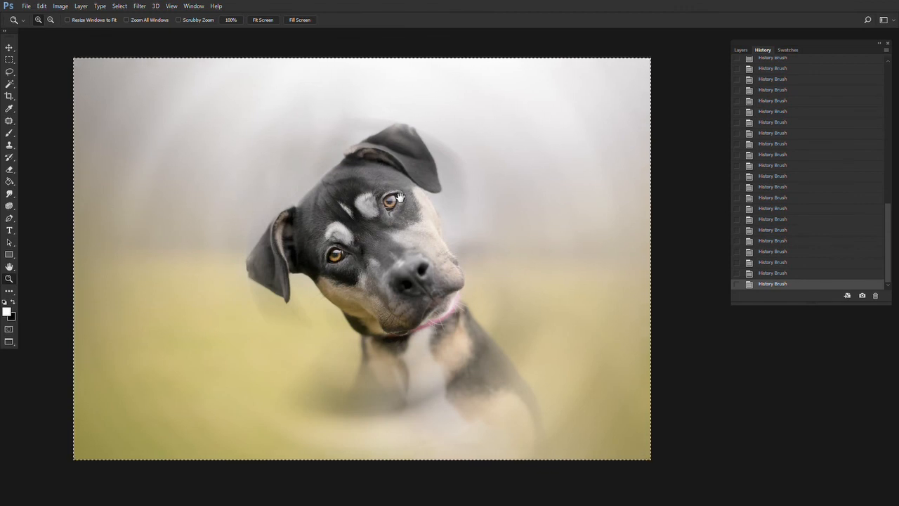
mouse_move(402, 199)
left_mouse_down()
mouse_move(374, 191)
mouse_move(392, 198)
left_mouse_up()
key("y")
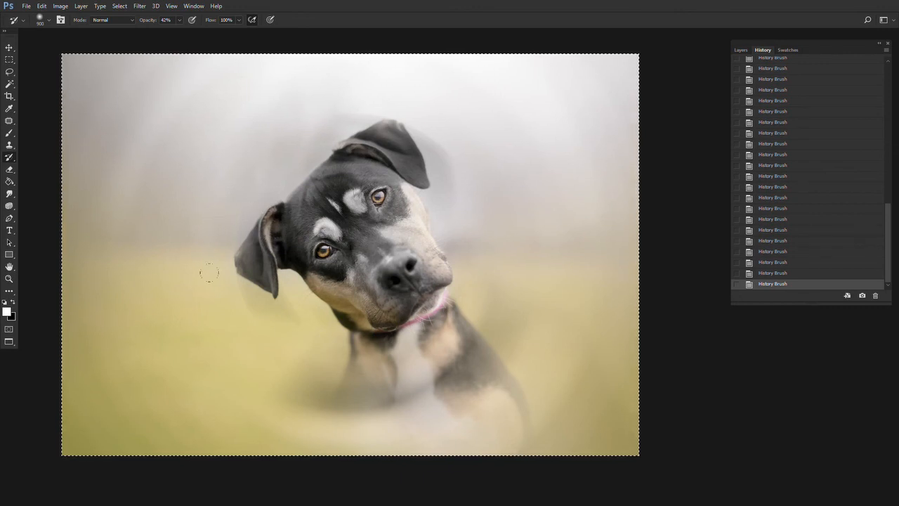
right_click(11, 161)
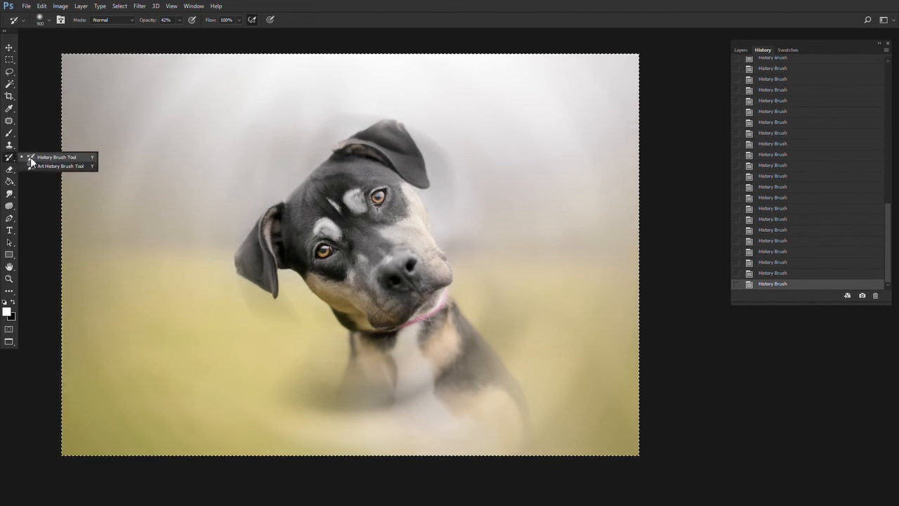
left_click(56, 157)
right_click(275, 258)
scroll(316, 320, "down", 10)
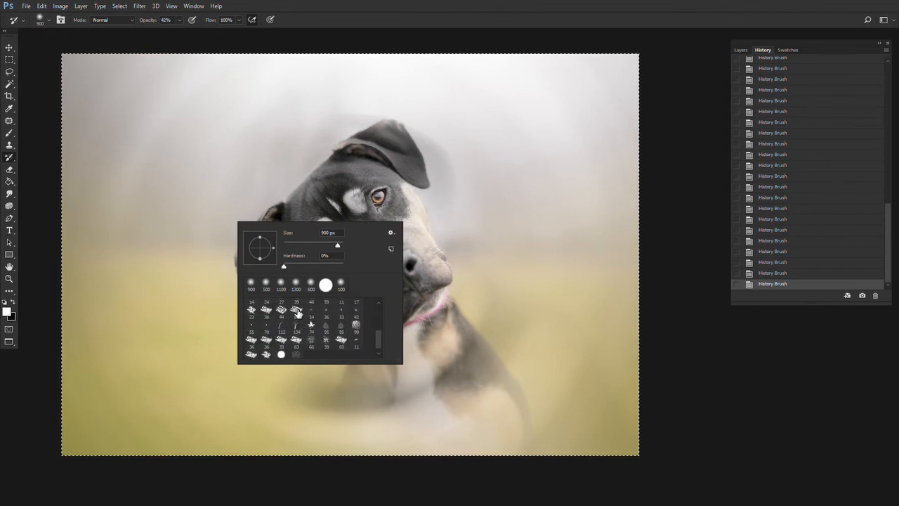
left_click(296, 341)
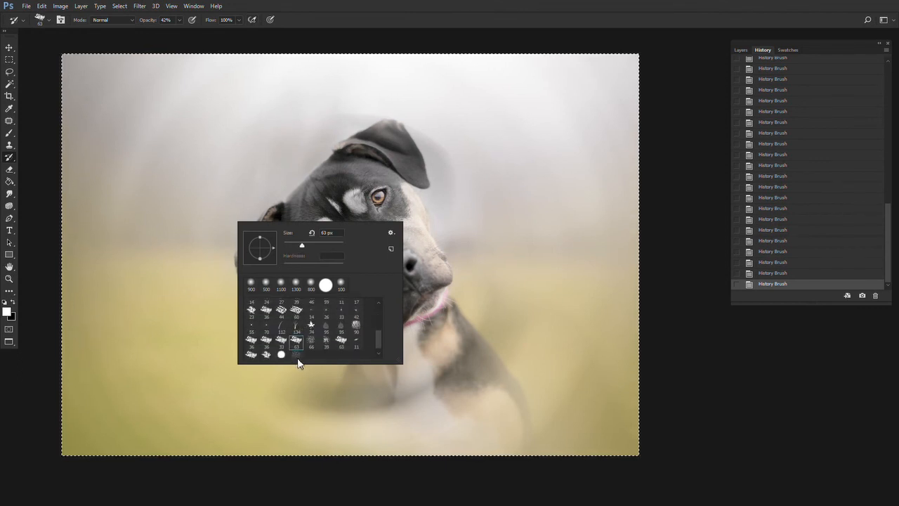
left_click(311, 342)
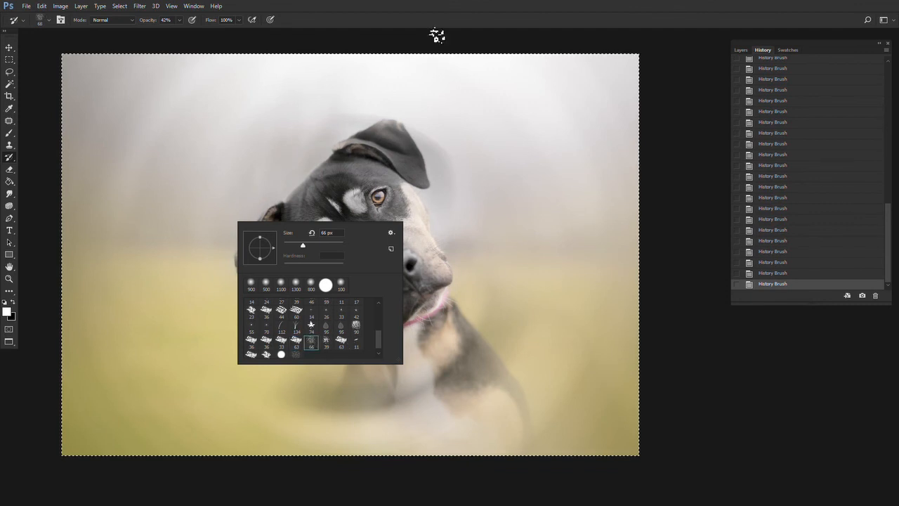
key("Return")
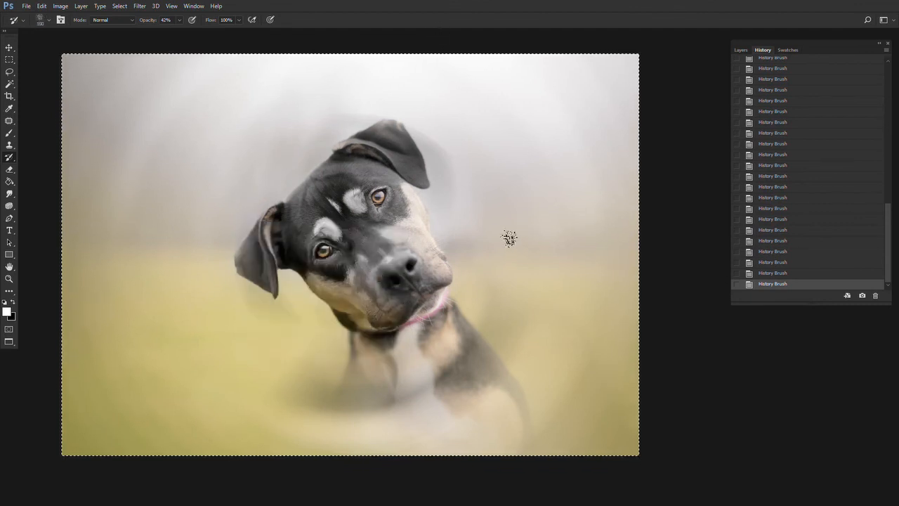
Set Snapshot 1 as the History Brush source and paint spatter texture around the dog's head, enlarging the brush to 1100 px.
left_click_drag(888, 244, 887, 105)
left_click(737, 75)
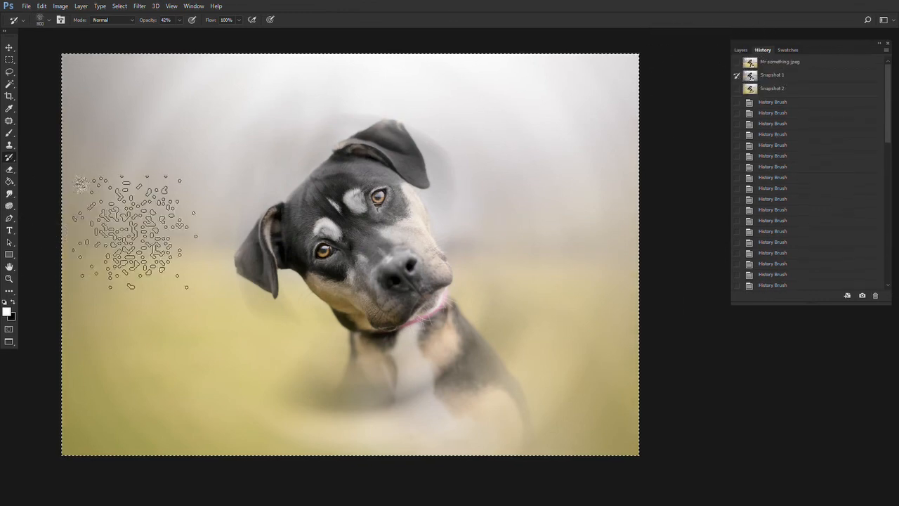
left_click(341, 270)
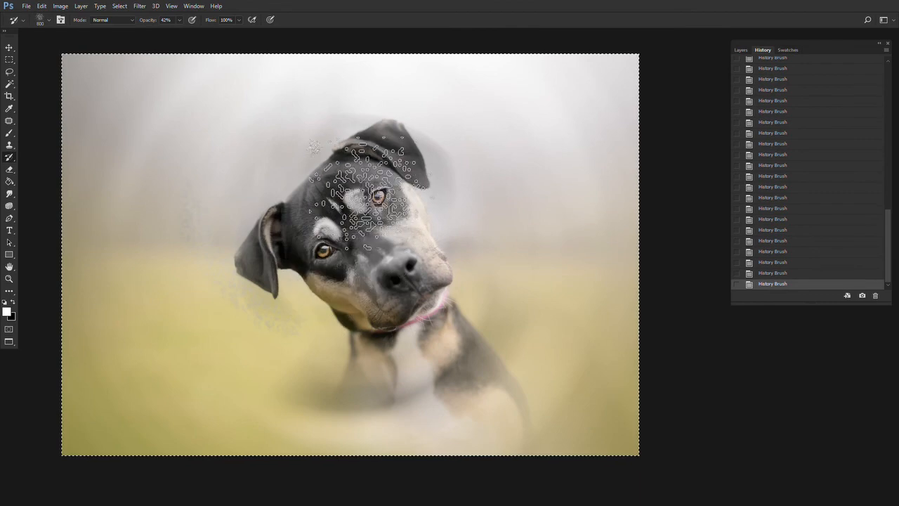
key("bracketright")
key("bracketright")
key("bracketright")
left_click(434, 341)
left_click(360, 269)
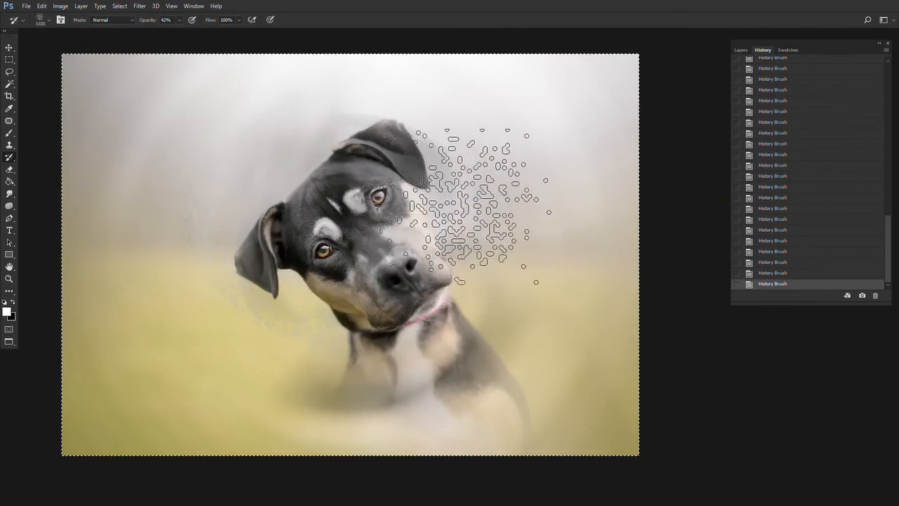
left_click(443, 226)
Raise the History Brush opacity to 100% and paint Snapshot 1 spatter texture around the dog's head, neck and background.
left_click_drag(148, 20, 189, 19)
left_click(435, 206)
left_click(387, 278)
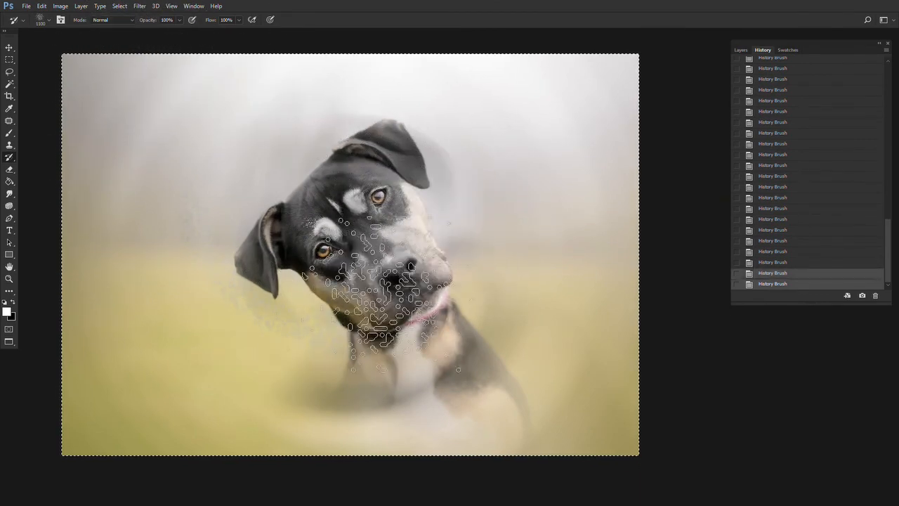
left_click(464, 302)
left_click(450, 307)
left_click(407, 153)
left_click(412, 302)
left_click(299, 313)
left_click(211, 305)
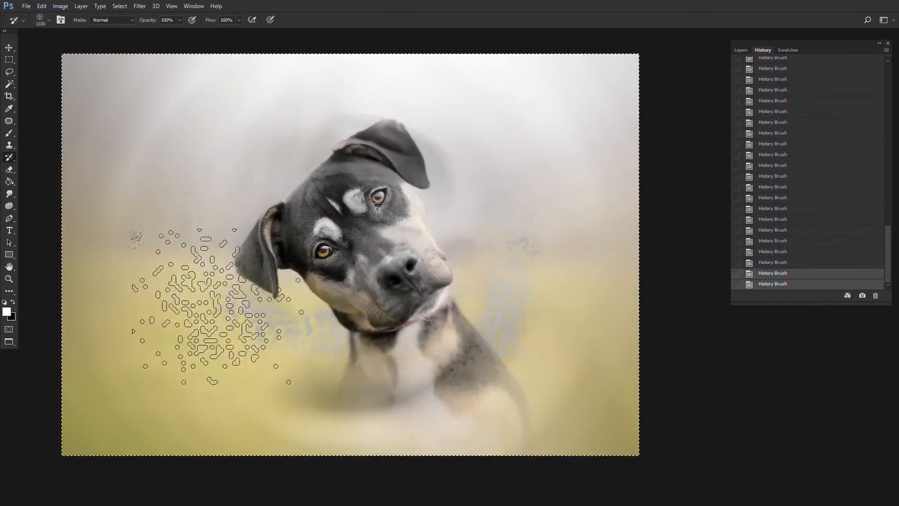
left_click(211, 180)
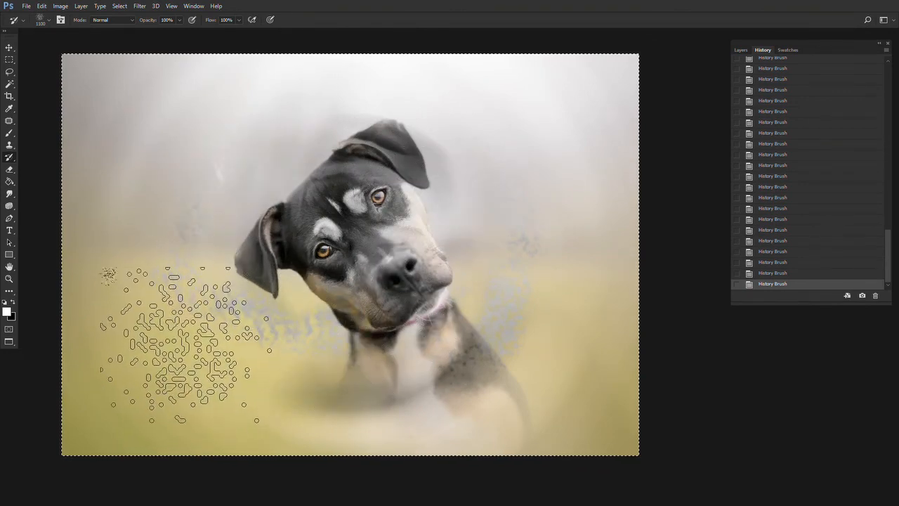
Try a bristle brush tip for the History Brush, finishing with a soft round tip at 300 px.
right_click(222, 342)
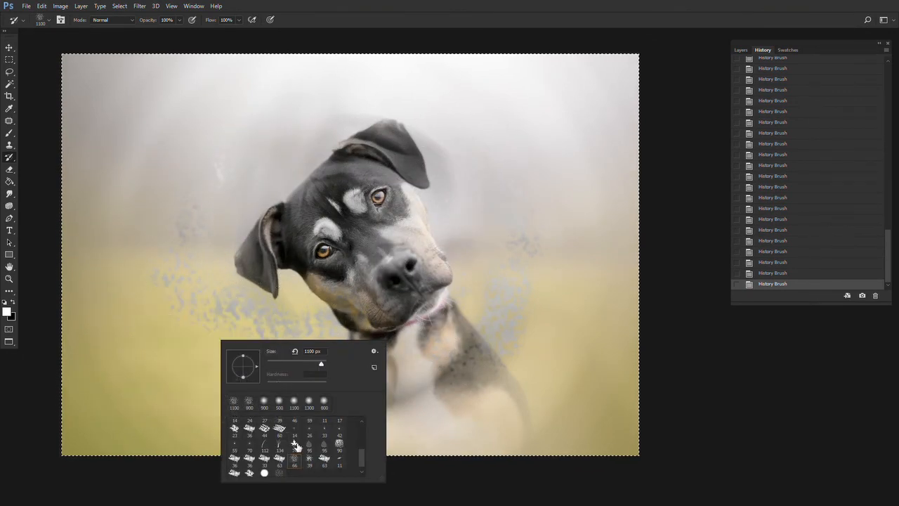
scroll(295, 446, "up", 5)
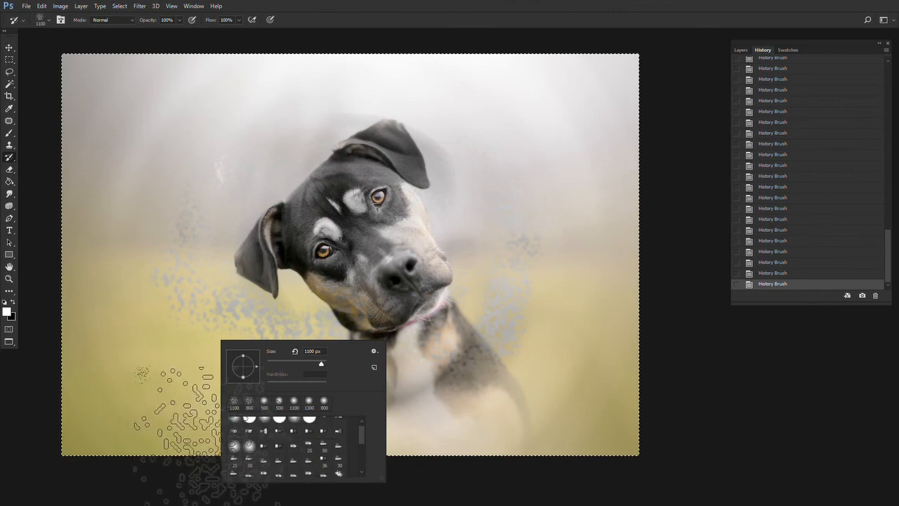
left_click(234, 431)
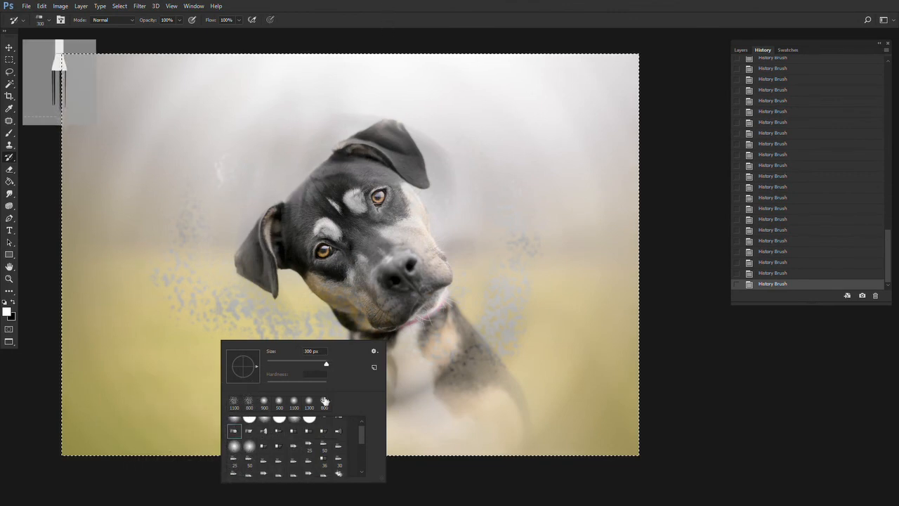
scroll(256, 422, "up", 1)
left_click(237, 427)
left_click(395, 5)
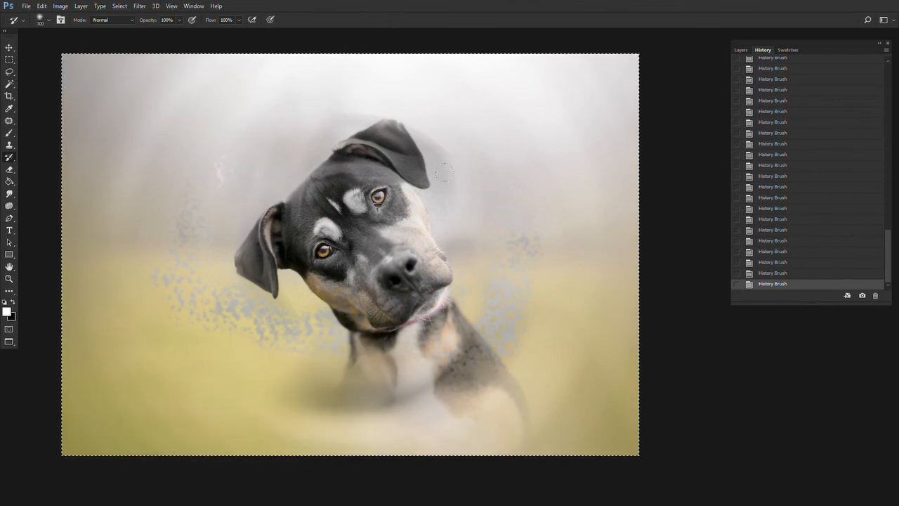
Deselect the canvas selection and return the photo to Snapshot 1.
key("m")
key("ctrl+d")
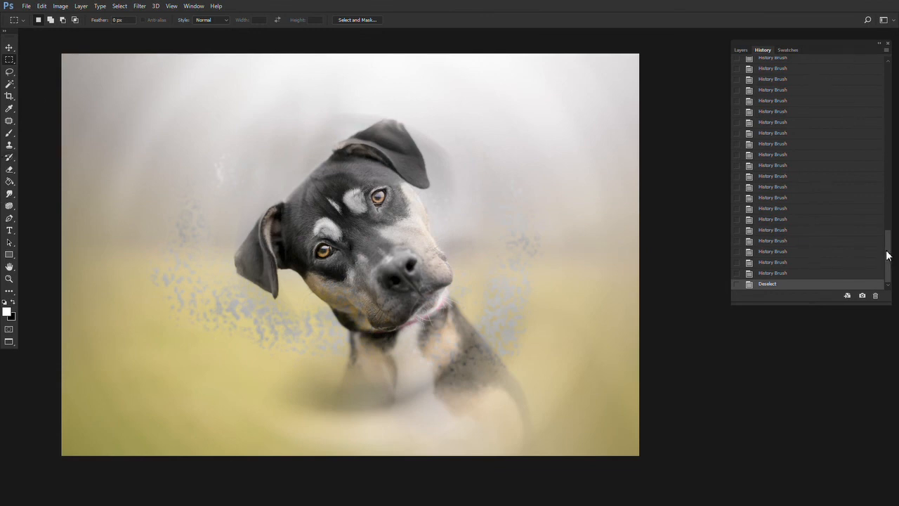
left_click_drag(888, 255, 870, 34)
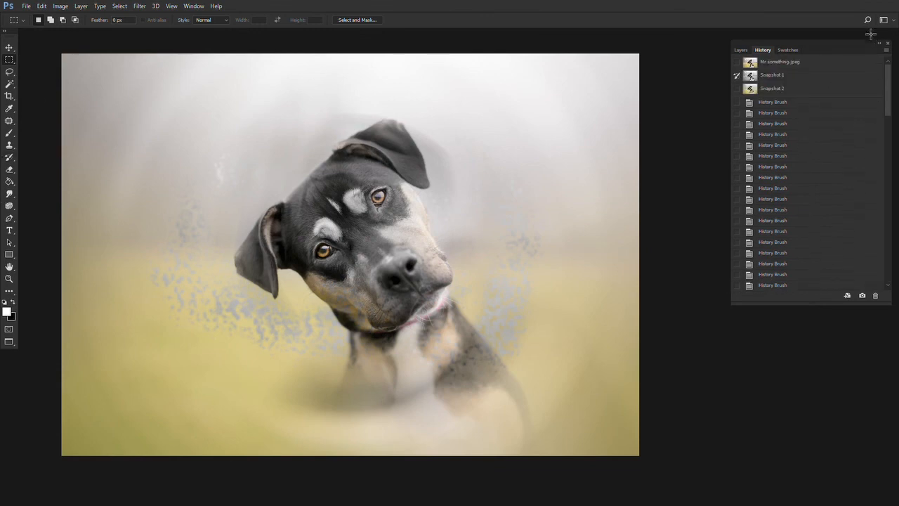
left_click(773, 75)
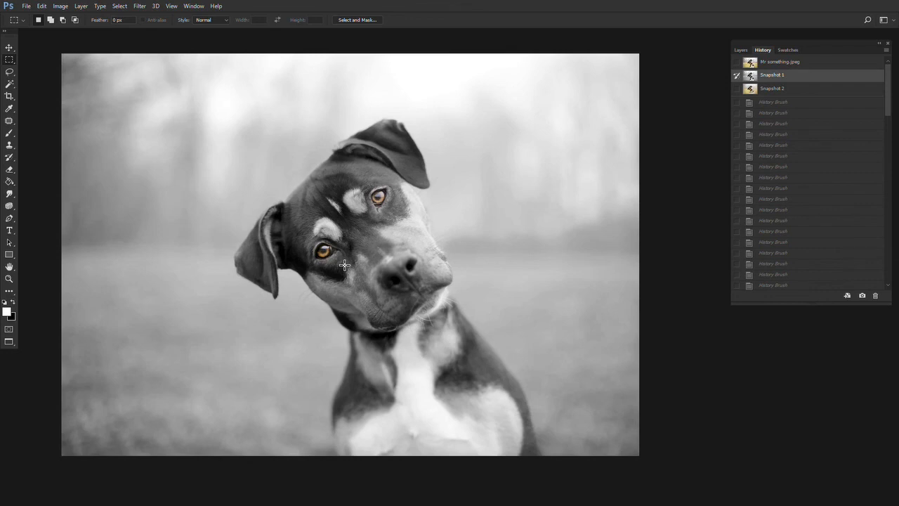
left_click_drag(520, 154, 528, 177)
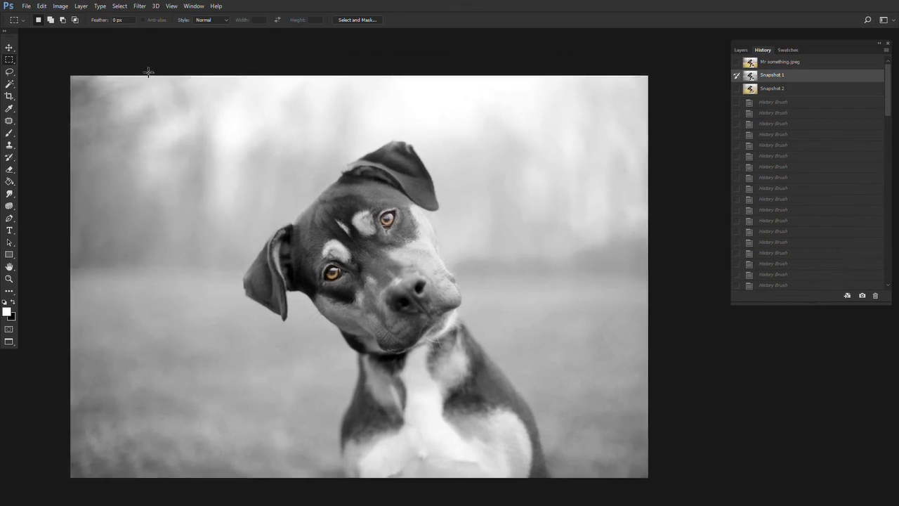
left_click_drag(303, 213, 275, 185)
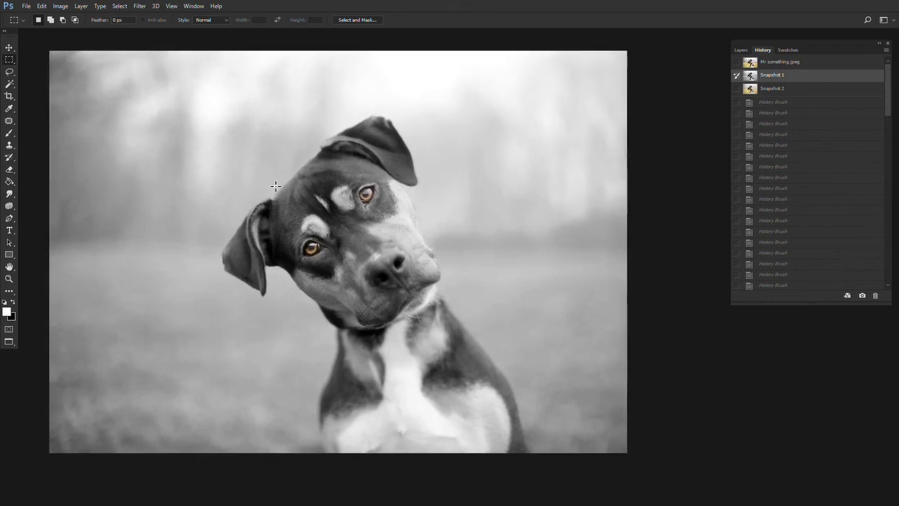
Switch to the Art History Brush with Snapshot 2 as the source and paint Tight Curl Long strokes across the photo.
left_click(10, 157)
left_click(24, 147)
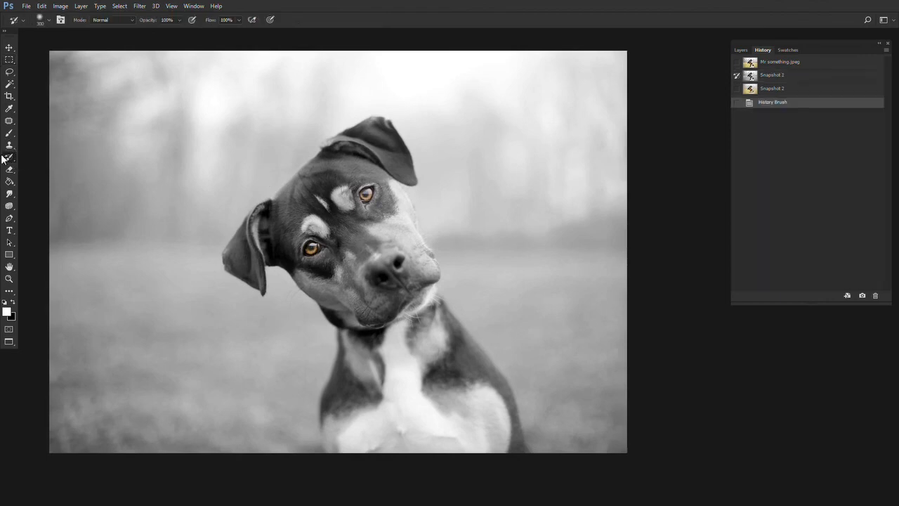
right_click(11, 159)
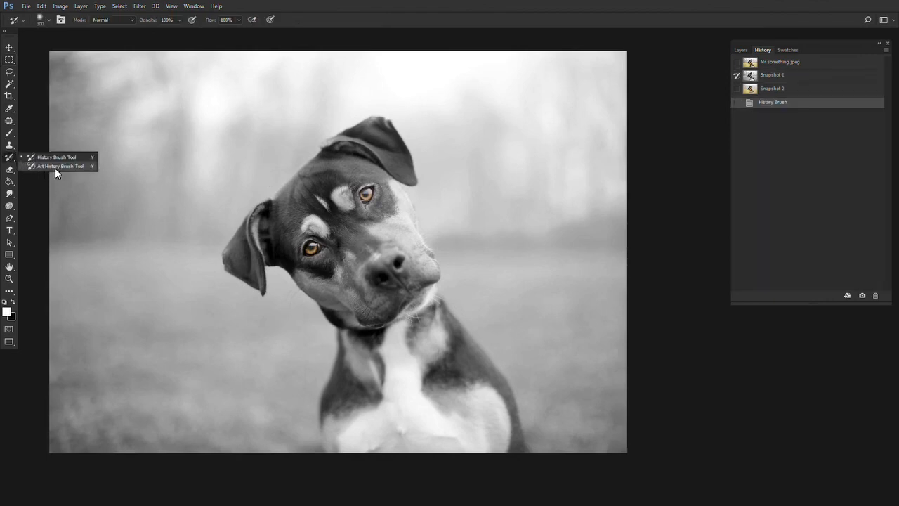
left_click(55, 168)
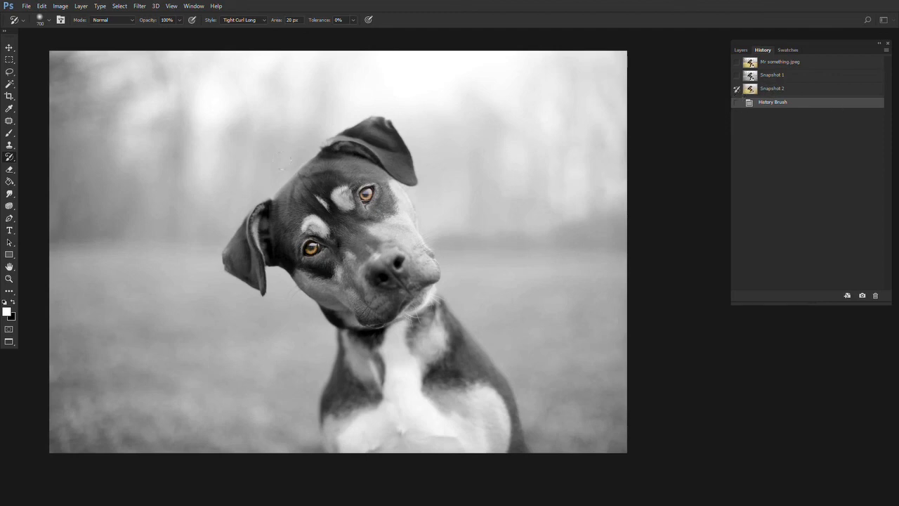
mouse_move(282, 160)
left_mouse_down()
mouse_move(302, 194)
mouse_move(151, 241)
mouse_move(217, 318)
left_mouse_up()
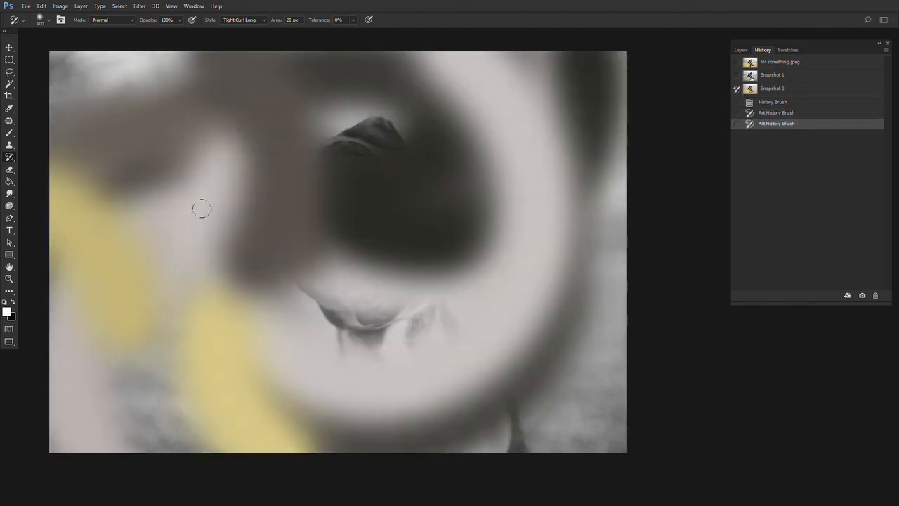
Undo the Art History Brush strokes on the photo, returning to the History Brush state.
left_click(365, 307)
key("ctrl+alt+z")
key("ctrl+alt+z")
key("ctrl+alt+z")
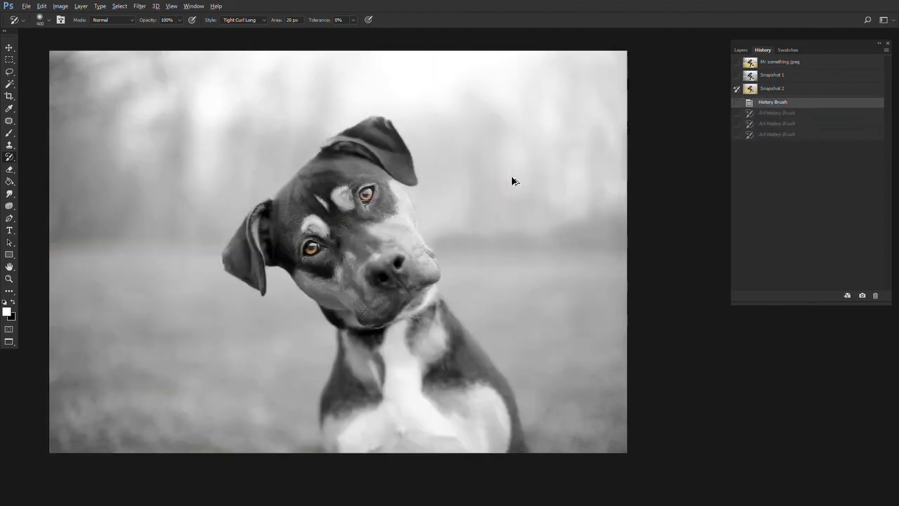
Set the Art History Brush to 250 px, Tight Short style, 5 px area, 2% tolerance and 23% opacity.
right_click(259, 158)
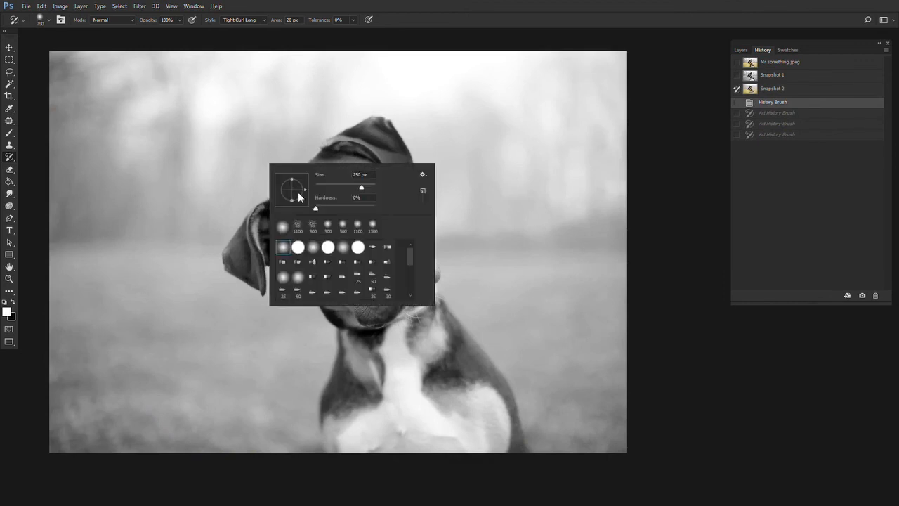
left_click(239, 32)
left_click(243, 20)
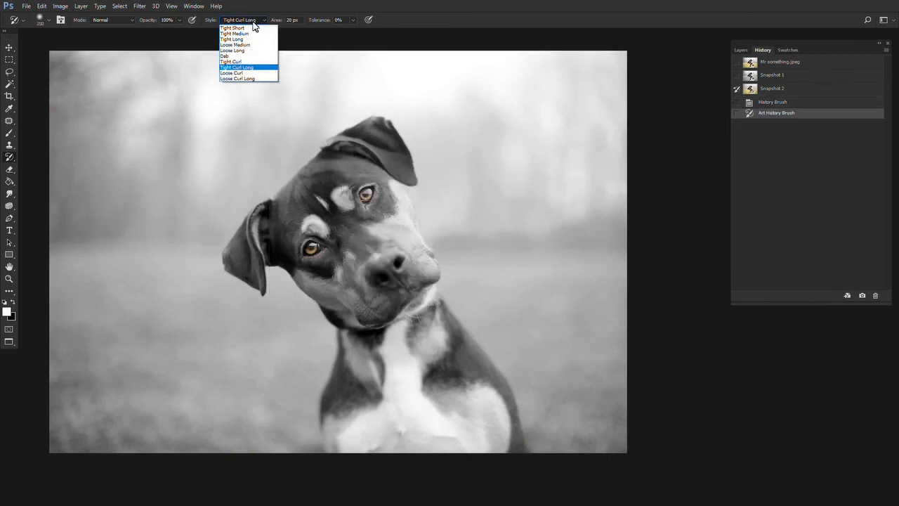
left_click(246, 28)
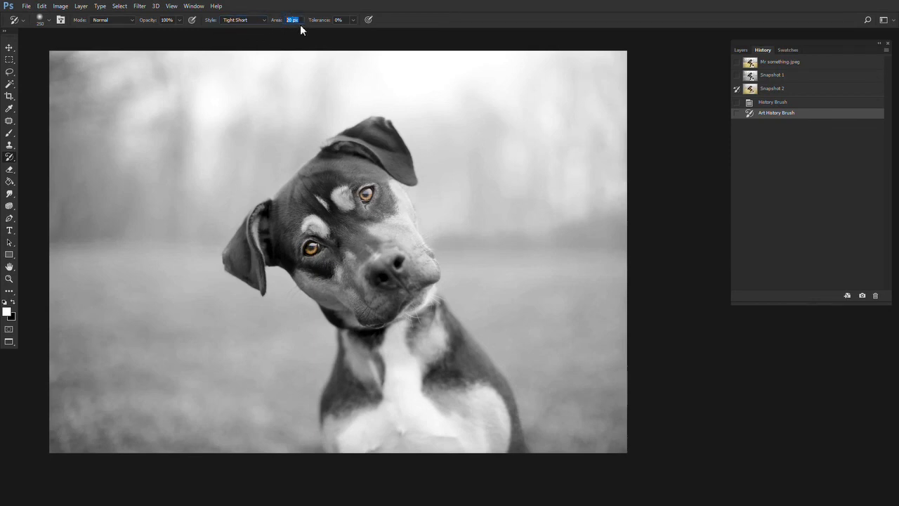
type("5")
left_click(353, 21)
left_click_drag(355, 30, 353, 31)
left_click(146, 31)
Paint Tight Short strokes over the dog's head, then compare with Snapshot 2 and return to the latest brush state.
mouse_move(259, 239)
left_mouse_down()
mouse_move(283, 260)
mouse_move(315, 235)
mouse_move(324, 240)
left_mouse_up()
mouse_move(355, 235)
left_mouse_down()
mouse_move(367, 194)
mouse_move(359, 198)
left_mouse_up()
mouse_move(360, 157)
left_mouse_down()
mouse_move(292, 216)
mouse_move(361, 245)
mouse_move(380, 204)
mouse_move(401, 238)
mouse_move(398, 260)
left_mouse_up()
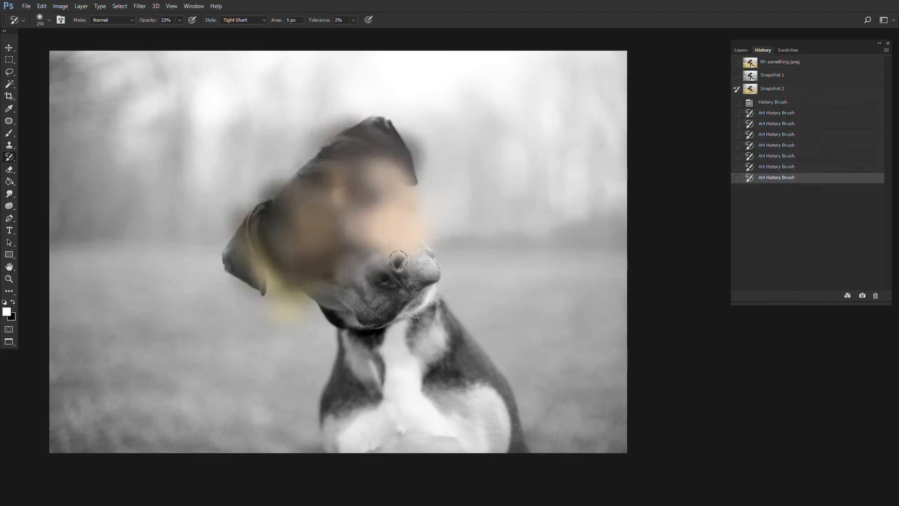
left_click(773, 89)
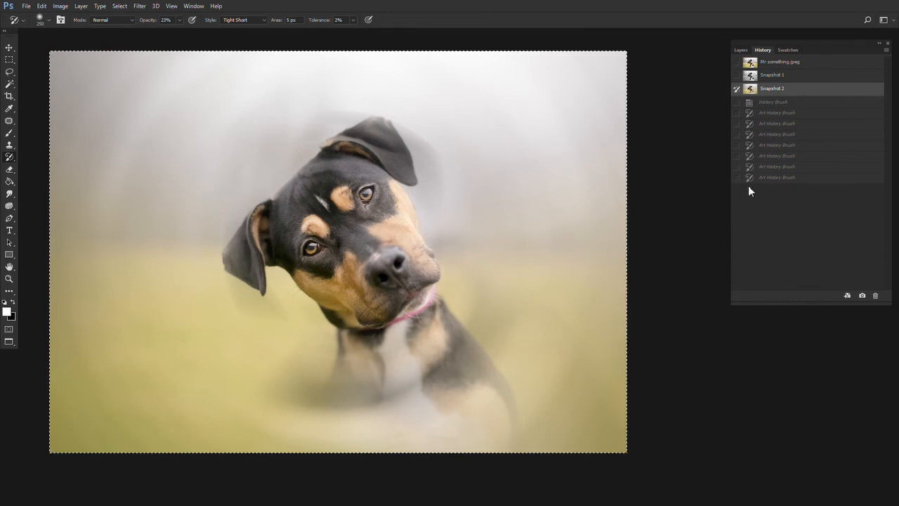
left_click(776, 178)
Paint Snapshot 2 colour with the Art History Brush over the dog's muzzle, ears, chest and outline, using a brush reduced to 100 px.
mouse_move(345, 294)
left_mouse_down()
mouse_move(302, 281)
mouse_move(351, 323)
mouse_move(407, 295)
mouse_move(449, 313)
mouse_move(463, 330)
mouse_move(489, 428)
mouse_move(298, 419)
mouse_move(443, 414)
mouse_move(295, 302)
mouse_move(267, 210)
mouse_move(401, 197)
mouse_move(422, 270)
left_mouse_up()
mouse_move(330, 204)
left_mouse_down()
mouse_move(361, 275)
mouse_move(445, 360)
mouse_move(390, 327)
mouse_move(328, 202)
mouse_move(327, 113)
left_mouse_up()
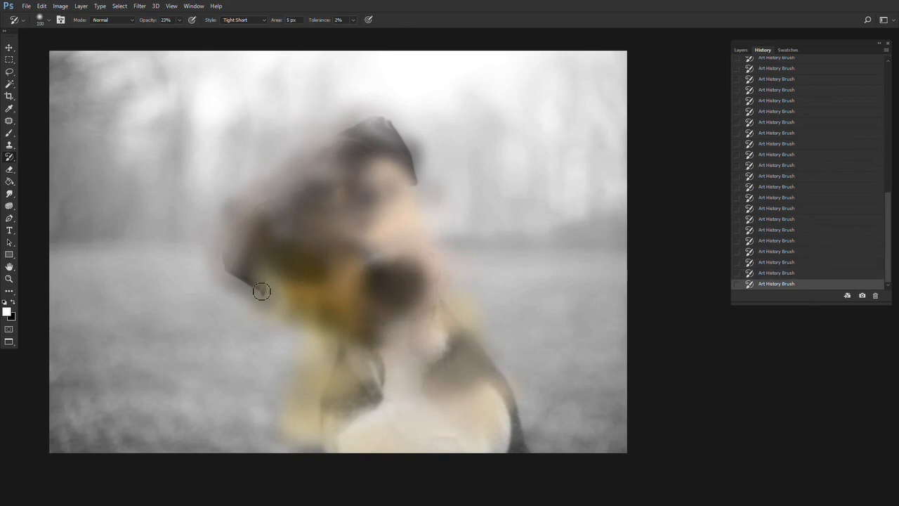
mouse_move(263, 293)
left_mouse_down()
mouse_move(309, 336)
mouse_move(295, 332)
mouse_move(320, 397)
mouse_move(315, 332)
mouse_move(326, 406)
mouse_move(318, 365)
mouse_move(301, 424)
mouse_move(310, 445)
left_mouse_up()
mouse_move(503, 402)
left_mouse_down()
mouse_move(528, 461)
mouse_move(517, 397)
mouse_move(483, 328)
mouse_move(554, 456)
mouse_move(449, 292)
mouse_move(432, 240)
mouse_move(447, 314)
mouse_move(401, 165)
mouse_move(386, 148)
mouse_move(393, 196)
mouse_move(392, 165)
mouse_move(335, 186)
mouse_move(370, 279)
mouse_move(383, 283)
mouse_move(369, 183)
mouse_move(378, 194)
mouse_move(358, 190)
mouse_move(385, 273)
mouse_move(423, 321)
mouse_move(384, 203)
mouse_move(412, 294)
mouse_move(383, 226)
mouse_move(447, 410)
mouse_move(417, 361)
mouse_move(370, 336)
mouse_move(332, 297)
mouse_move(337, 198)
mouse_move(307, 181)
mouse_move(297, 258)
mouse_move(279, 281)
mouse_move(336, 259)
mouse_move(321, 267)
mouse_move(336, 283)
mouse_move(327, 459)
mouse_move(388, 369)
mouse_move(382, 437)
mouse_move(374, 322)
mouse_move(312, 261)
mouse_move(370, 234)
mouse_move(308, 264)
mouse_move(355, 222)
mouse_move(403, 231)
mouse_move(373, 217)
mouse_move(360, 224)
mouse_move(397, 191)
mouse_move(361, 221)
mouse_move(373, 207)
mouse_move(360, 204)
mouse_move(382, 198)
mouse_move(365, 188)
mouse_move(331, 227)
mouse_move(349, 177)
mouse_move(250, 219)
mouse_move(225, 272)
mouse_move(251, 265)
mouse_move(272, 186)
mouse_move(383, 156)
mouse_move(401, 183)
mouse_move(463, 218)
mouse_move(477, 246)
mouse_move(413, 247)
left_mouse_up()
Reduce the brush to 45 px and paint finer strokes around the dog's eyes and face.
key("bracketleft")
key("bracketleft")
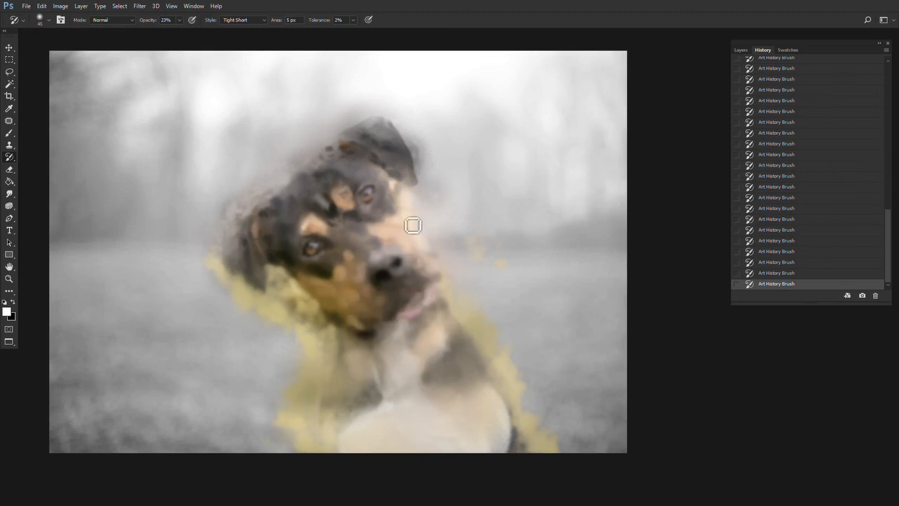
mouse_move(331, 237)
left_mouse_down()
mouse_move(337, 199)
mouse_move(274, 207)
mouse_move(382, 218)
left_mouse_up()
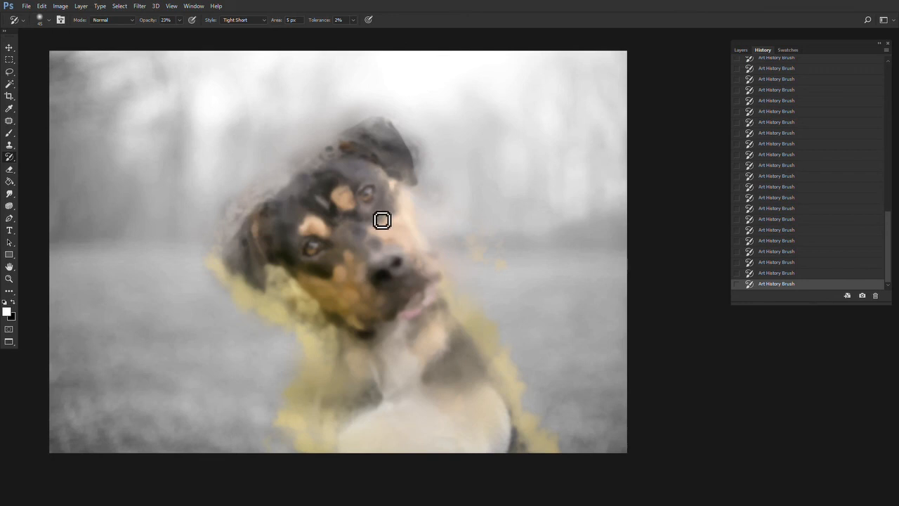
Reselect the Art History Brush and return to the snapshots at the beginning of the history list.
right_click(12, 157)
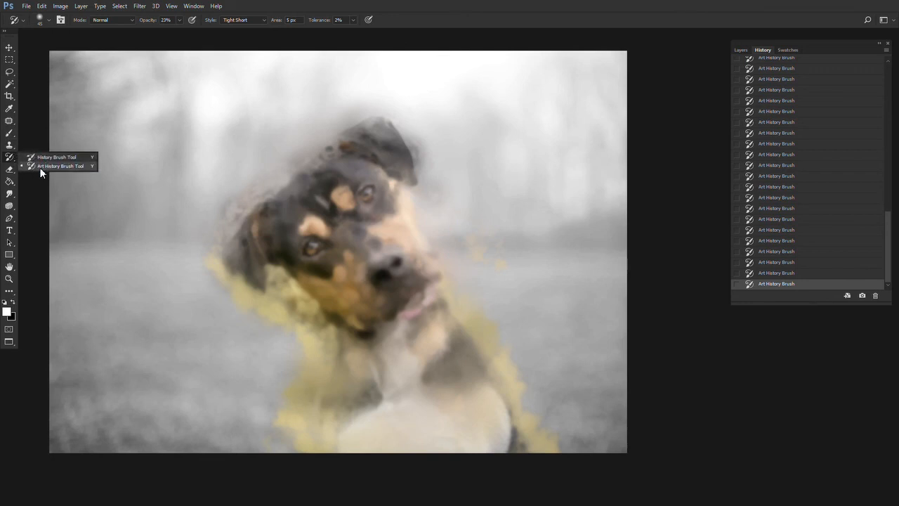
left_click(40, 167)
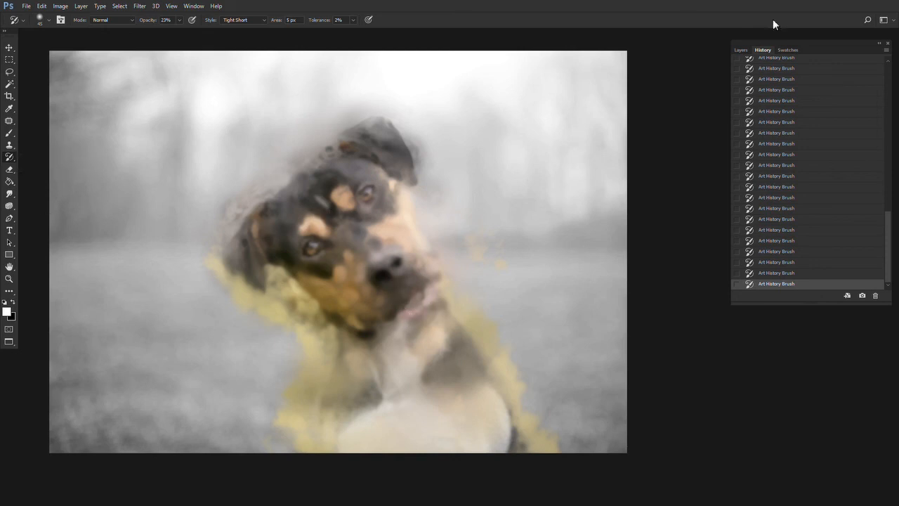
left_click_drag(888, 242, 888, 95)
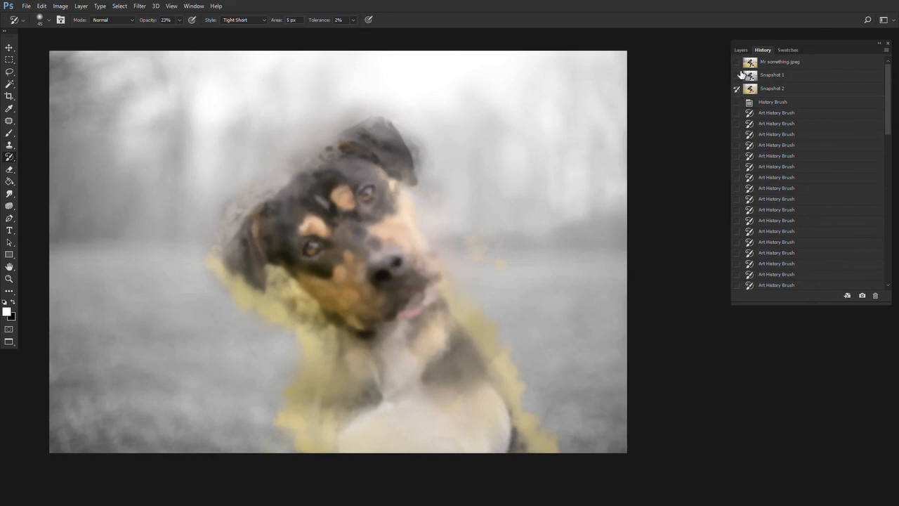